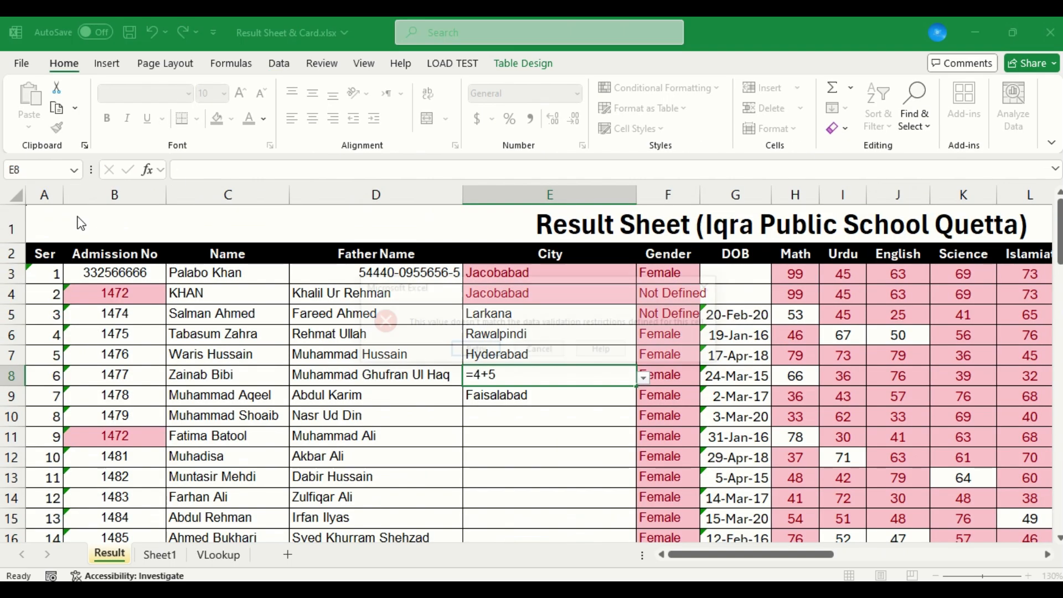
Try to enter =4+5 in the City cell E8 of the result sheet and discard the entry
key("Return")
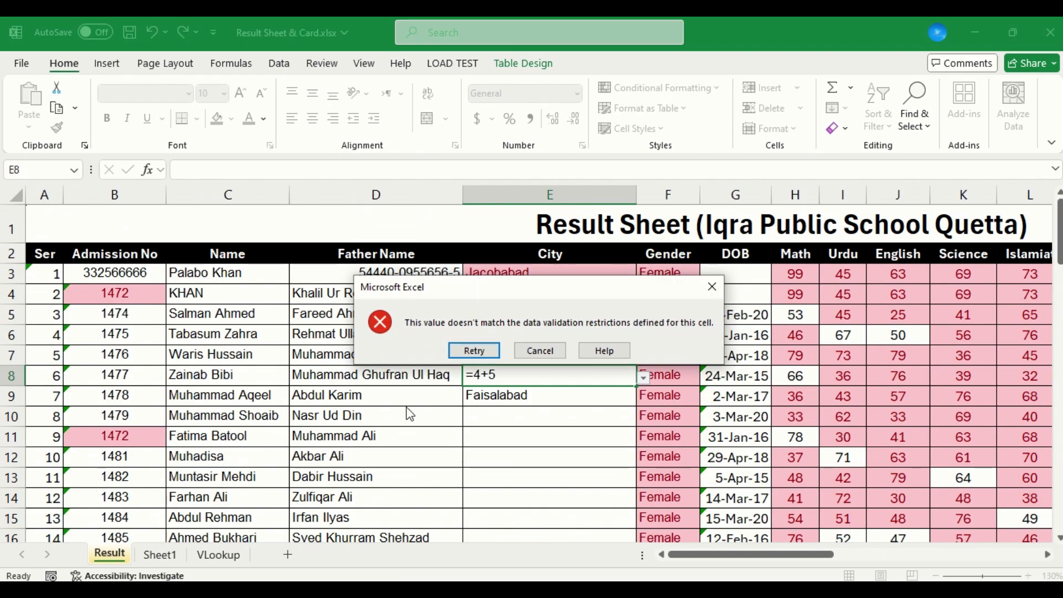
left_click(563, 350)
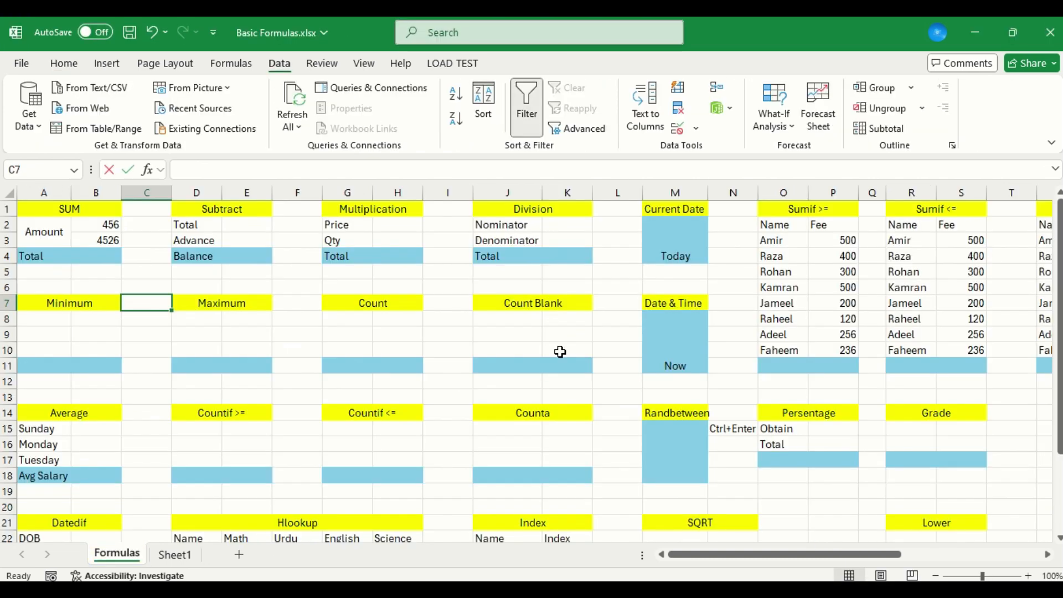
Review the two amounts in cells B2 and B3 of the SUM table
key("Up")
key("Up")
key("Up")
key("Up")
key("Up")
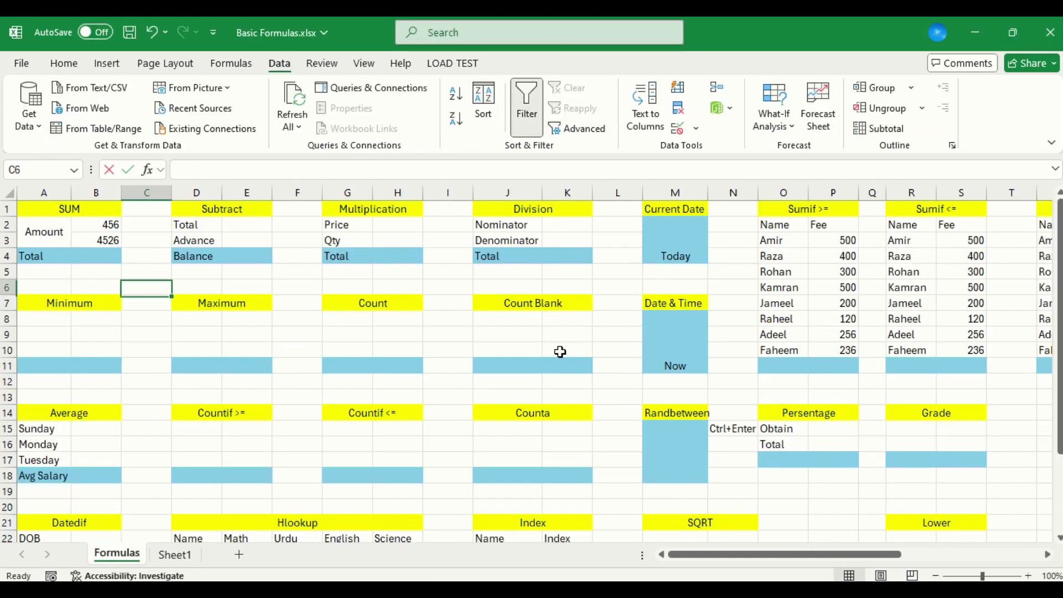
key("Left")
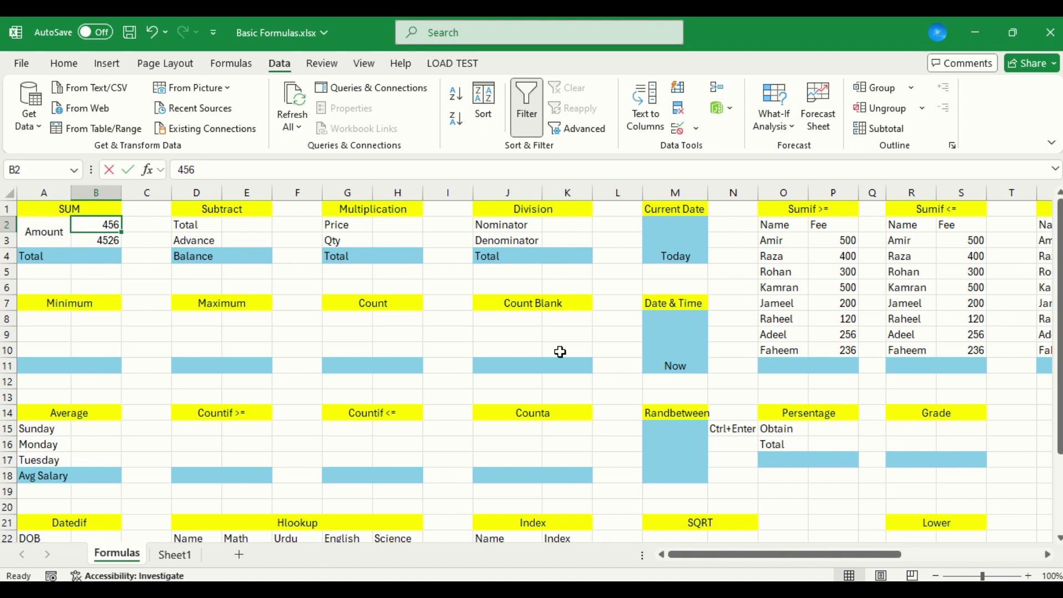
key("Down")
key("Up")
key("Down")
key("Up")
key("Down")
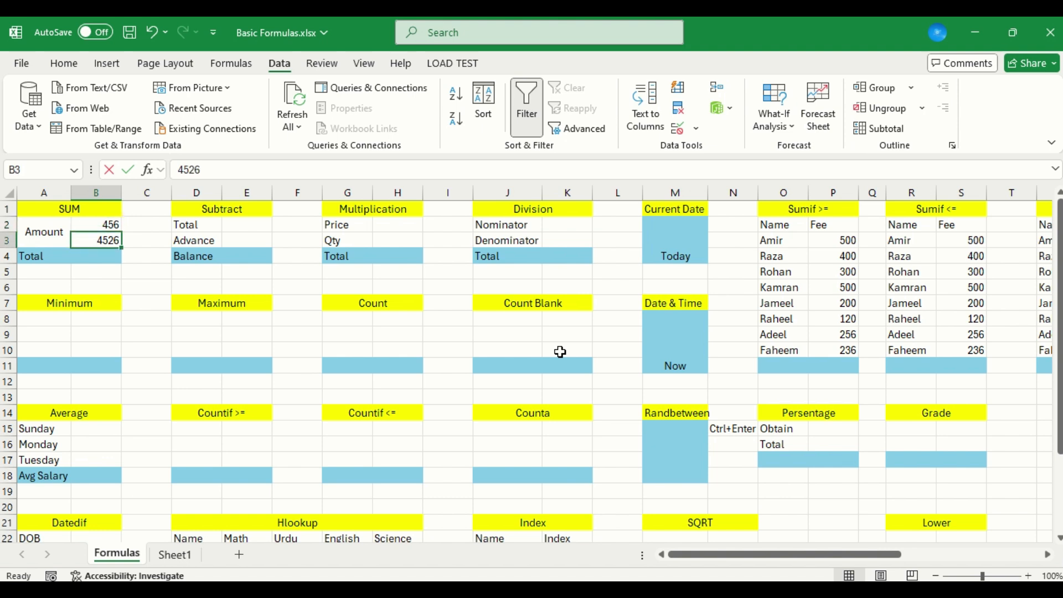
Calculate the SUM table's total in B4 with the SUM function over the range B2:B3
key("Down")
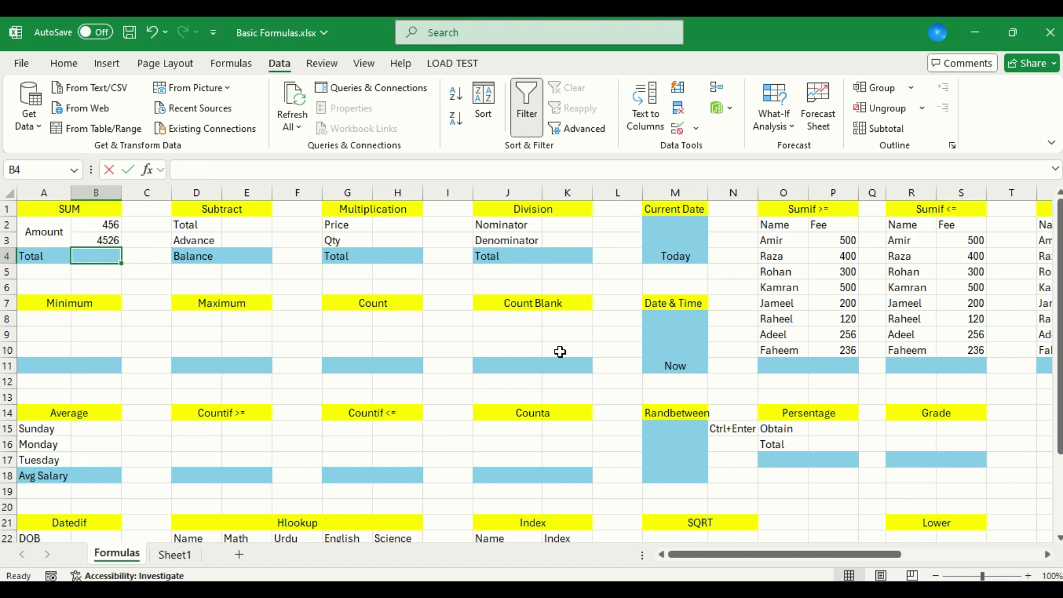
type("=s")
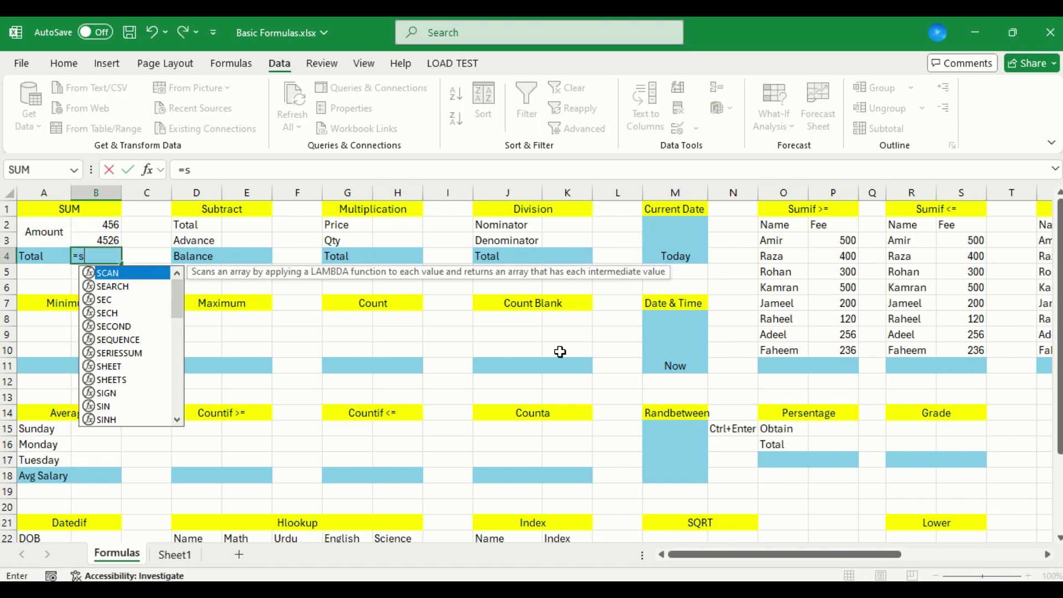
type("um(")
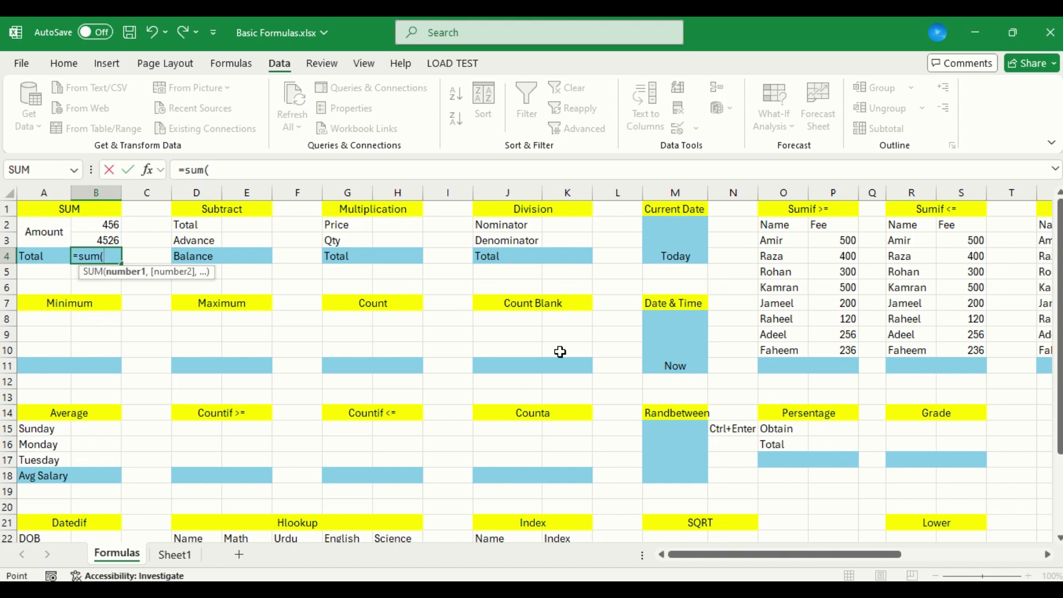
key("Up")
key("shift+Up")
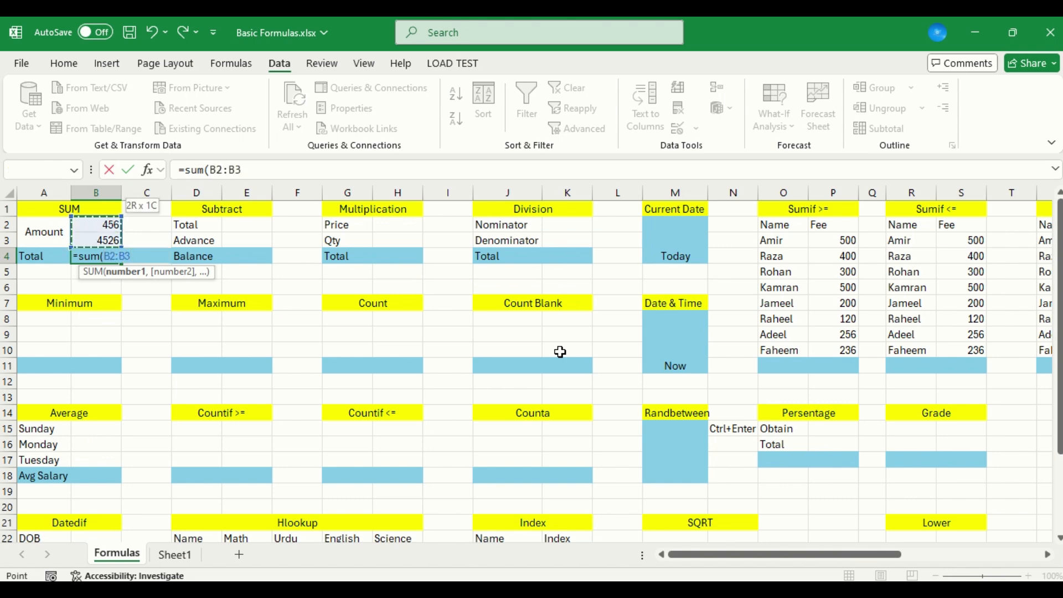
key("Return")
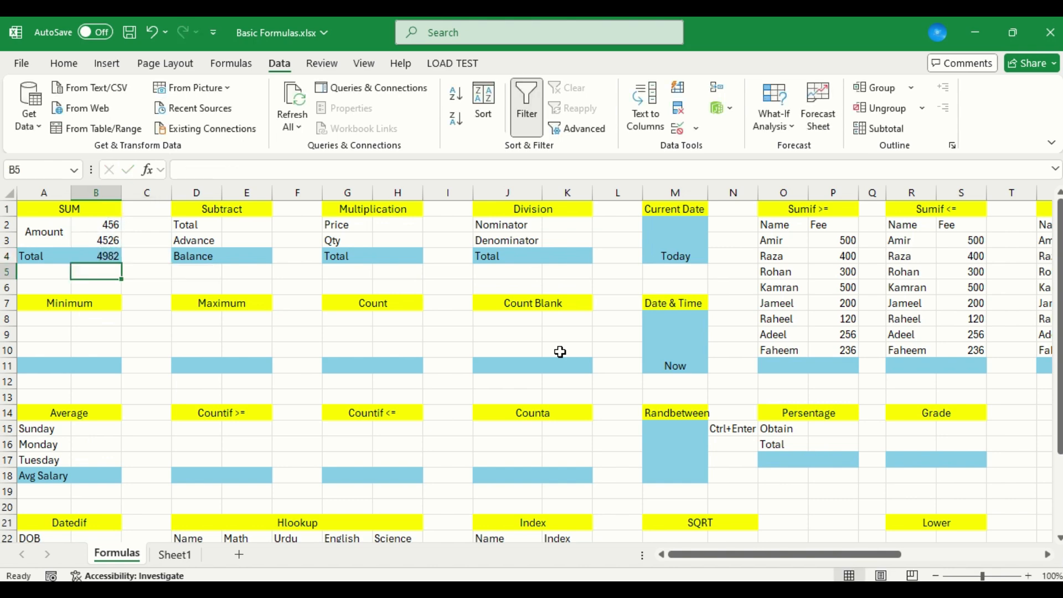
Replace the formula in the SUM table's total cell B4 with the direct addition =B2+B3
key("Up")
type("=")
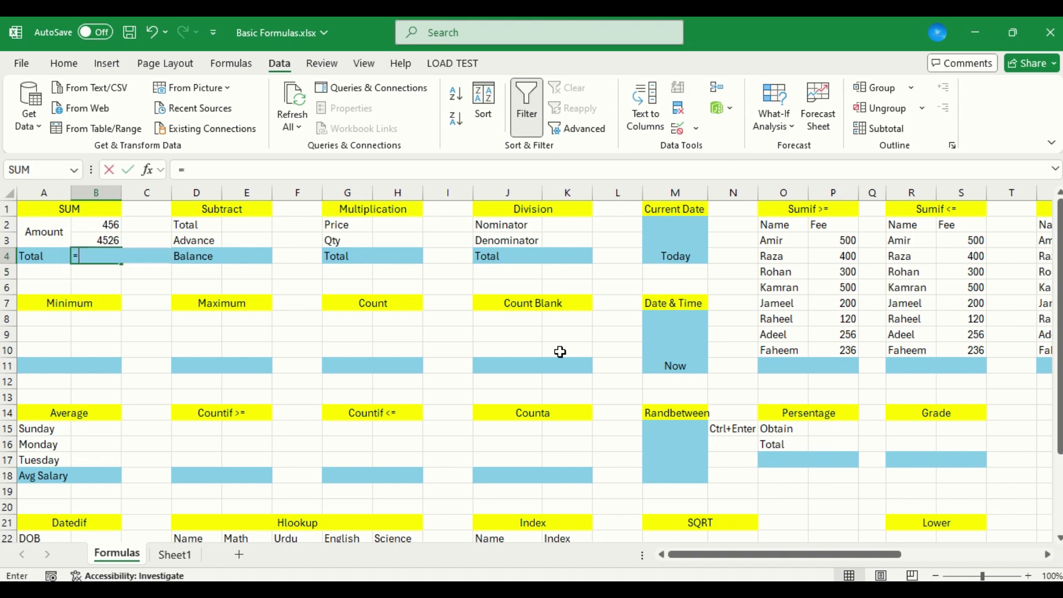
key("Up")
key("Up")
type("+")
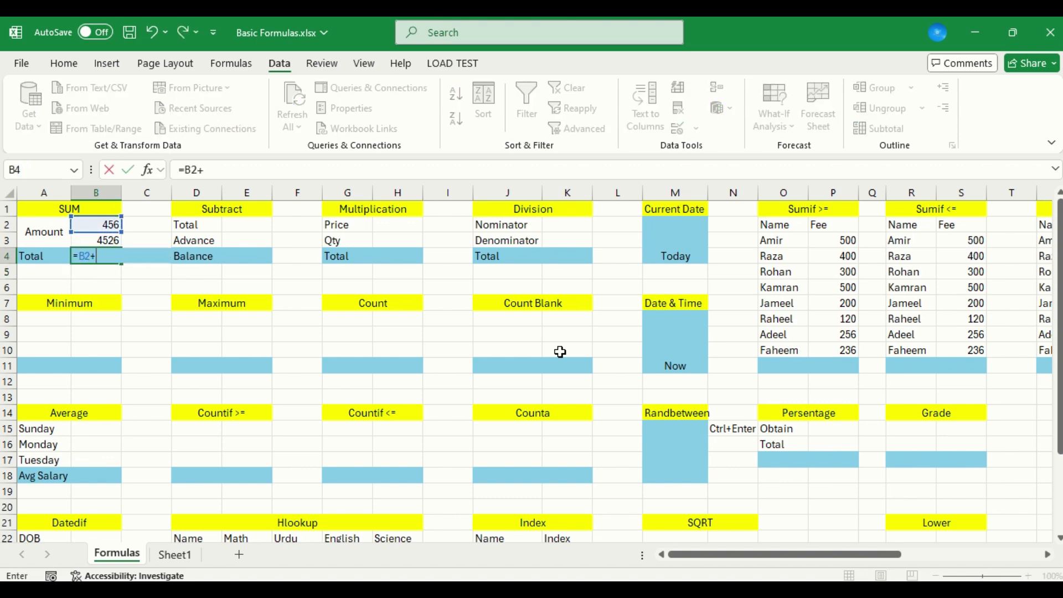
key("Down")
key("Return")
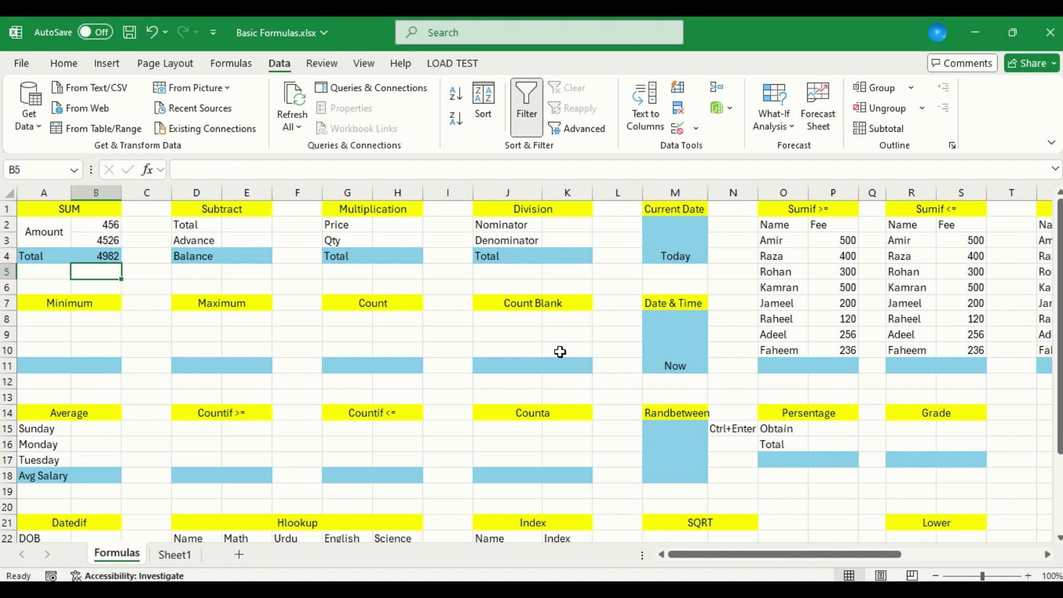
Fill the Subtract table with 450 as the Total in E2 and 60 as the Advance in E3
key("Right")
key("Right")
key("Right")
key("Up")
key("Up")
key("Up")
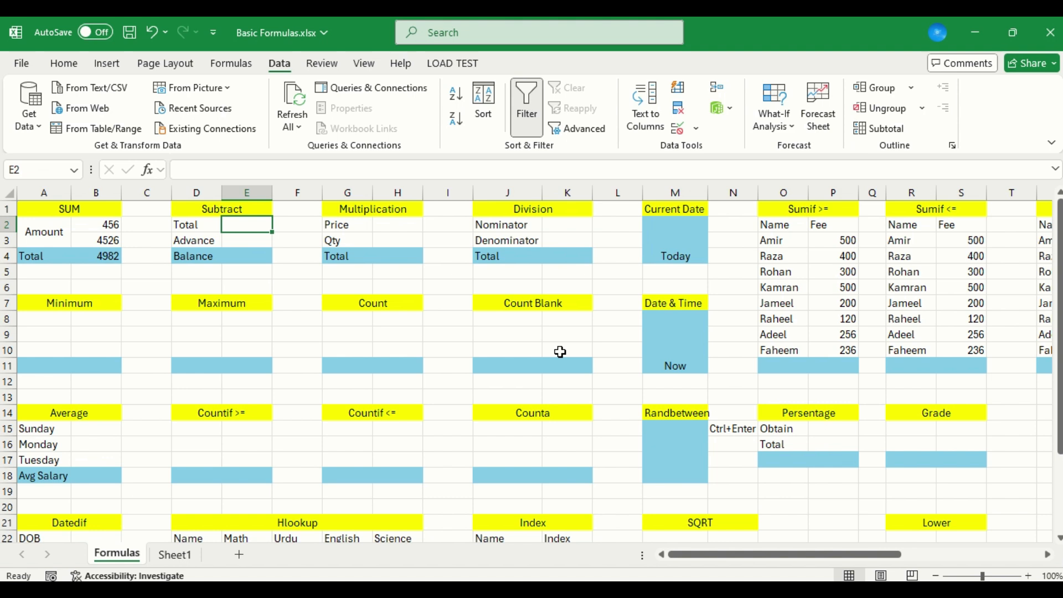
type("450")
key("Return")
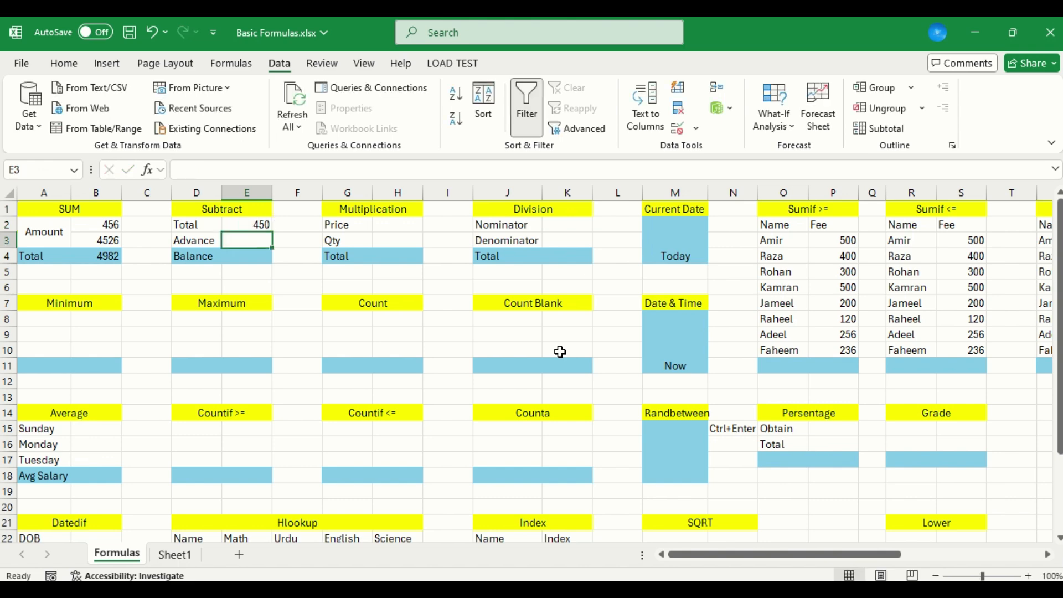
type("60")
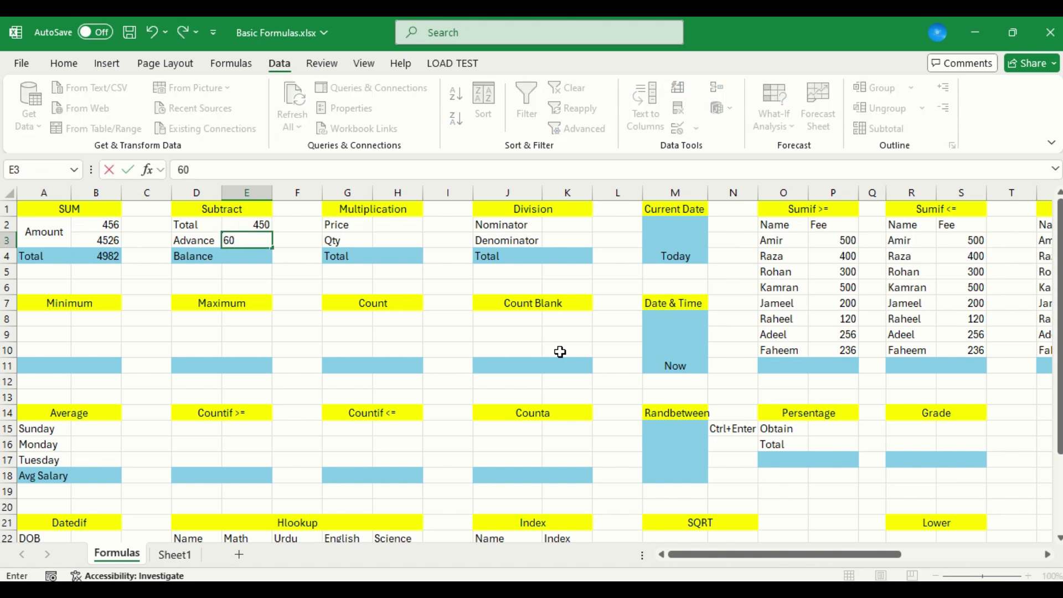
key("Return")
Calculate the Subtract table's Balance in E4 with the formula =E2-E3
type("=")
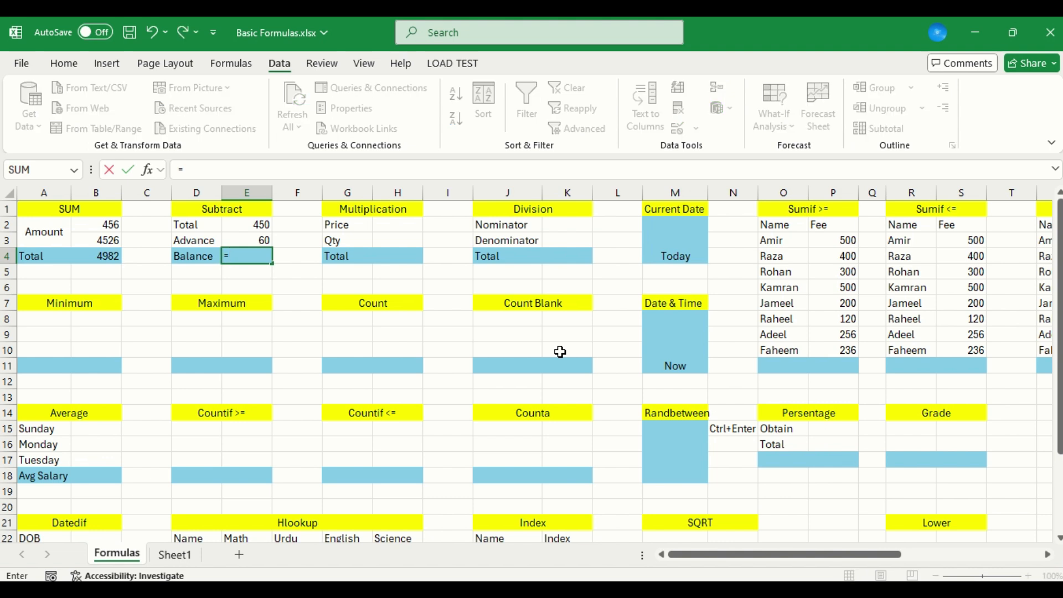
key("Up")
key("Up")
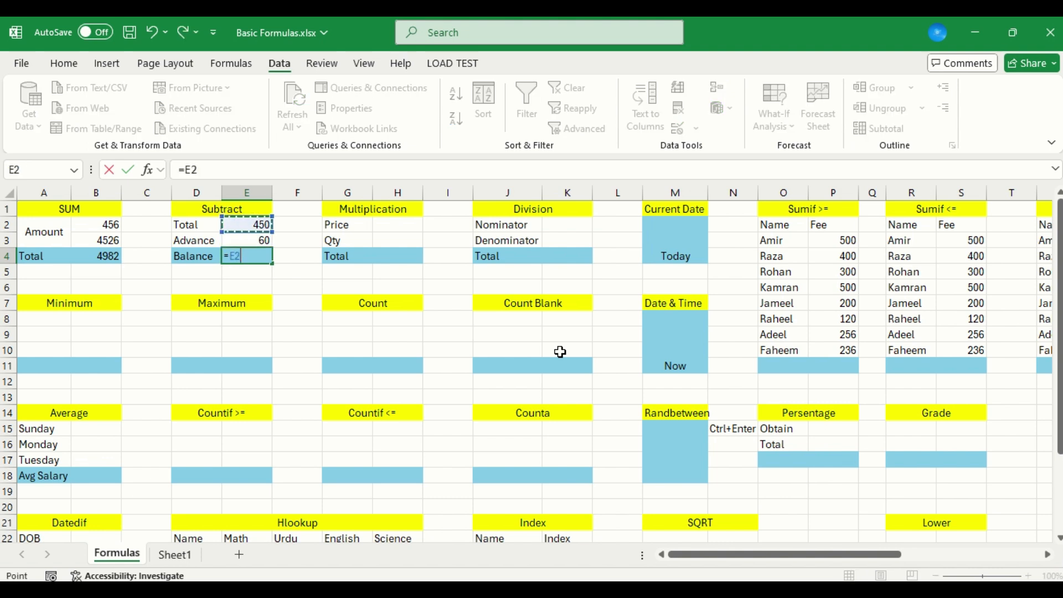
type("-")
key("Up")
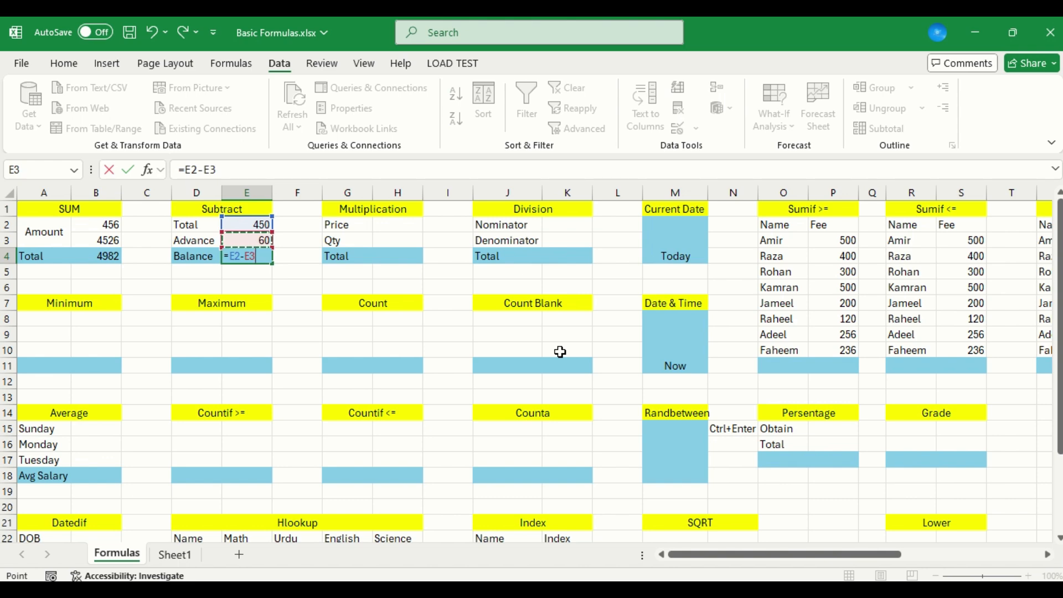
key("Return")
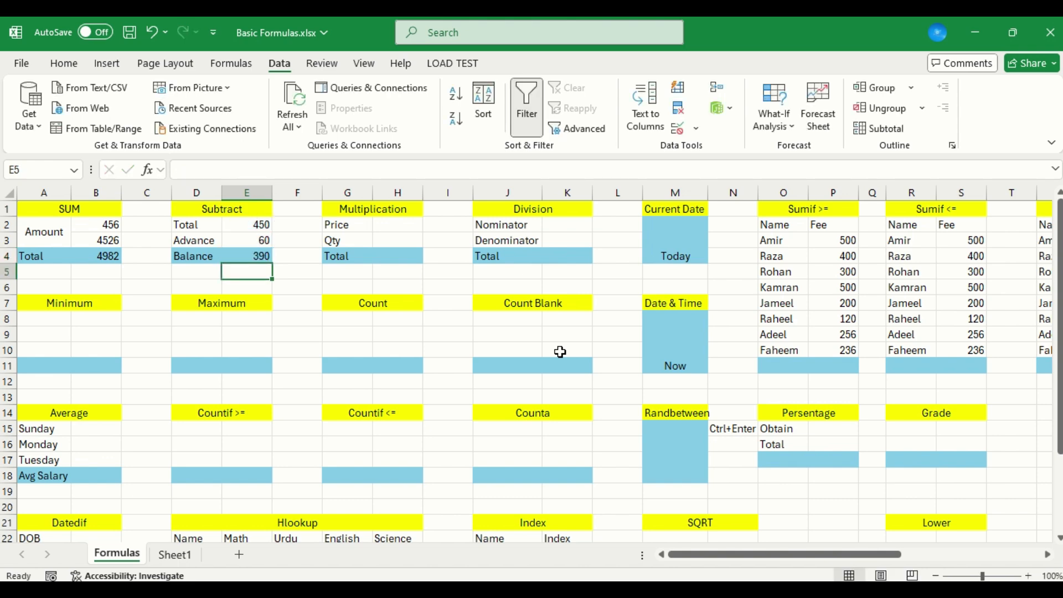
Examine the formula in the SUM table's total cell B4 and return to the Subtract table's Total cell E2
key("Left")
key("Left")
key("Left")
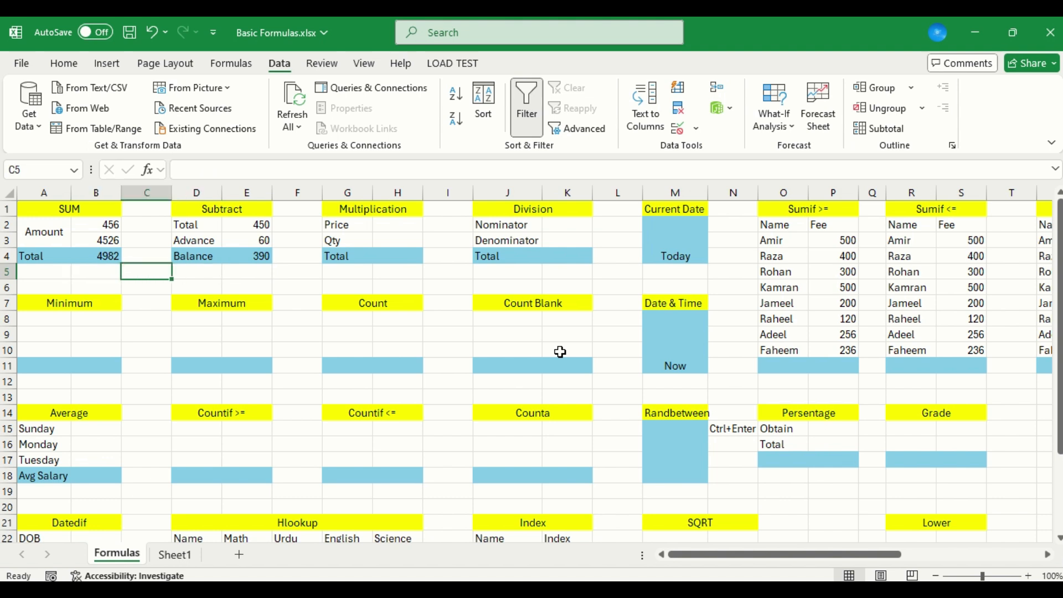
key("Up")
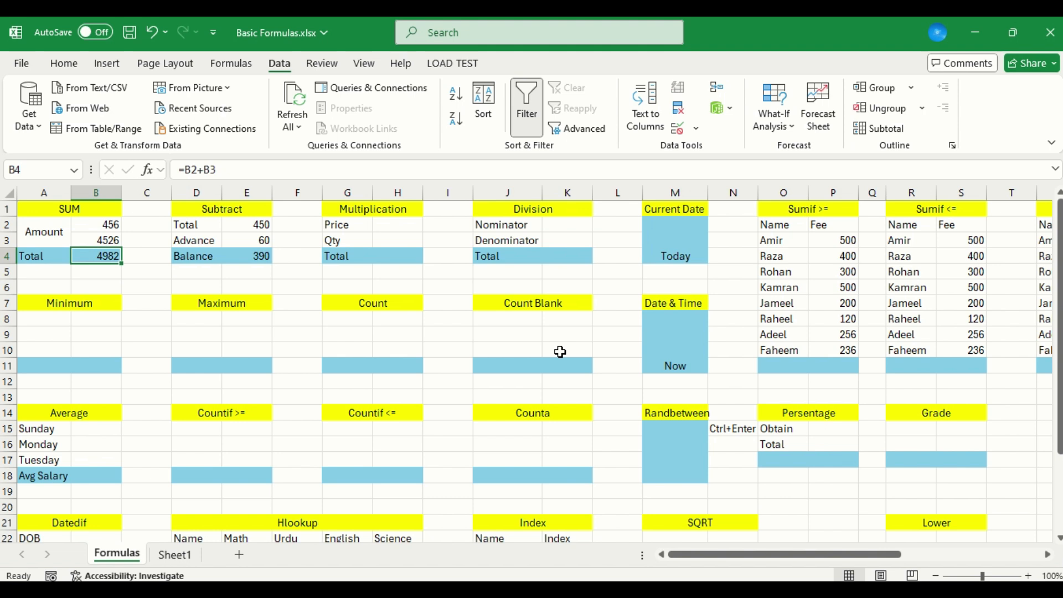
key("Right")
key("Right")
key("Right")
key("Up")
key("Up")
key("F2")
type("49")
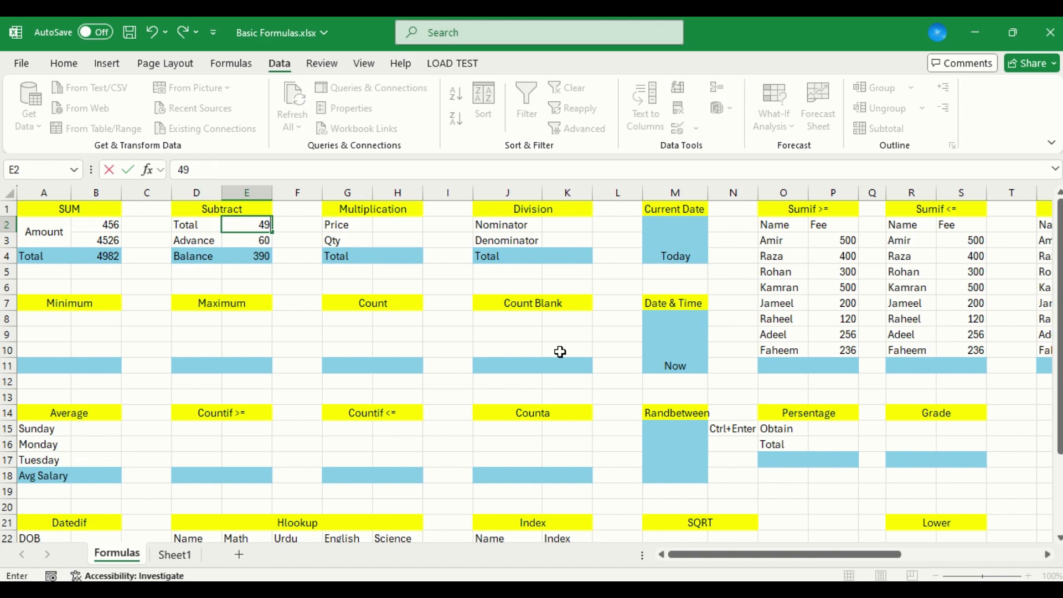
key("Escape")
Link the Subtract table's Total in E2 to the SUM table's total with the formula =B4
type("=")
key("Left")
key("Left")
key("Left")
key("Down")
key("Down")
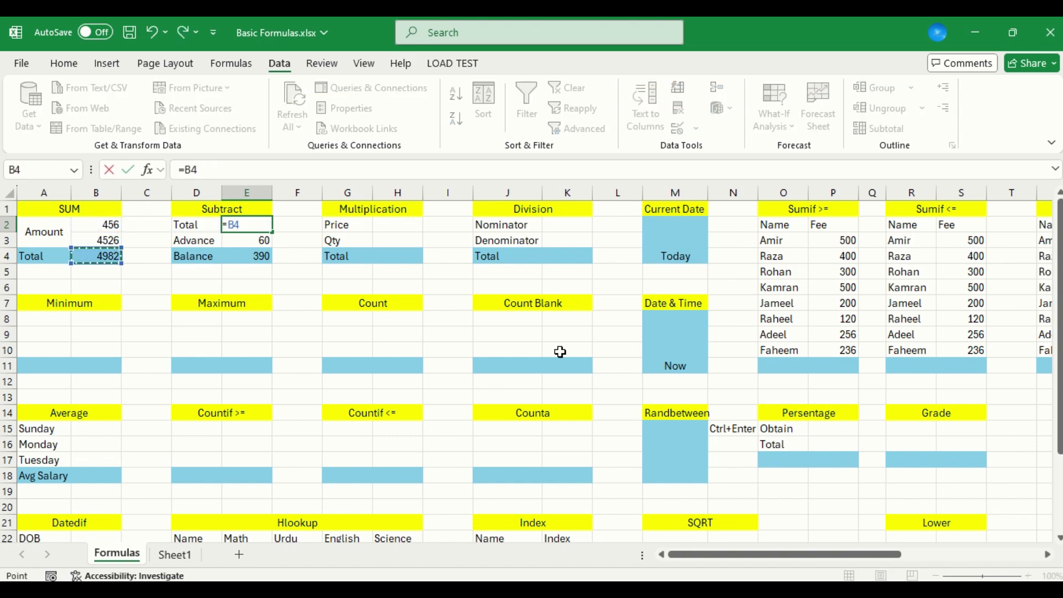
key("Return")
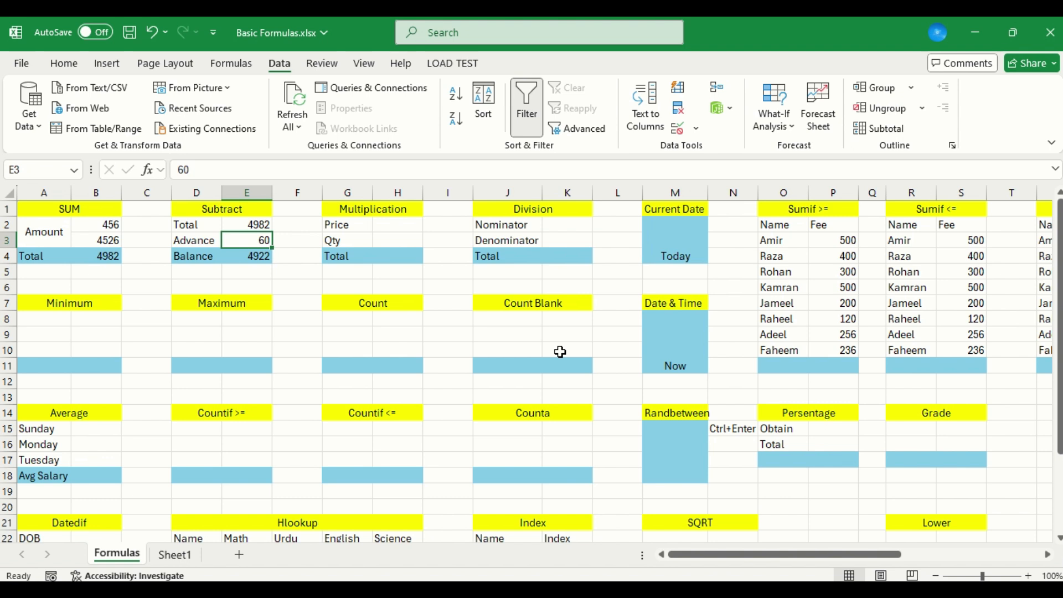
Fill the Multiplication table with 250 as the Price in H2 and 5 as the Qty in H3
key("Right")
key("Right")
key("Right")
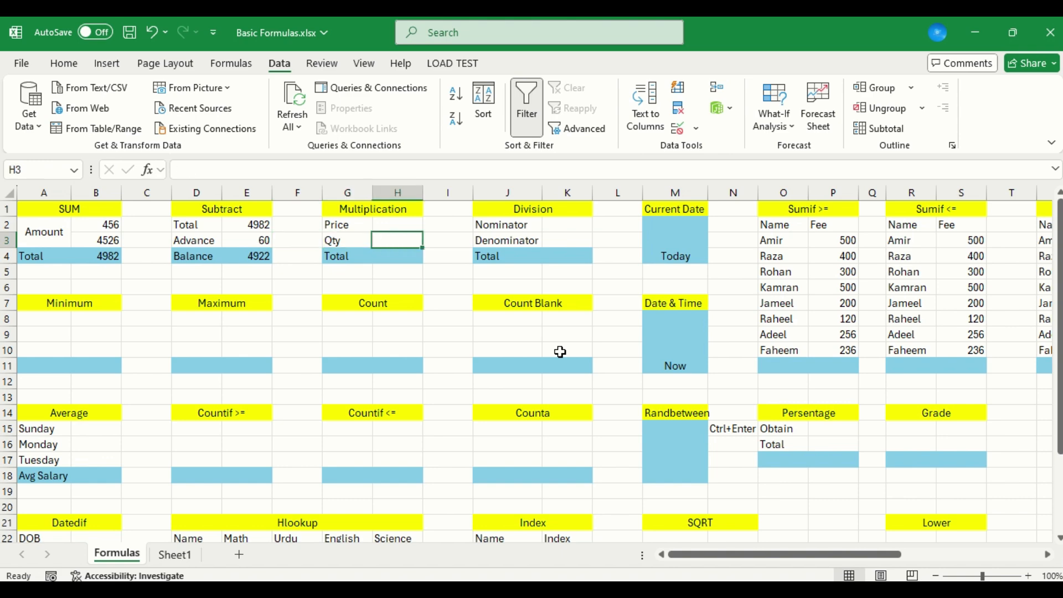
key("Up")
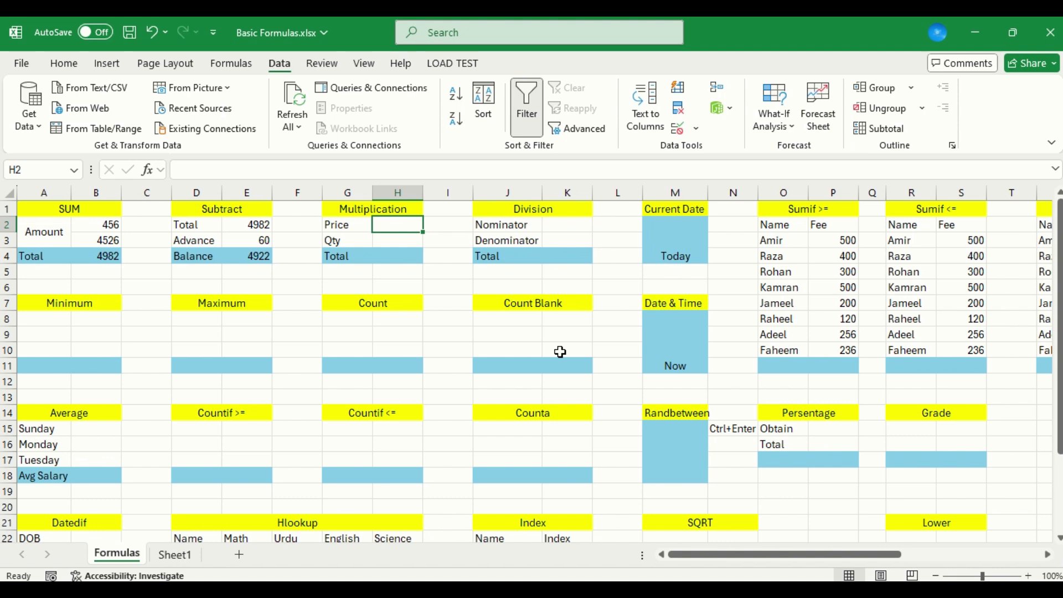
type("250")
key("Return")
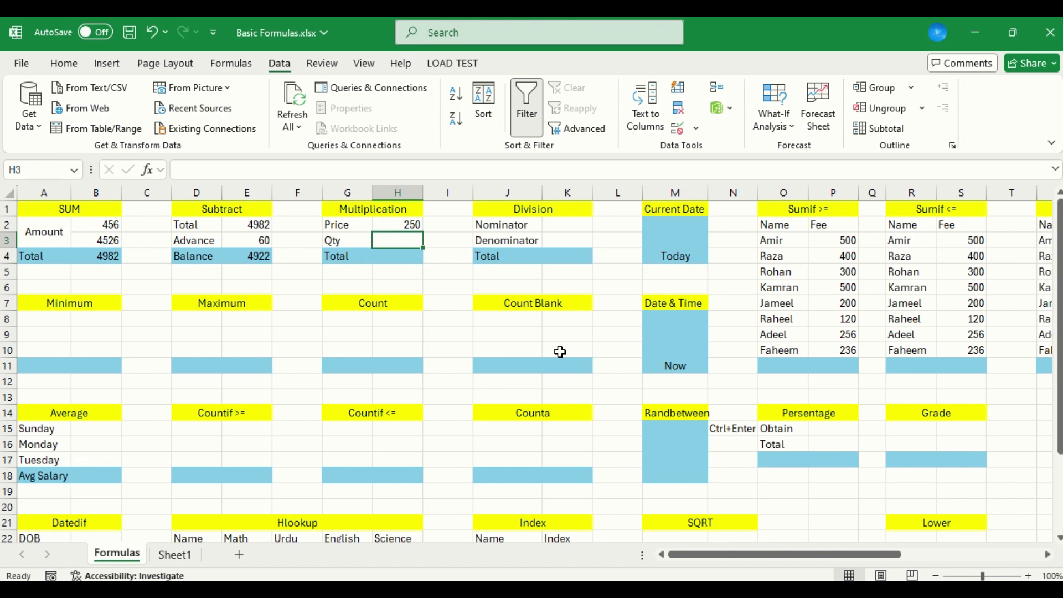
type("5")
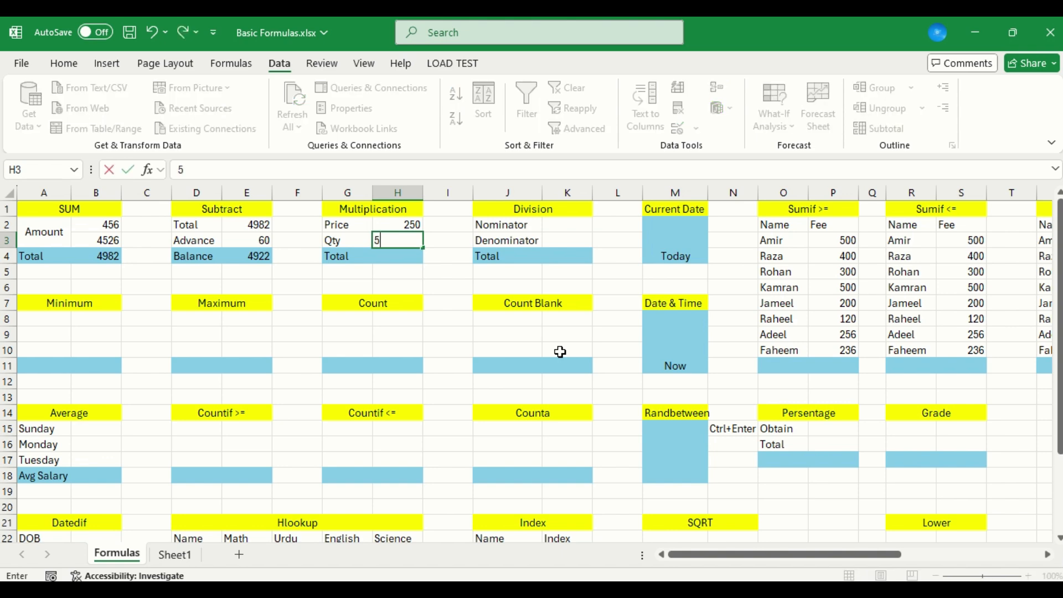
key("Return")
Calculate the Multiplication table's Total in H4 with the formula =H2*H3
type("=")
key("Up")
key("Up")
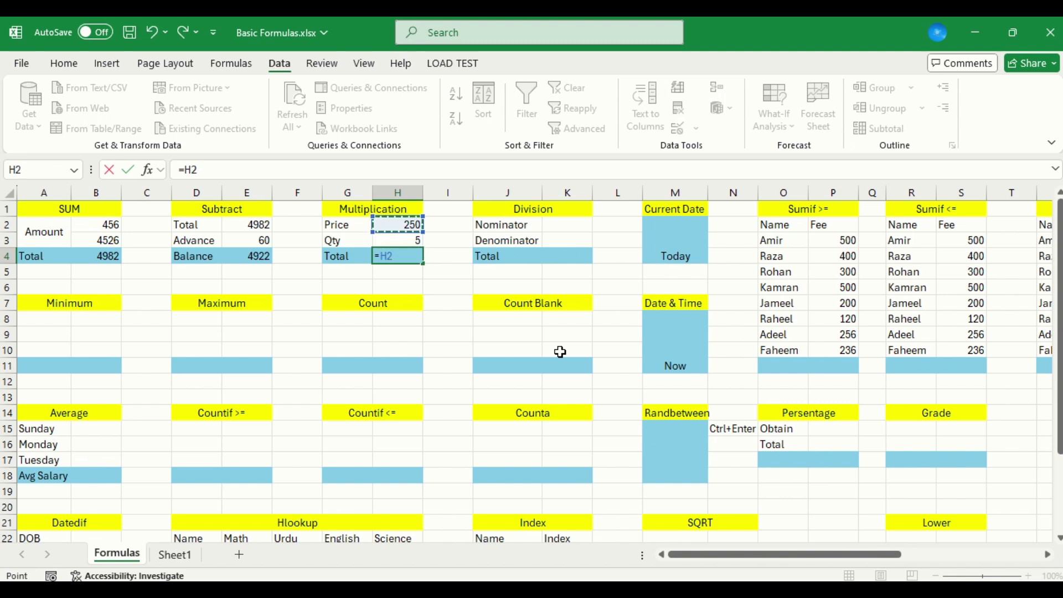
type("*")
key("Down")
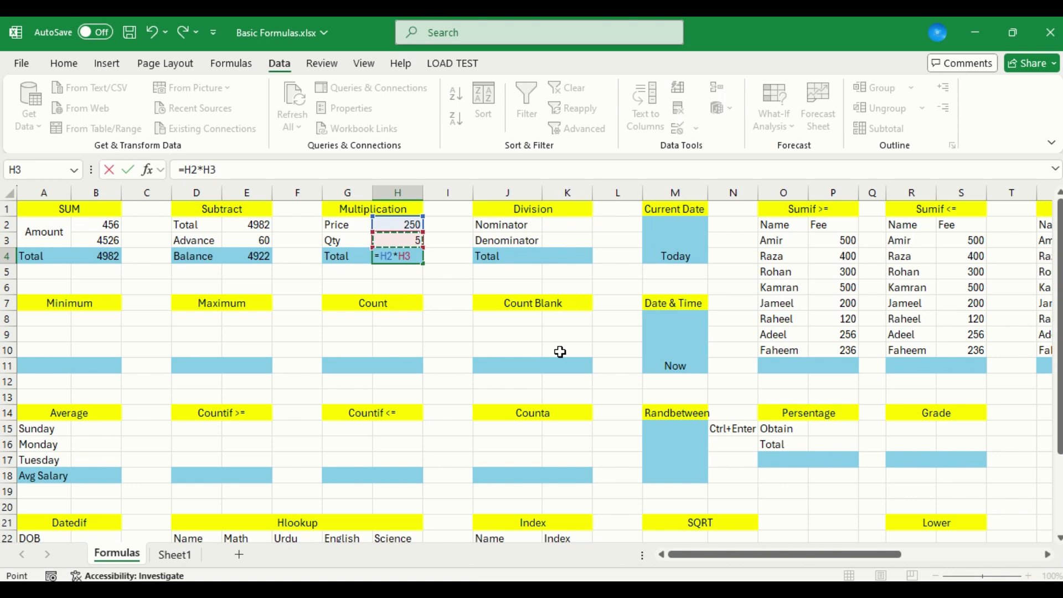
key("Return")
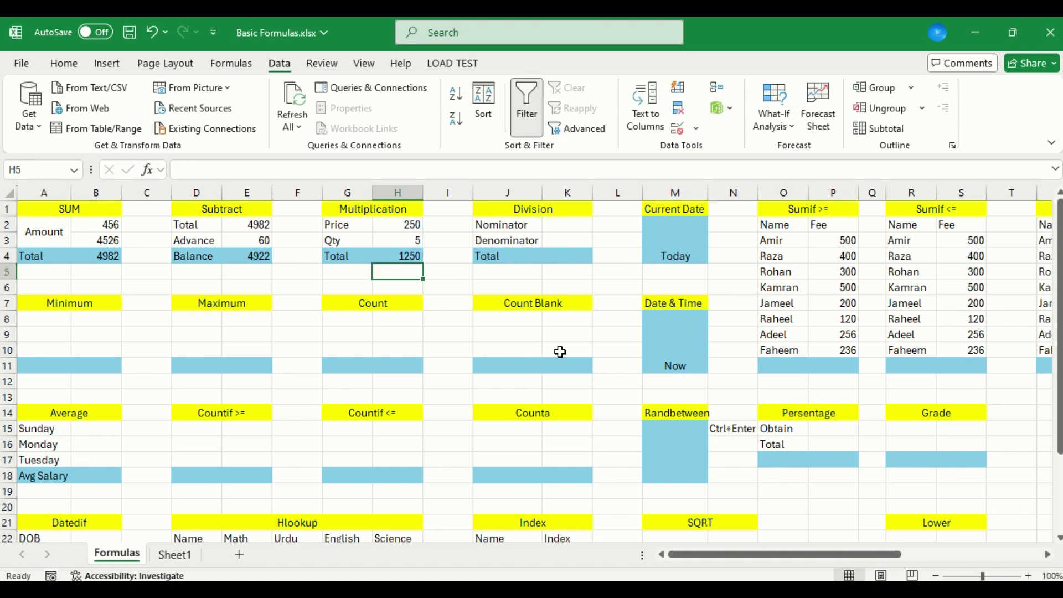
Enter 1250 as the Nominator in cell K2 of the Division table
key("Up")
key("Up")
key("Up")
key("Right")
key("Right")
key("Right")
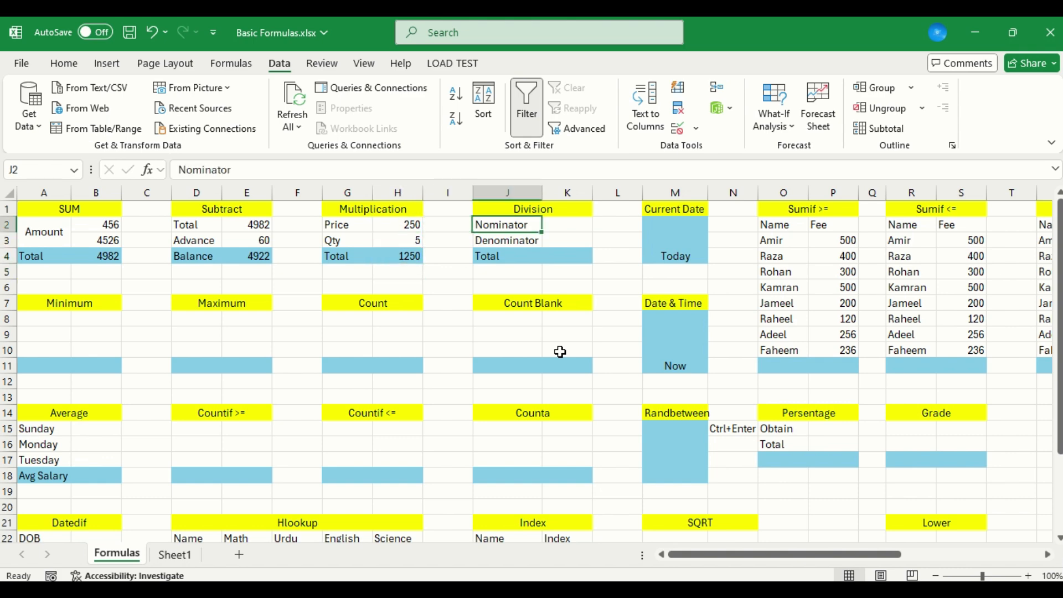
type("1250")
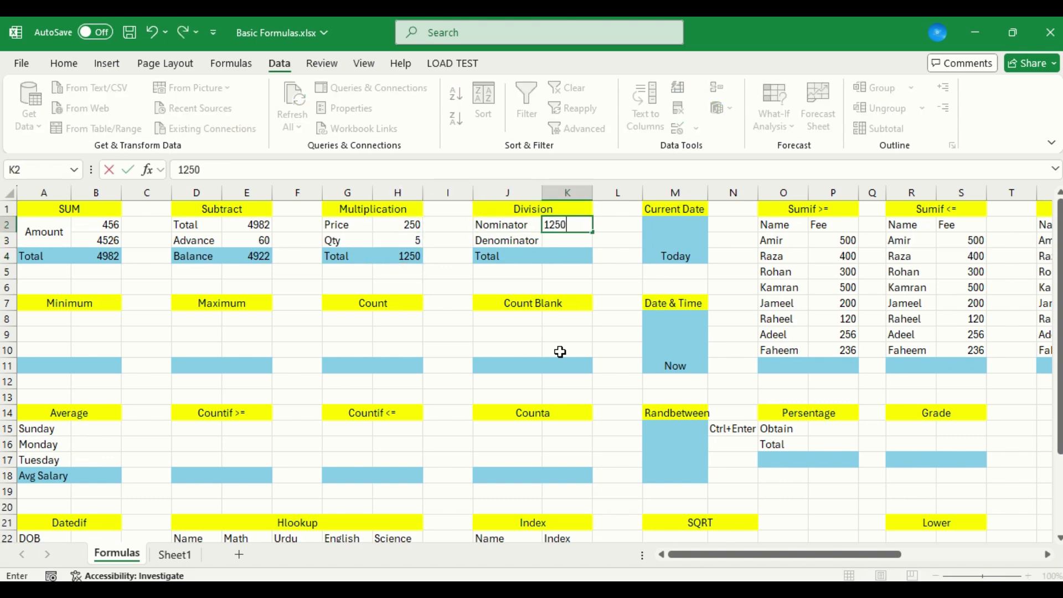
key("Return")
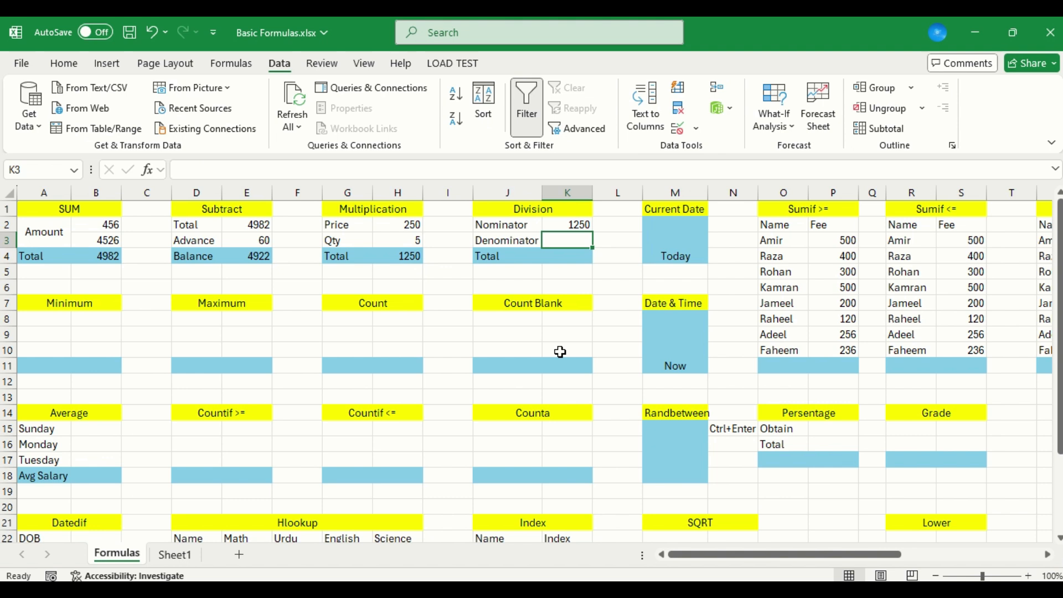
Enter 5 as the Denominator in K3 and calculate the Division table's Total in K4 with the formula =K2/K3
type("5")
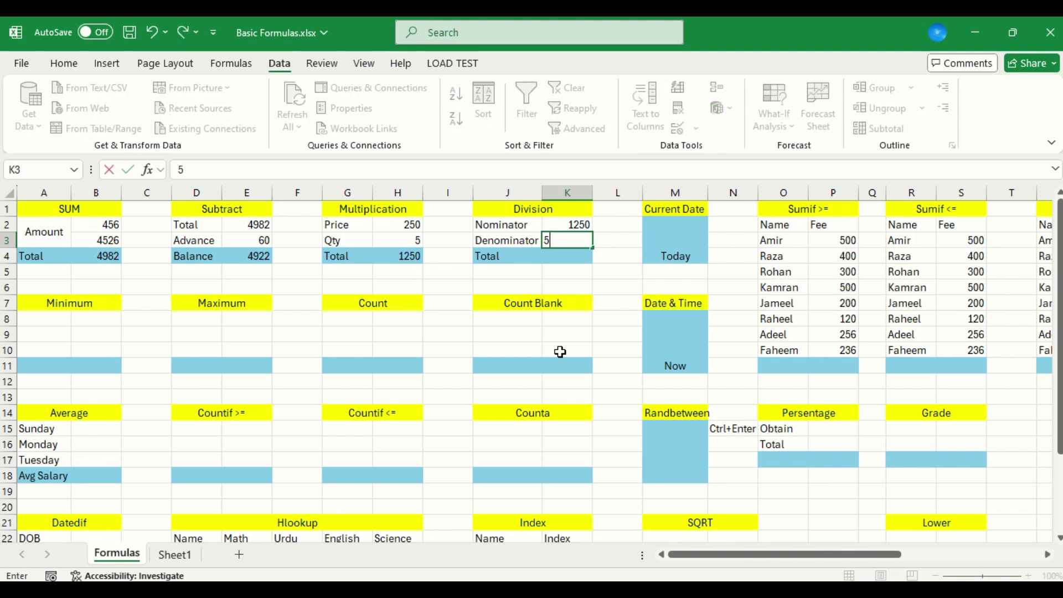
key("Return")
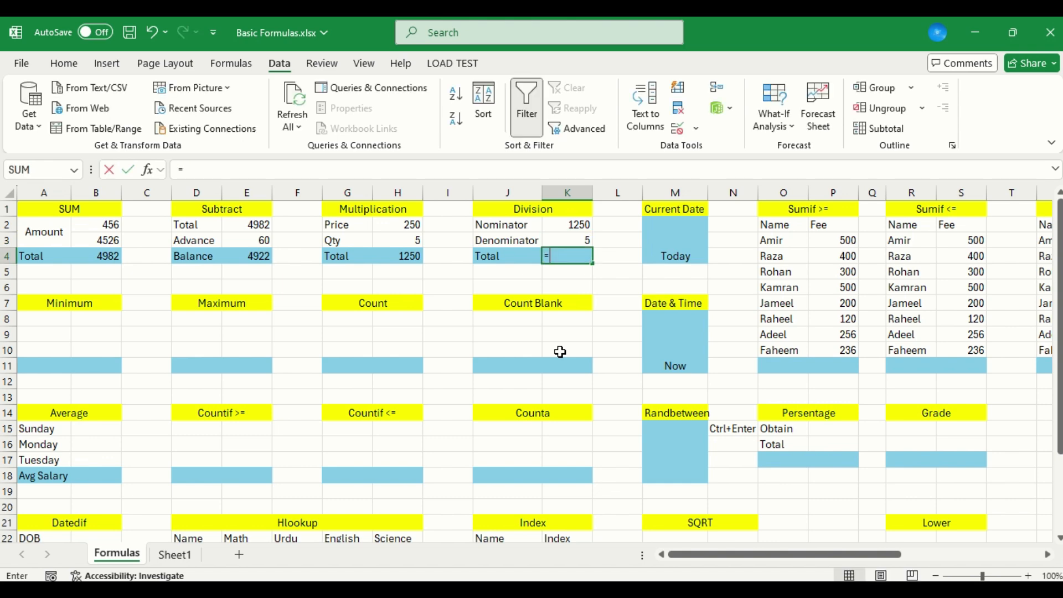
type("=")
key("Up")
key("Up")
type("/")
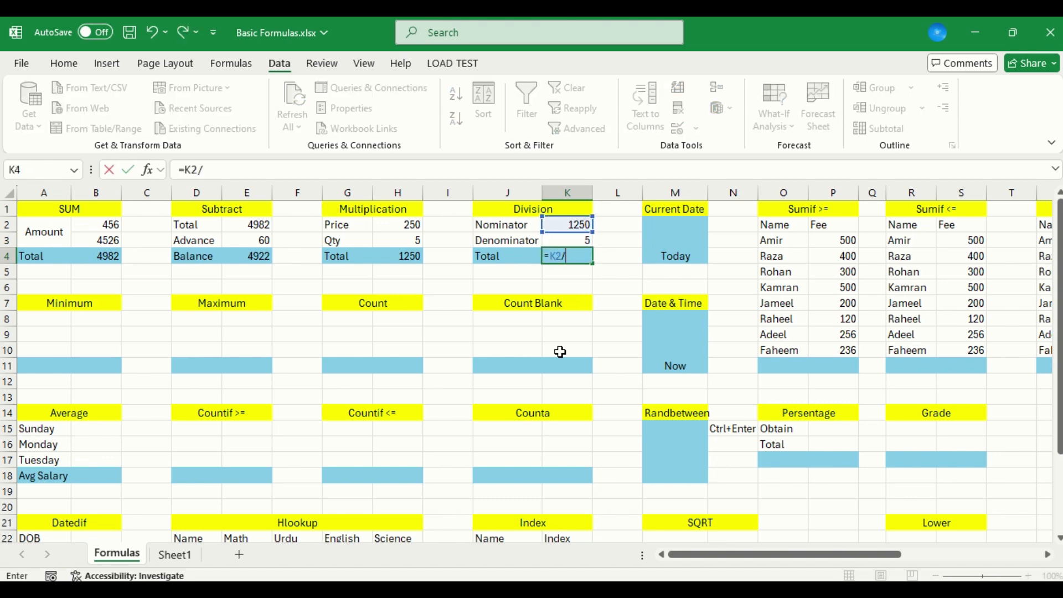
key("Up")
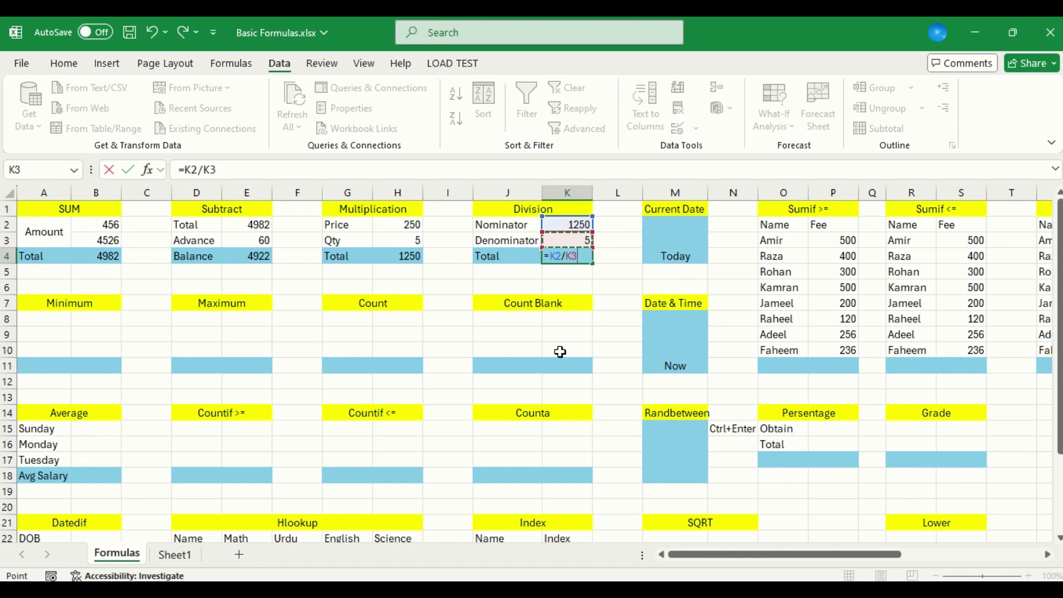
key("Return")
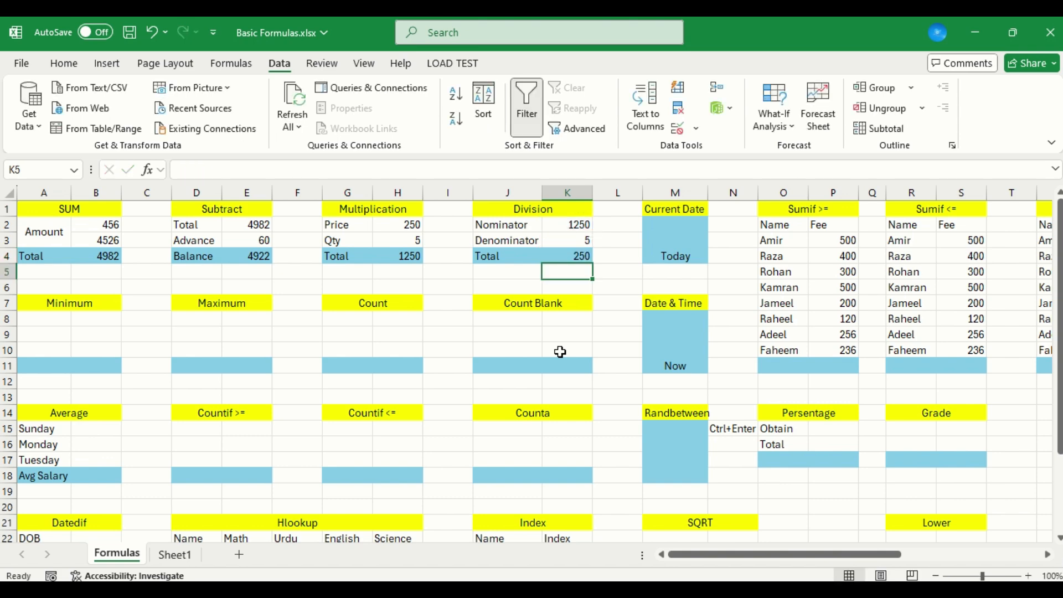
Replace the placeholder text in the Current Date cell M2 with the formula =TODAY()
key("Up")
key("Right")
key("Right")
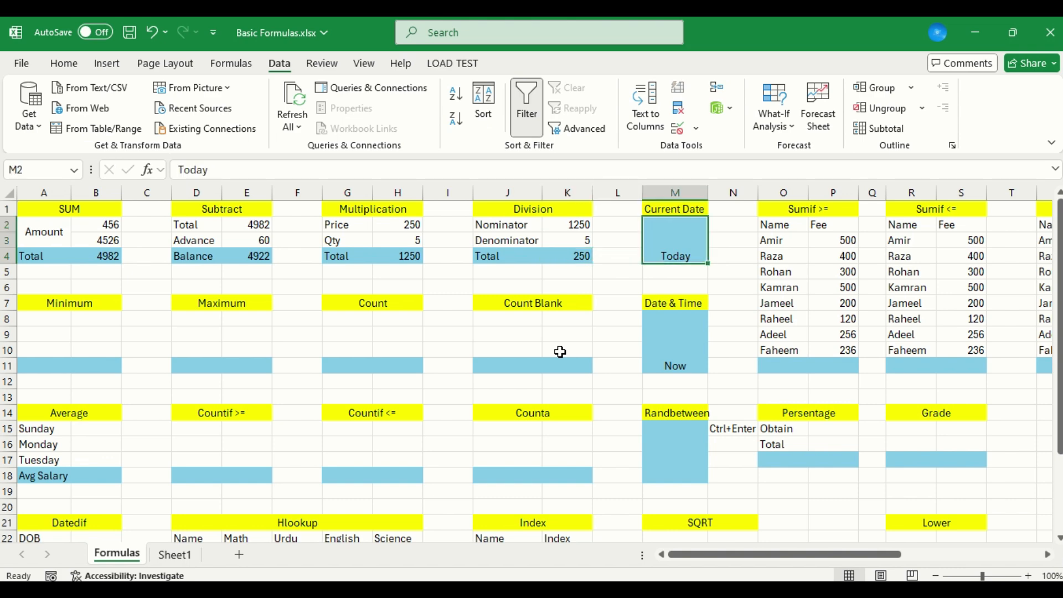
type("=")
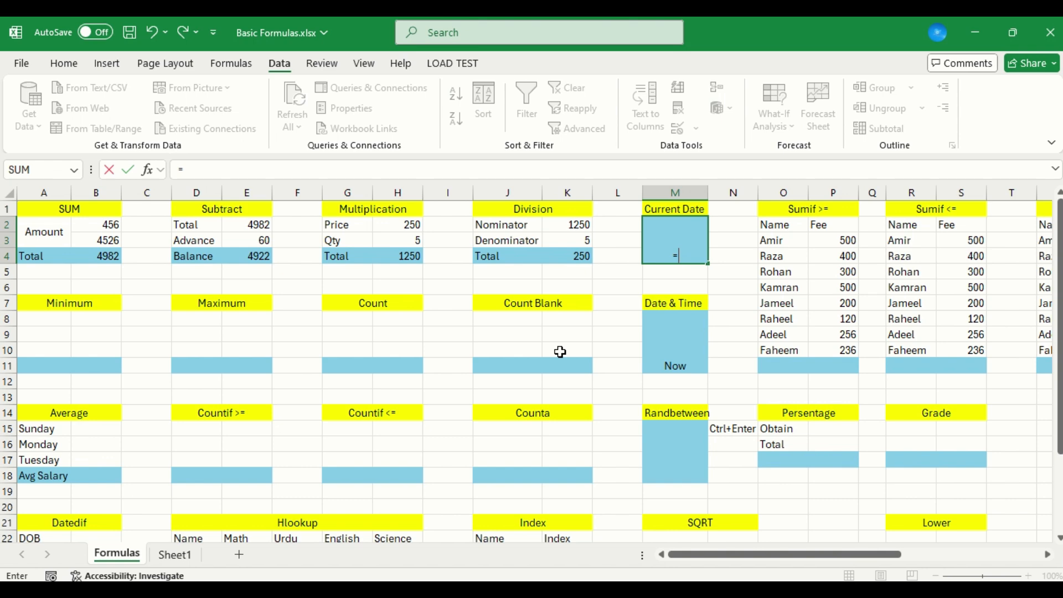
type("today")
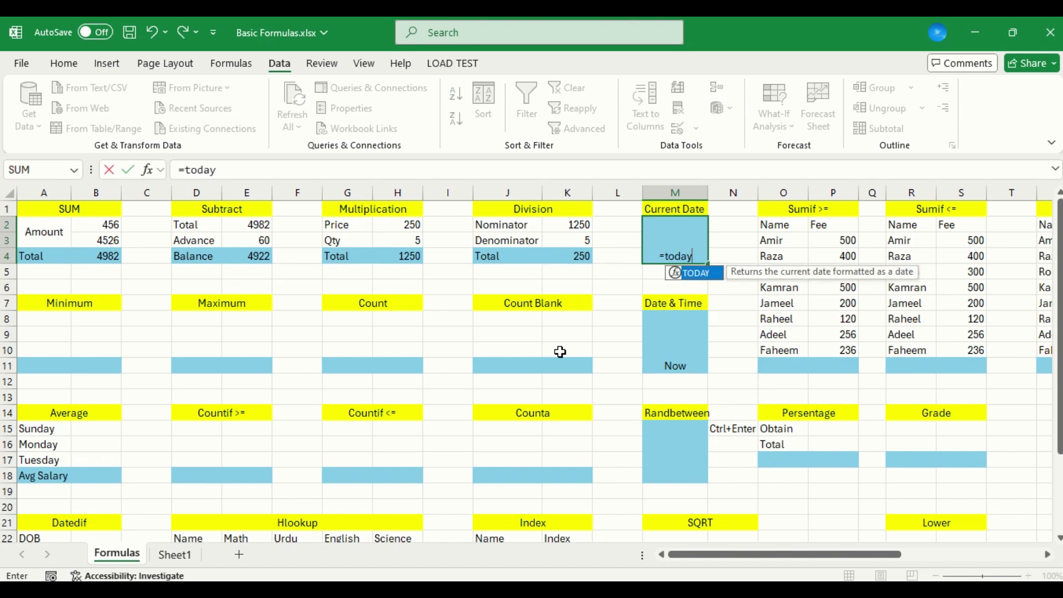
type("()")
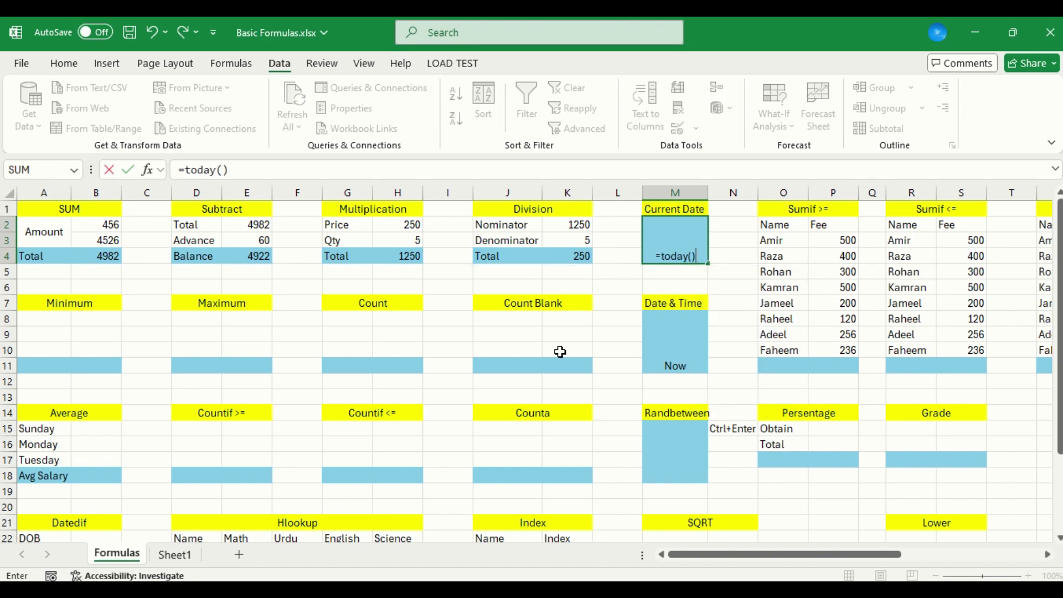
key("Return")
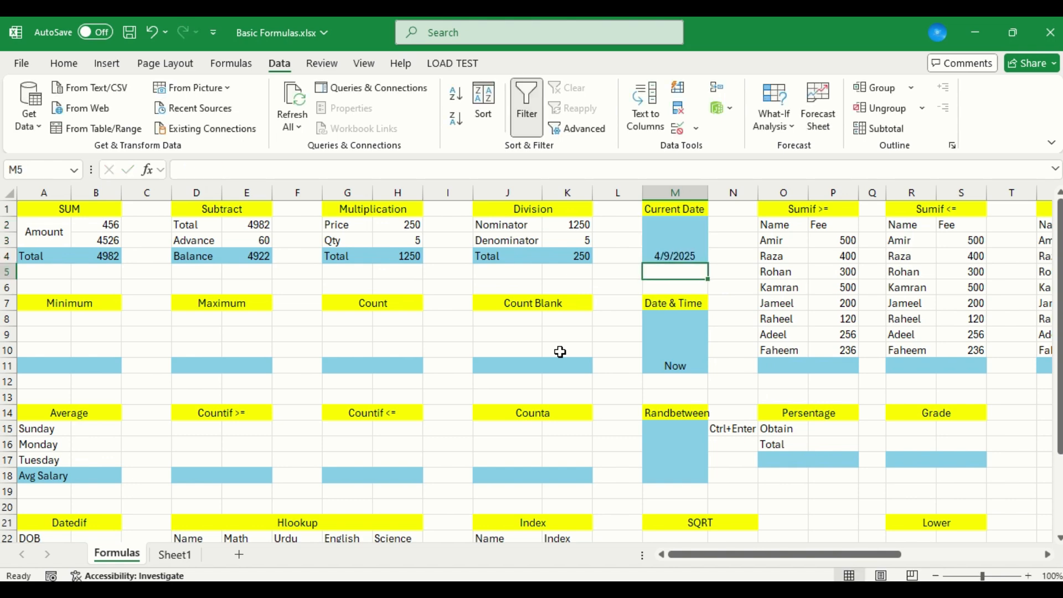
Format the Current Date cell M2 with a day-month-year date type such as 9-Apr-25 and middle-align it vertically
key("Up")
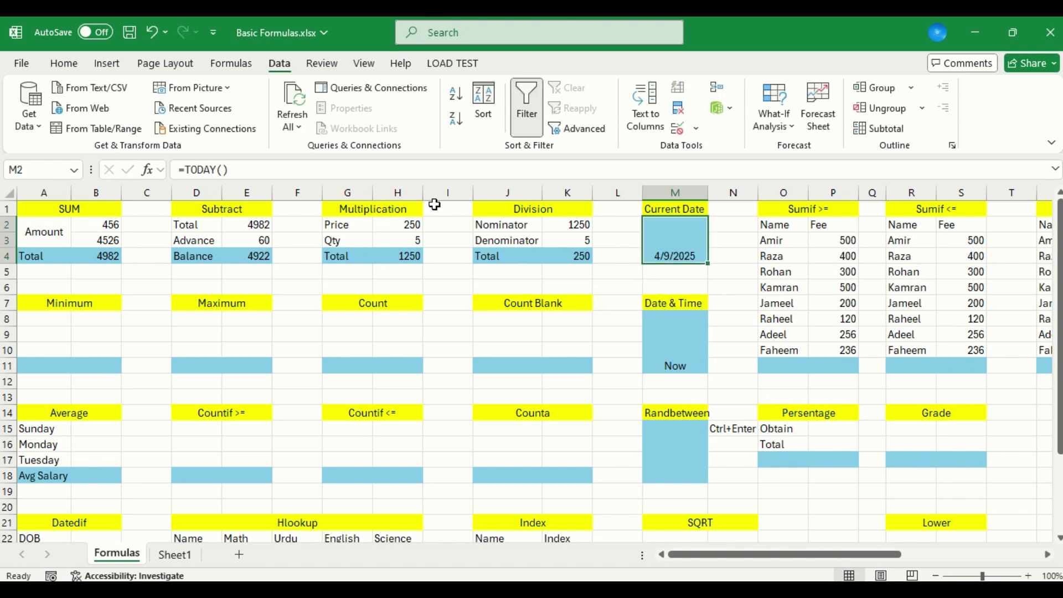
left_click(64, 63)
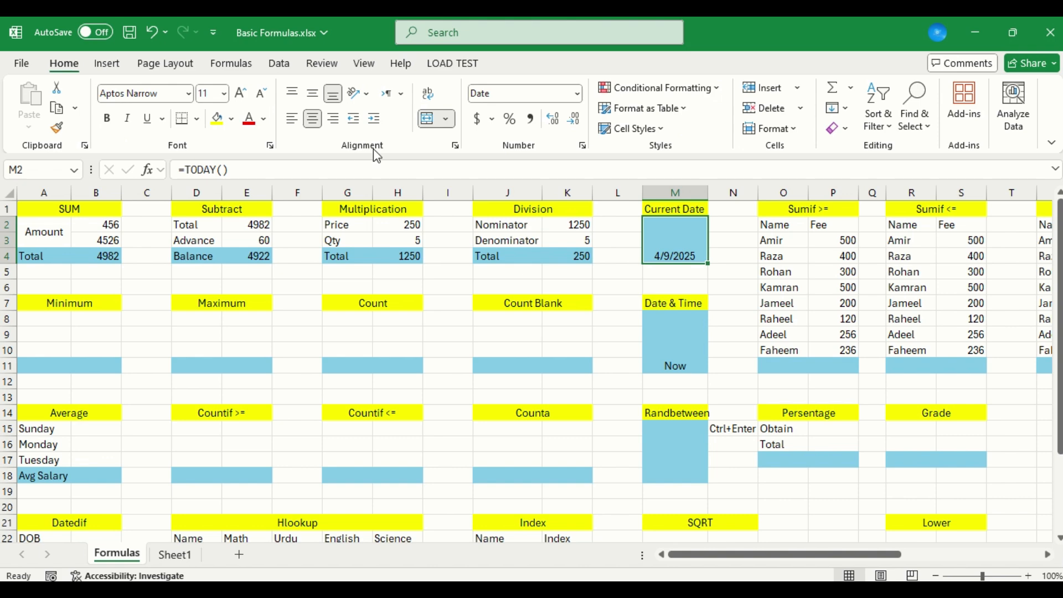
left_click(455, 146)
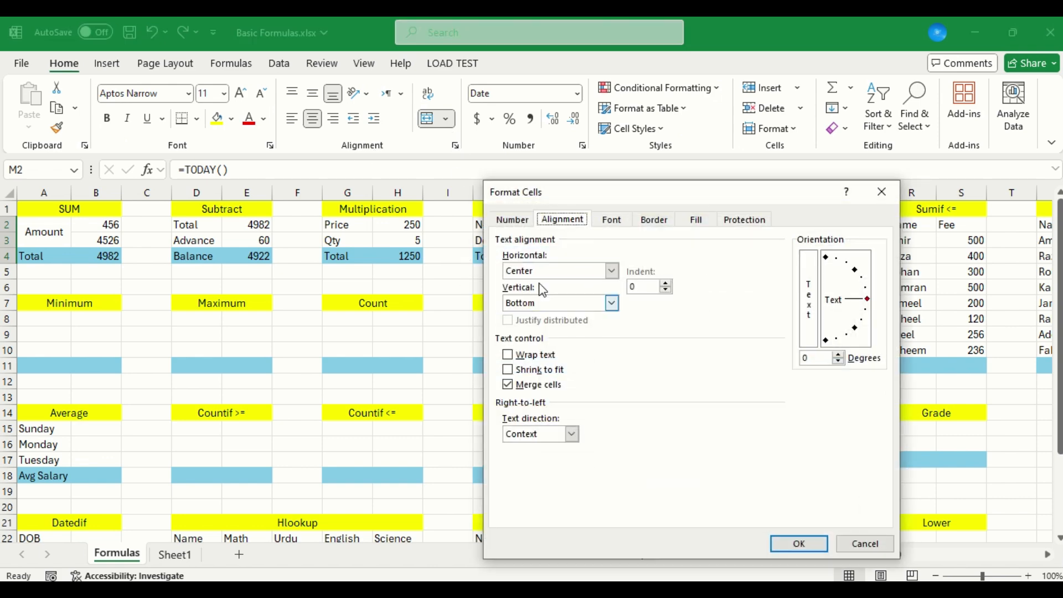
left_click(526, 223)
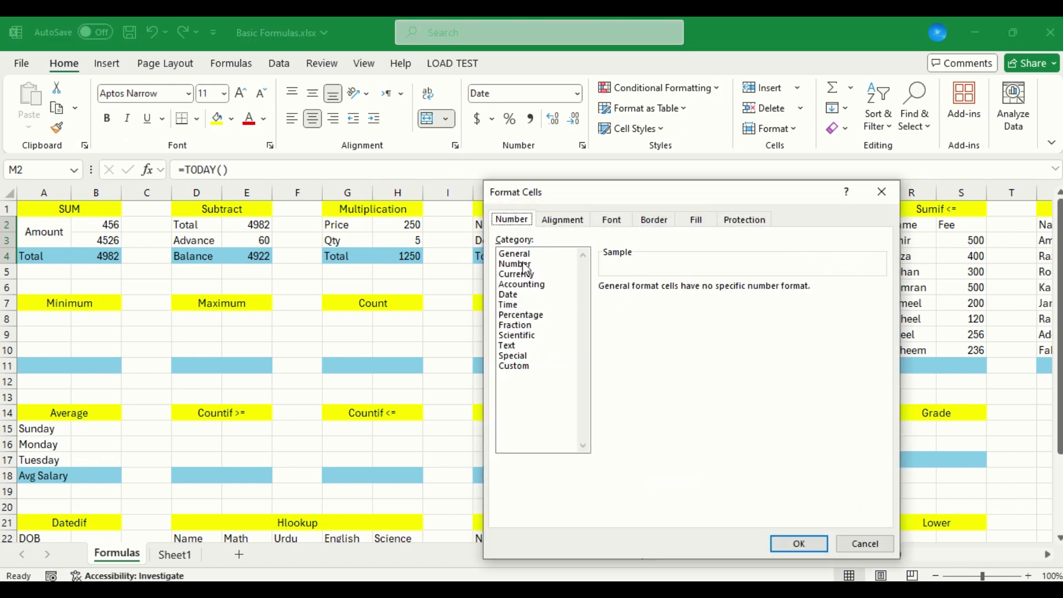
left_click(515, 295)
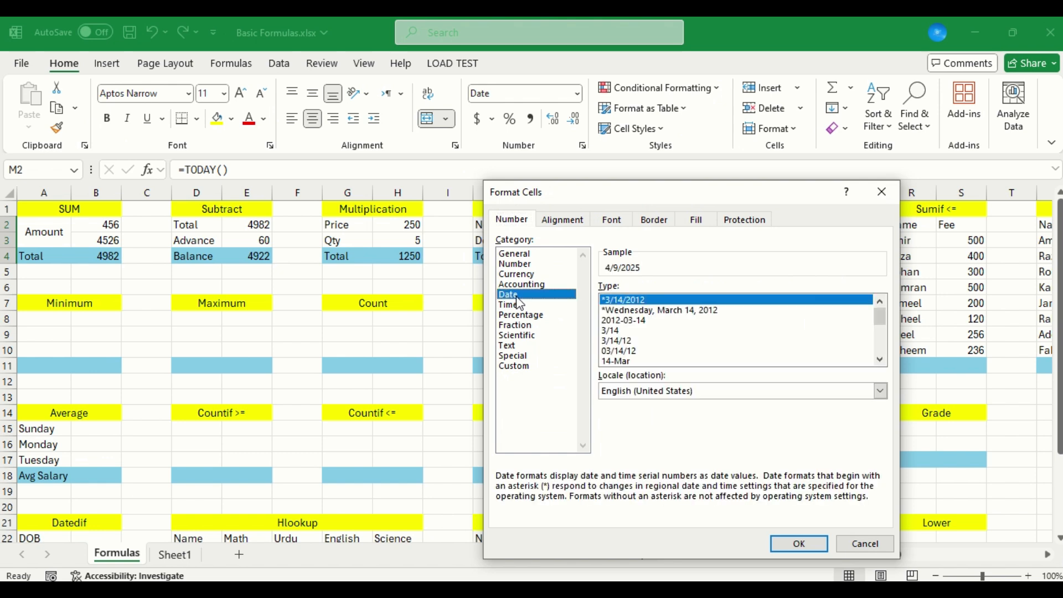
left_click(648, 362)
key("Return")
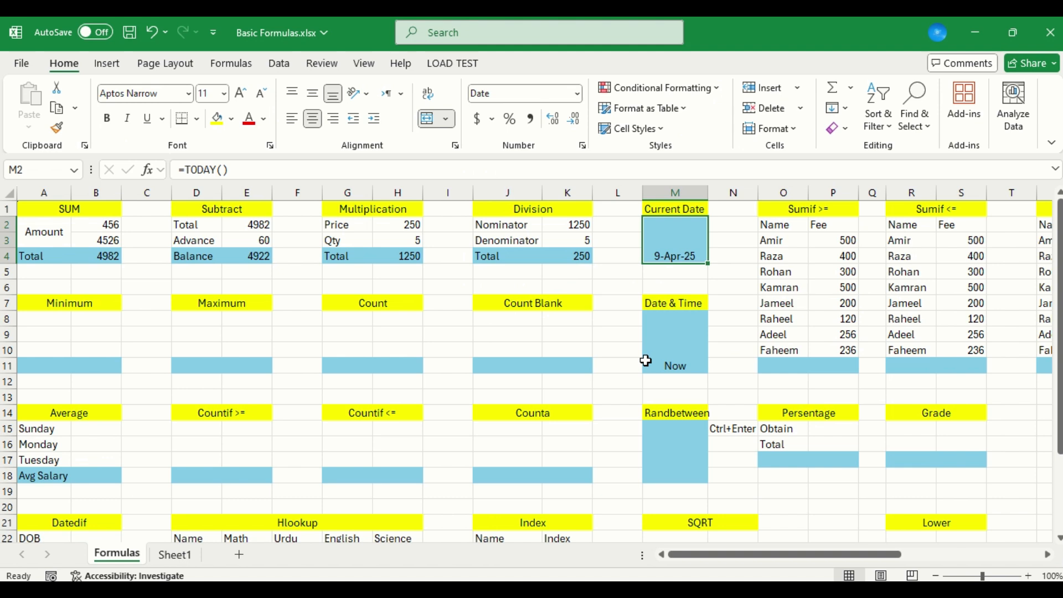
left_click(316, 96)
Fill the Minimum table row by row with 45 and 25 in A8:B8, 32 and 25 in A9:B9, and 25 and 26 in A10:B10
left_click(50, 317)
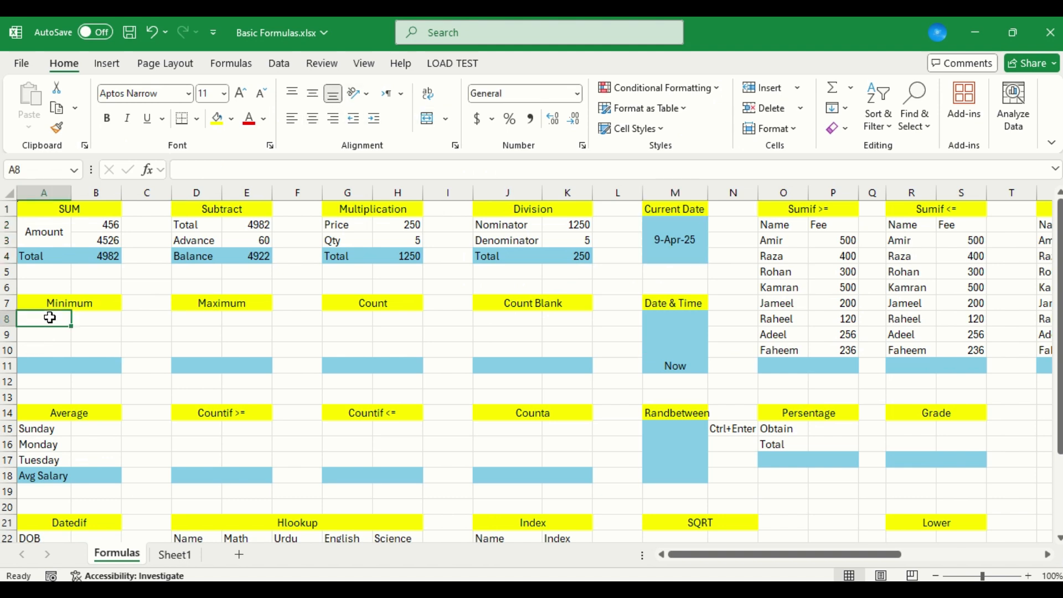
type("45")
key("Tab")
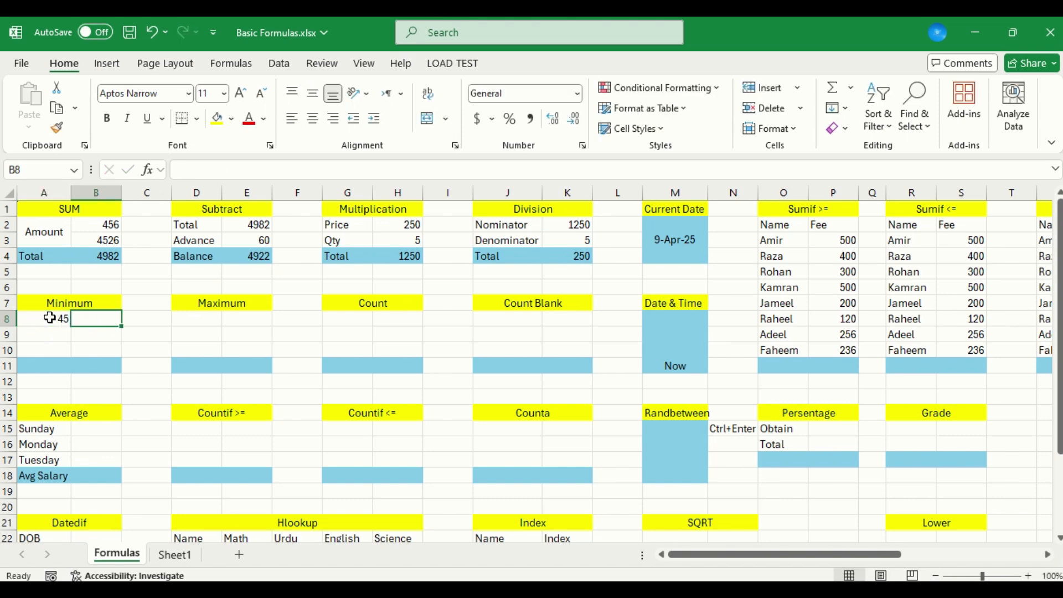
type("25")
key("Return")
type("32")
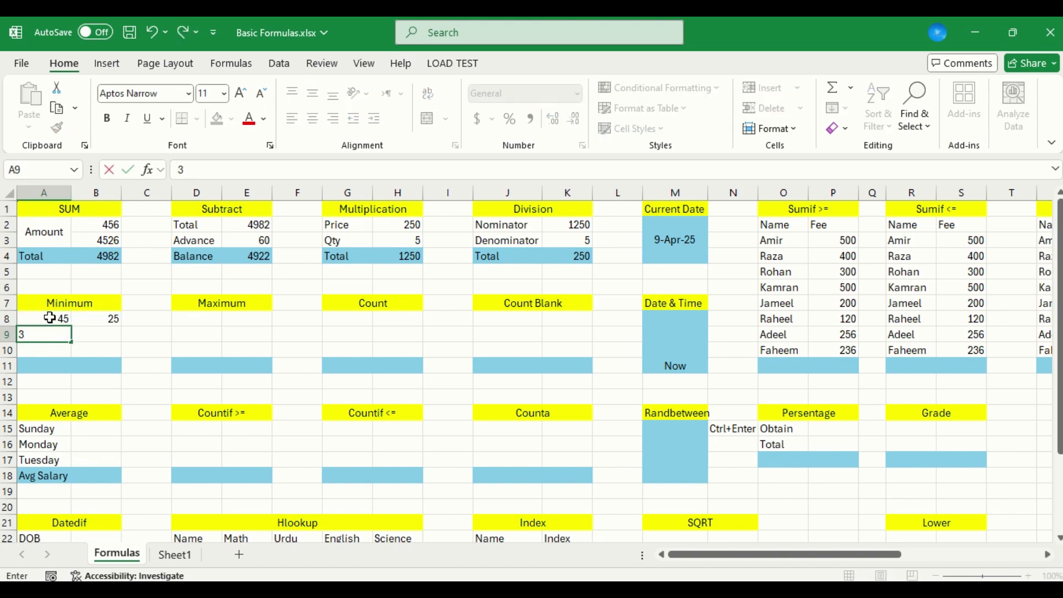
key("Tab")
type("25")
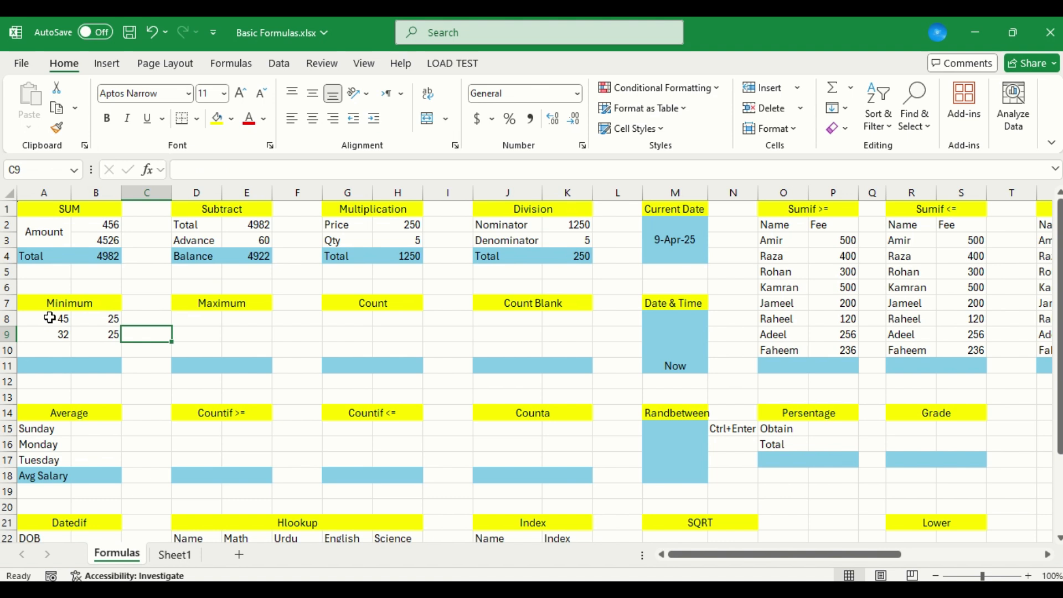
key("Return")
type("25")
key("Tab")
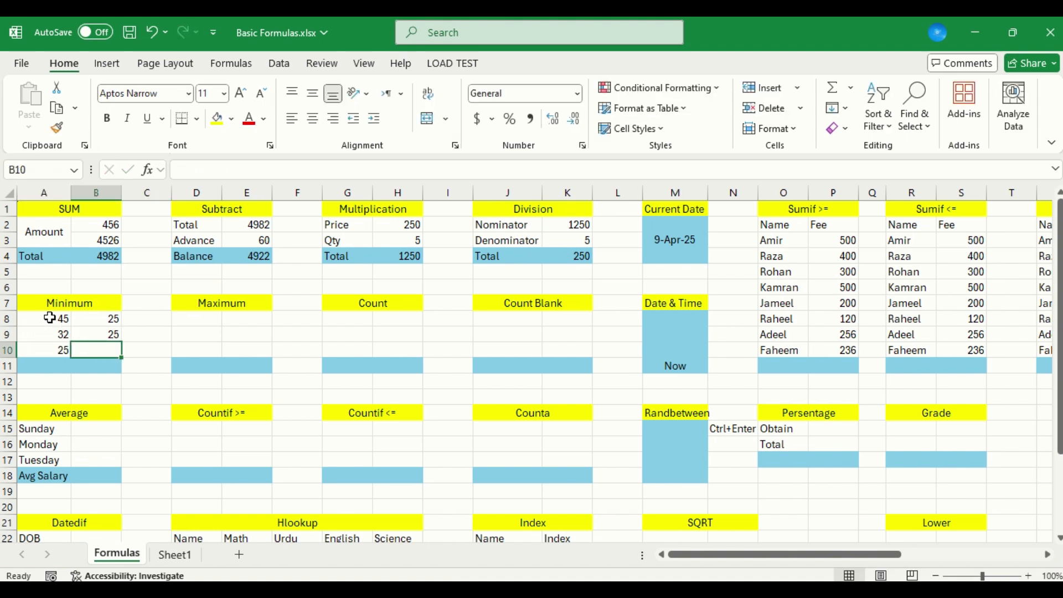
type("26")
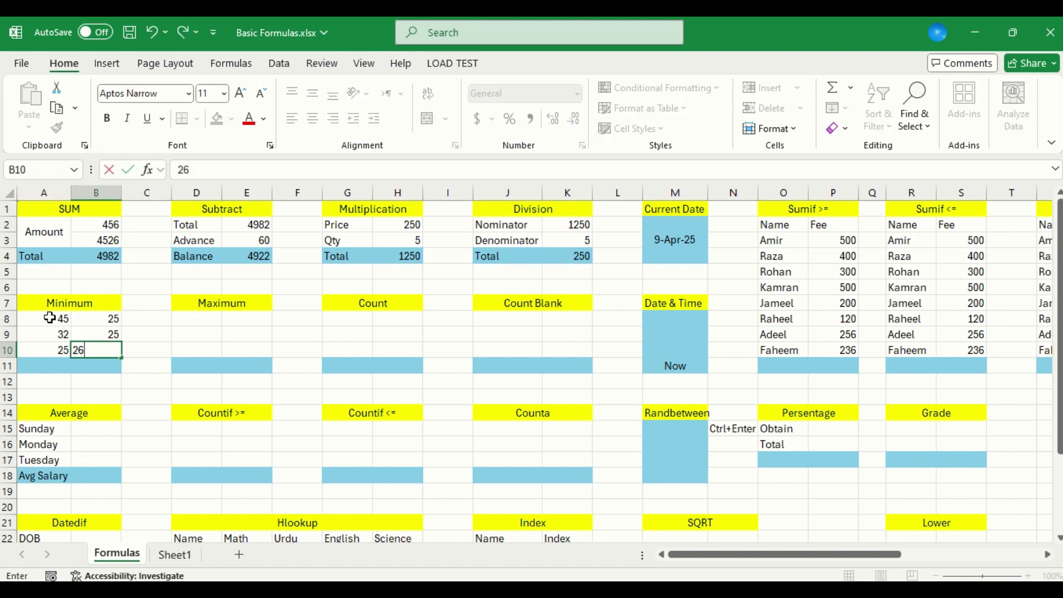
key("Return")
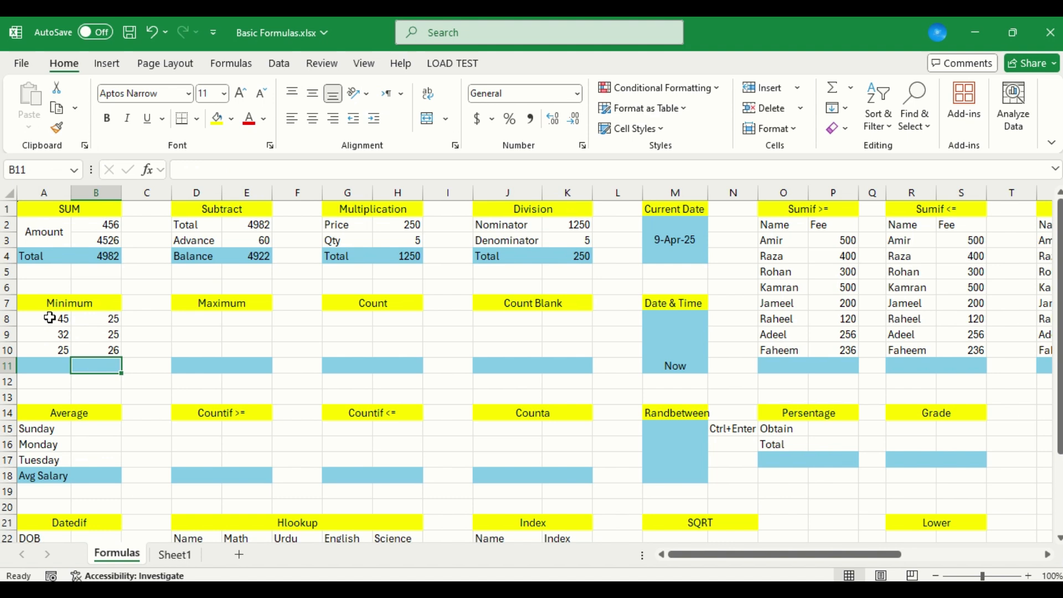
Find the smallest value of the Minimum table in B11 with the formula =MIN(A8:B10)
type("=min")
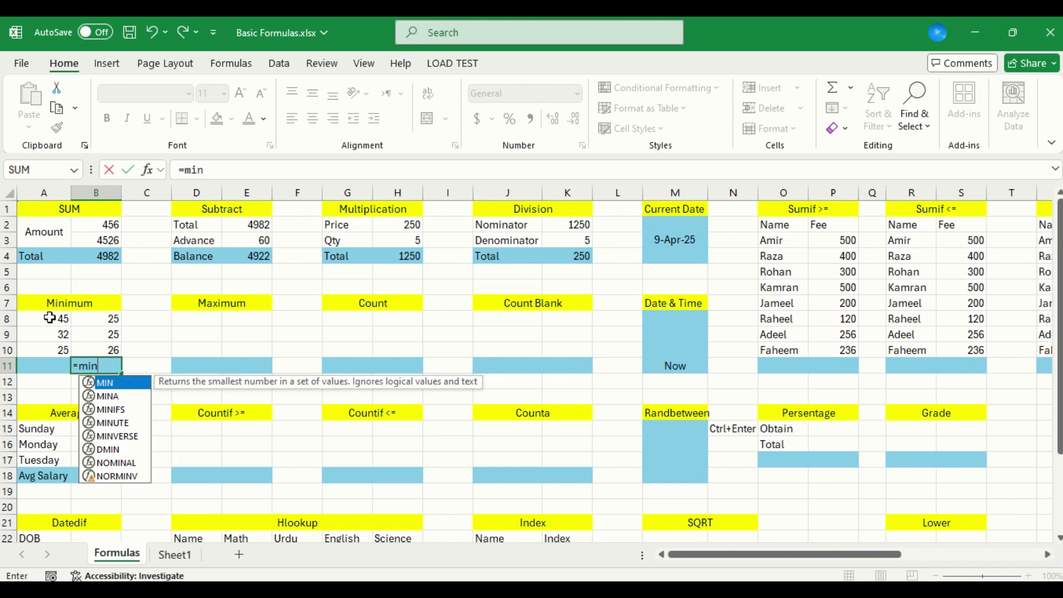
key("Tab")
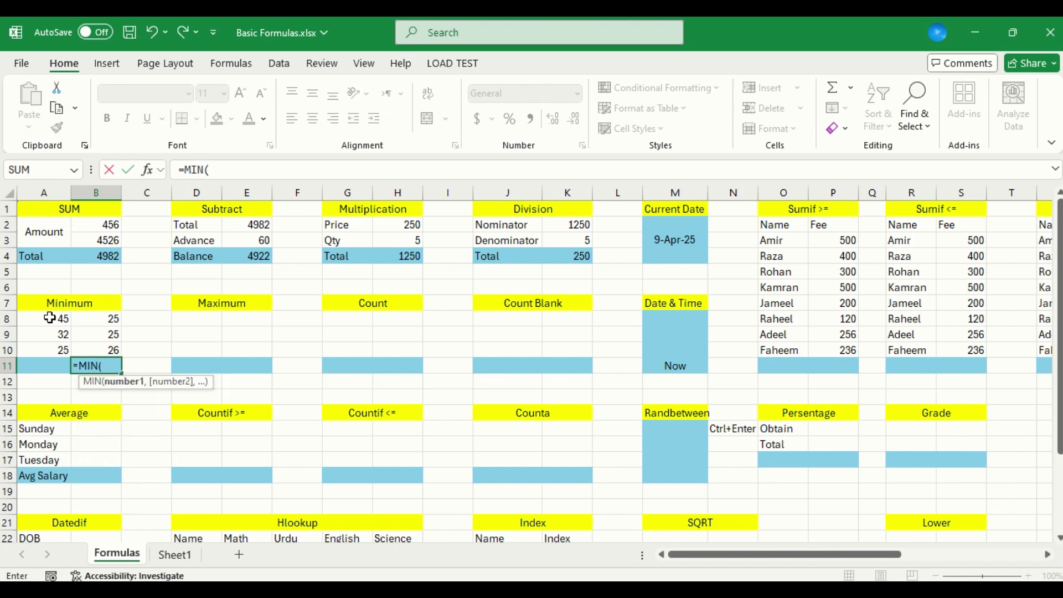
key("Up")
key("Up")
key("Up")
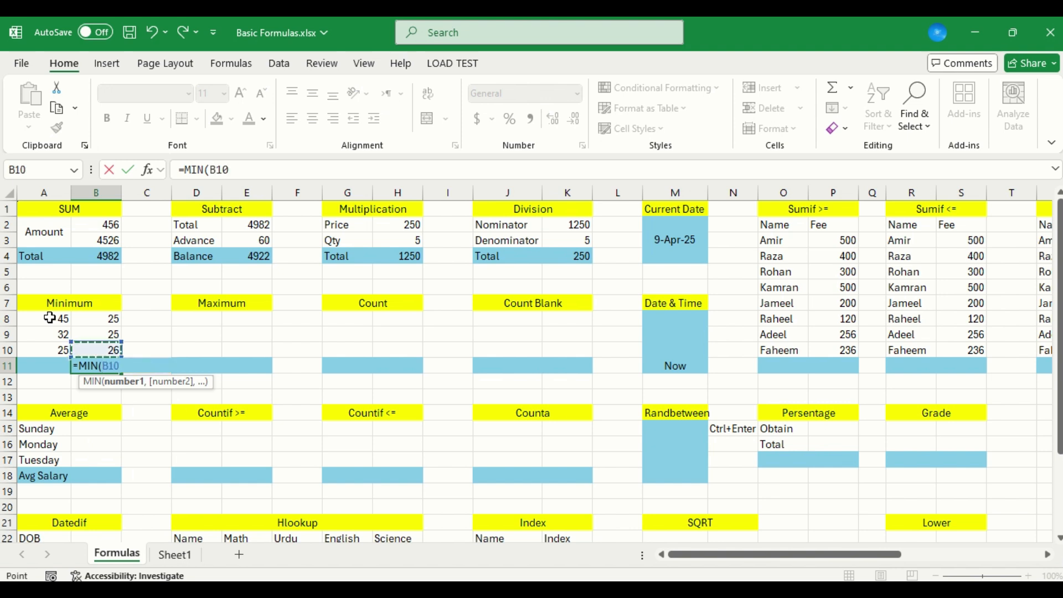
key("Left")
key("shift+Right")
key("shift+Right")
key("shift+Left")
key("shift+Down")
key("shift+Down")
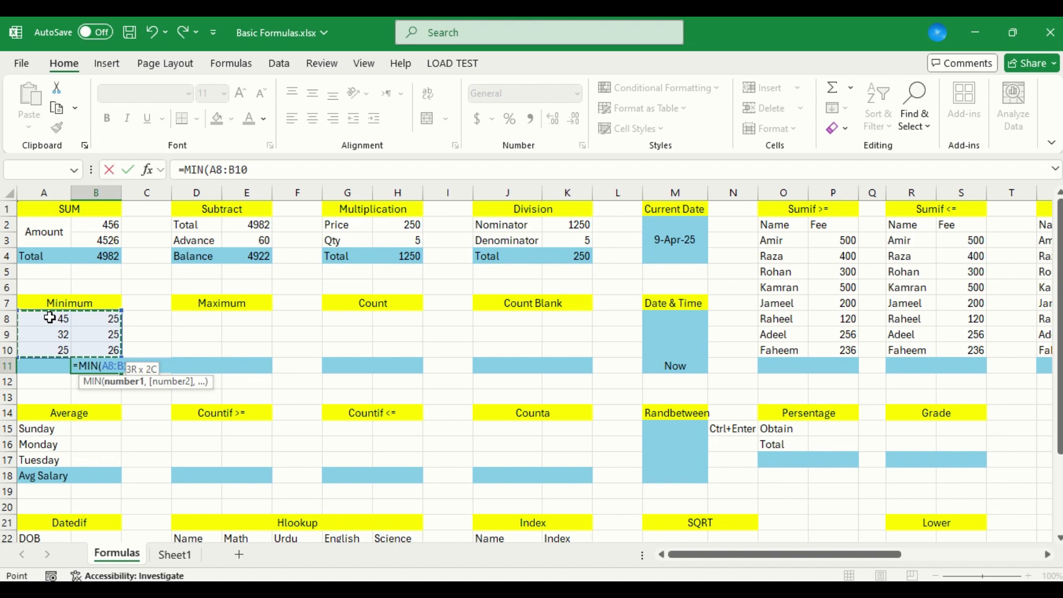
key("Return")
key("Up")
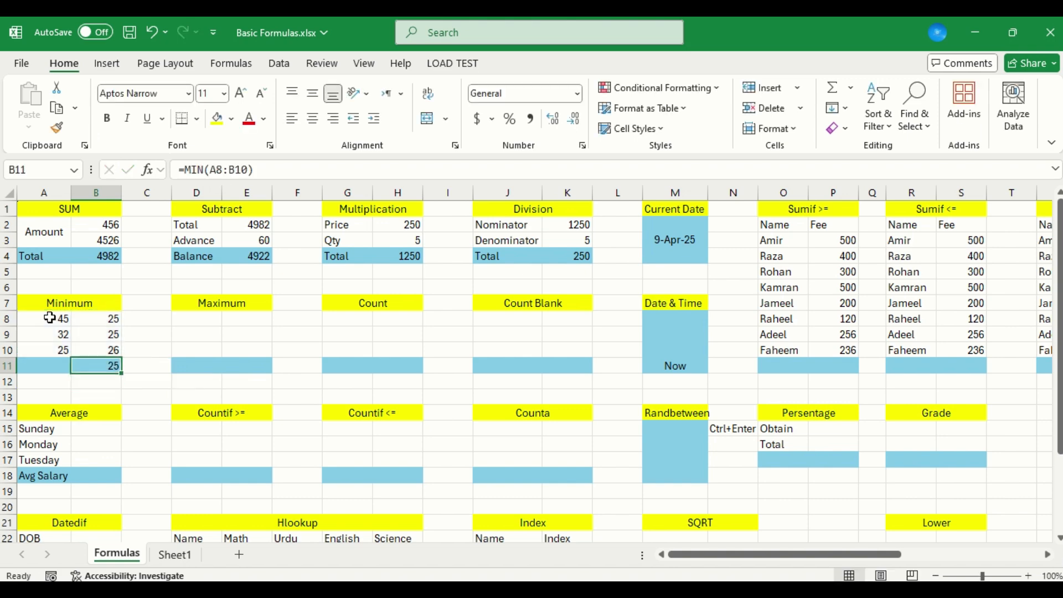
Change the Minimum table's value in cell B9 to 23
key("Up")
key("Up")
key("Up")
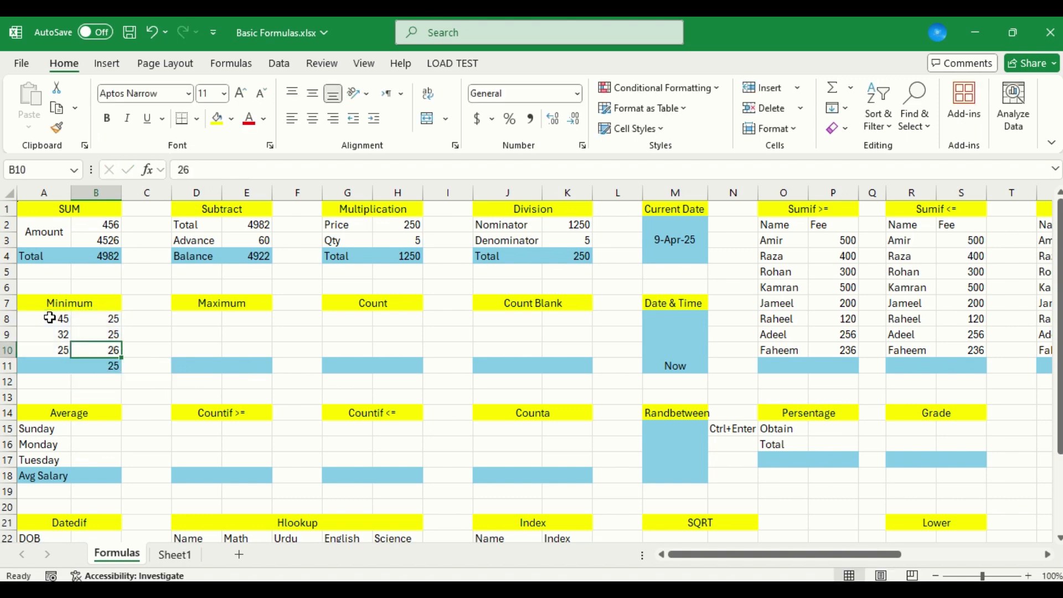
key("Down")
type("23")
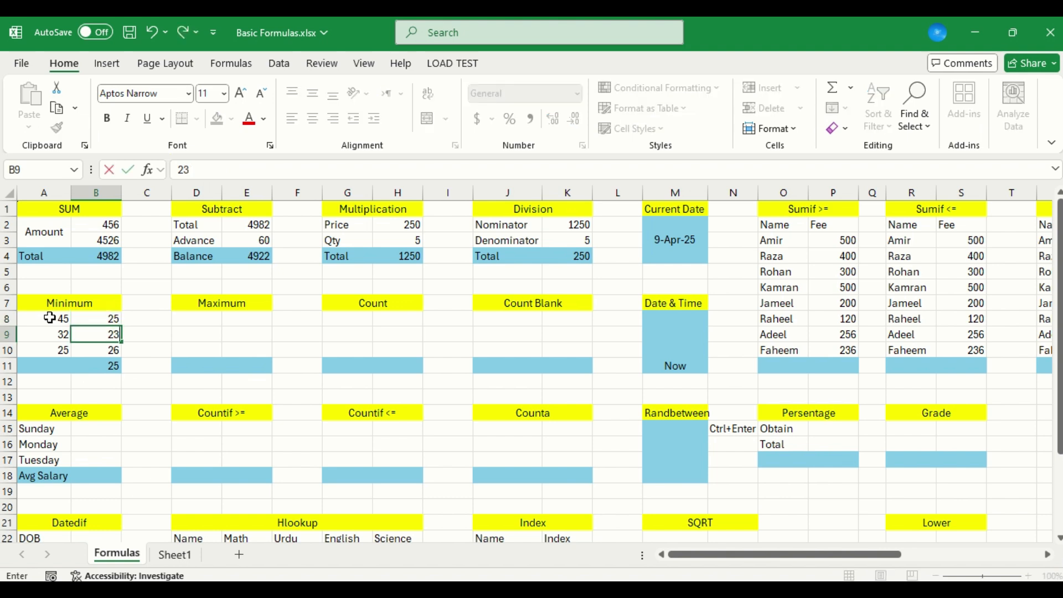
key("Return")
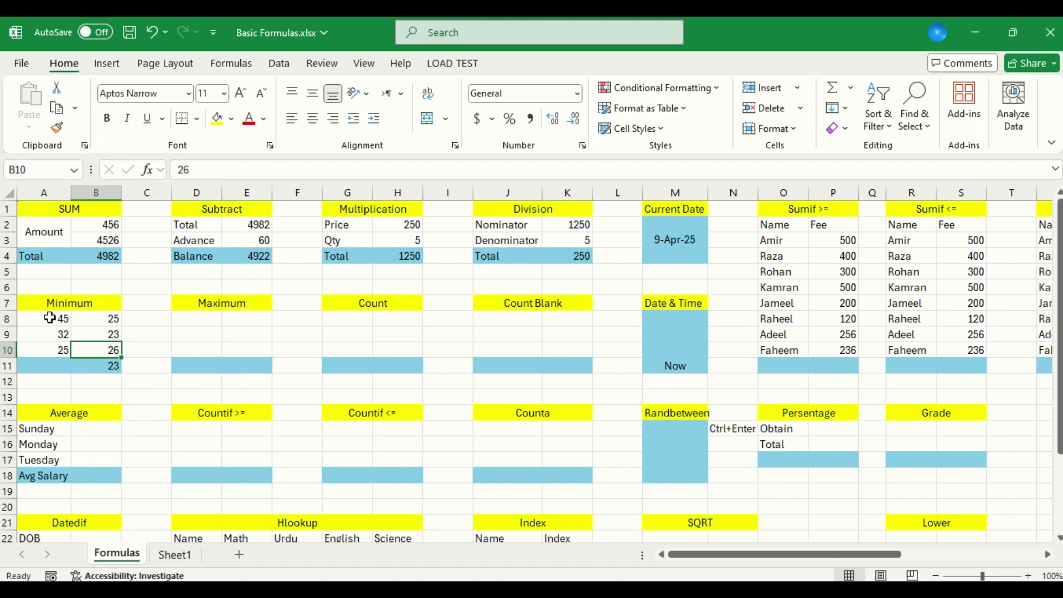
Copy the Minimum table's values in A8:B10 into the Maximum table, starting at cell D8
key("Right")
key("Left")
key("Up")
key("Up")
key("Left")
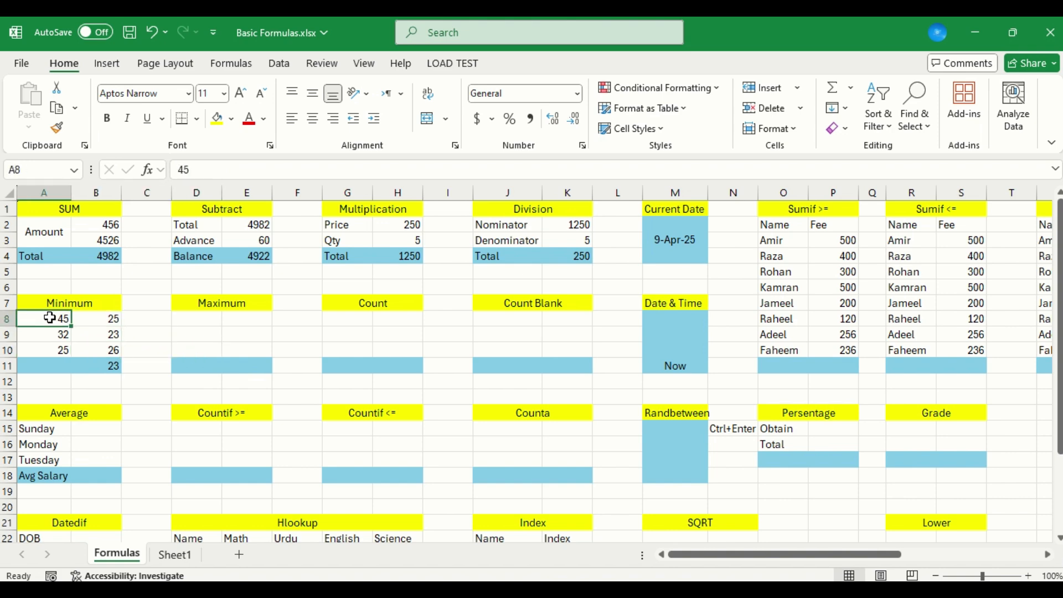
key("shift+Down")
key("shift+Down")
key("shift+Right")
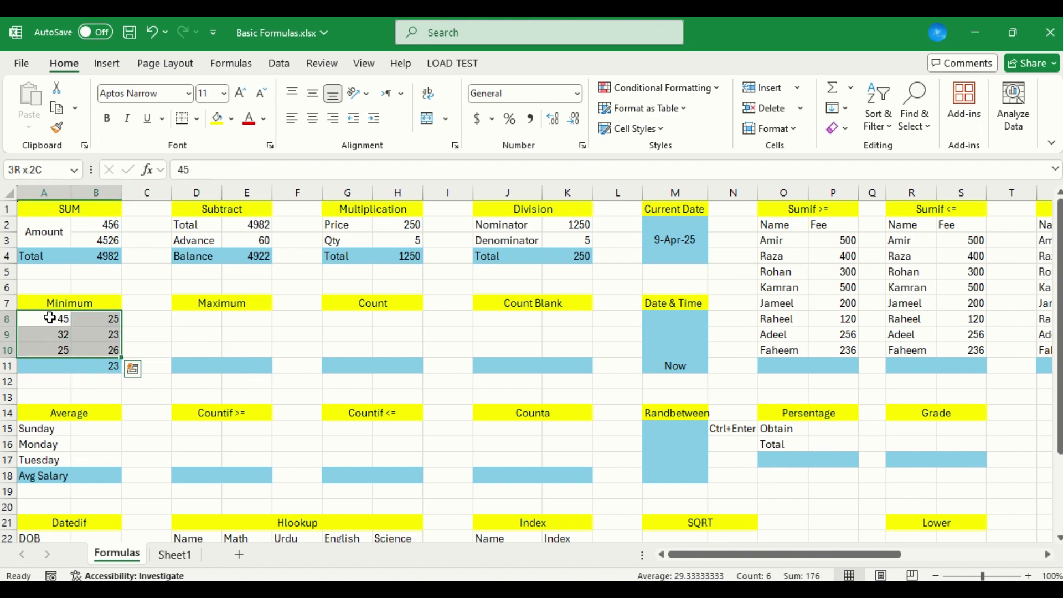
key("ctrl+c")
key("Right")
key("Right")
key("Right")
key("ctrl+v")
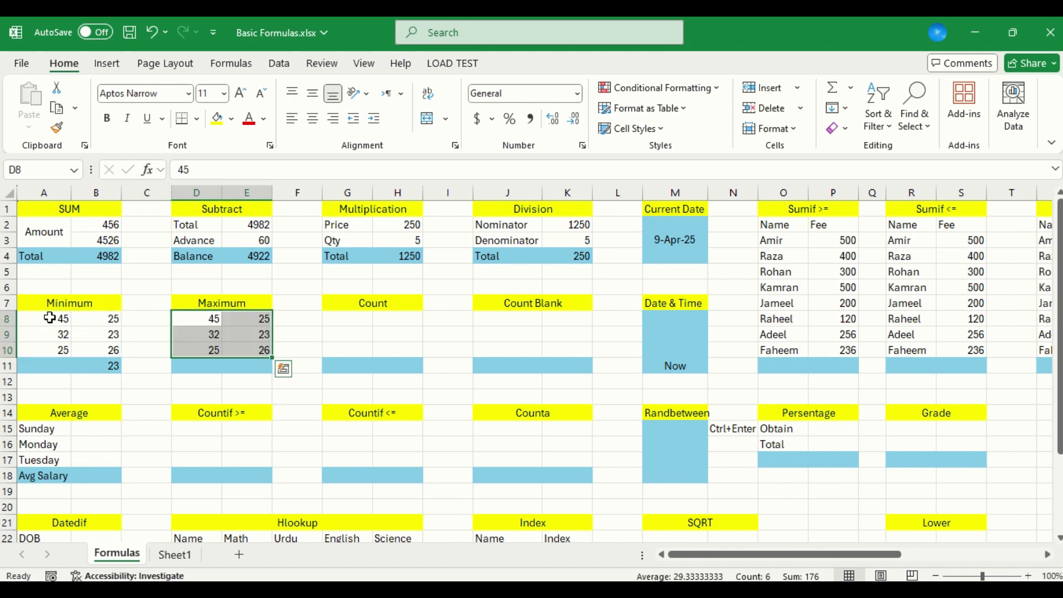
Change the Minimum table's value in cell B8 to 23
key("Left")
key("Left")
type("12")
key("BackSpace")
key("BackSpace")
type("23")
key("Return")
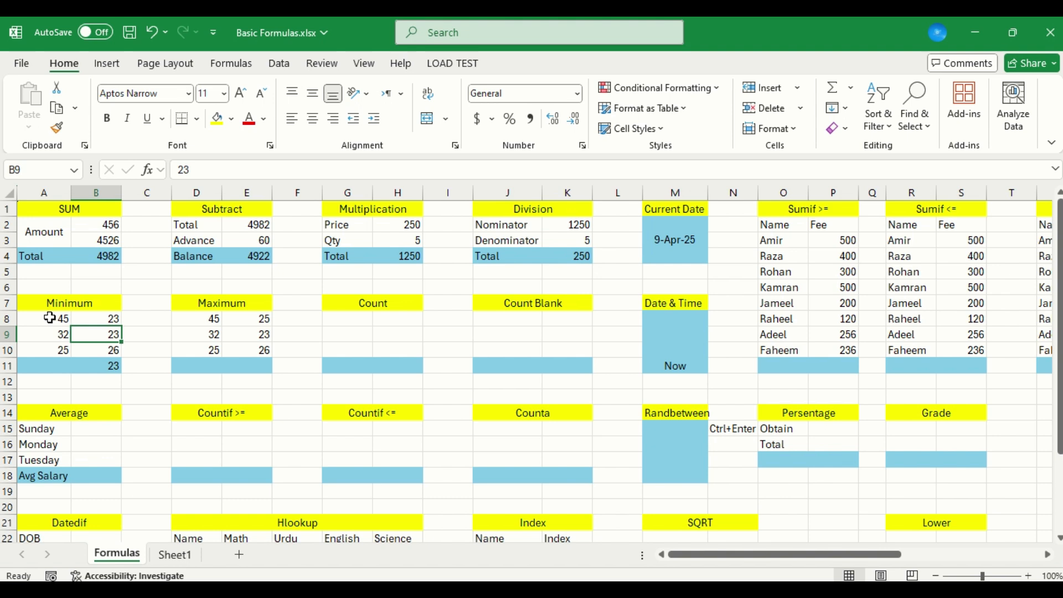
Find the largest value of the Maximum table in E11 with the formula =MAX(D8:E10)
key("Up")
key("Right")
key("Right")
key("Down")
key("Down")
key("Down")
key("Right")
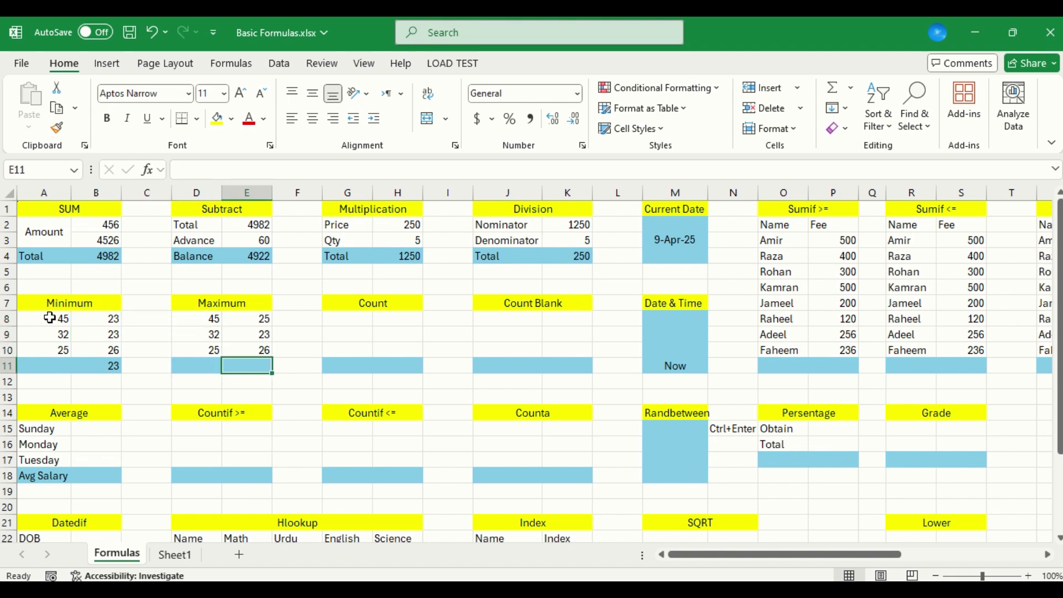
type("=m")
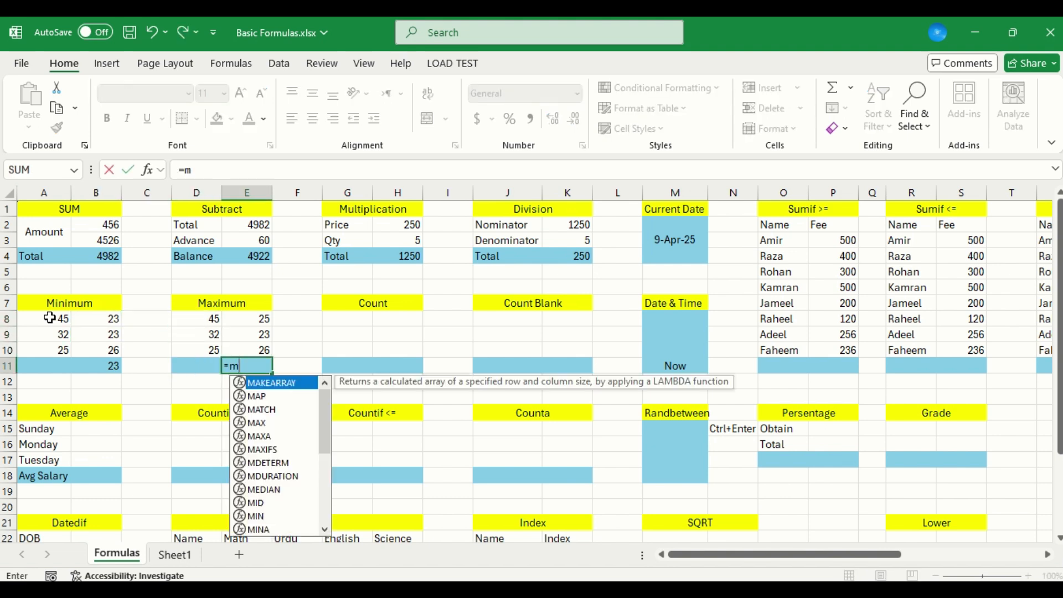
type("ax")
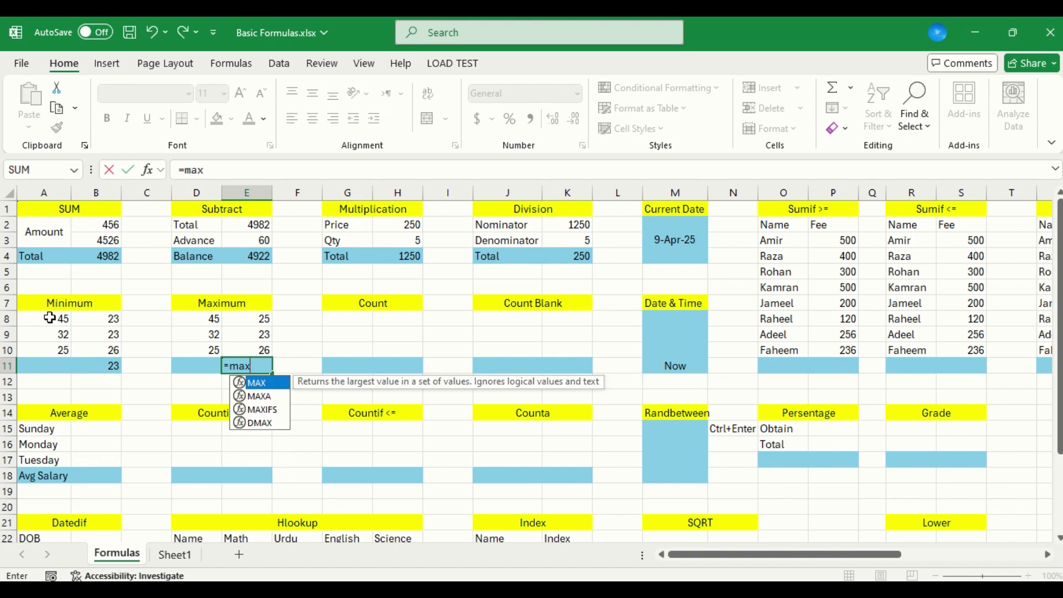
key("Tab")
key("Up")
key("shift+Left")
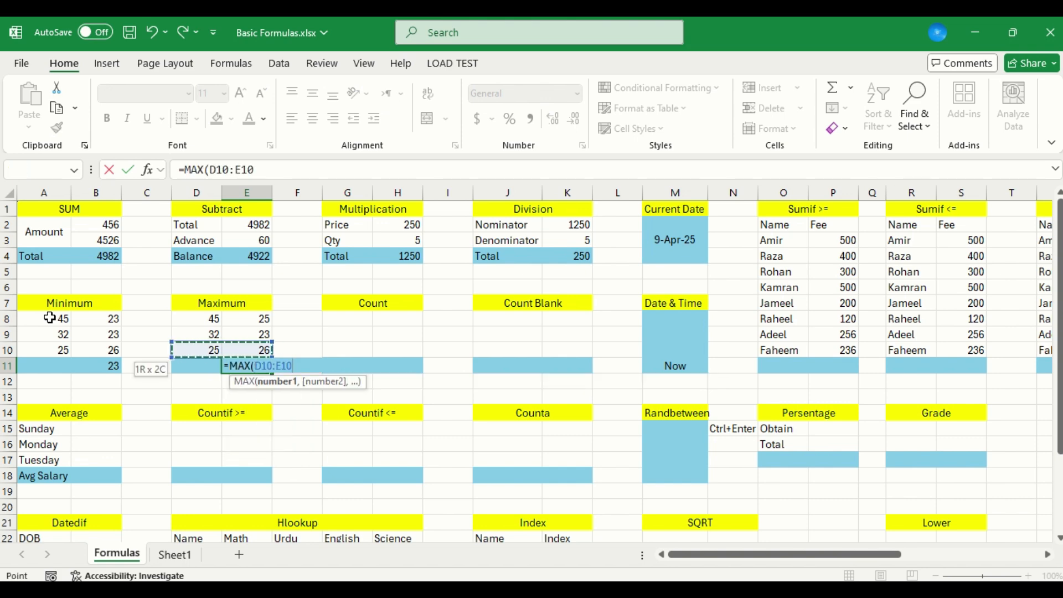
key("shift+Up")
key("shift+Up")
key("Return")
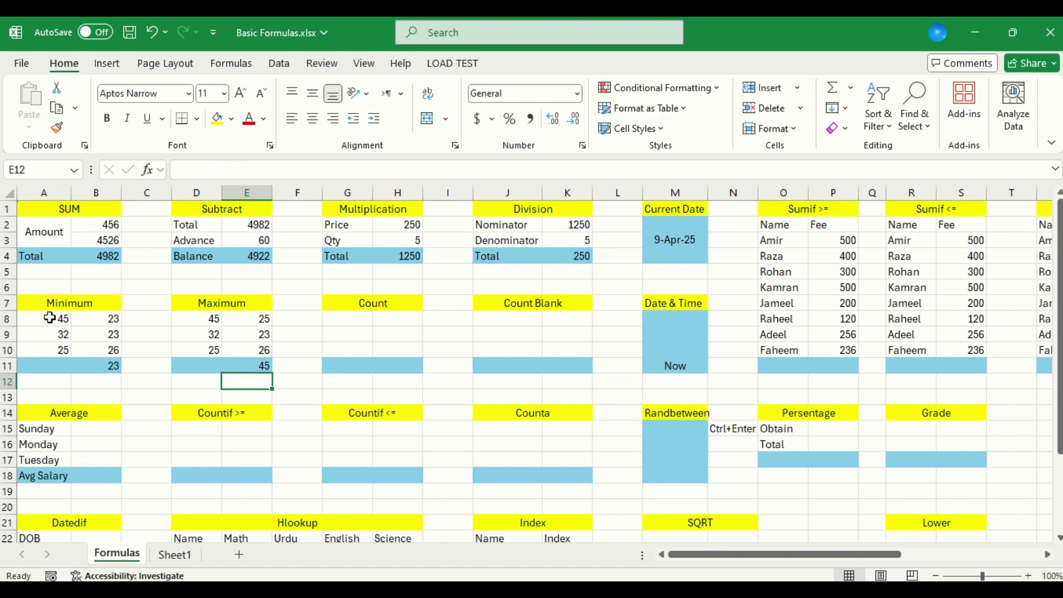
Copy the Maximum table's values in D8:E10 into the Count table, starting at cell G8
key("Up")
key("Up")
key("shift+Left")
key("shift+Up")
key("shift+Up")
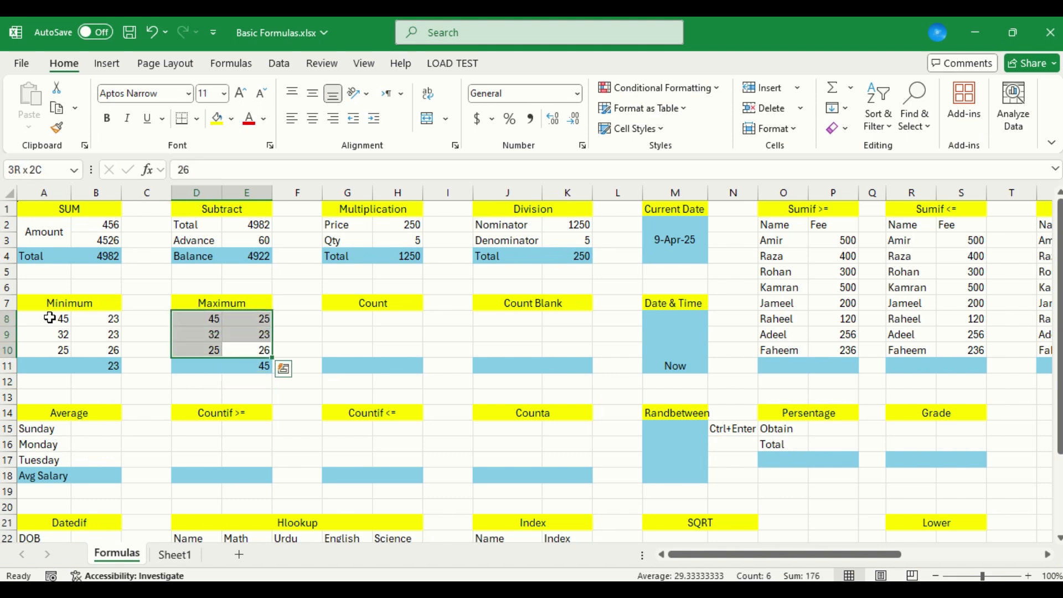
key("ctrl+c")
key("Right")
key("Right")
key("Up")
key("Up")
key("Return")
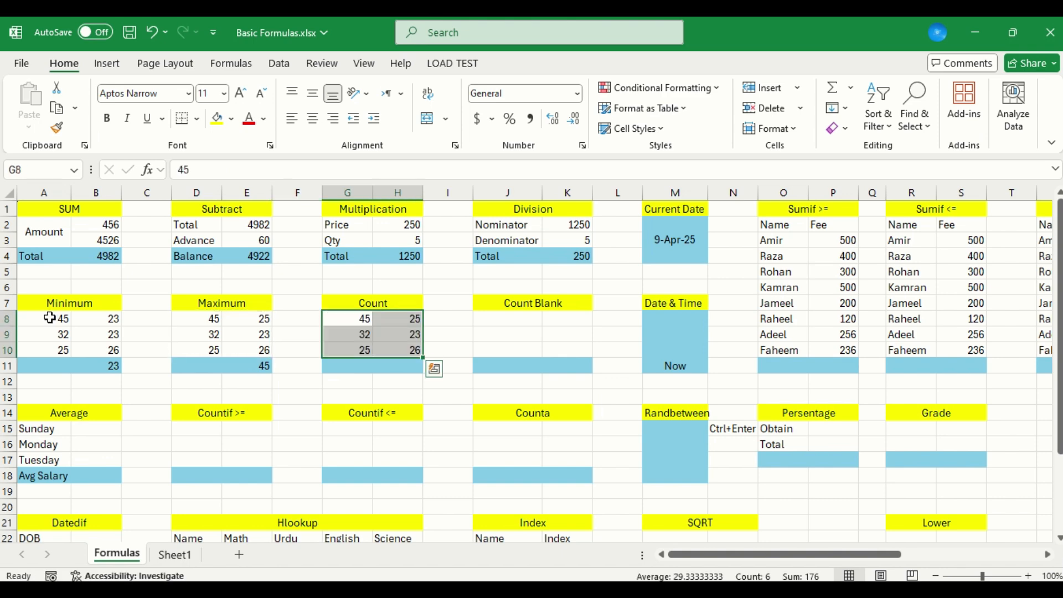
Label the Count table's result row by entering Count in cell G11
key("Down")
key("Down")
key("Down")
key("Right")
key("Left")
type("Count")
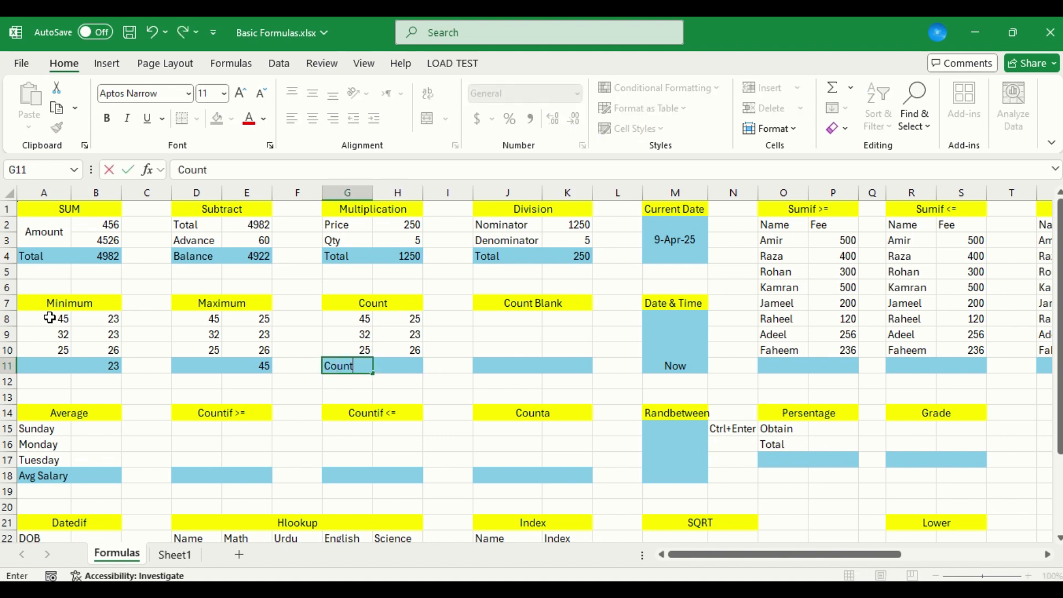
key("Right")
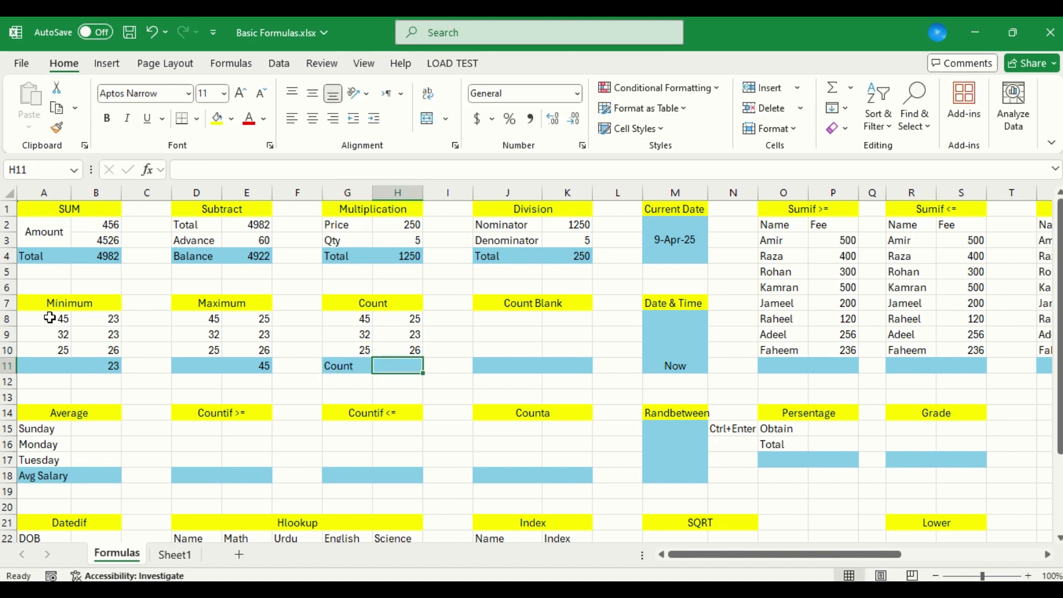
Count the numeric cells of the Count table in H11 with the formula =COUNT(G8:H10)
type("=Coun")
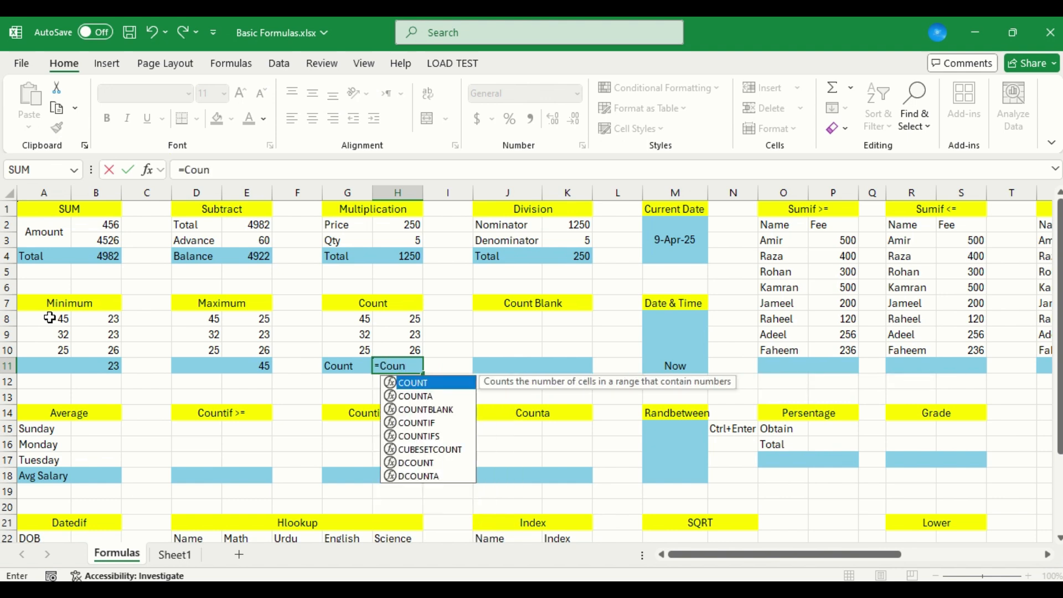
key("Tab")
key("Up")
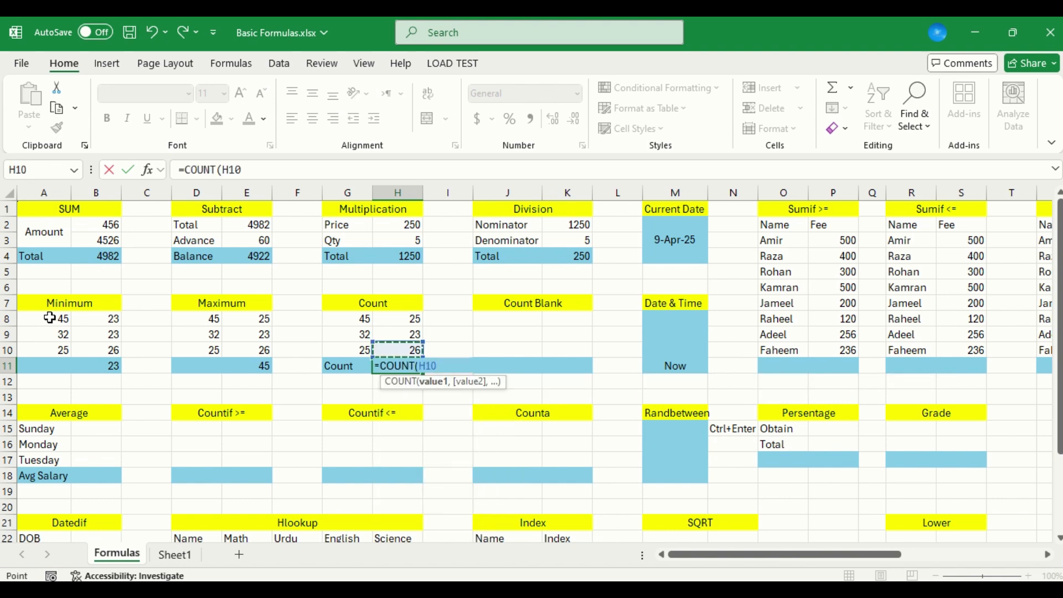
key("shift+Up")
key("shift+Up")
key("shift+Left")
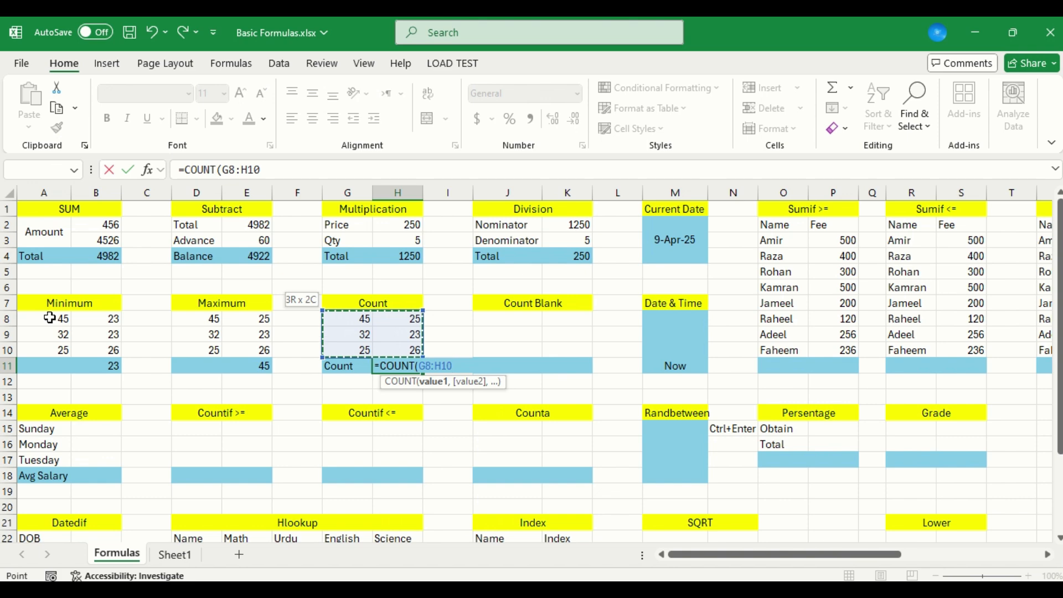
key("Return")
Clear the Count table's value in cell G9
key("Up")
key("Up")
key("Up")
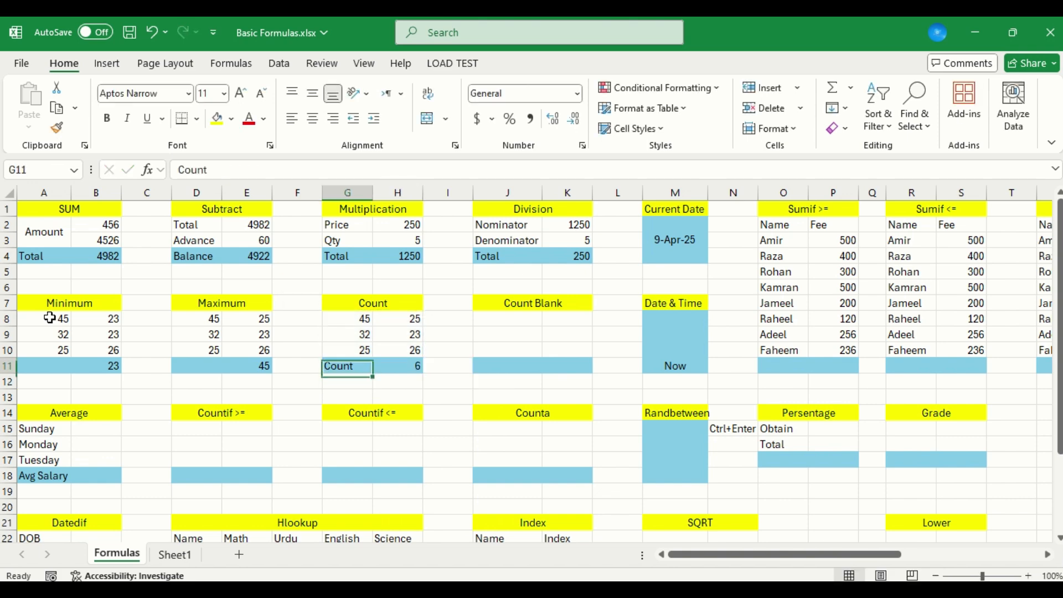
key("Delete")
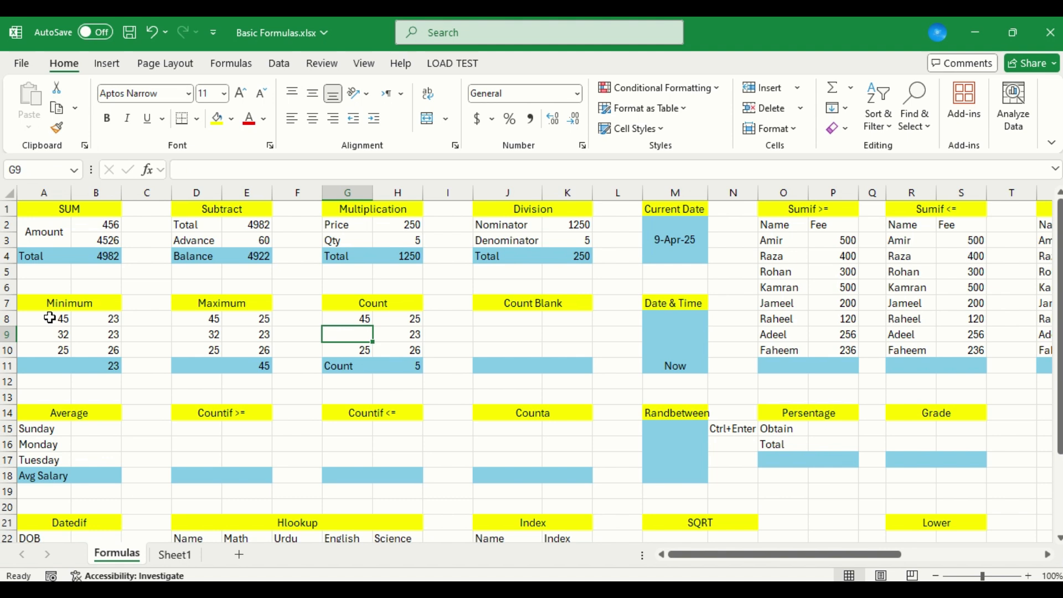
Copy the Count table's range G8:H10 into the Count Blank table, starting at cell J8
key("Up")
key("shift+Down")
key("shift+Down")
key("shift+Right")
key("shift+Right")
key("shift+Left")
key("ctrl+c")
key("Right")
key("Right")
key("Right")
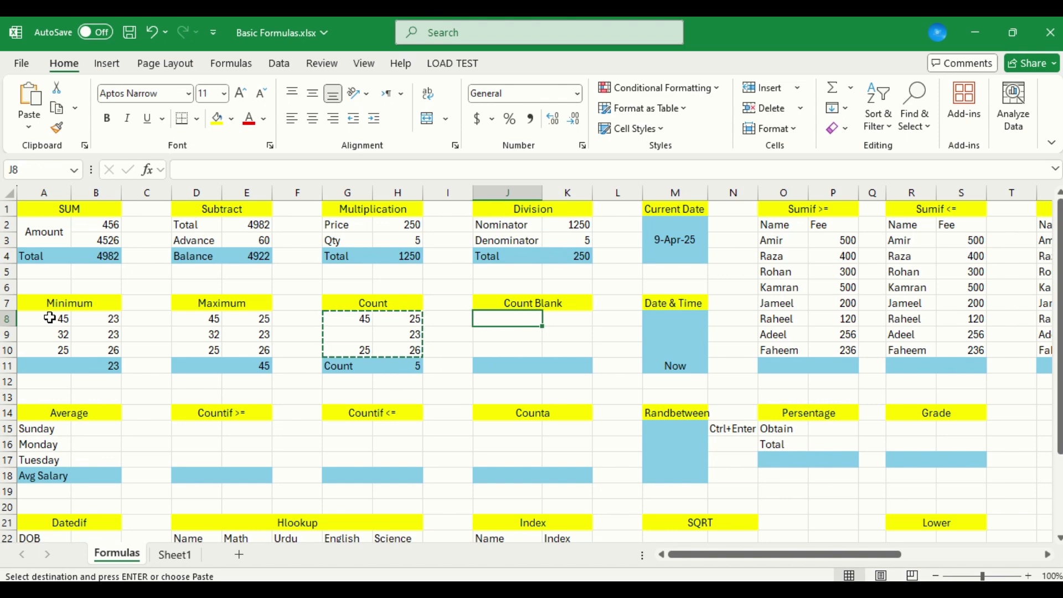
key("Return")
Label the Count Blank table's result row by entering Blank in cell J11
key("Down")
key("Down")
key("Down")
type("B")
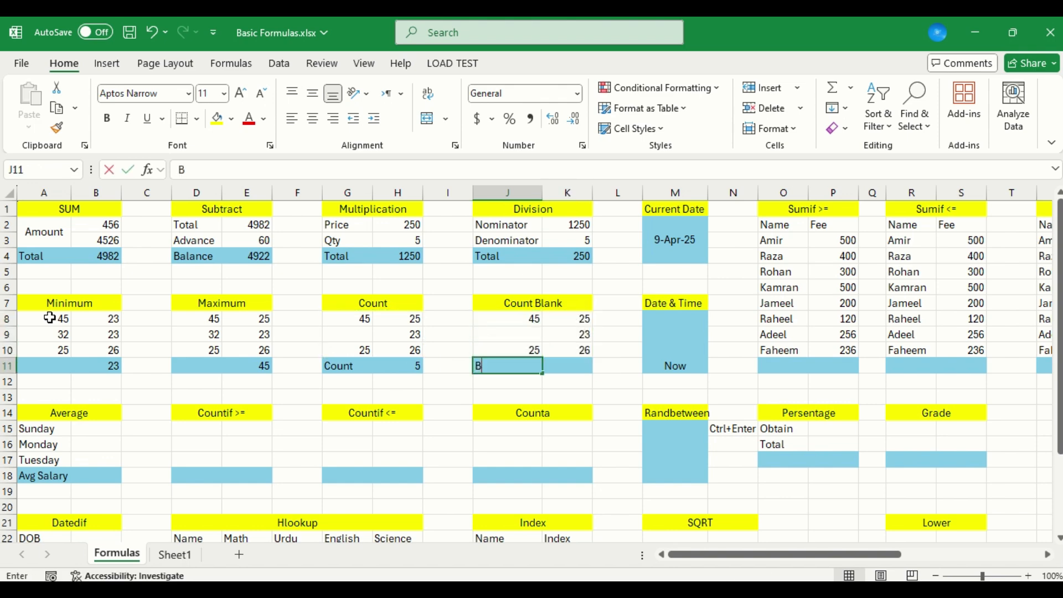
type("lank")
key("Tab")
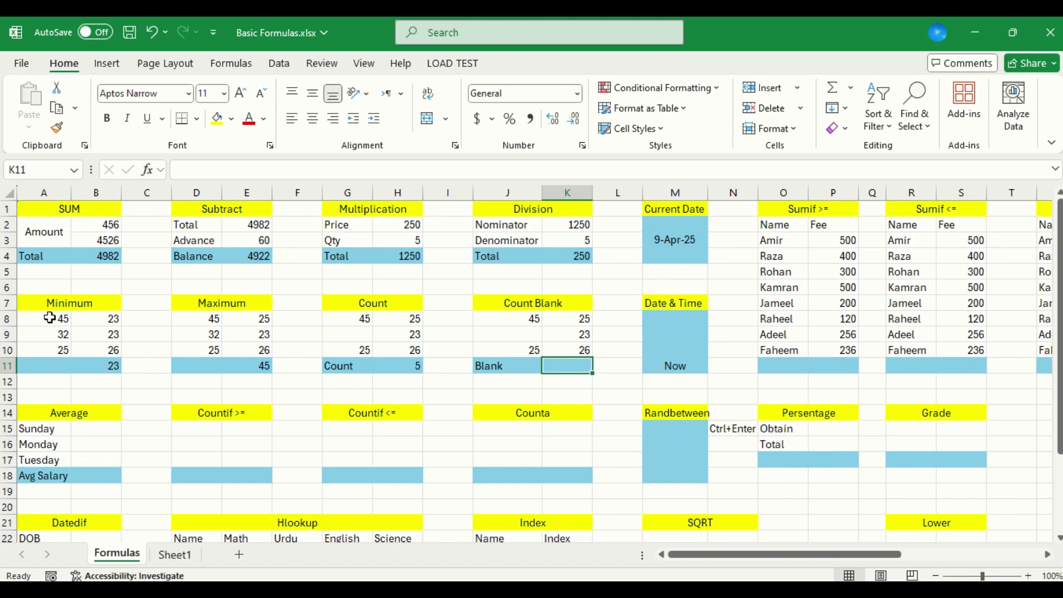
Count the empty cells of the Count Blank table in K11 with the formula =COUNTBLANK(J8:K10)
type("=coun")
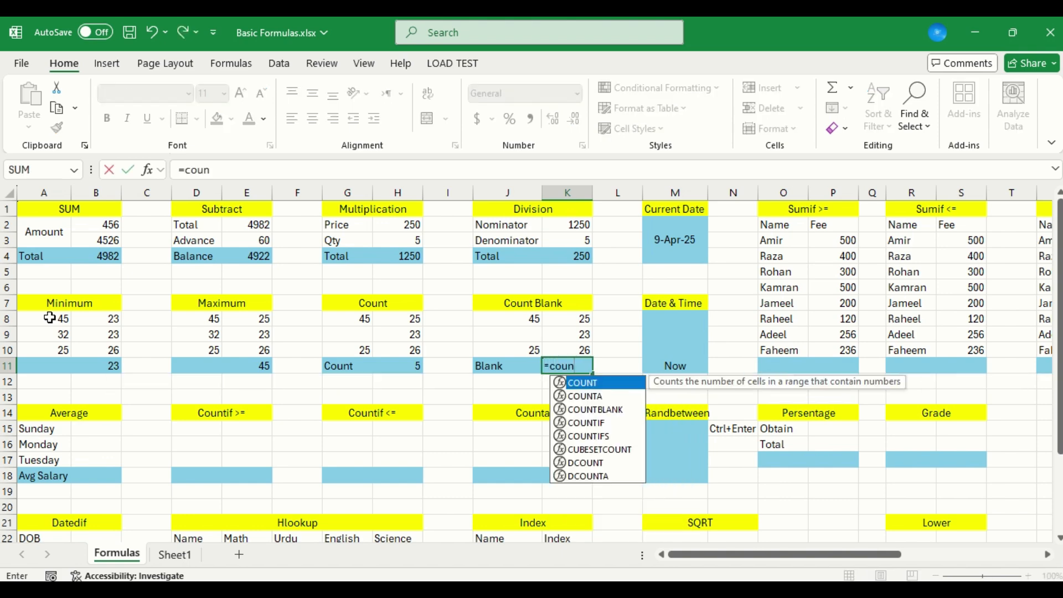
key("Down")
key("Down")
key("Tab")
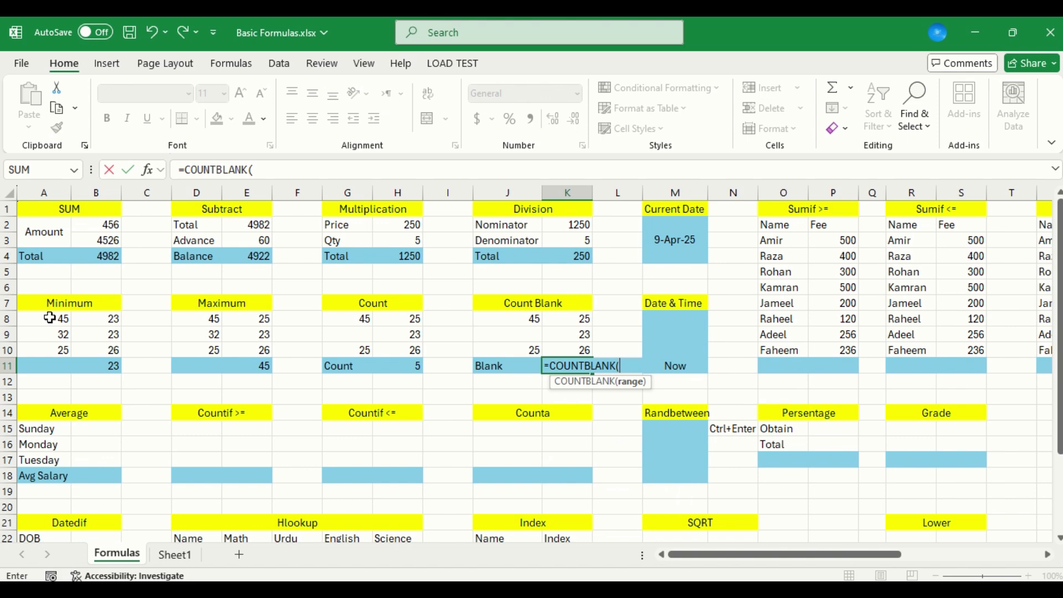
key("Up")
key("shift+Up")
key("shift+Up")
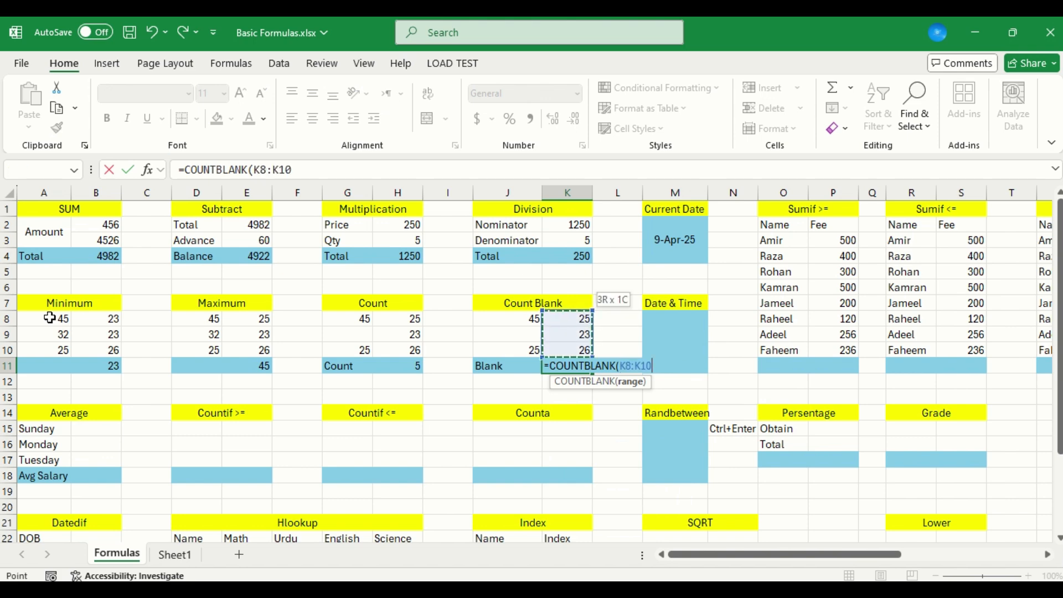
key("shift+Left")
key("Return")
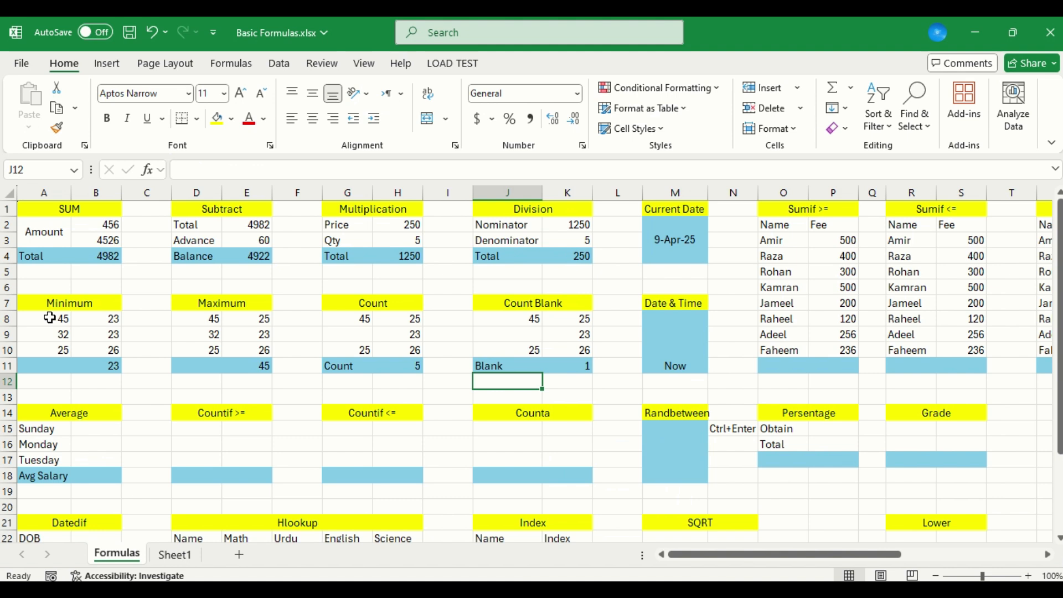
Replace the text in the Date & Time table's merged cell M8 with the formula =NOW()
key("Right")
key("Right")
key("Right")
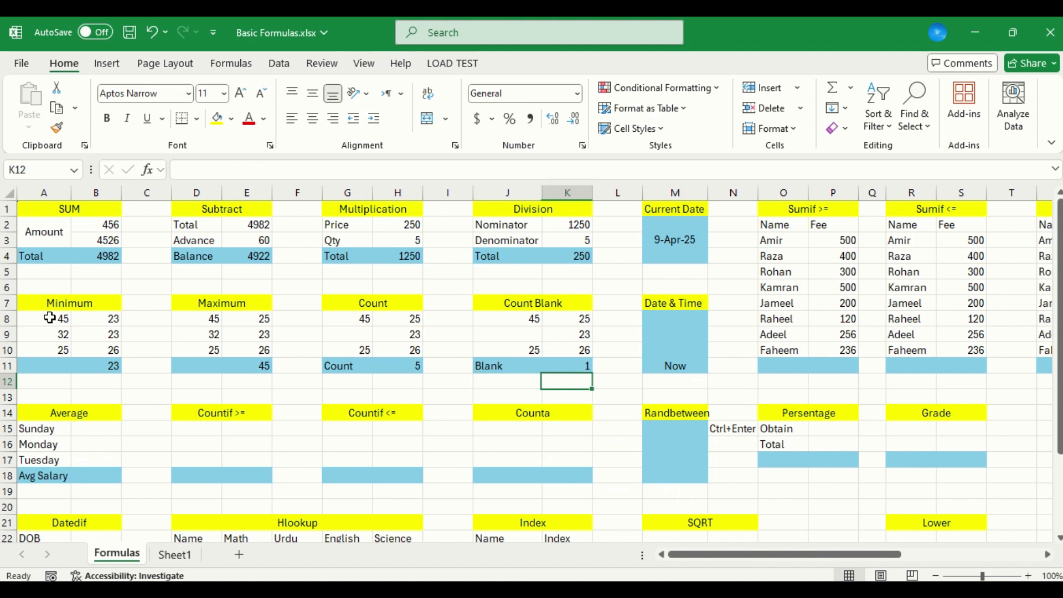
key("Up")
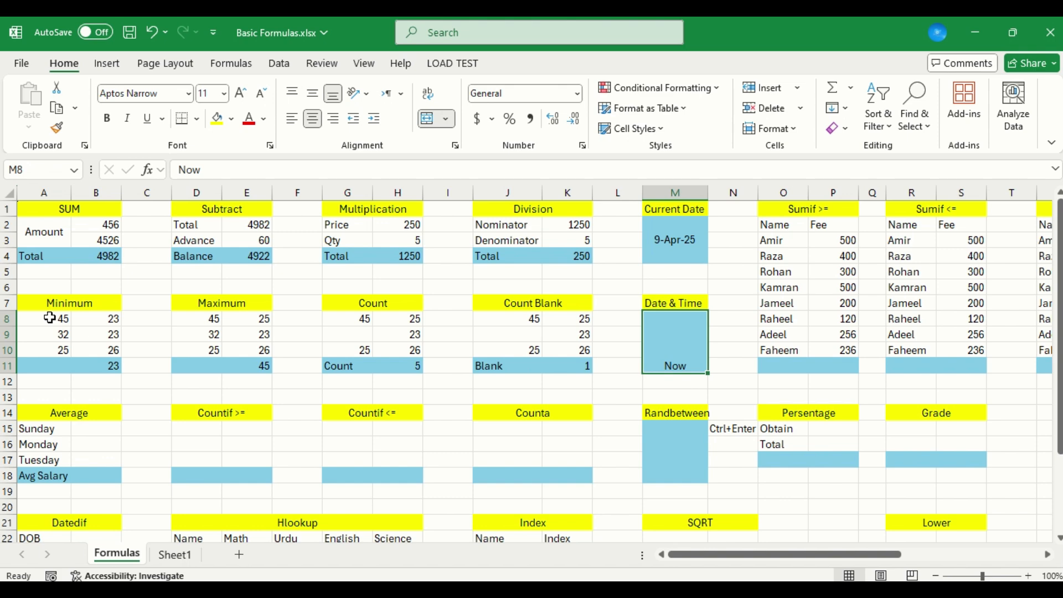
type("=n")
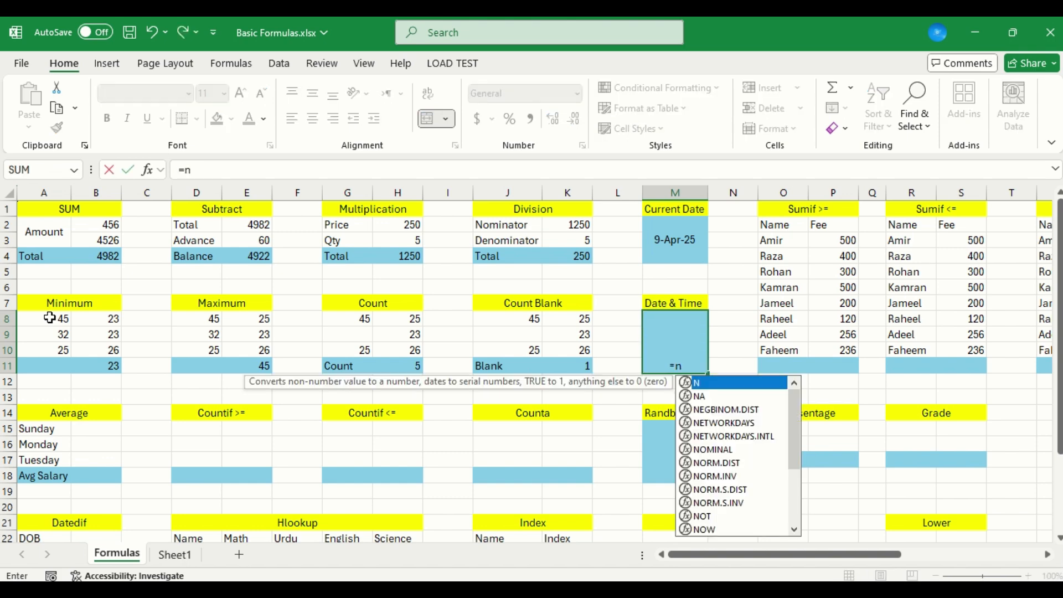
type("ow()")
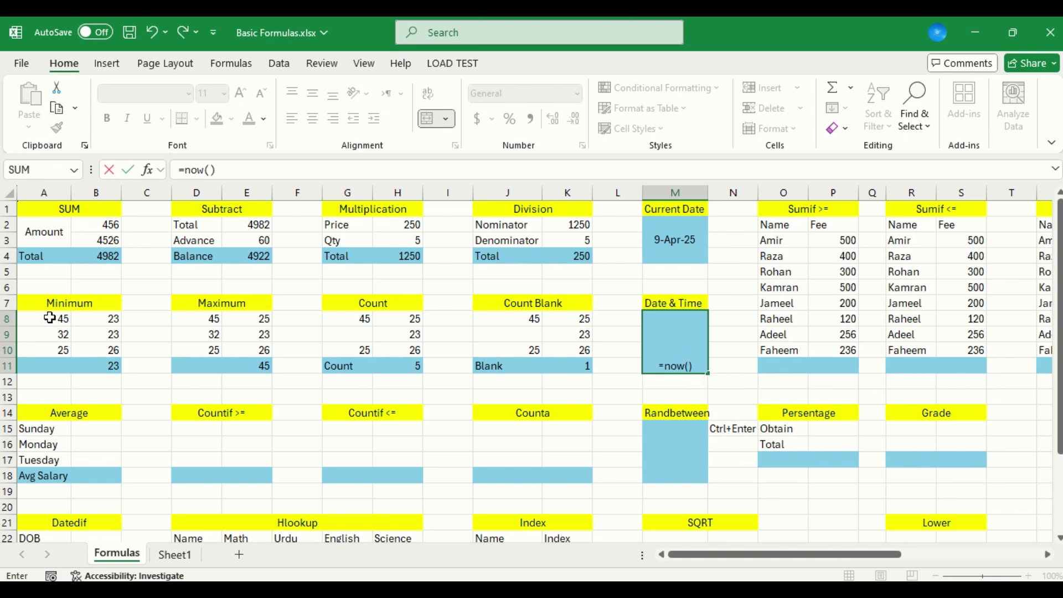
key("Return")
key("Up")
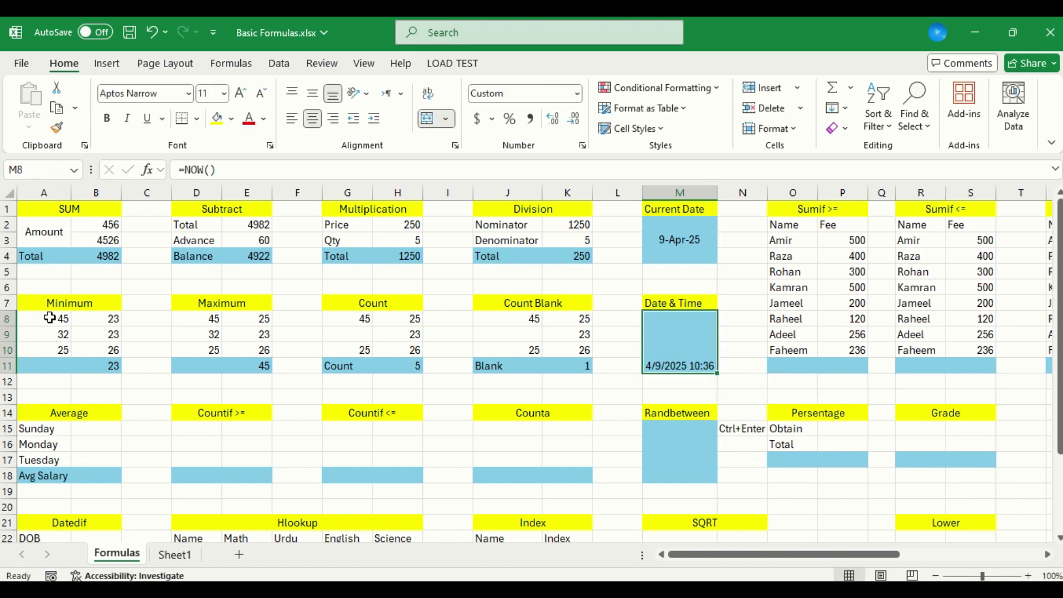
Fill in the Average table with 25 for Sunday, 36 for Monday and 25 for Tuesday in B15:B17
left_click(102, 429)
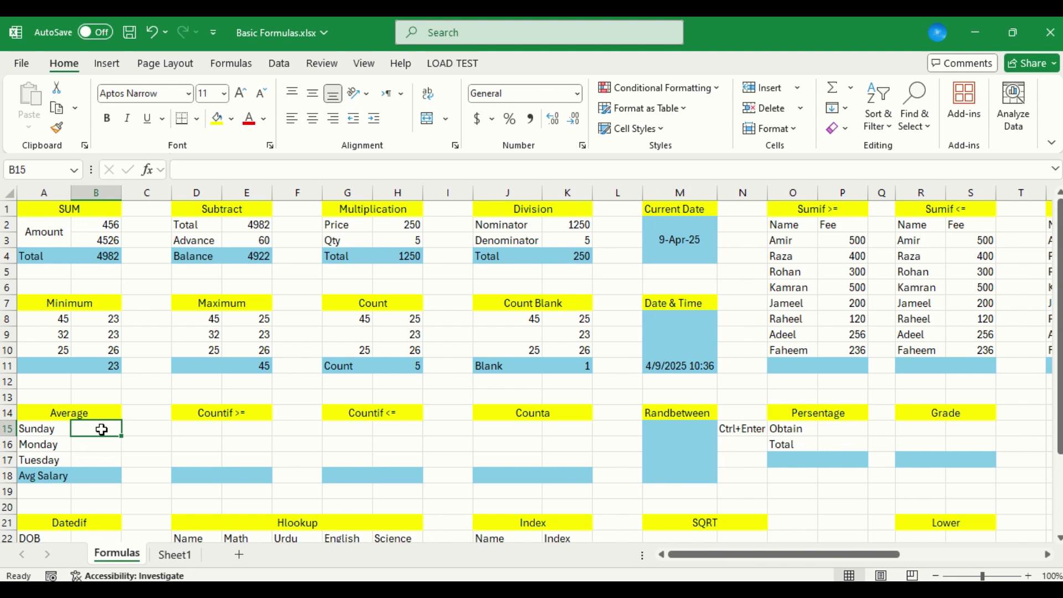
type("25")
key("Return")
type("3")
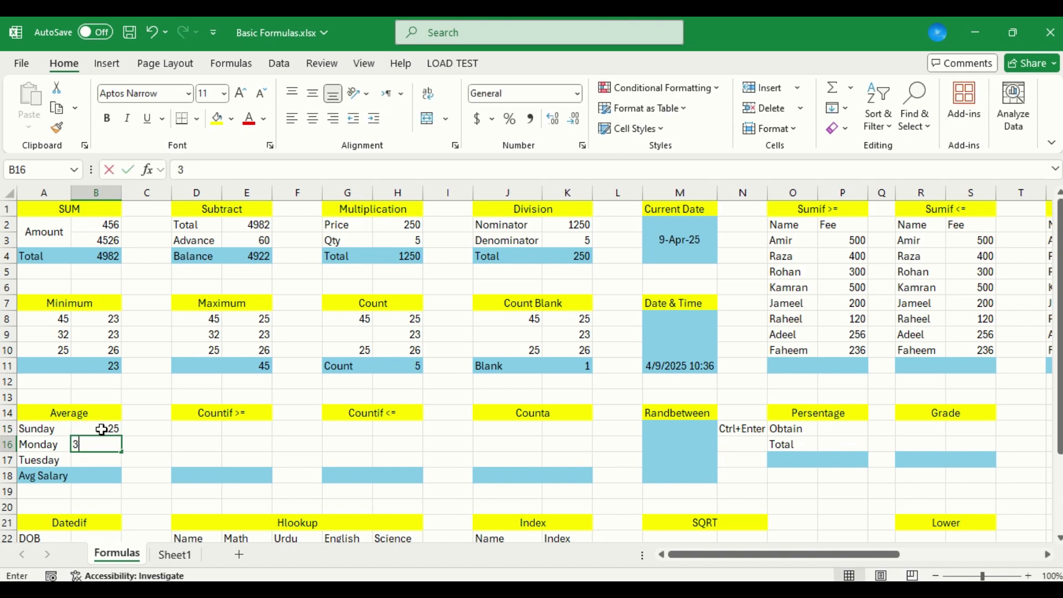
type("6")
key("Return")
type("25")
key("Return")
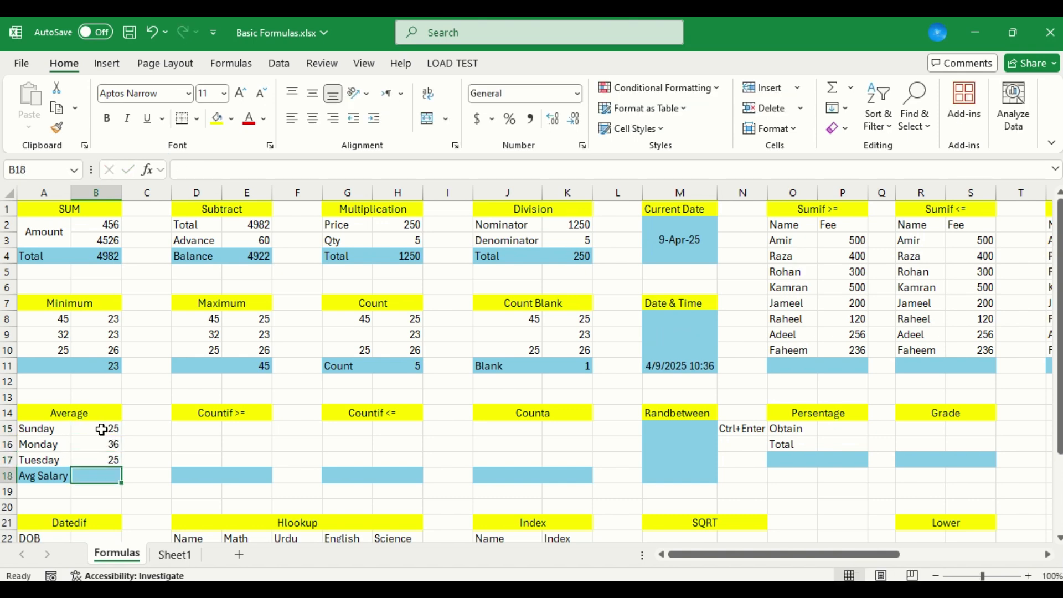
Calculate the Avg Salary in B18 with the formula =AVERAGE(B15:B17)
type("=av")
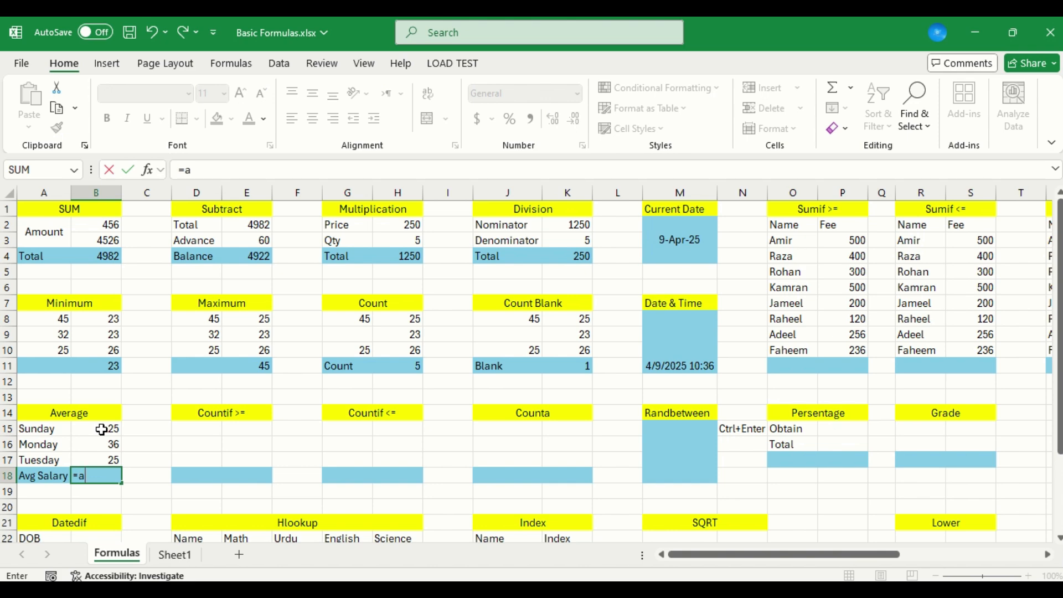
key("Down")
key("Tab")
key("Up")
key("shift+Up")
key("shift+Up")
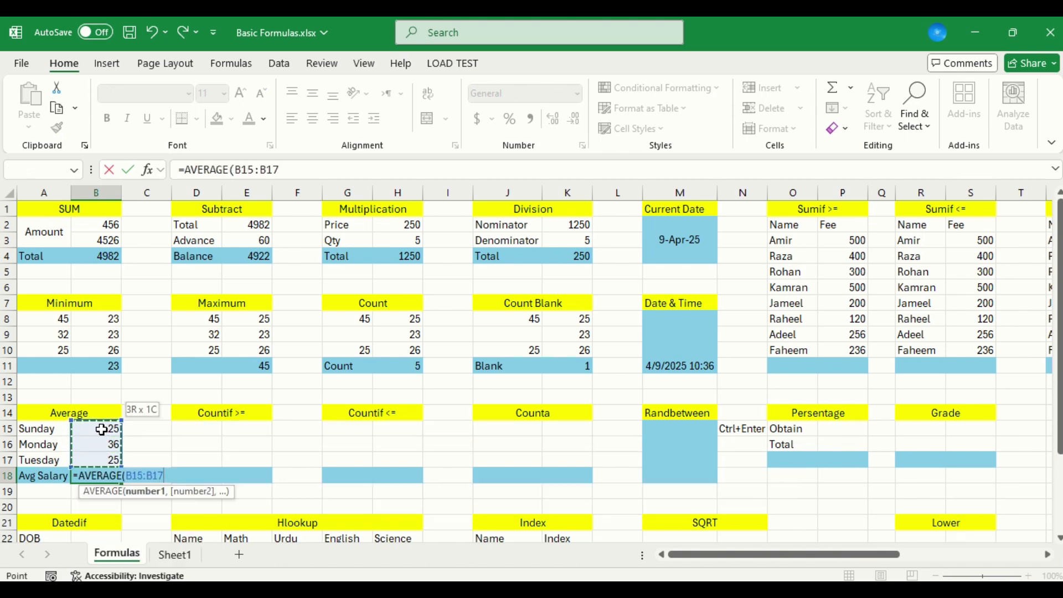
key("ctrl+Return")
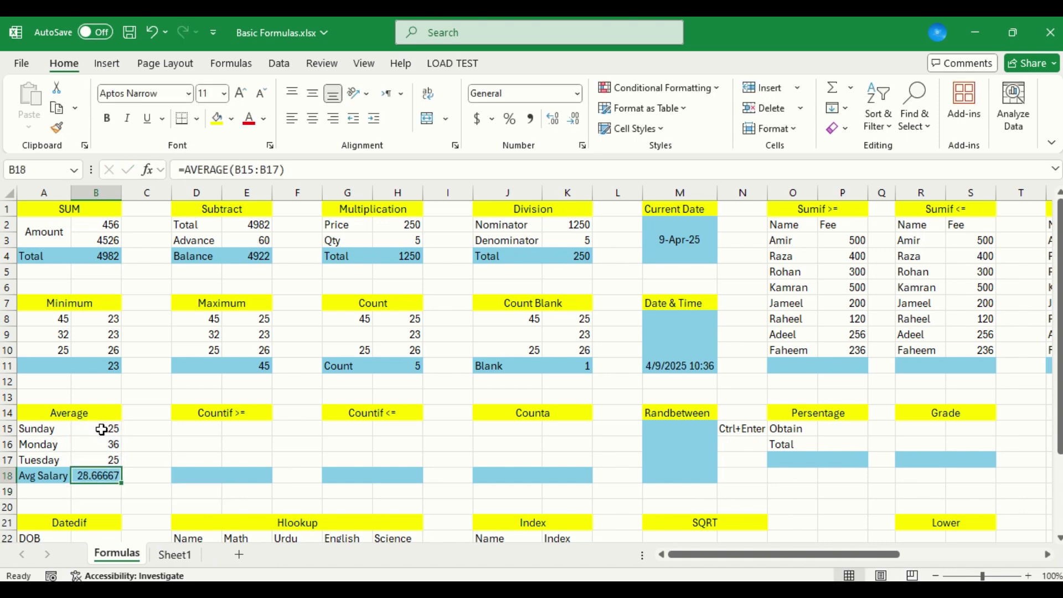
Make the Name and Fee headers of the Sumif >= table in O2:P2 bold
left_click(809, 218)
left_click(808, 203)
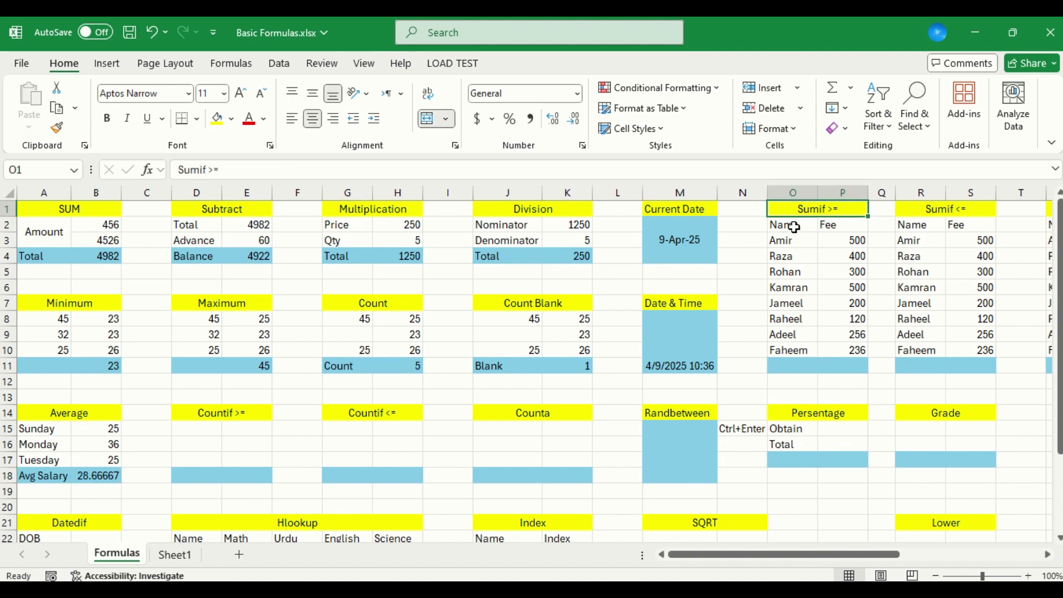
left_click(794, 227)
key("shift+Right")
key("ctrl+b")
key("Down")
key("Down")
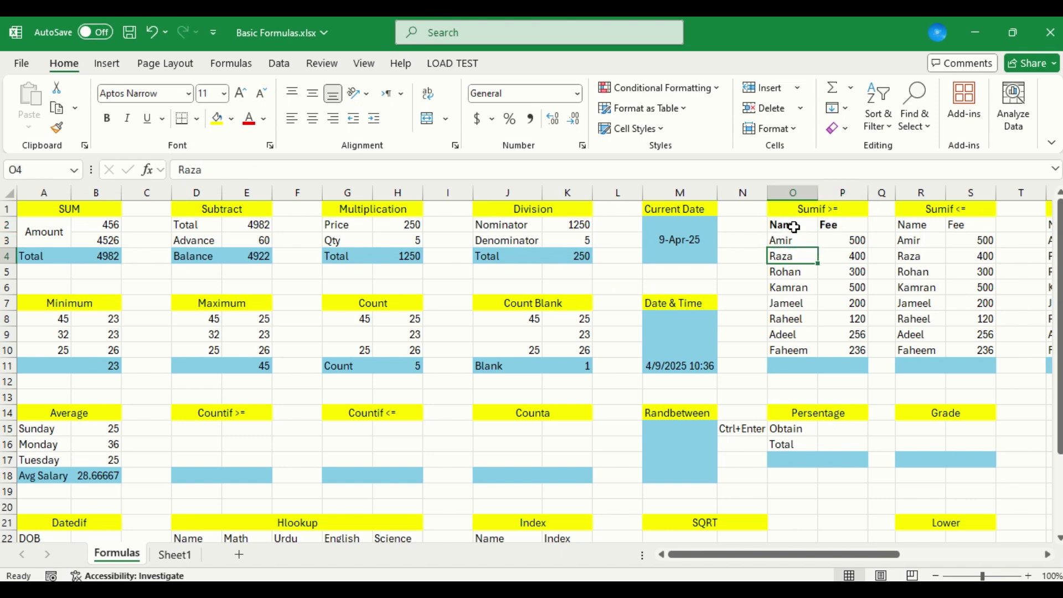
Label the result row of the Sumif >= table by entering Total in O11
key("Right")
key("Up")
key("Down")
key("Down")
key("Down")
key("Down")
key("Down")
key("Down")
key("Down")
key("Down")
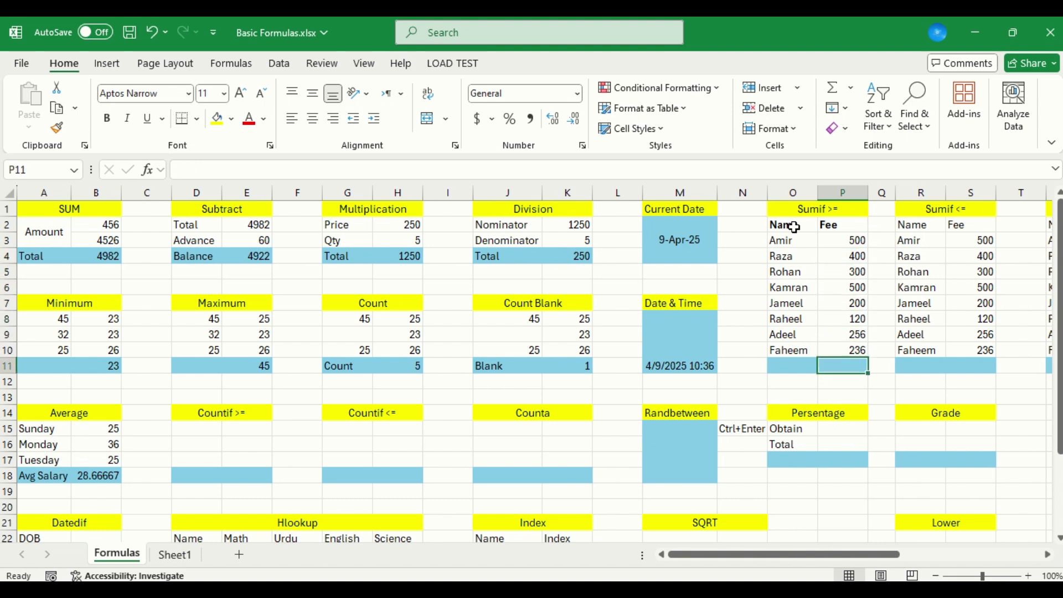
key("Left")
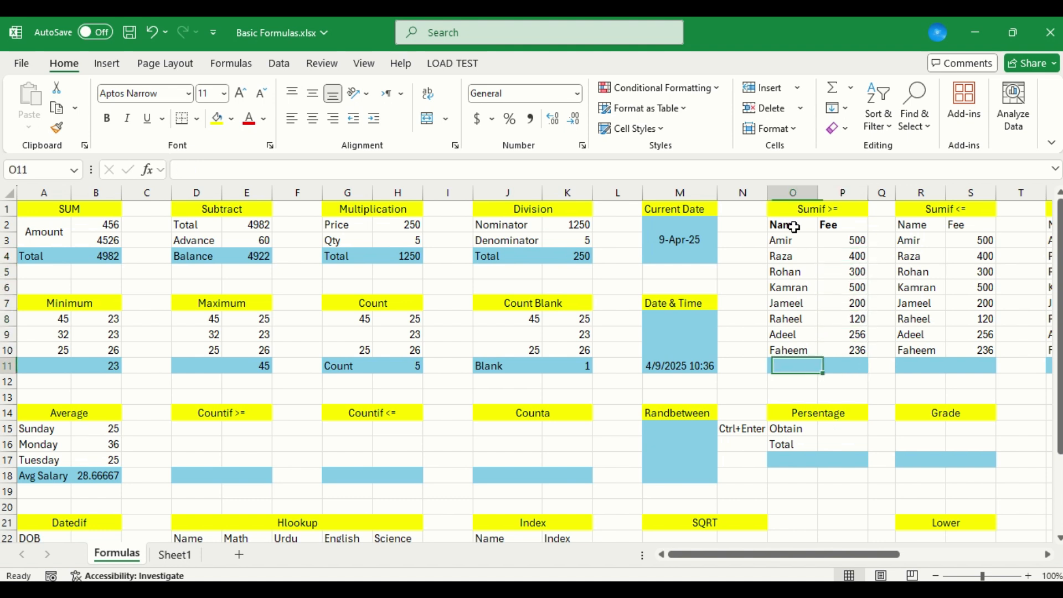
type("Tota")
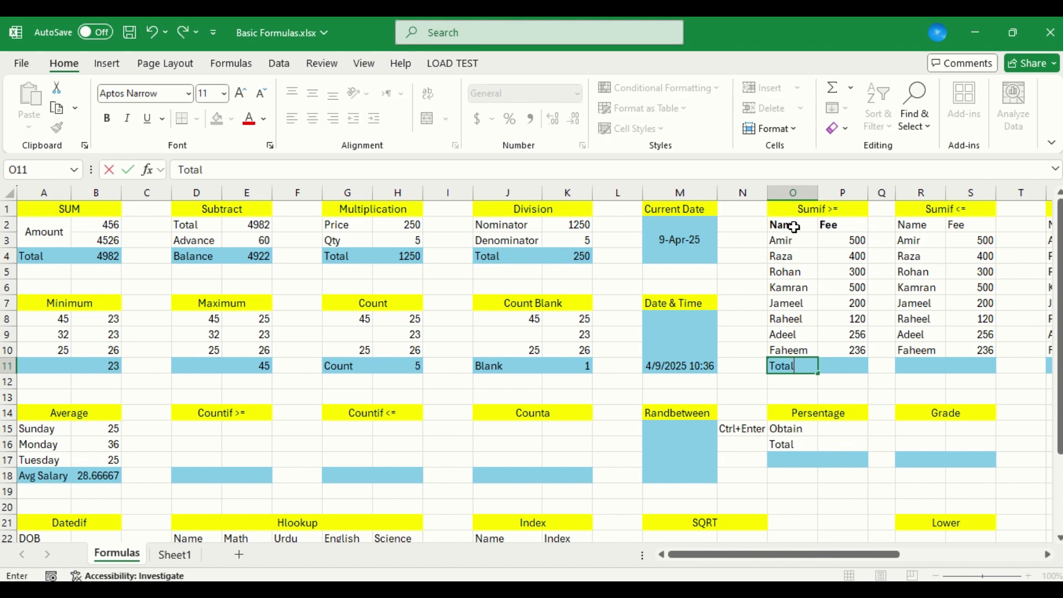
type("l")
key("Tab")
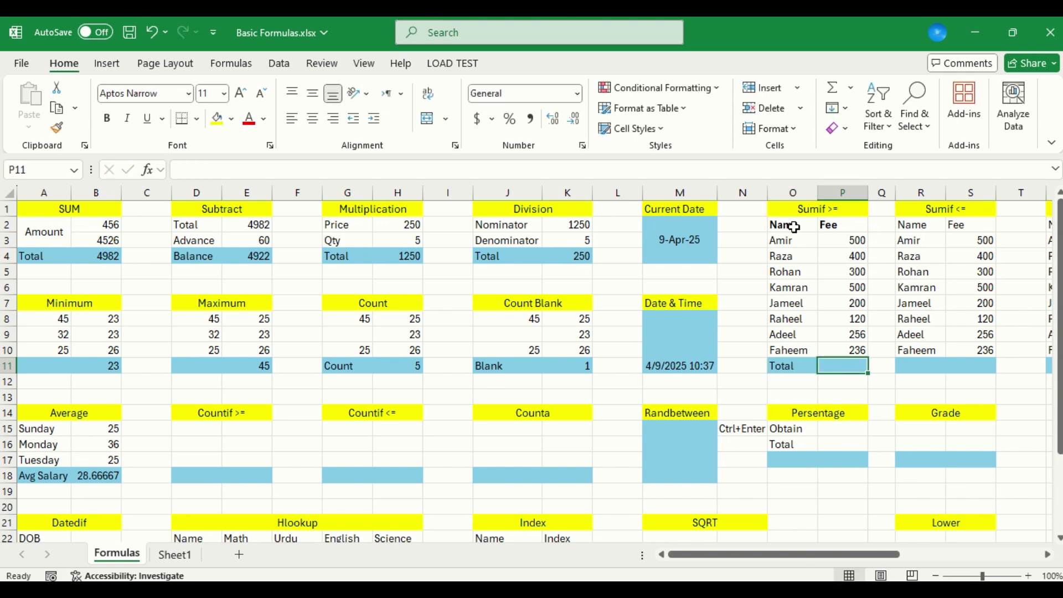
Sum the fees of at least 250 in P11 with the formula =SUMIF(P3:P10,">=250",P3:P10)
type("=")
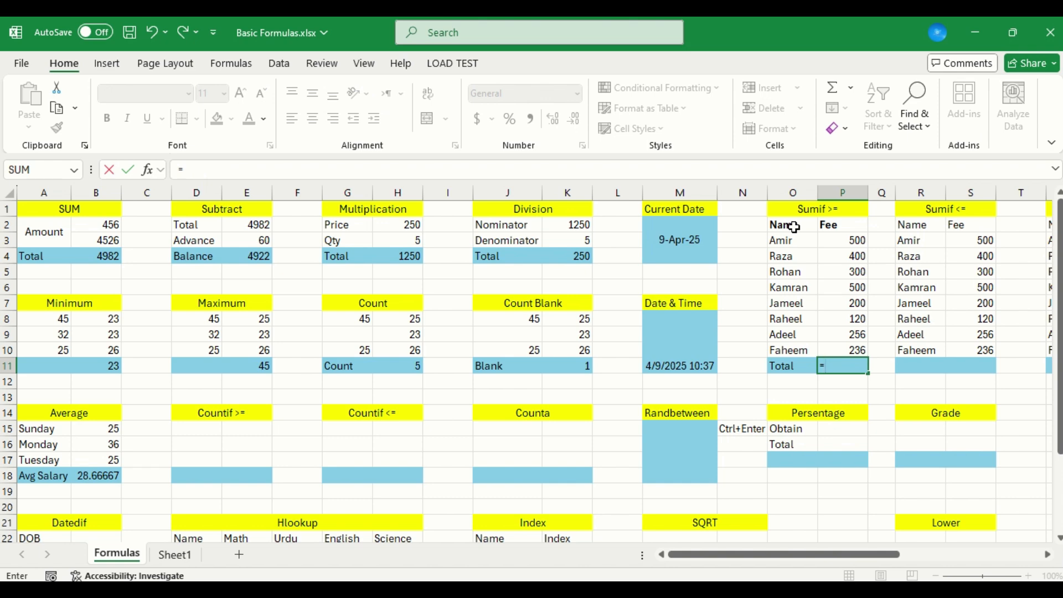
type("s")
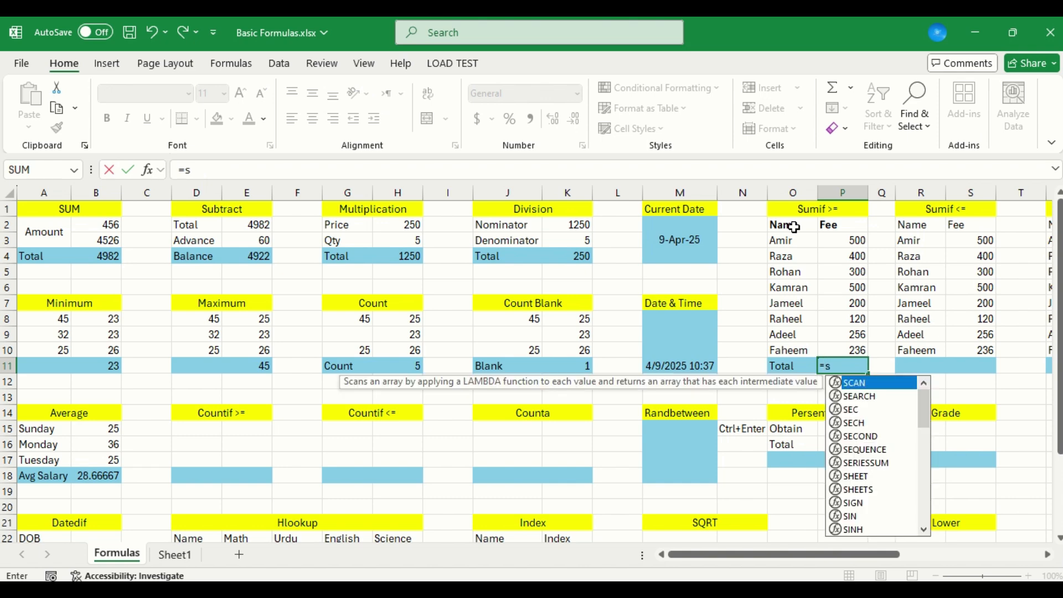
type("umif")
key("Tab")
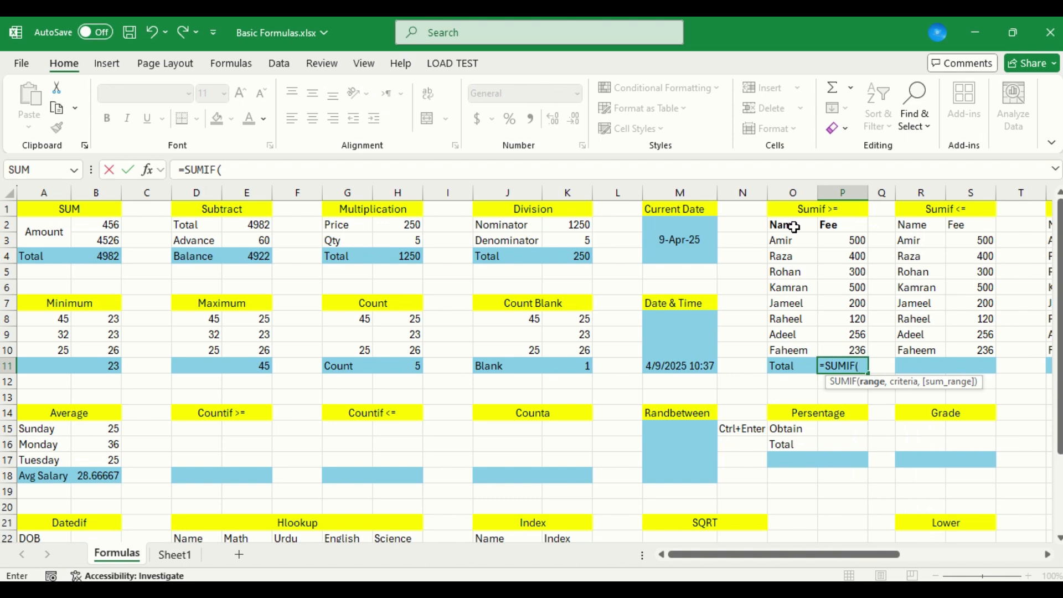
key("Up")
key("shift+Up")
key("shift+Up")
key("shift+Up")
key("shift+Up")
key("shift+Up")
key("shift+Up")
key("shift+Up")
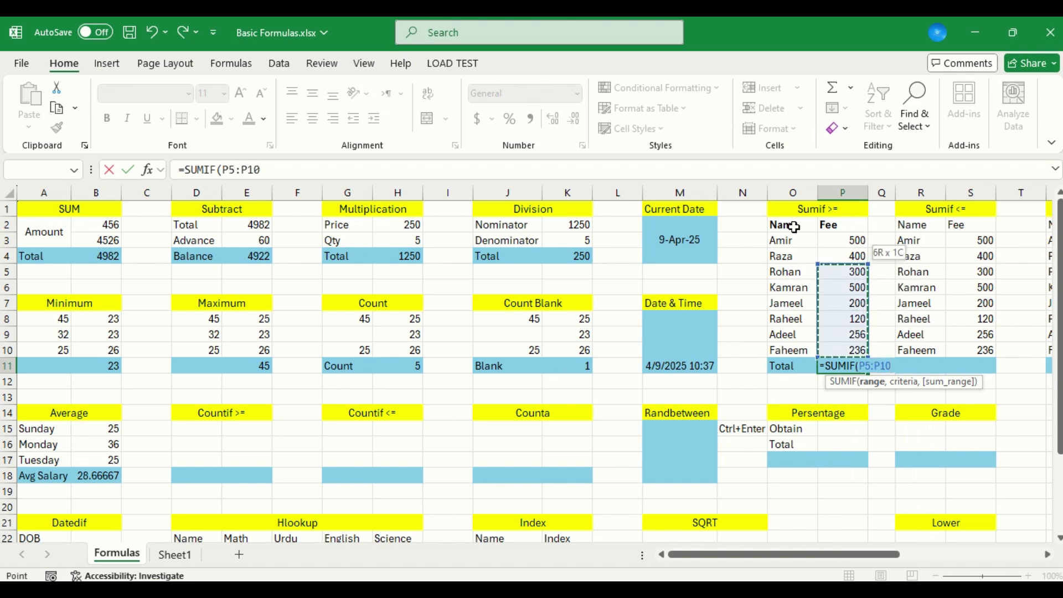
type(",")
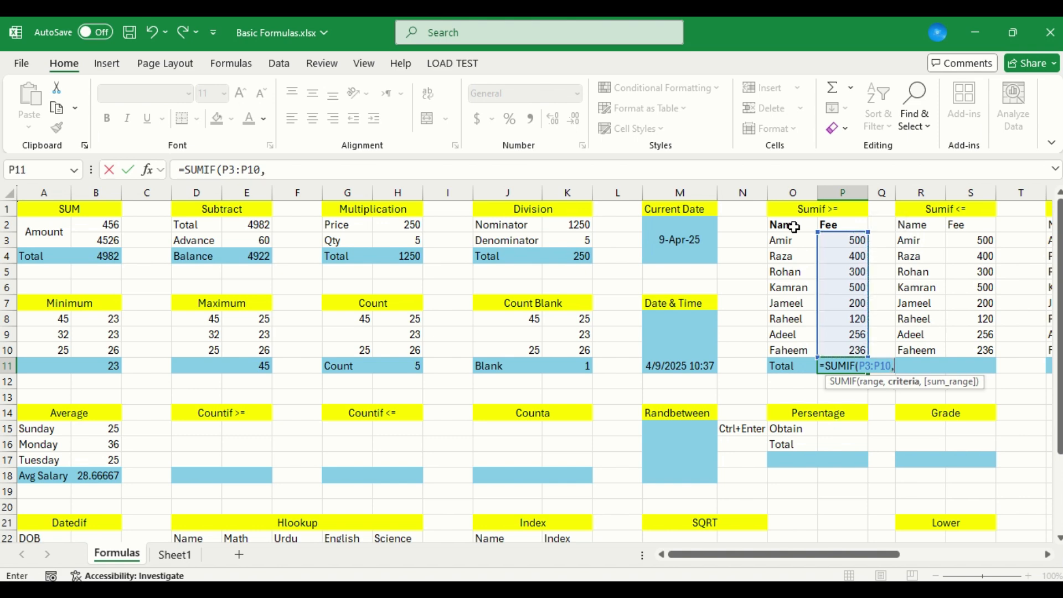
type("\">=250")
type("\",")
key("Up")
key("shift+Up")
key("shift+Up")
key("shift+Up")
key("shift+Up")
key("shift+Up")
key("shift+Up")
key("shift+Up")
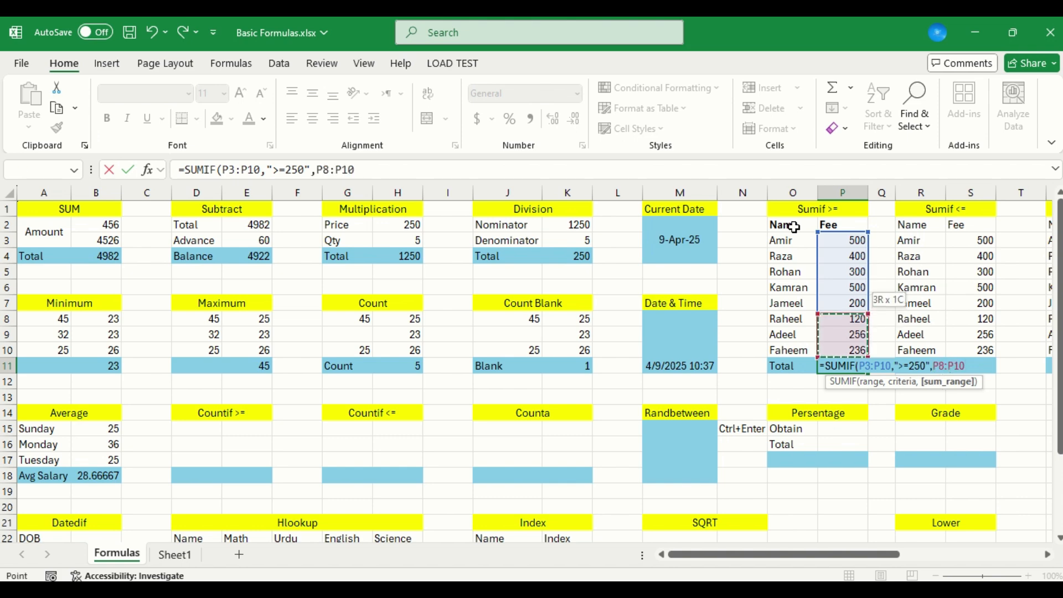
key("Return")
Test the SUMIF total by changing the fee in P9 to 236, and undo that change
key("Up")
key("Up")
key("Up")
key("Up")
key("Up")
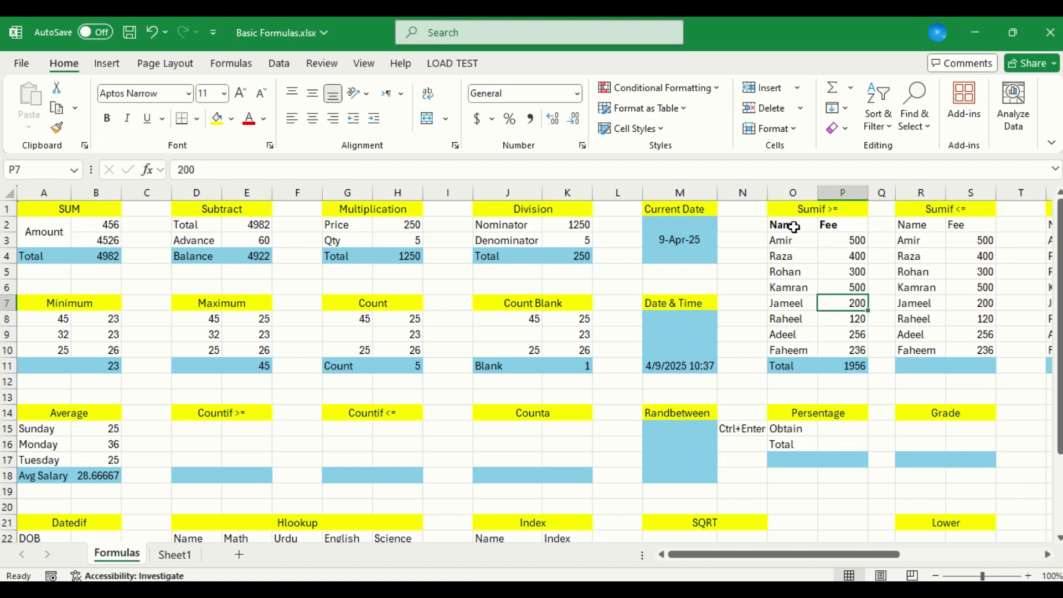
key("Down")
key("Down")
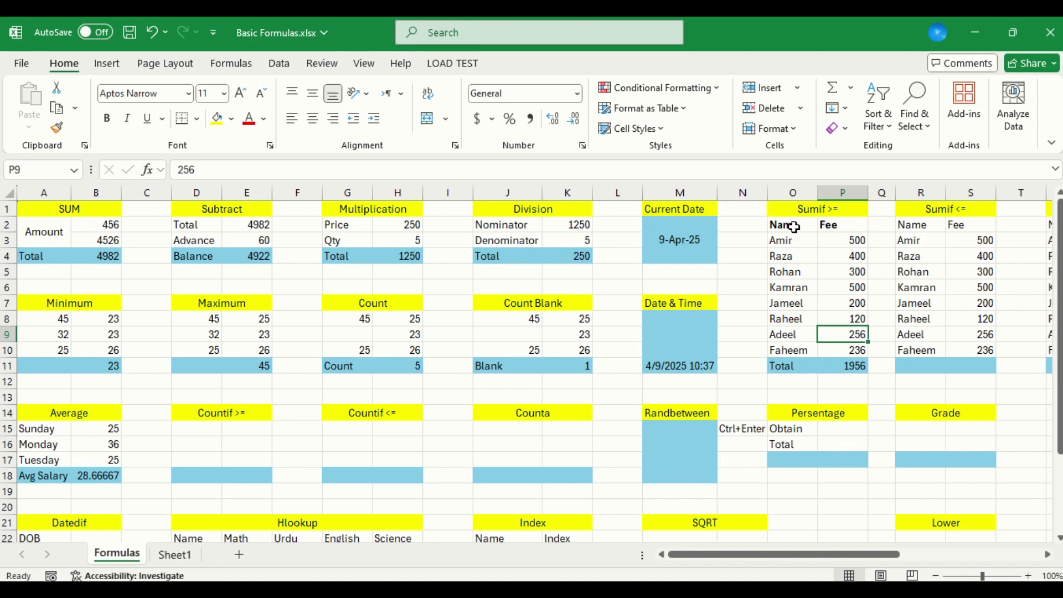
type("236")
key("Return")
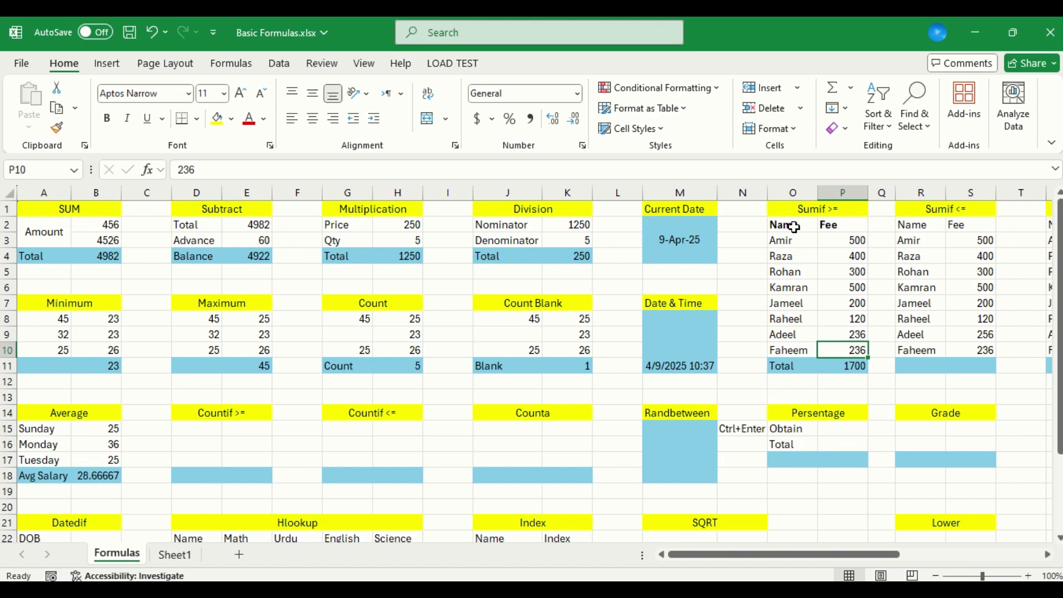
key("Up")
key("ctrl+z")
Label the result row of the Sumif <= table by entering Total in R11
key("Right")
key("Right")
key("Right")
key("Down")
key("Down")
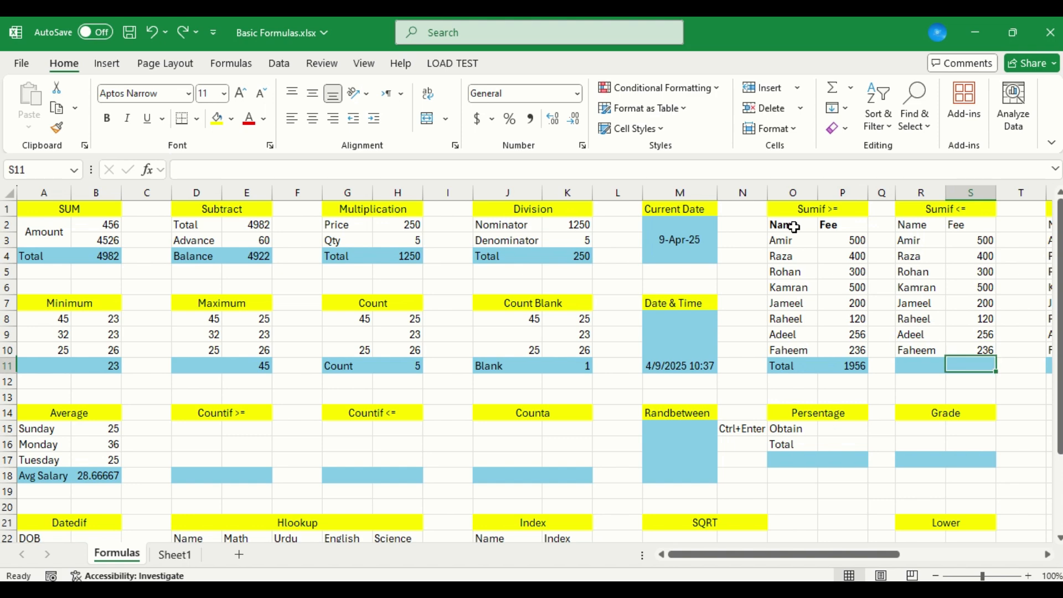
key("Left")
type("Tota")
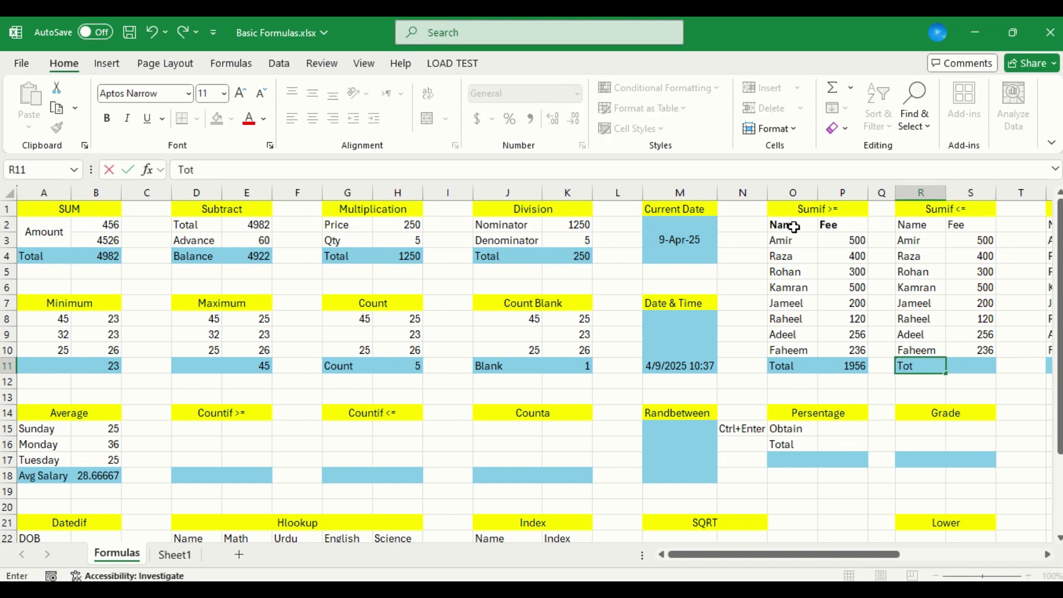
key("Return")
key("Up")
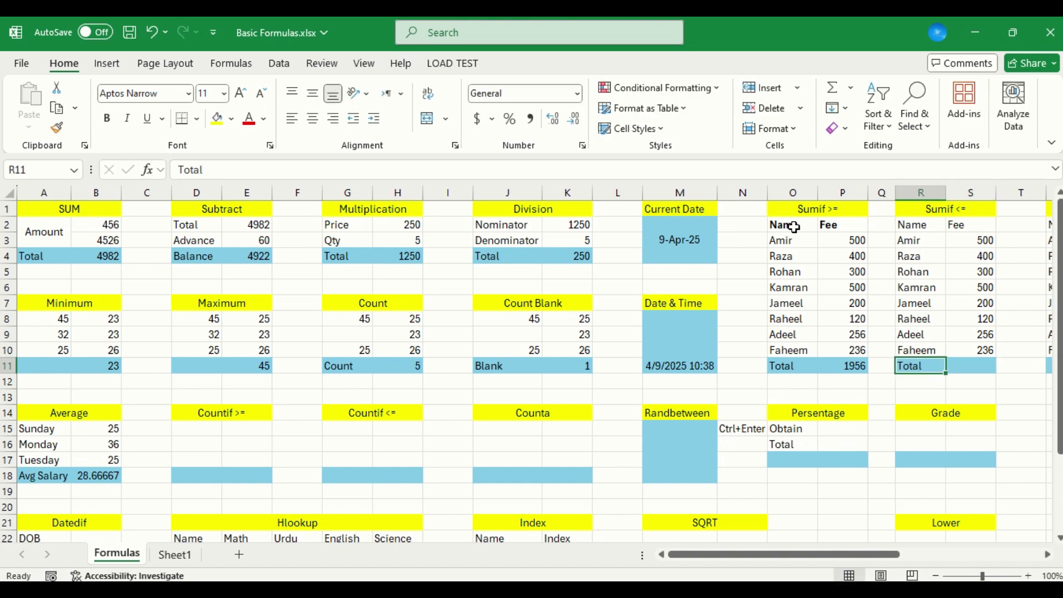
Review the SUMIF formula in P11 as the model for the Sumif <= table's total
key("Right")
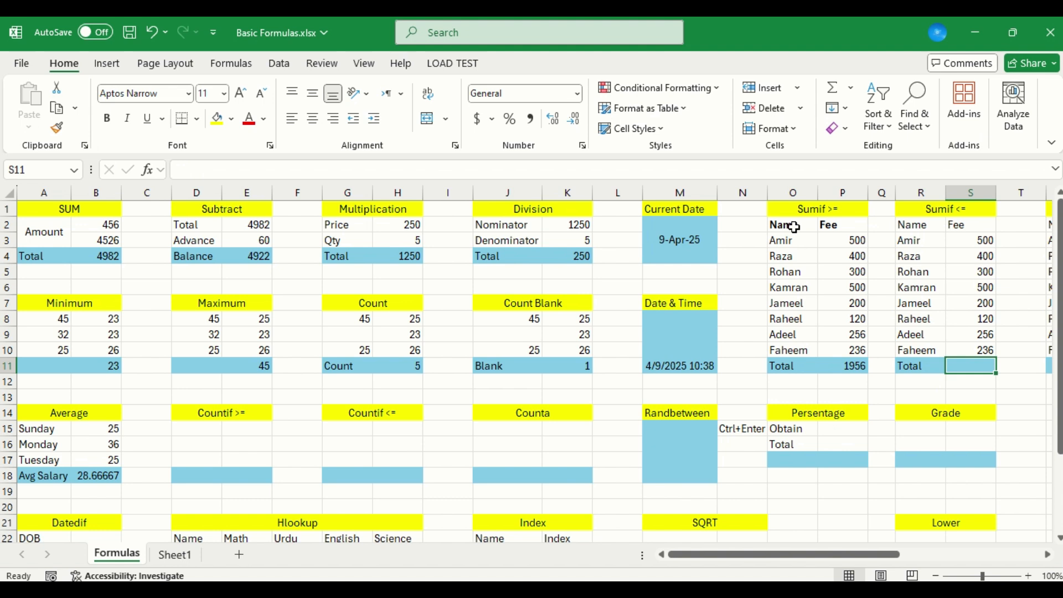
key("Left")
key("Left")
key("Left")
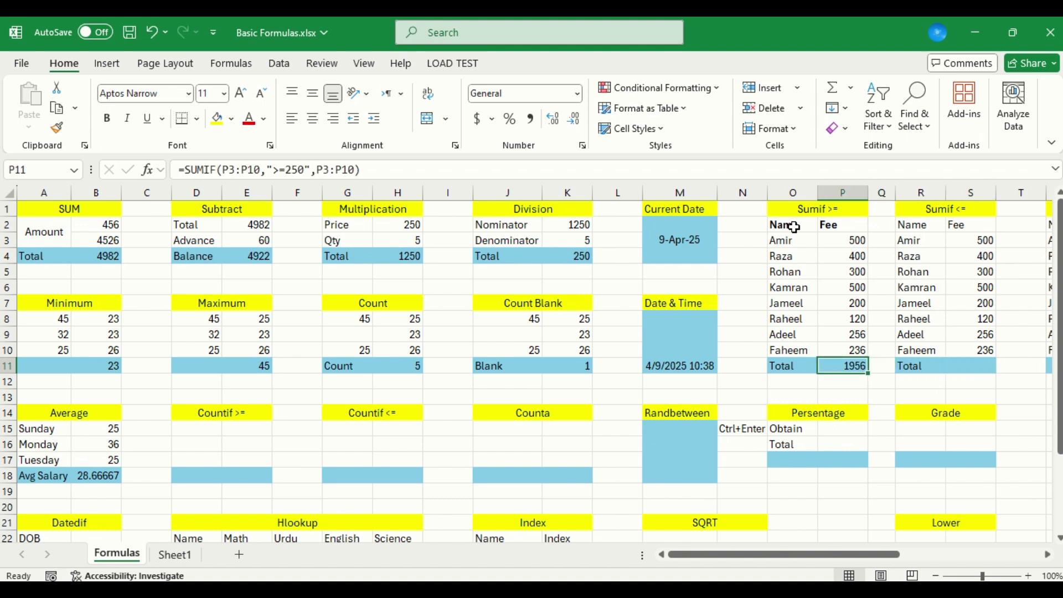
key("Right")
key("Right")
key("Right")
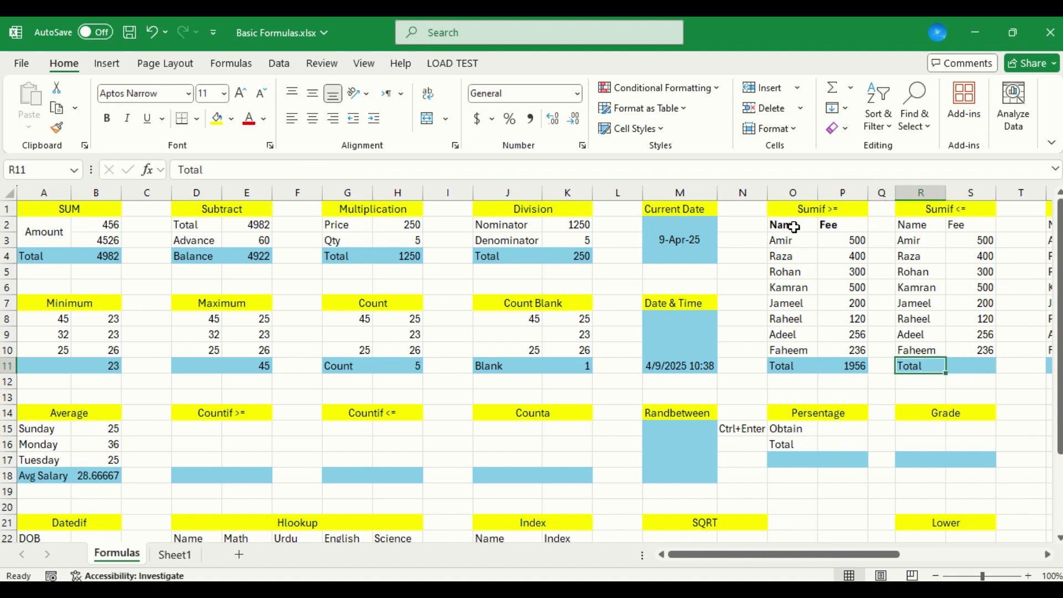
Sum the fees below 250 in S11 with the formula =SUMIF(S3:S10,"<250",S3:S10)
type("=sum")
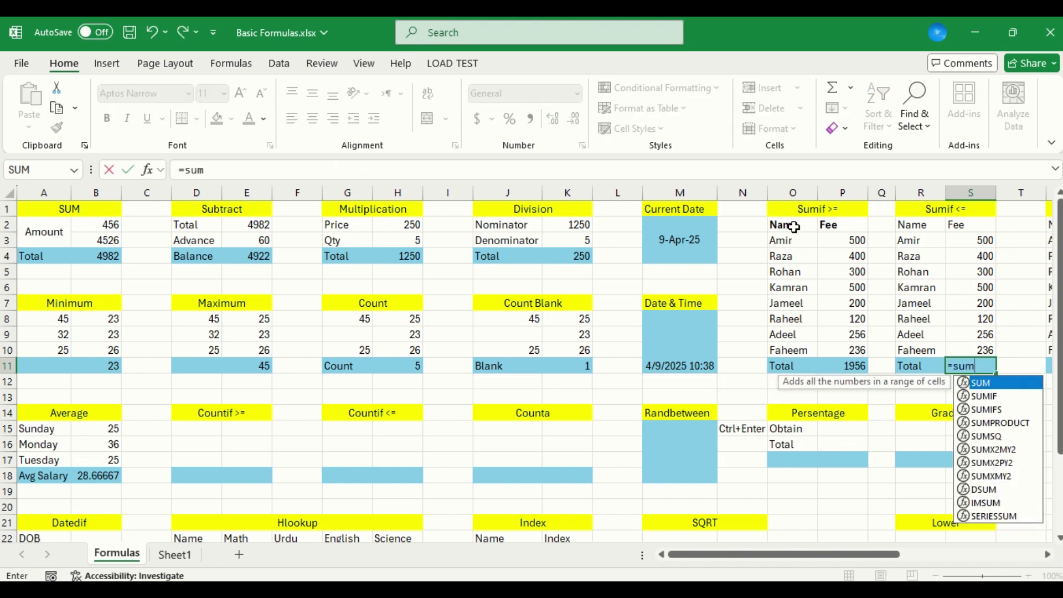
type("if(")
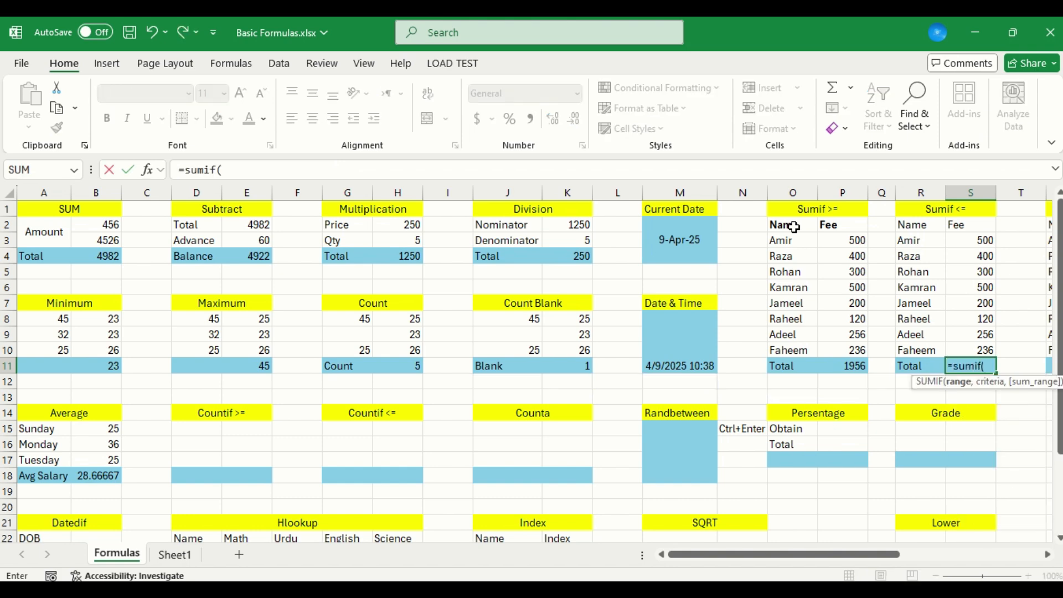
key("Up")
key("shift+Up")
key("shift+Up")
key("shift+Up")
key("shift+Up")
key("shift+Up")
key("shift+Up")
key("shift+Up")
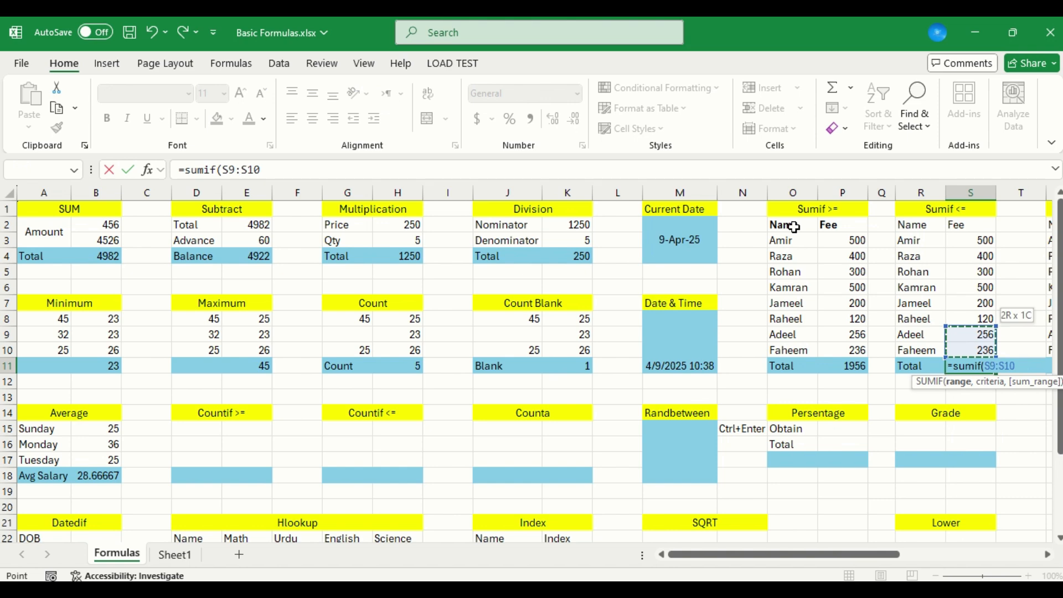
type(",")
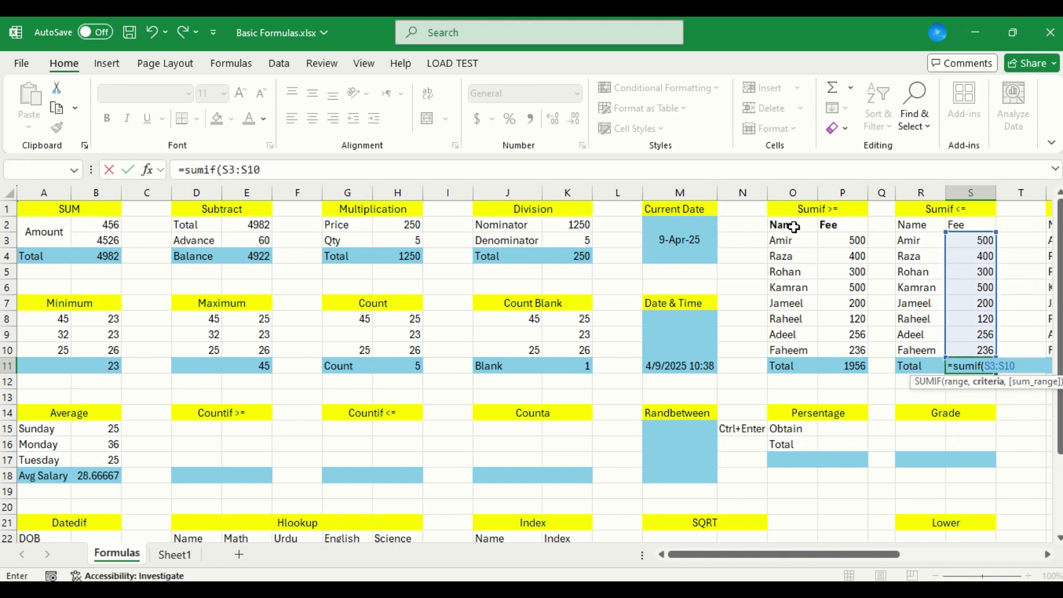
type("\"<250")
type("\",")
key("Up")
key("shift+Up")
key("shift+Up")
key("shift+Up")
key("shift+Up")
key("shift+Up")
key("shift+Up")
key("shift+Up")
key("shift+Up")
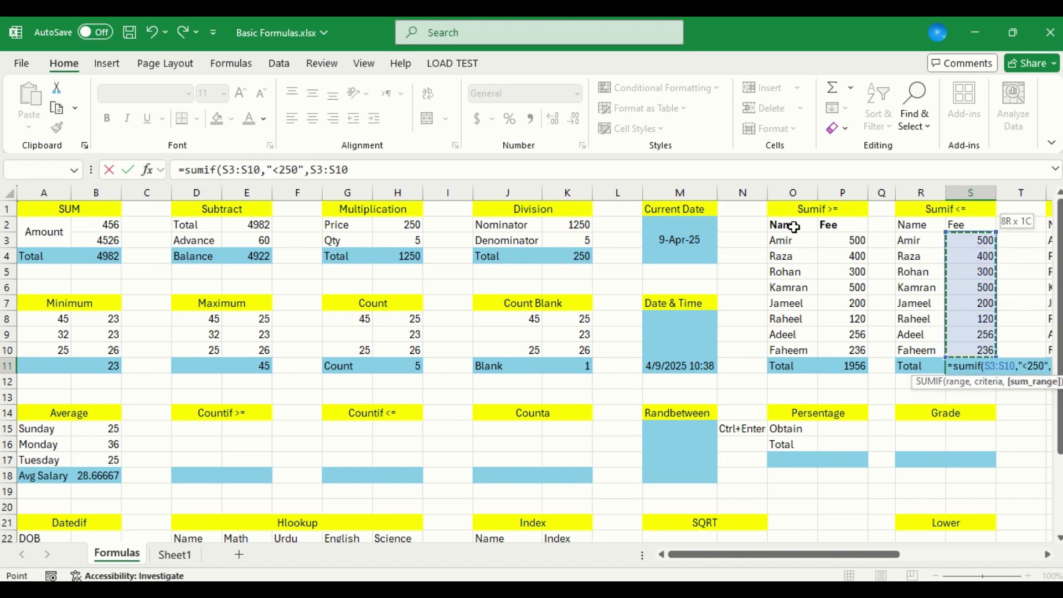
key("Return")
key("Up")
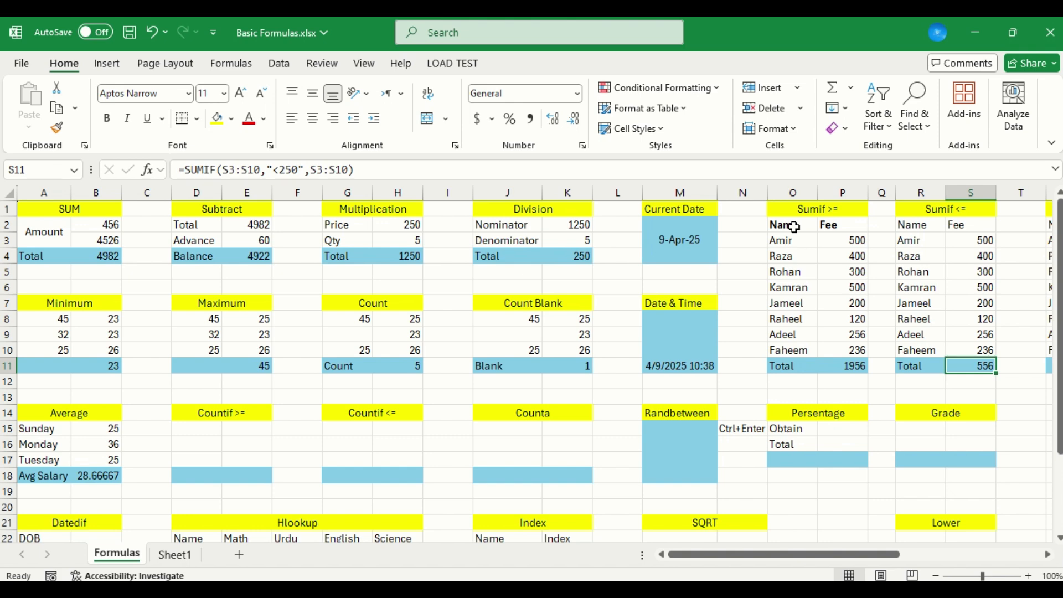
Copy the Maximum table's numbers in D8:E10 into the Countif >= table at D15:E17
key("Left")
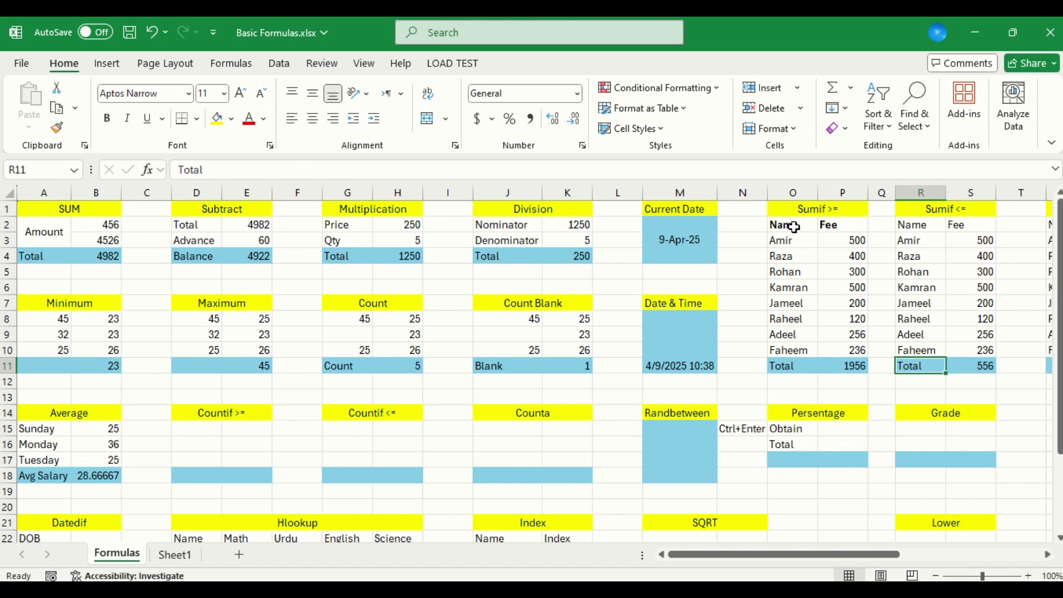
key("Left")
key("Left")
key("Left")
key("Left")
key("Left")
key("Left")
key("Left")
key("Left")
key("Left")
key("Left")
key("Left")
key("Left")
key("Left")
key("Left")
key("Left")
key("Left")
key("Left")
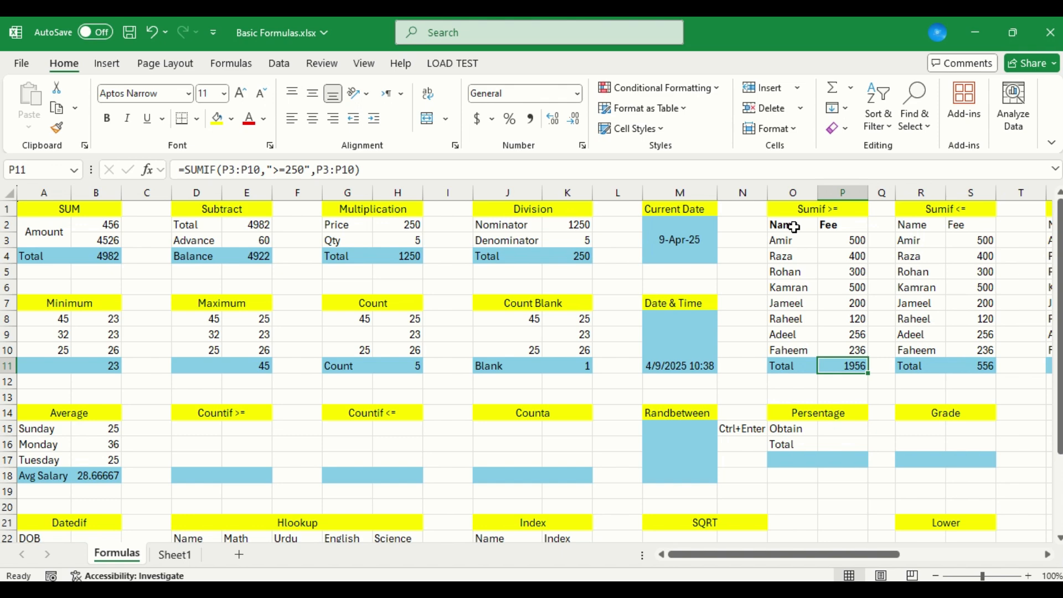
key("Down")
key("Right")
key("Right")
key("Right")
key("Right")
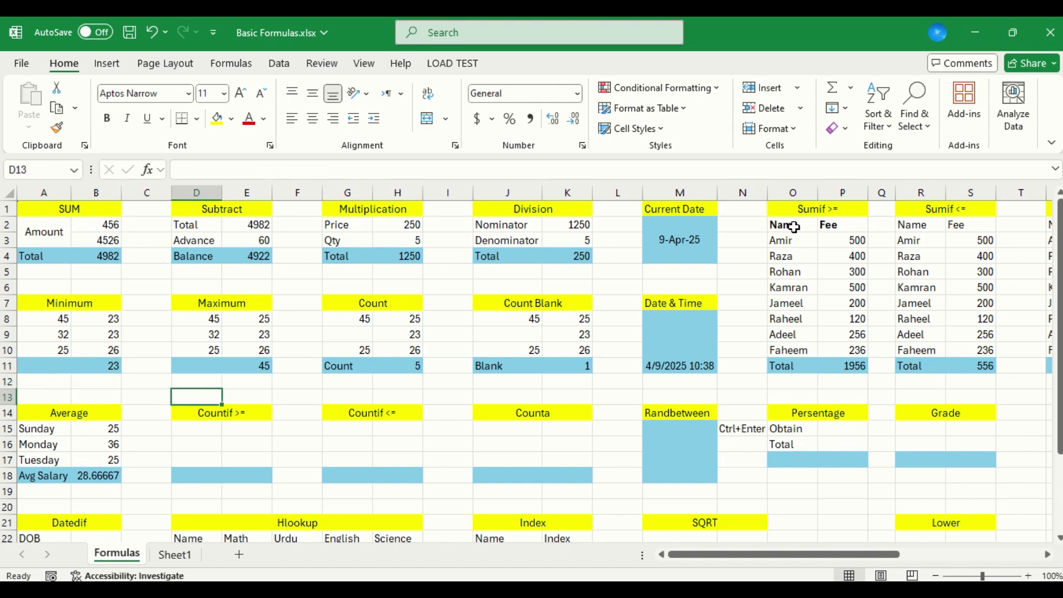
key("Down")
key("Down")
key("Down")
key("Left")
key("Up")
key("Up")
key("Up")
key("Up")
key("Up")
key("Up")
key("Up")
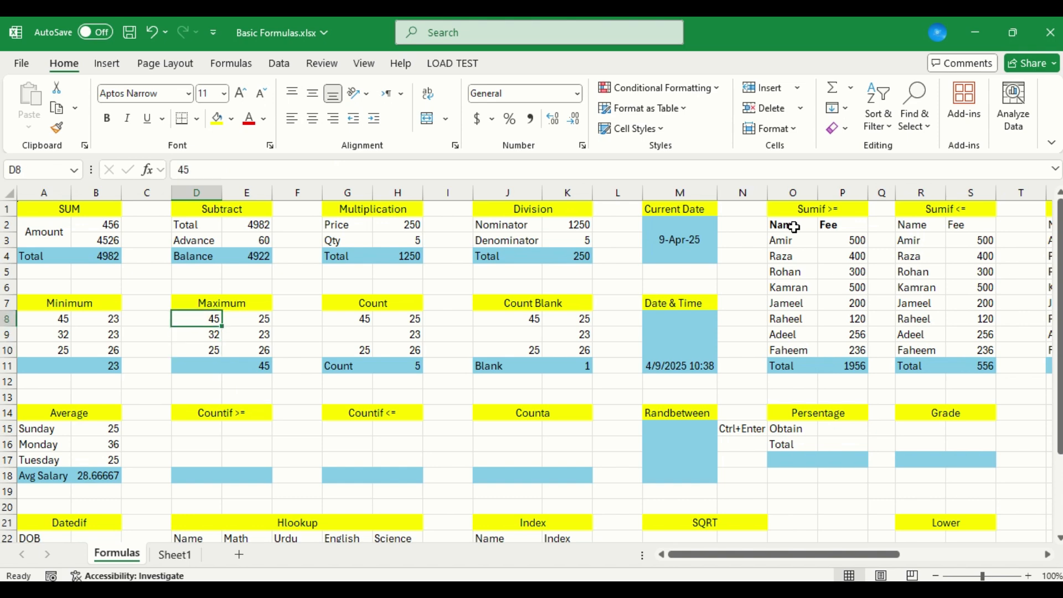
key("shift+Down")
key("shift+Down")
key("shift+Right")
key("ctrl+c")
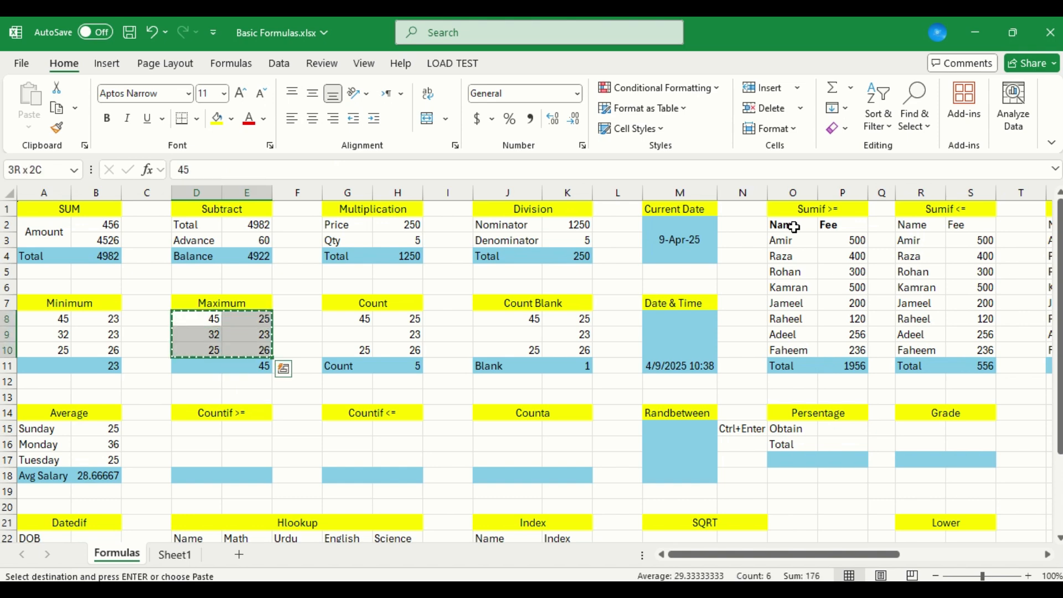
key("Down")
key("Down")
key("Down")
key("Down")
key("Down")
key("Down")
key("Down")
key("Return")
Start a COUNTIF formula in E18 of the Countif >= table with D15:E17 as its range
key("Down")
key("Down")
key("Down")
key("Right")
type("=coun")
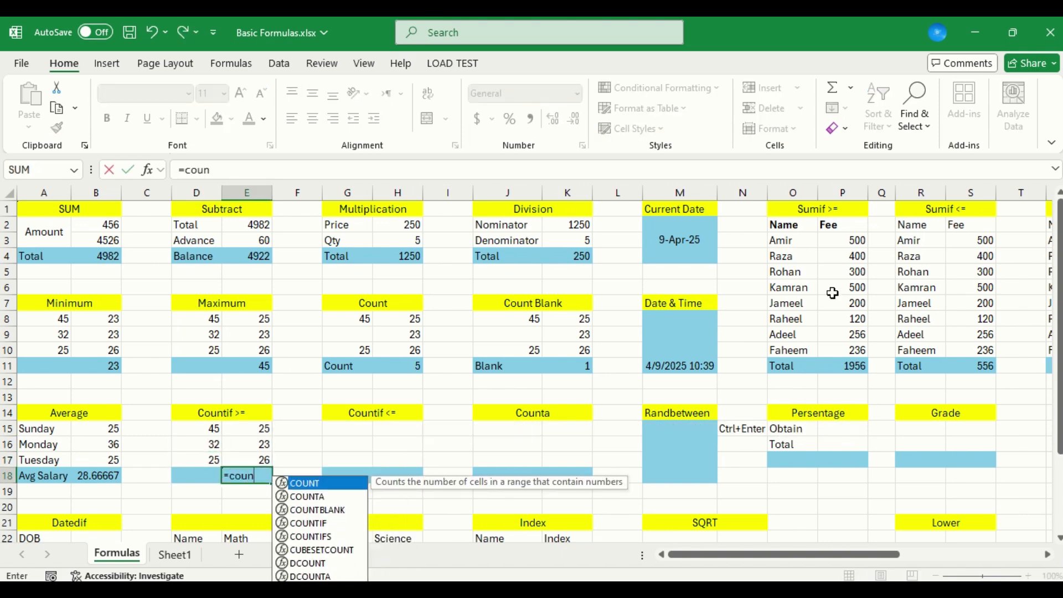
double_click(332, 521)
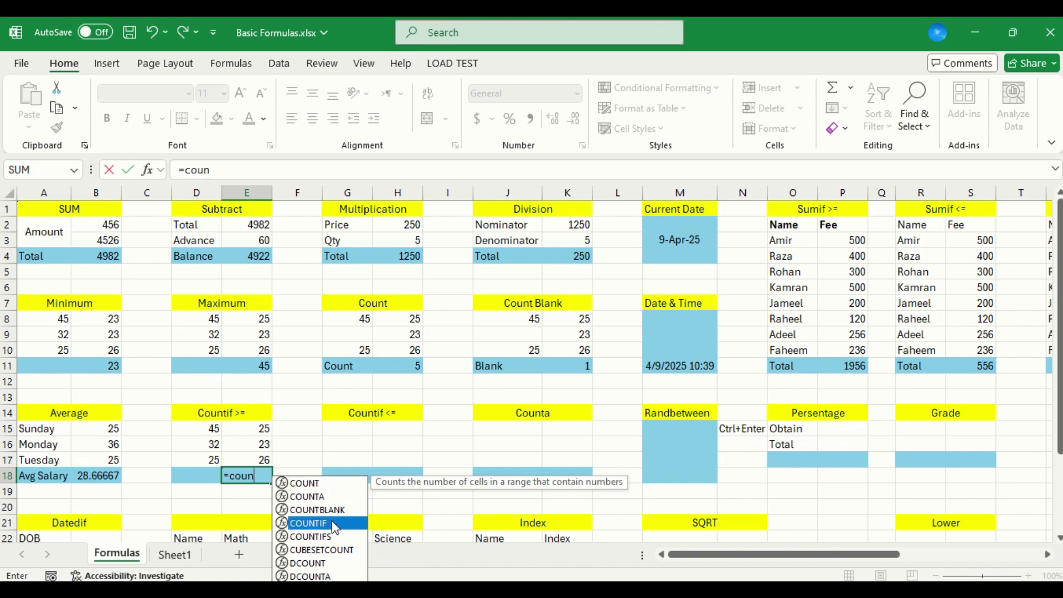
left_click(184, 426)
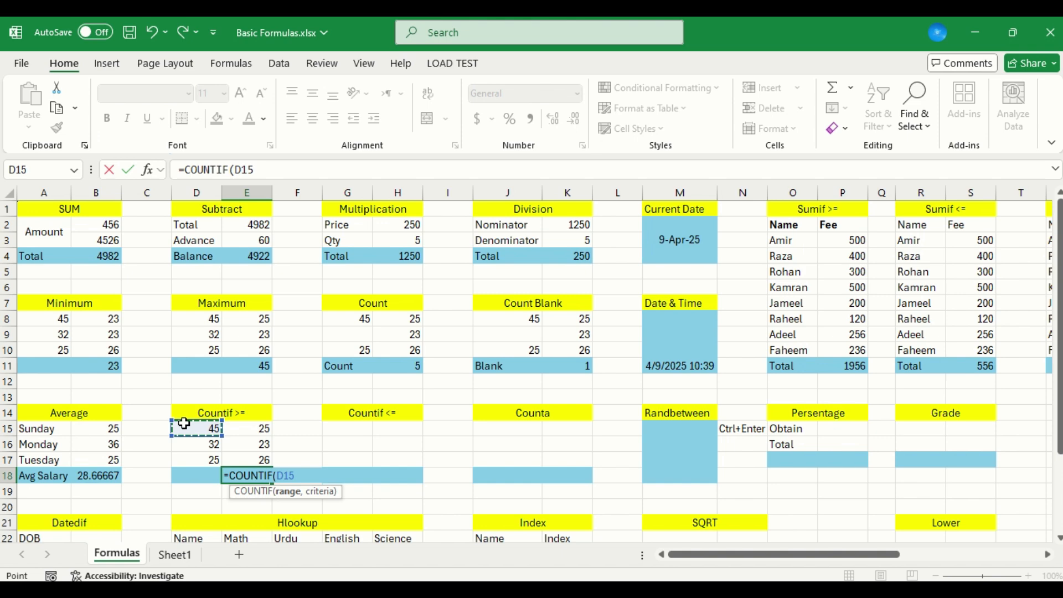
key("shift+Right")
key("shift+Down")
key("shift+Down")
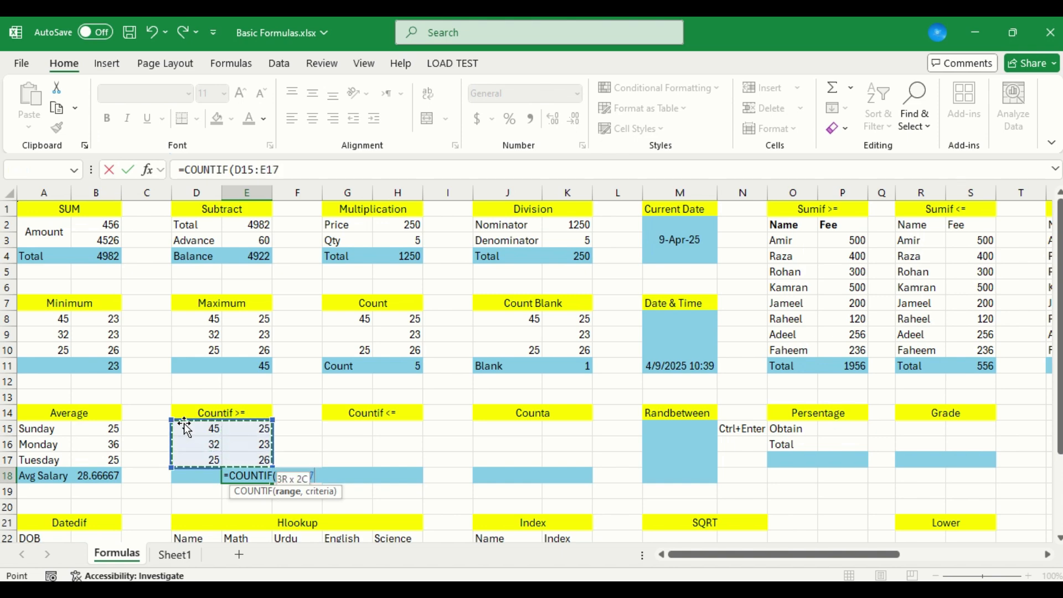
type(",")
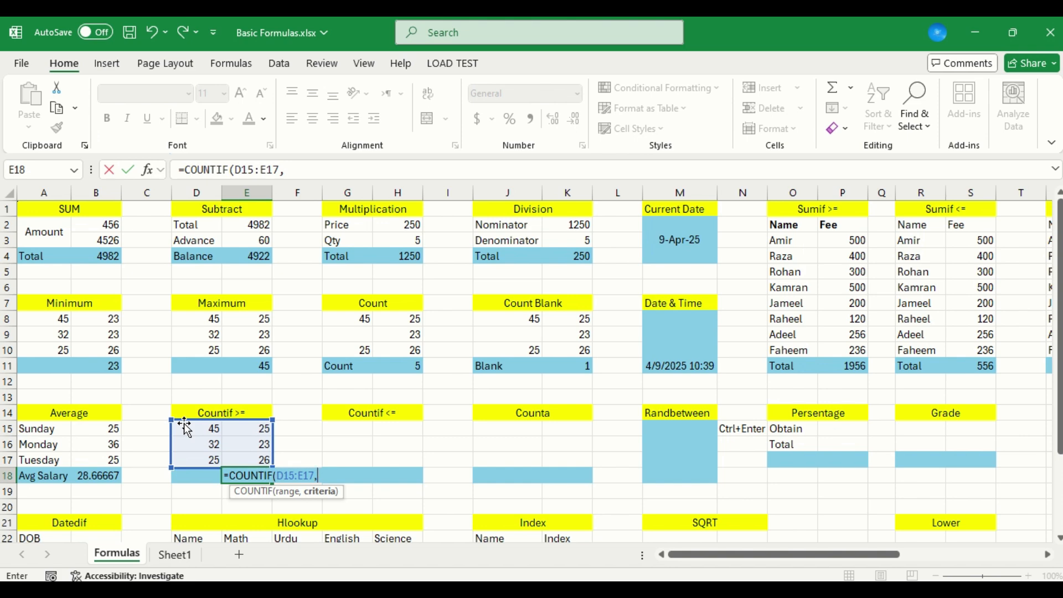
type(">25")
Complete the COUNTIF formula in E18 with the criterion ">25"
key("Return")
key("Return")
type("\">25\"")
key("ctrl+Return")
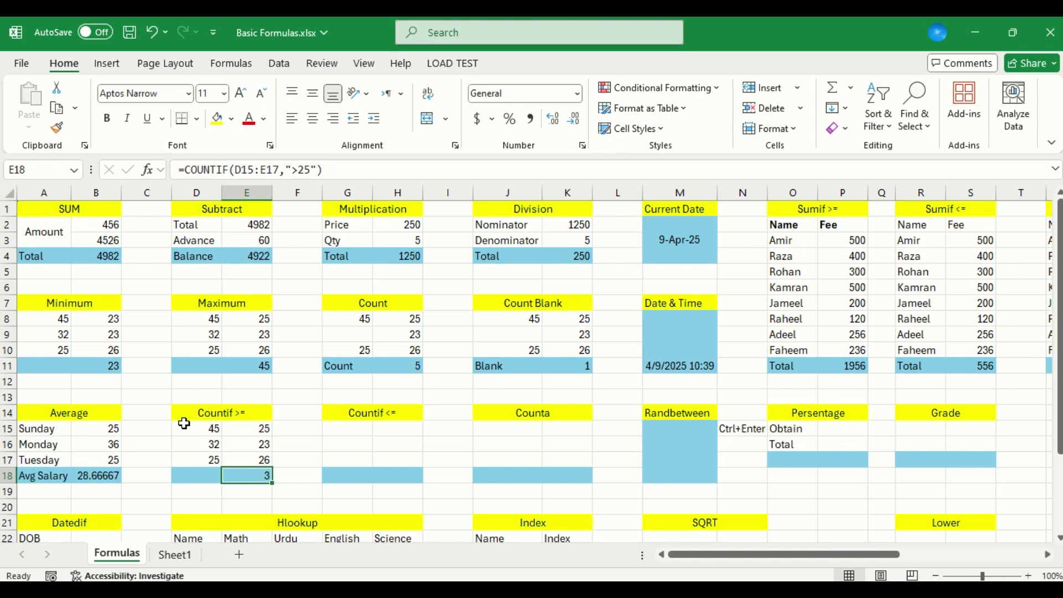
Copy the numbers in D15:E17 into the Countif <= table at G15:H17
key("Up")
key("Up")
key("Left")
key("Up")
key("shift+Down")
key("shift+Down")
key("shift+Right")
key("ctrl+c")
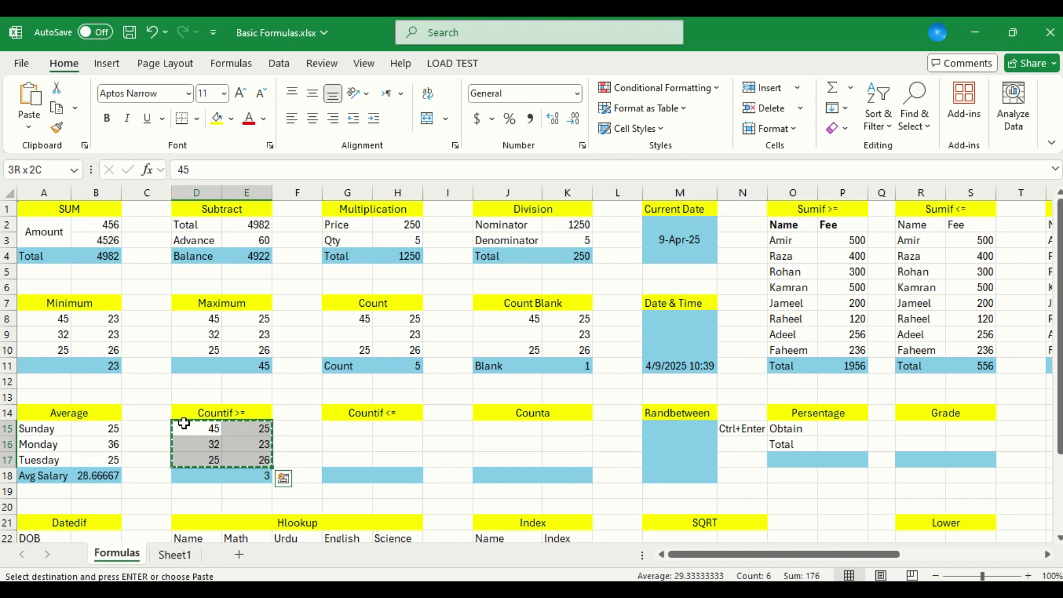
key("Right")
key("Right")
key("Right")
key("Right")
key("Left")
key("ctrl+v")
key("Escape")
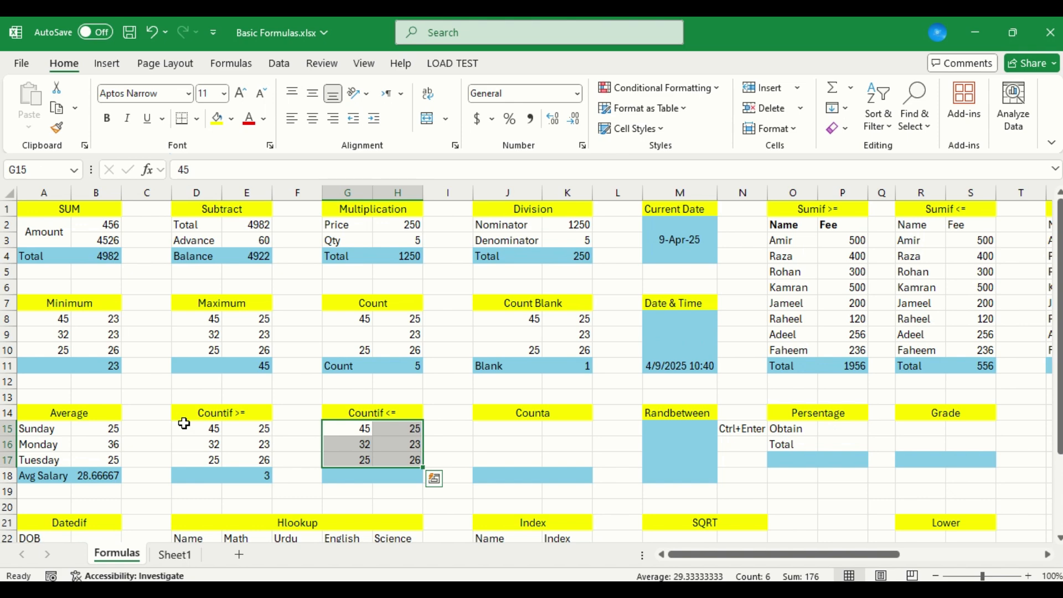
Start a COUNTIF formula in H18 of the Countif <= table with G15:H17 as its range
key("Down")
key("Down")
key("Down")
key("Right")
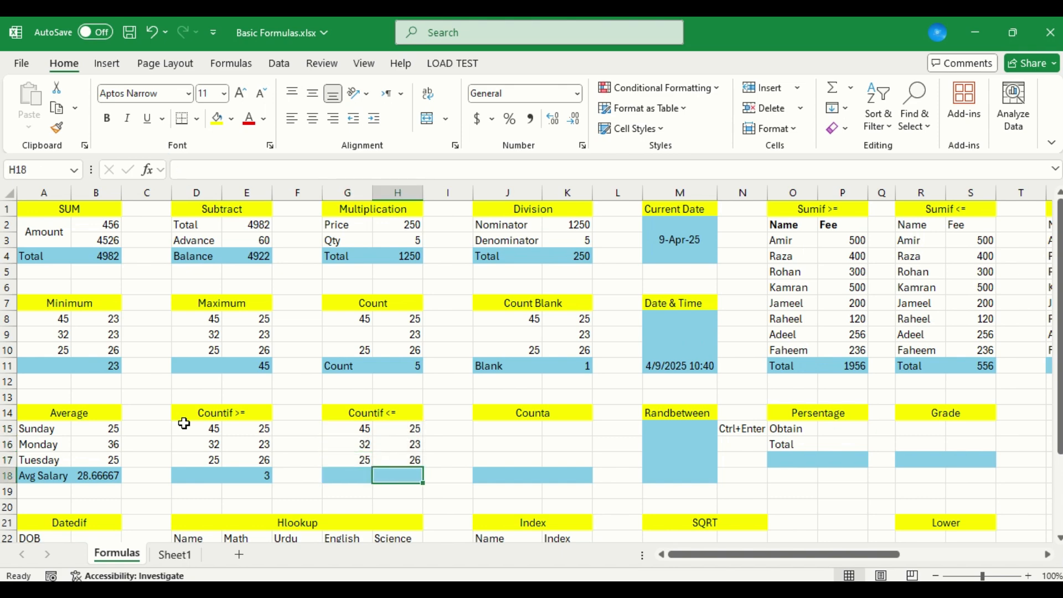
type("=")
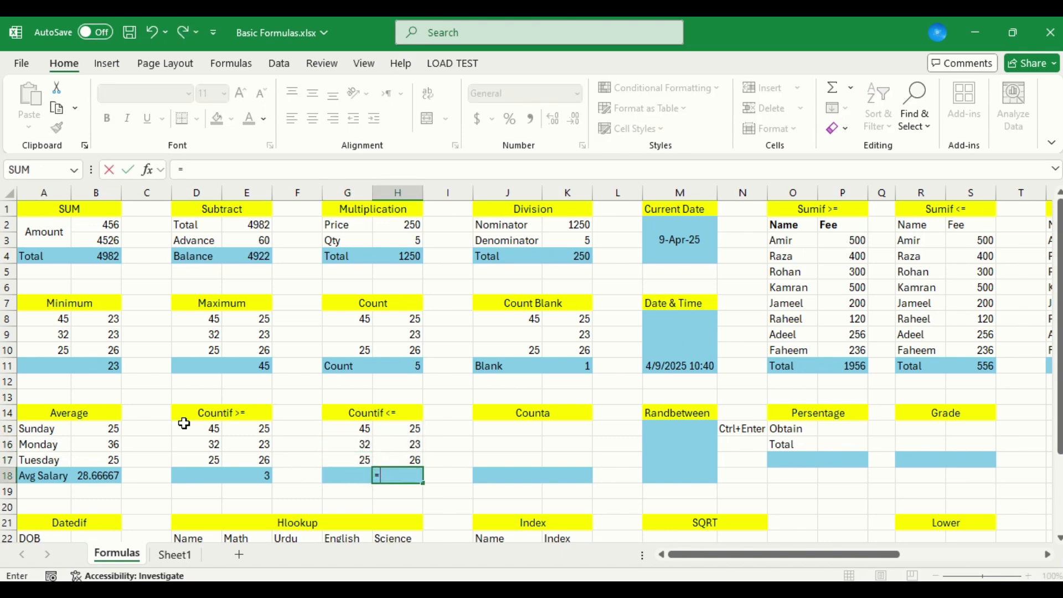
type("couni")
key("BackSpace")
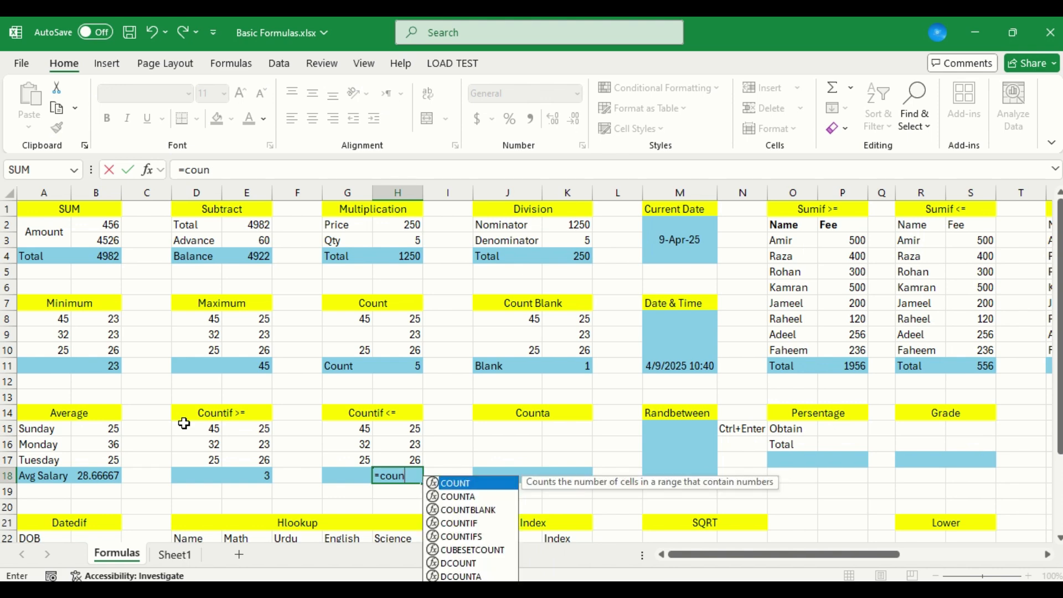
key("Down")
key("Down")
key("Down")
key("Tab")
key("Up")
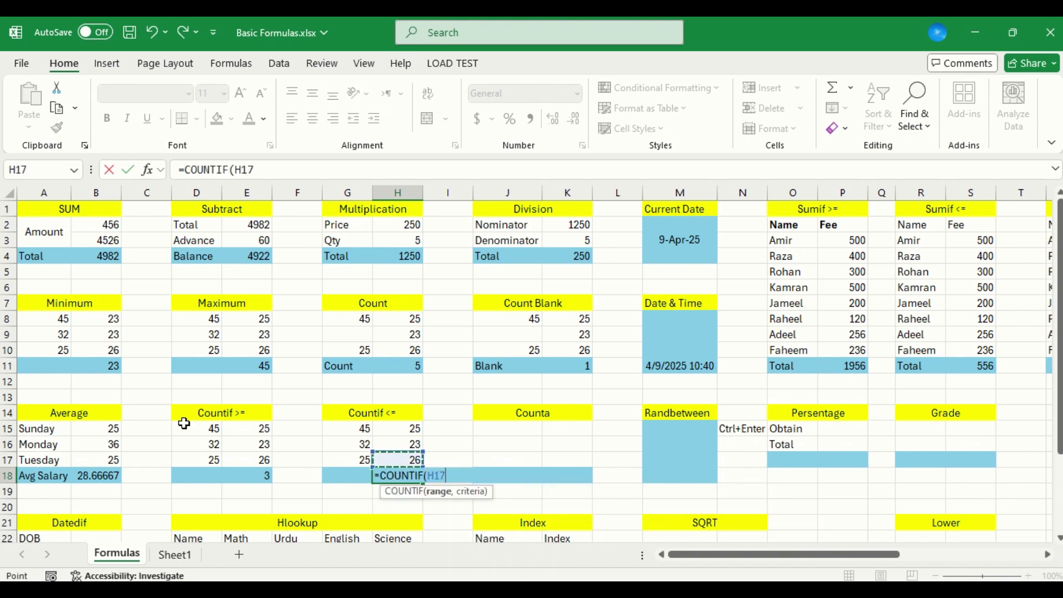
key("shift+Up")
key("shift+Up")
key("shift+Left")
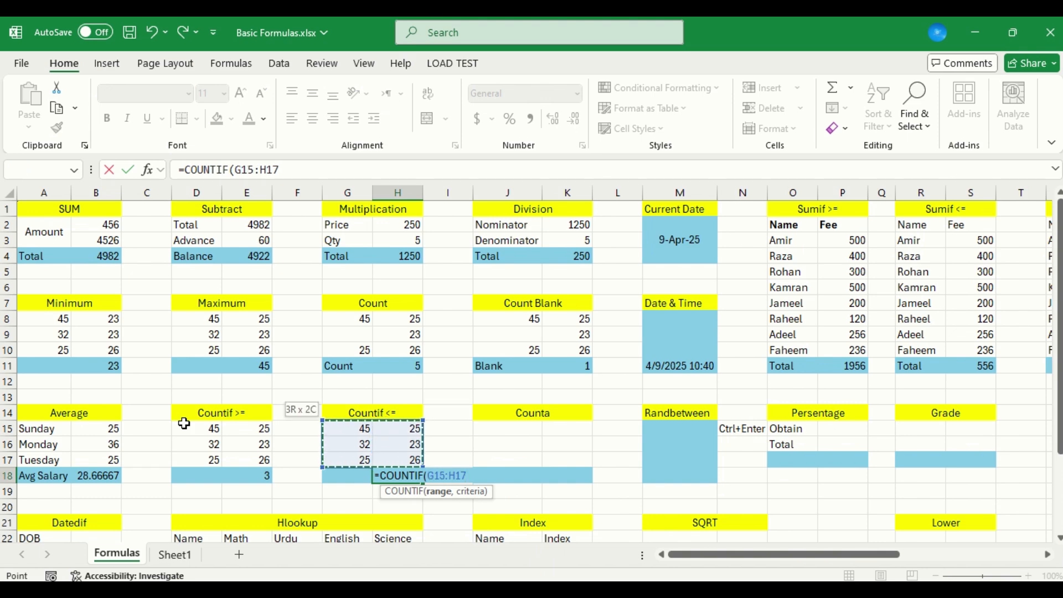
Finish the COUNTIF formula in H18 with the criterion ">=25"
type(",\"")
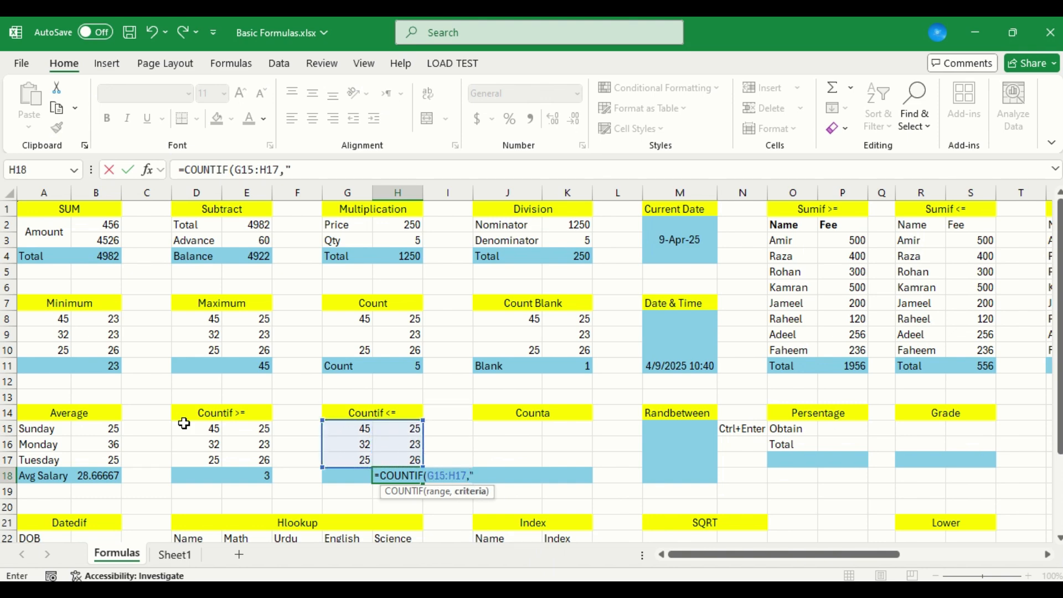
type(">=25")
key("Return")
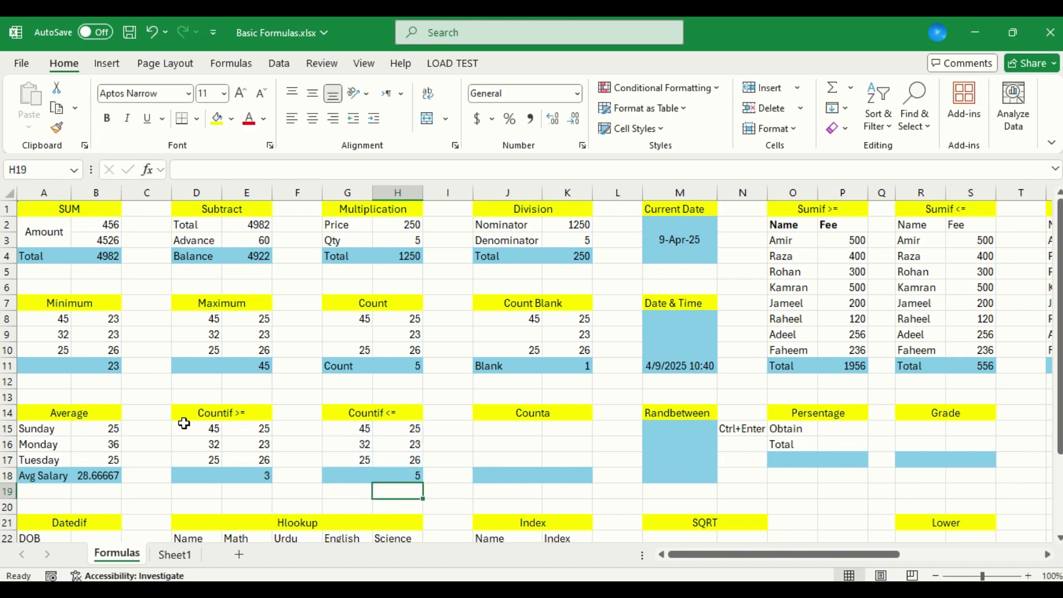
Compare H18 with the formula in E18 and change the COUNTIF criterion in H18 to "<=25"
key("Up")
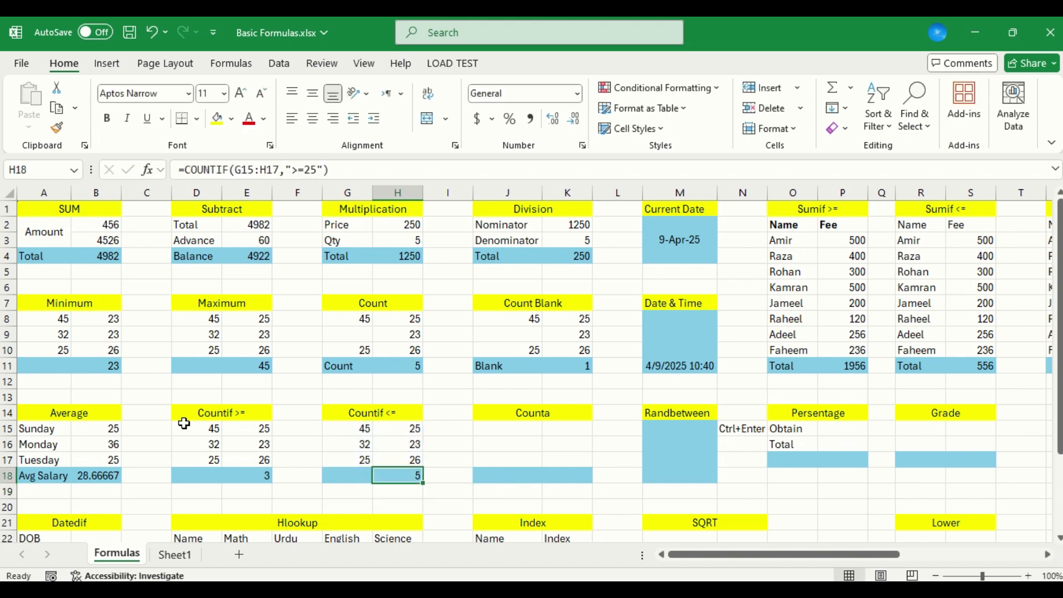
key("Left")
key("Left")
key("Left")
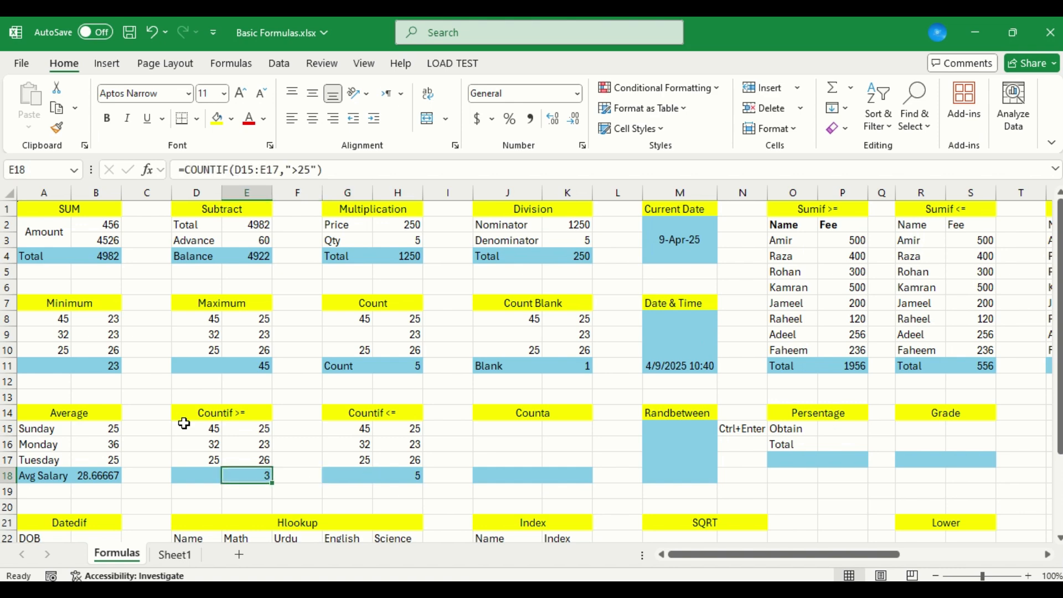
key("Right")
key("Right")
key("Right")
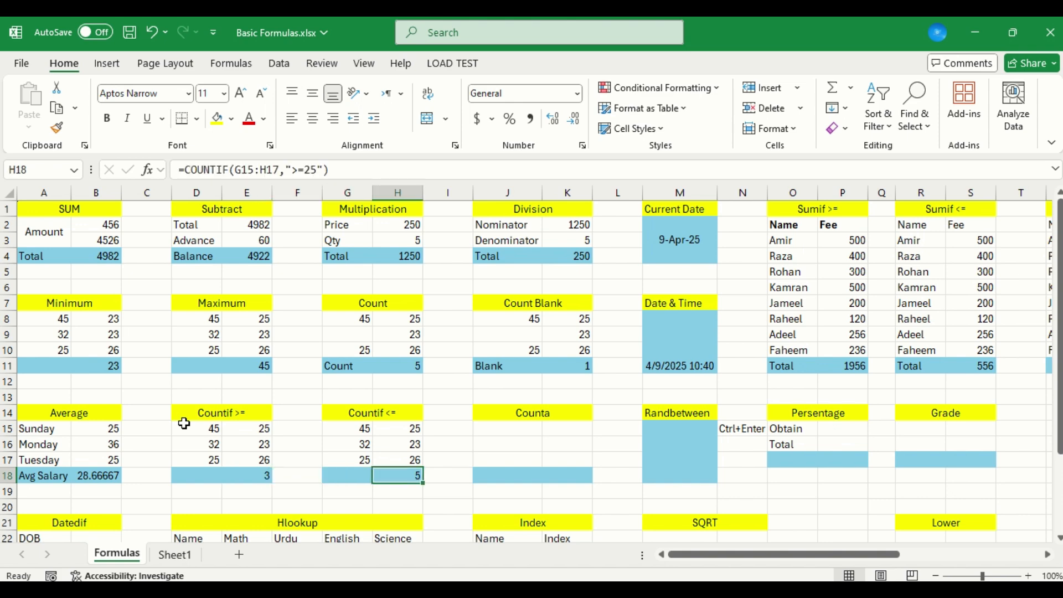
left_click(297, 175)
key("Delete")
type("<")
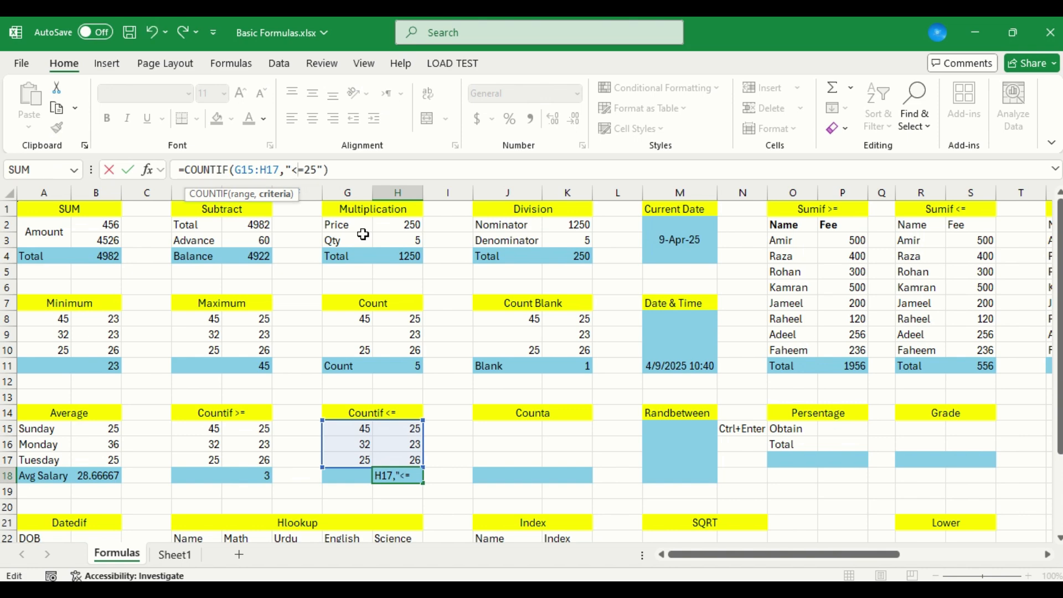
key("ctrl+Return")
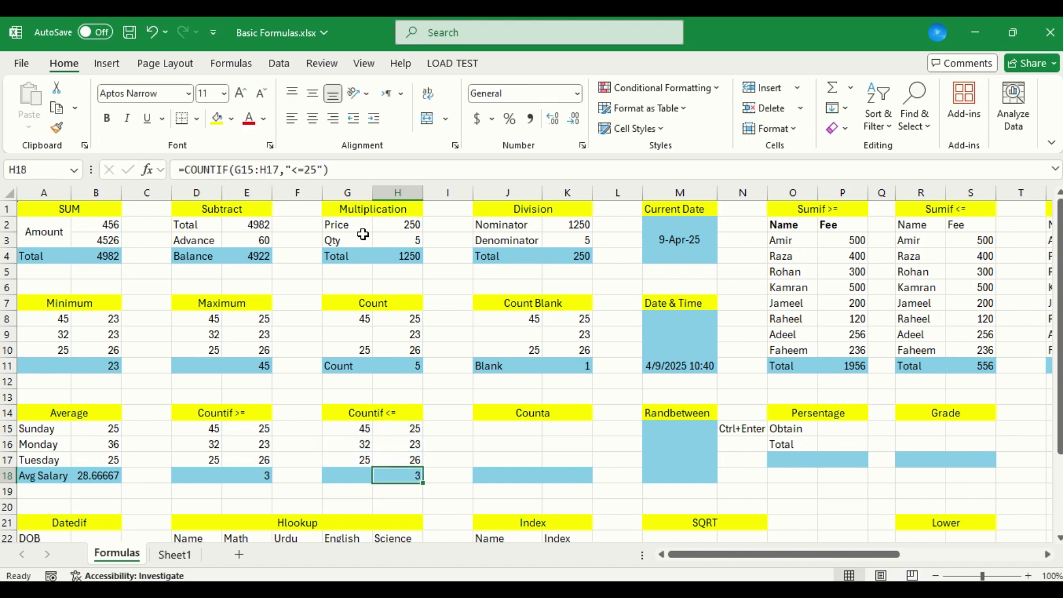
Review the COUNTIF formulas in E18 and H18 against the Countif <= table's numbers
key("Left")
key("Left")
key("Left")
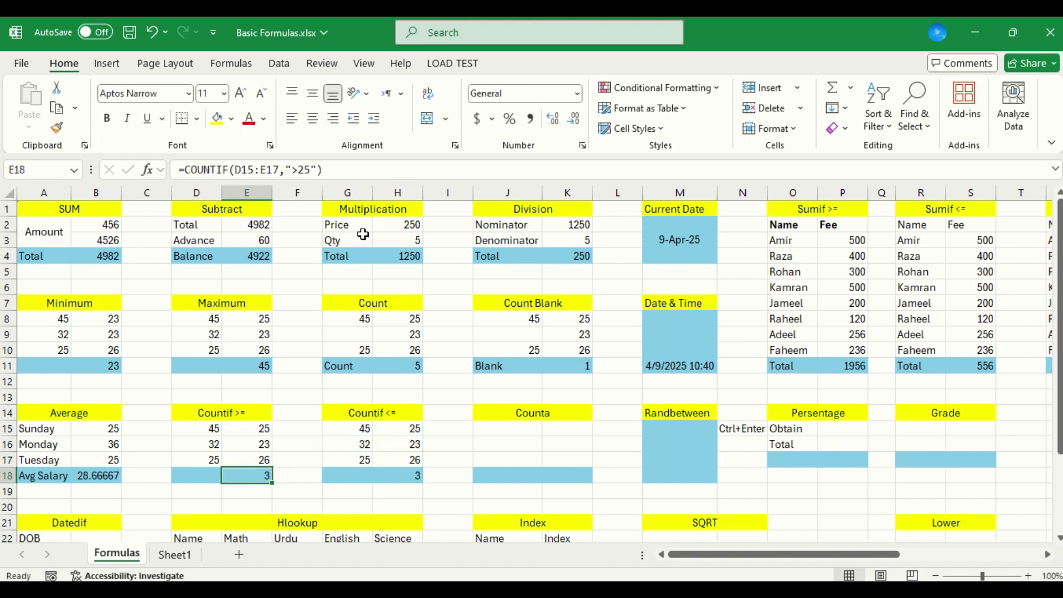
key("Right")
key("Right")
key("Right")
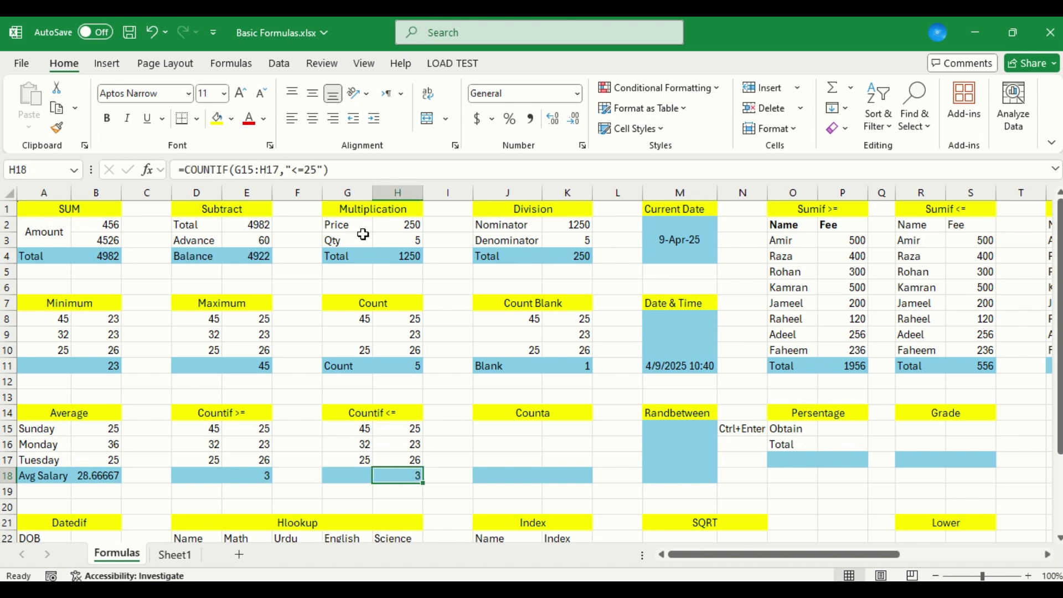
key("Up")
key("Up")
key("shift+Up")
key("Down")
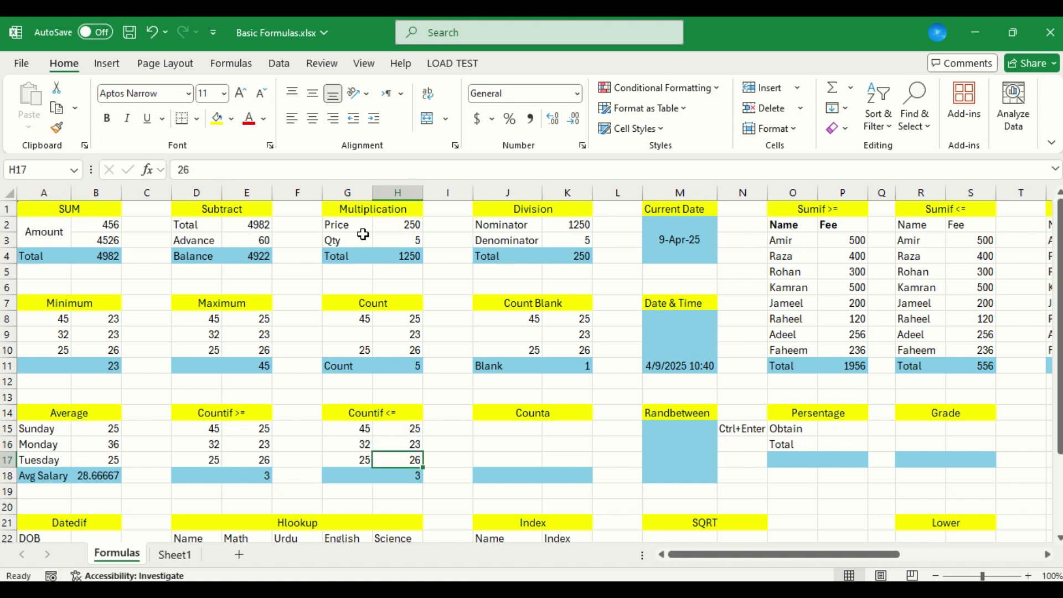
Select K18 as the result cell of the Counta table
key("Right")
key("Right")
key("Up")
key("Right")
key("Right")
key("Up")
key("Left")
key("Up")
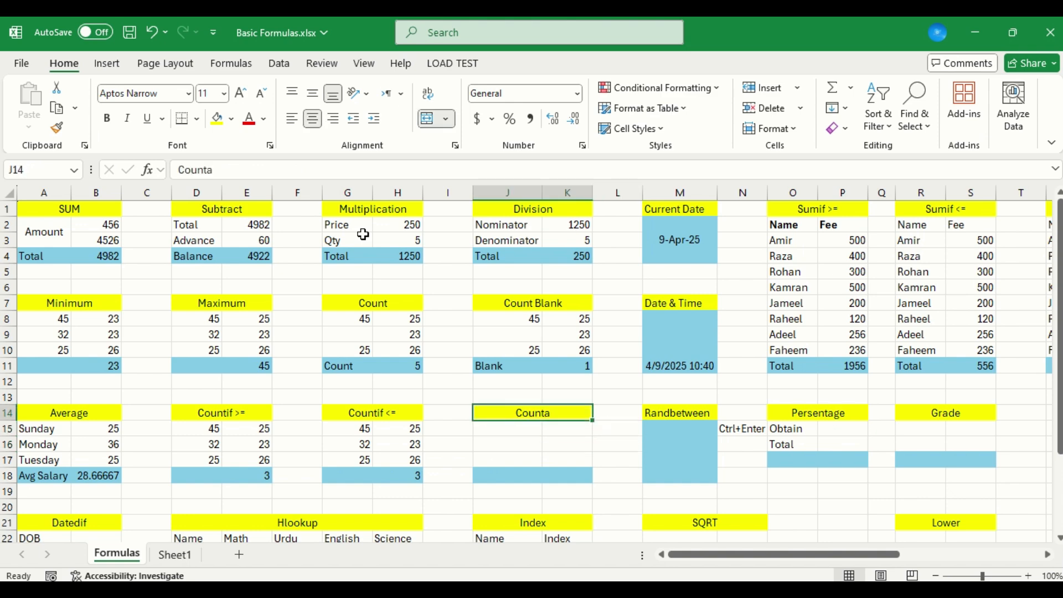
key("Down")
key("Down")
key("Down")
key("Down")
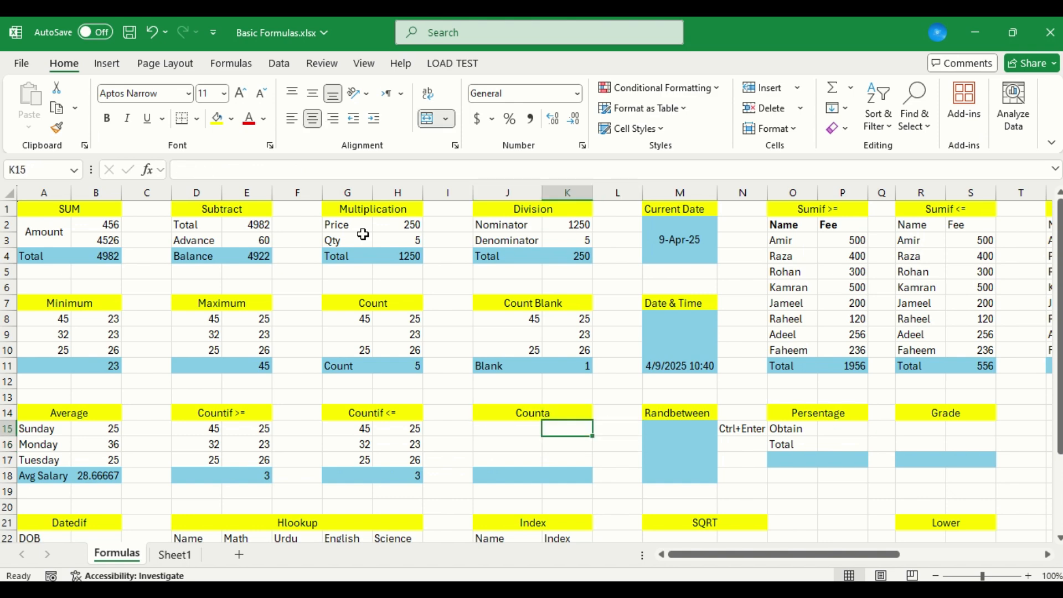
type("=")
key("BackSpace")
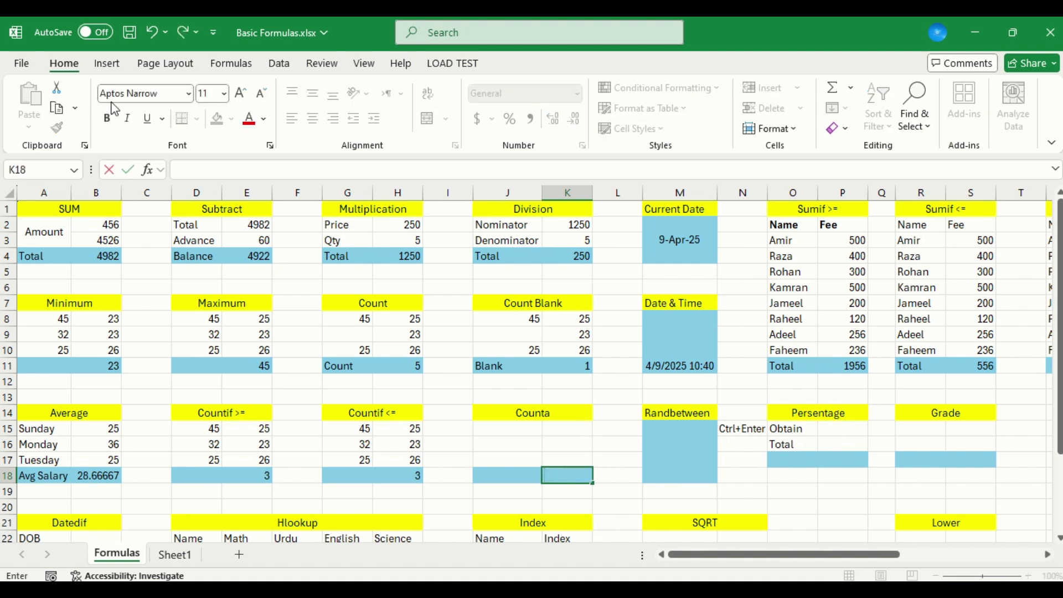
left_click(129, 170)
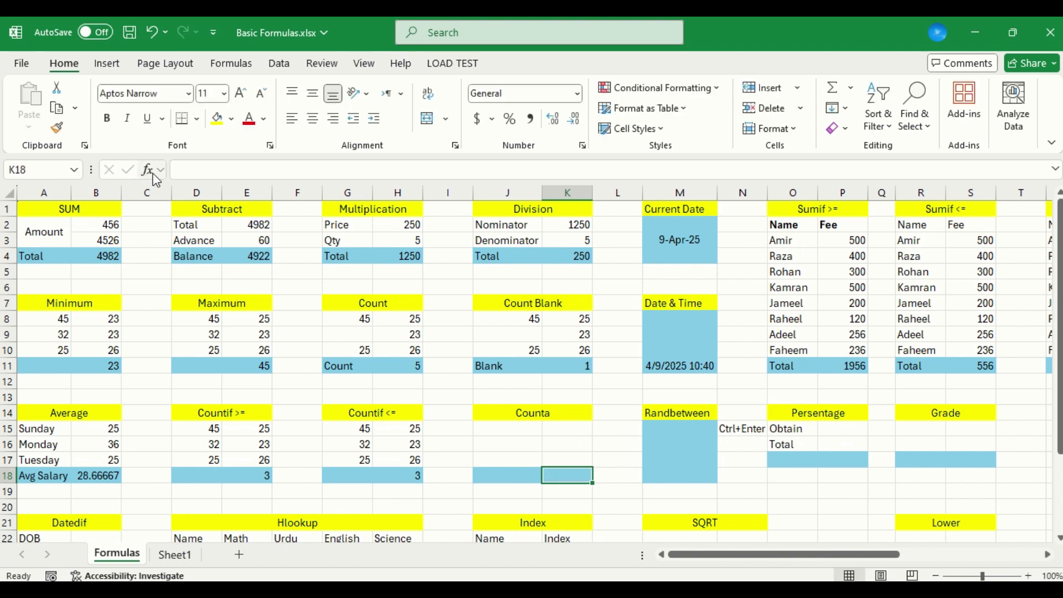
Search the function library for Counta and insert the COUNTA function into K18
left_click(147, 170)
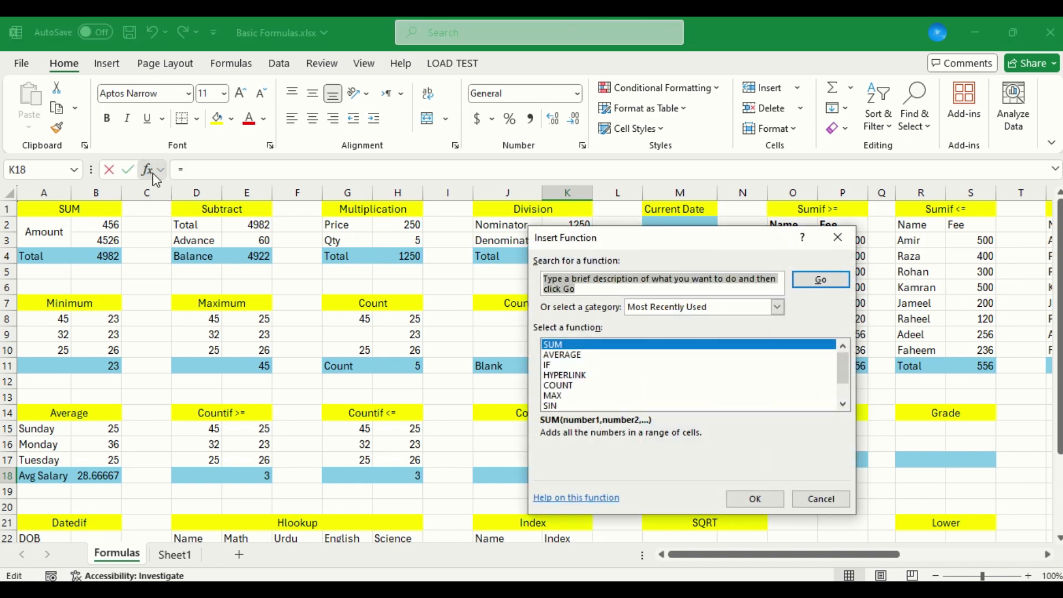
type("Counta")
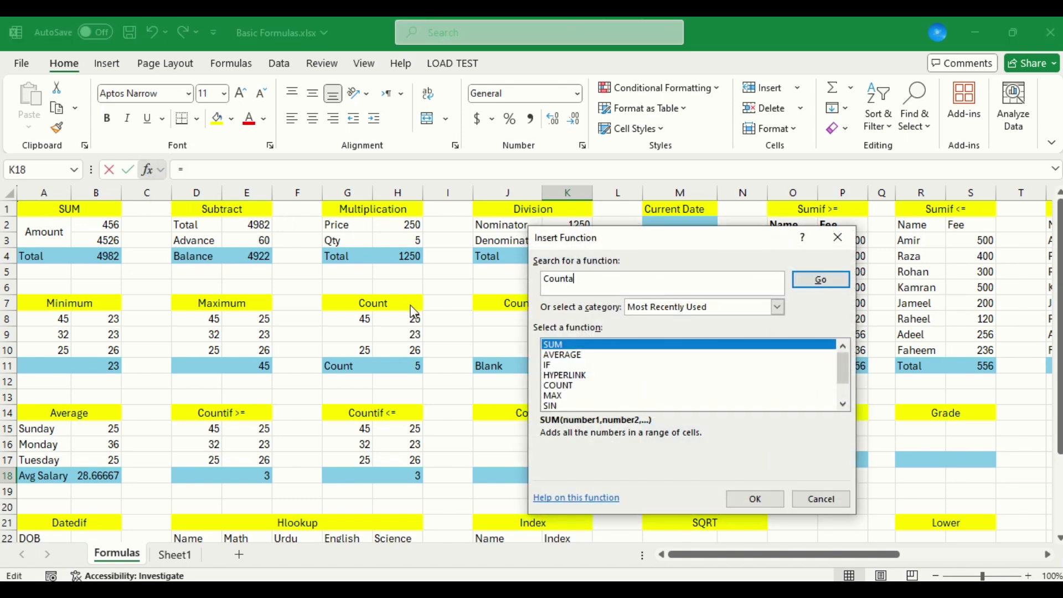
key("Return")
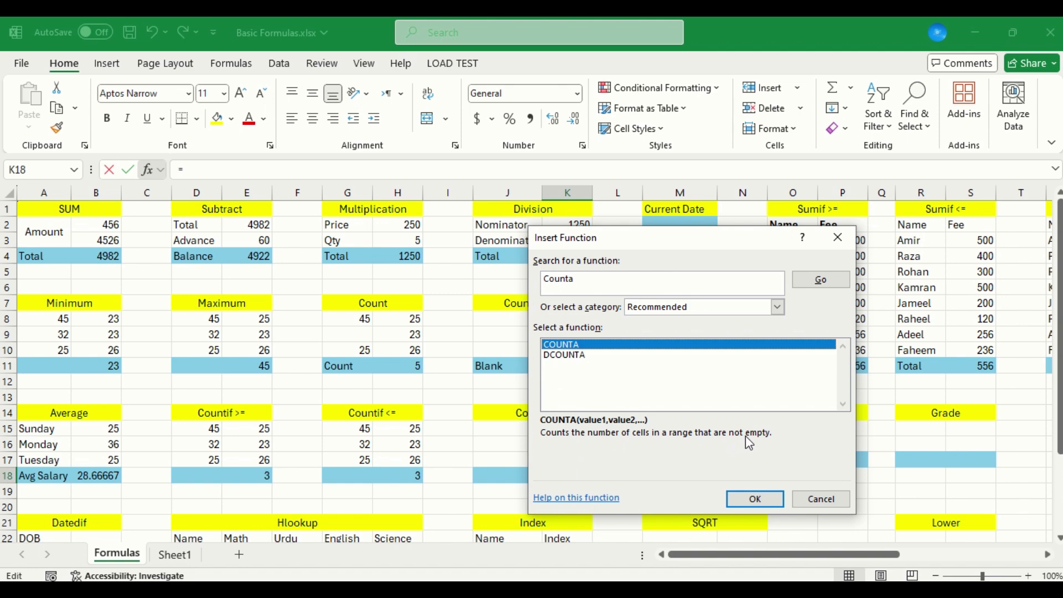
double_click(559, 347)
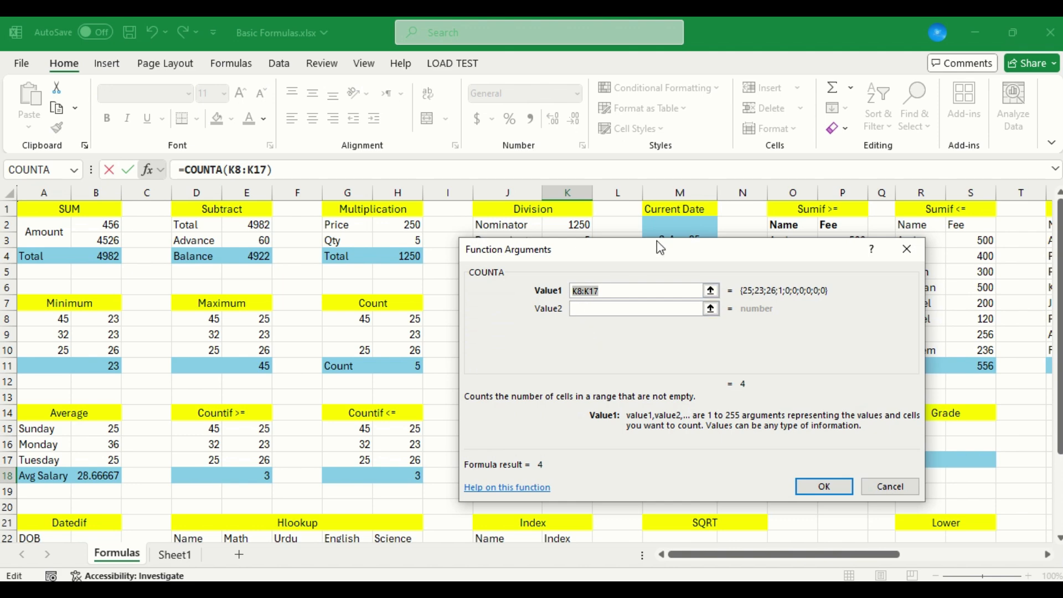
Set the COUNTA function's Value1 argument to J15:K17 and accept the formula in K18
left_click_drag(653, 257, 753, 536)
left_click_drag(682, 527, 682, 524)
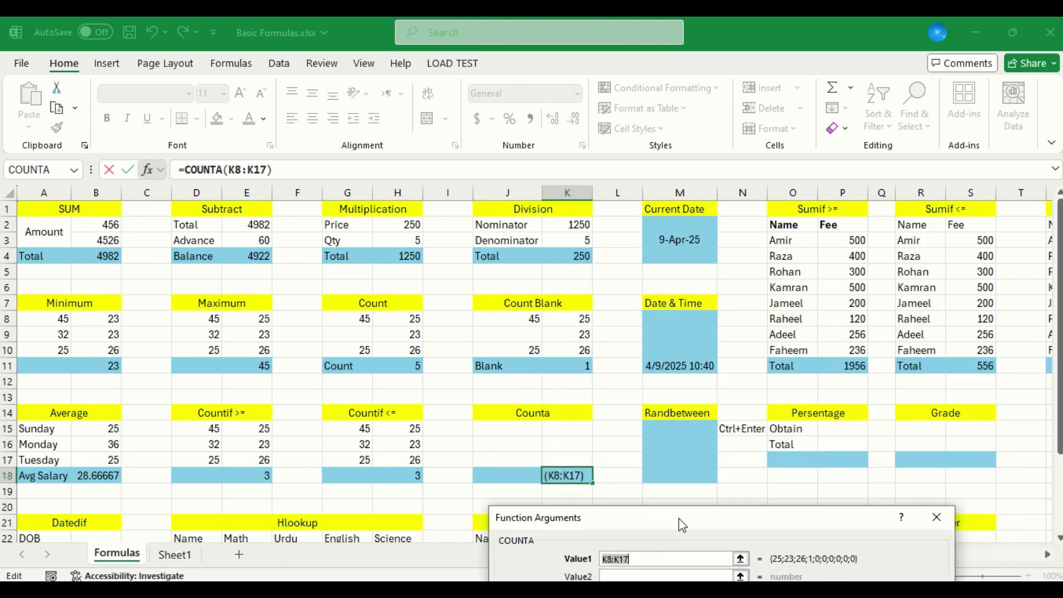
left_click(516, 435)
left_click_drag(516, 436, 565, 465)
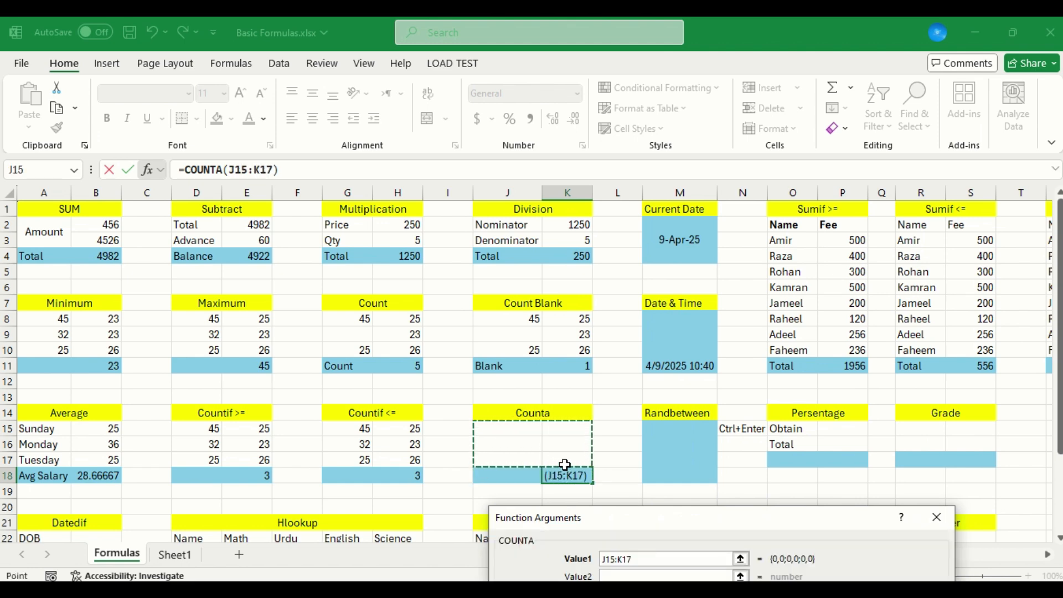
key("Return")
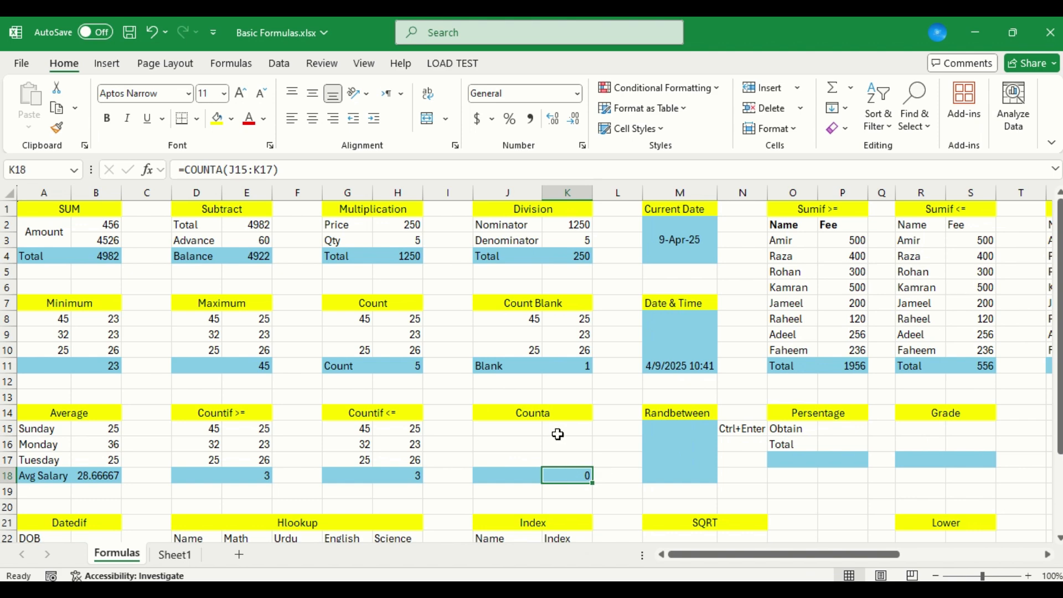
Enter the text a in J15 as the first entry of the Counta table
key("Up")
key("Up")
key("Up")
key("Left")
type("a")
key("Right")
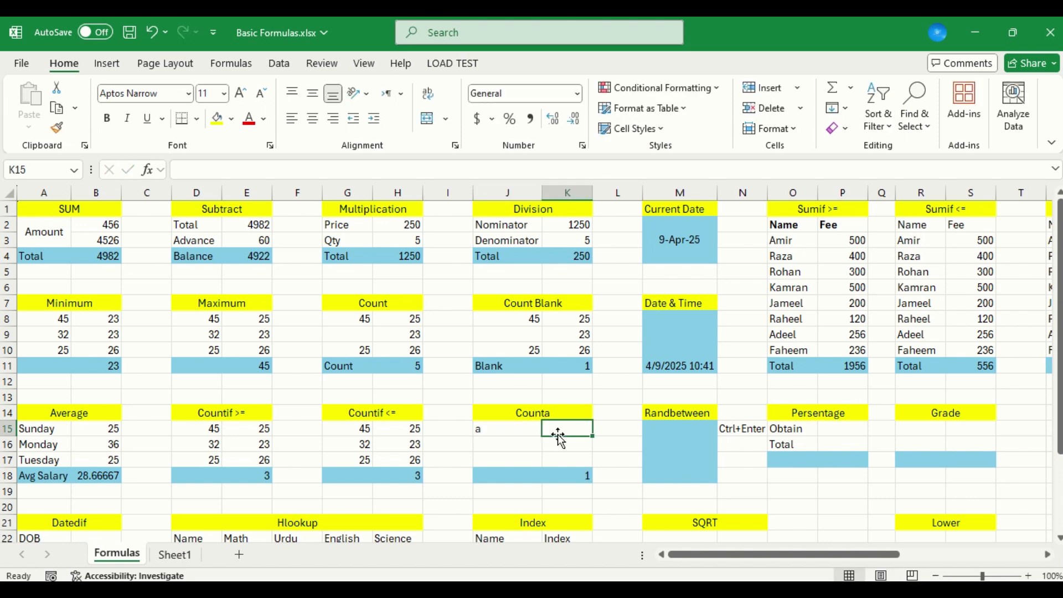
Complete the Counta table by entering 2 in K15, 2 in J16, 3 in K16, and 3 in both J17 and K17
type("2")
key("Down")
key("Left")
type("2")
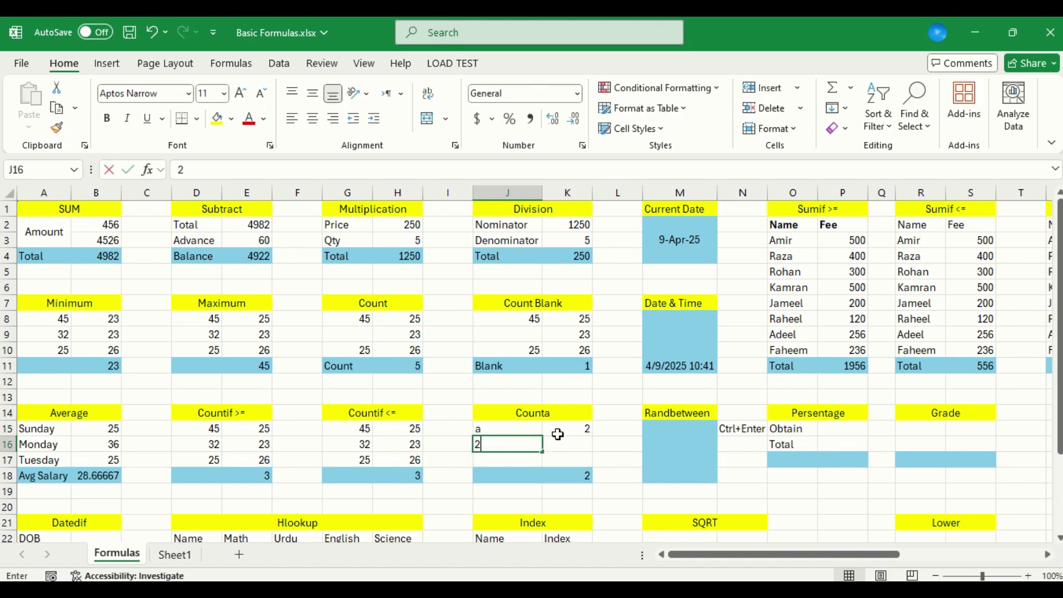
key("Right")
type("3")
key("Down")
key("Left")
type("3")
key("Right")
type("3")
left_click(559, 441)
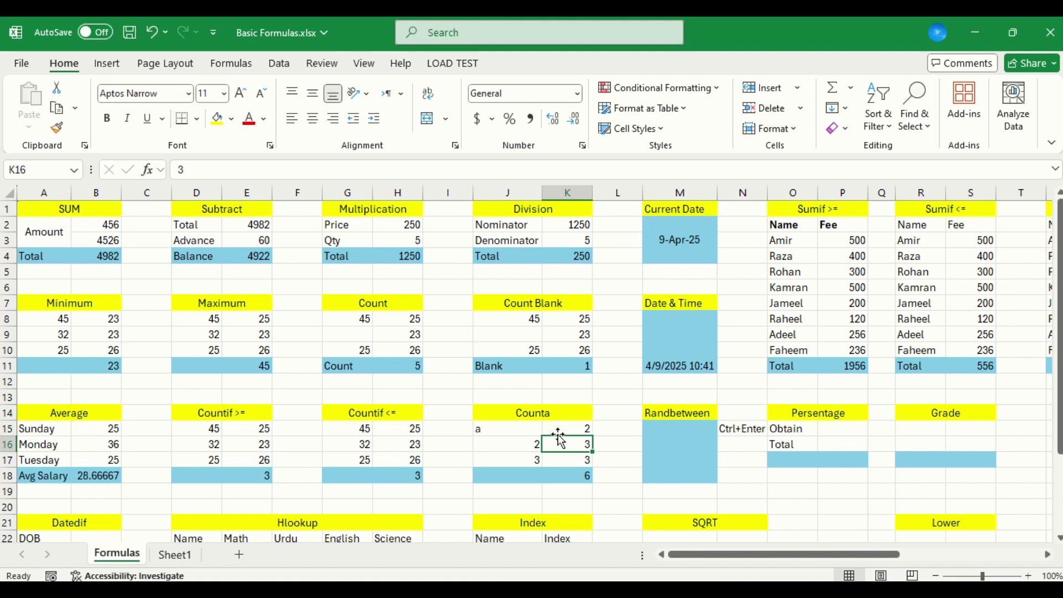
Select M15, the first result cell of the Randbetween table
key("Down")
key("Right")
key("Right")
key("Up")
key("Up")
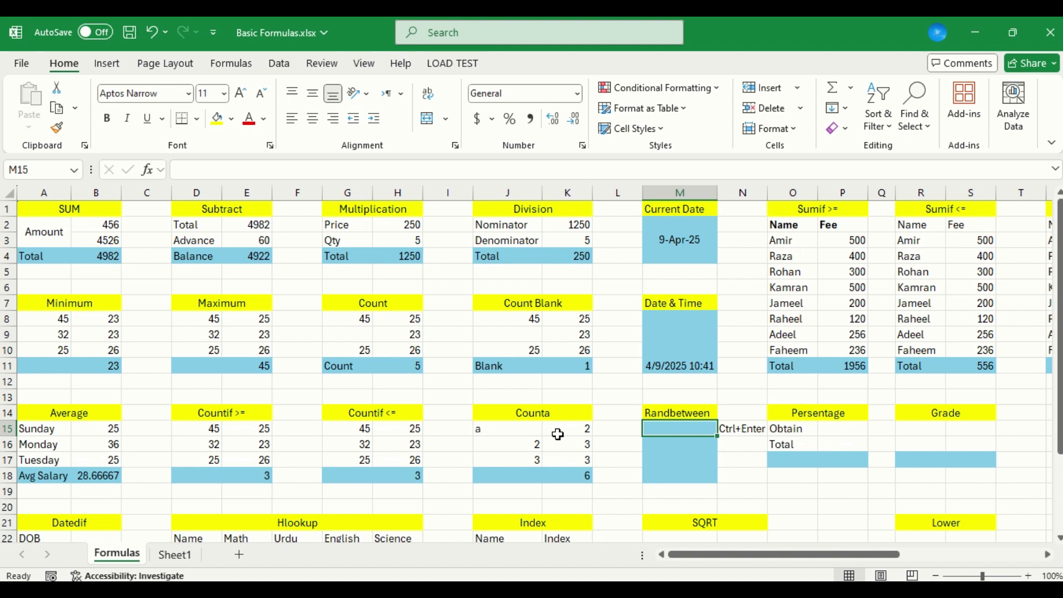
type("=R")
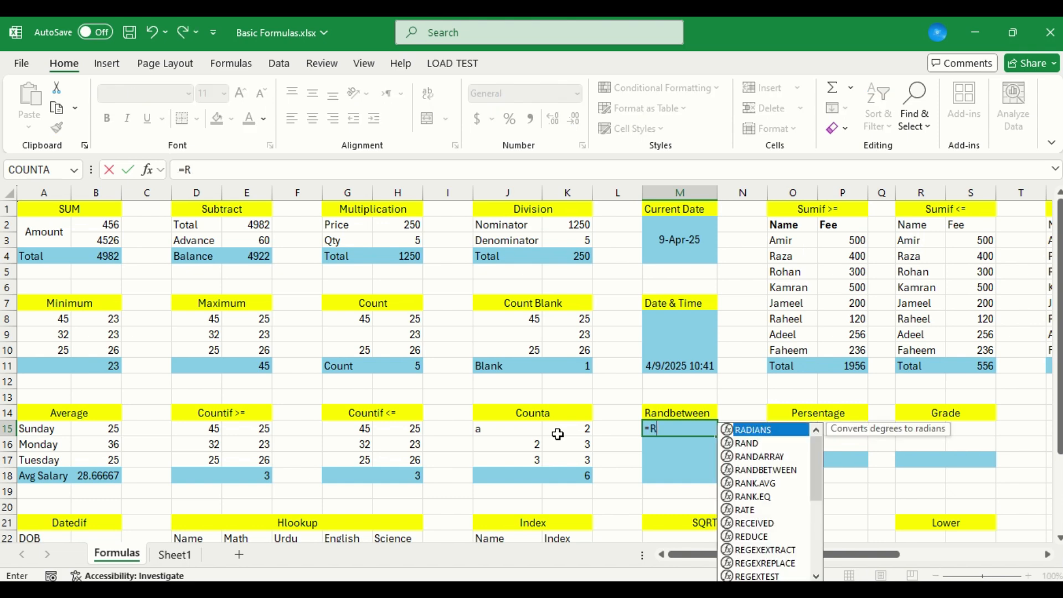
key("Escape")
key("Escape")
Fill M15:M18 of the Randbetween table with the formula =RANDBETWEEN(25,99) in a single entry
key("shift+Down")
key("shift+Down")
key("shift+Down")
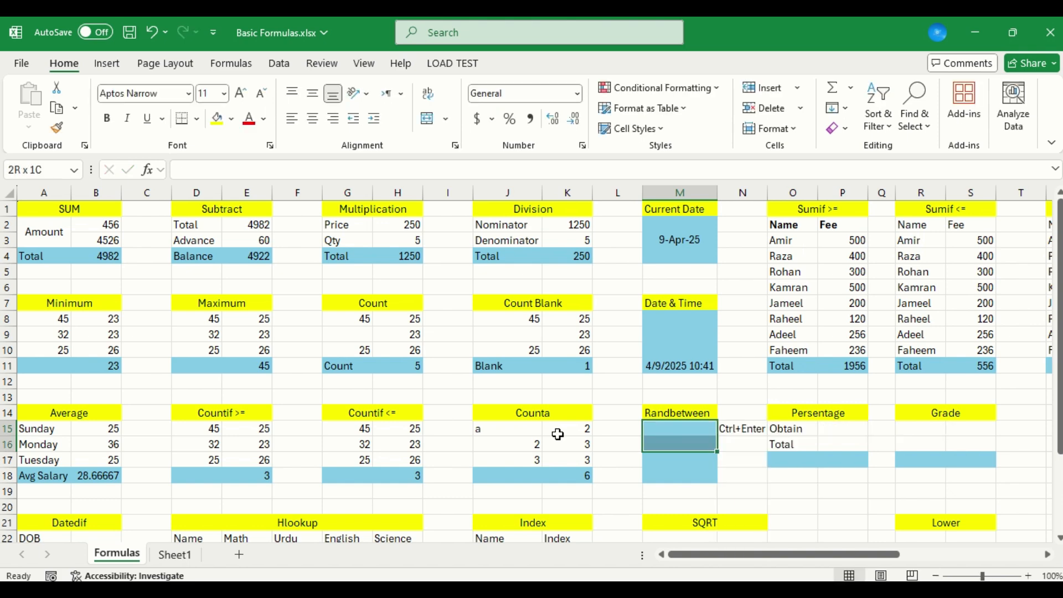
type("=rand")
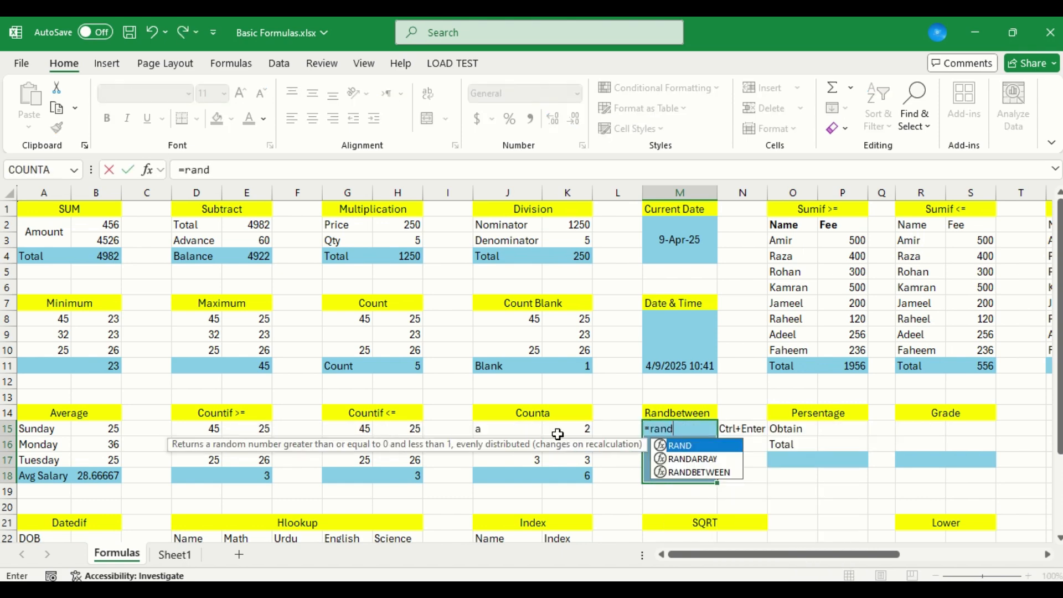
key("Down")
key("Down")
key("Tab")
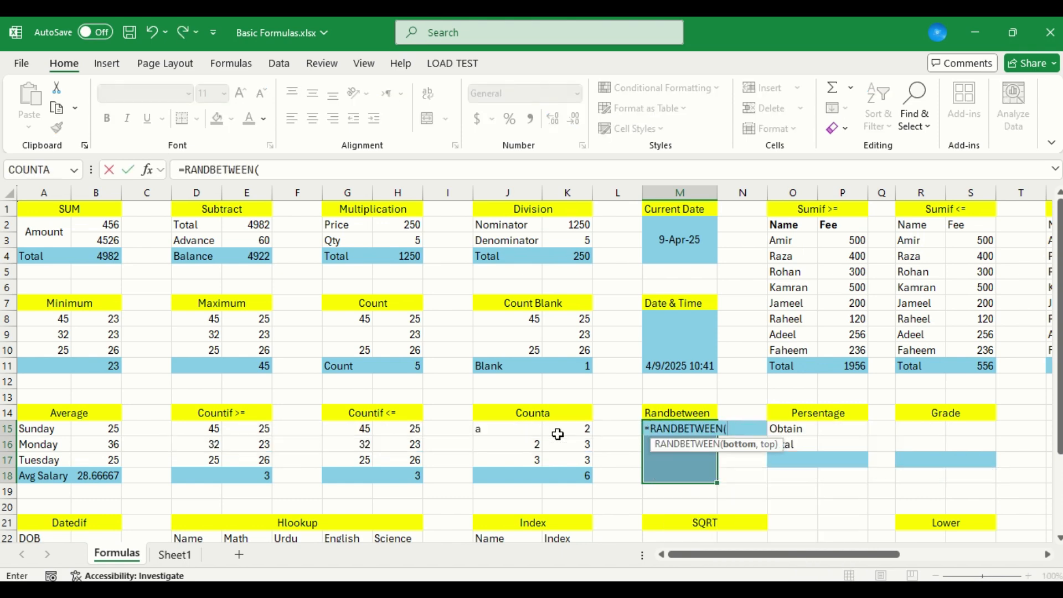
type("25,99")
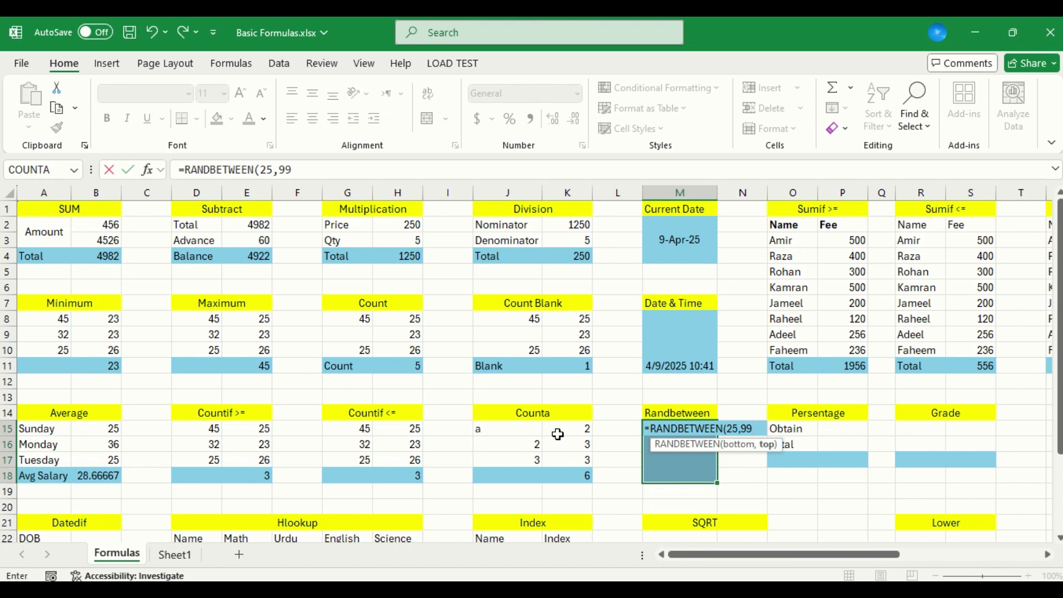
type(")")
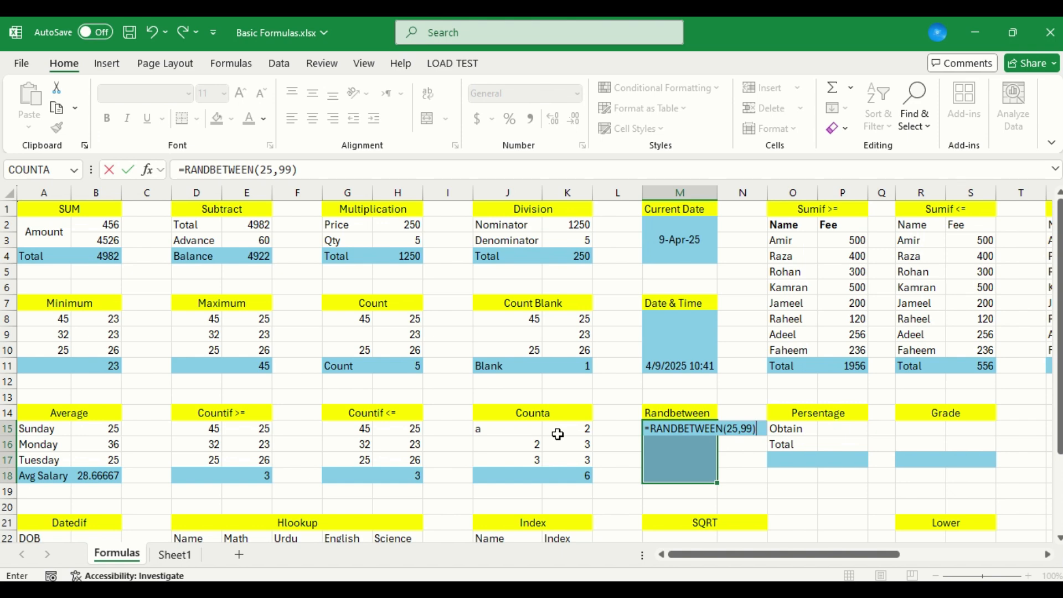
key("ctrl+Return")
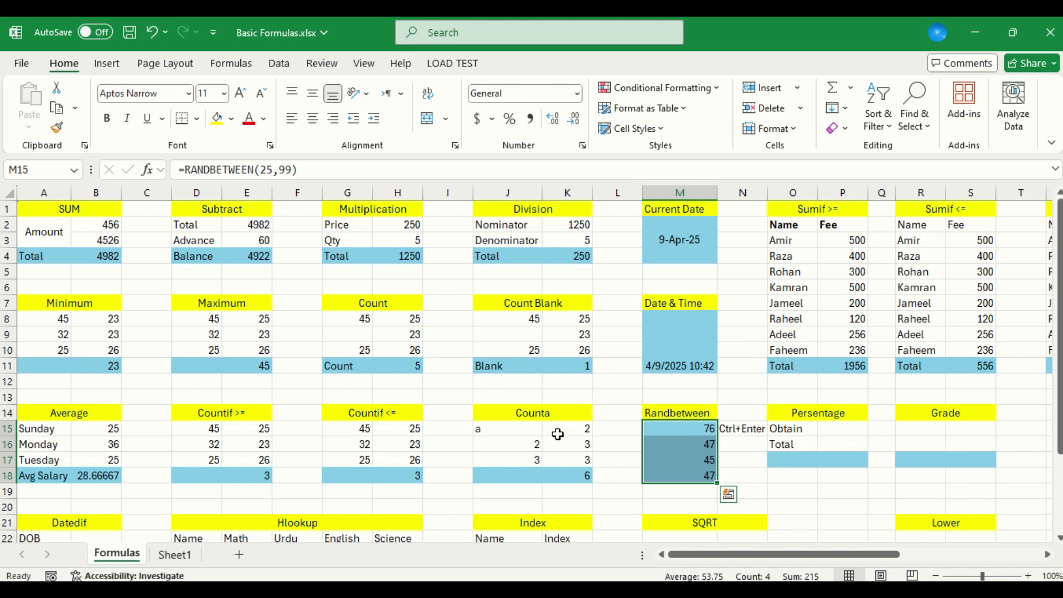
Clear M15:M18 and re-enter =RANDBETWEEN(25,99) in all four cells at once
key("Right")
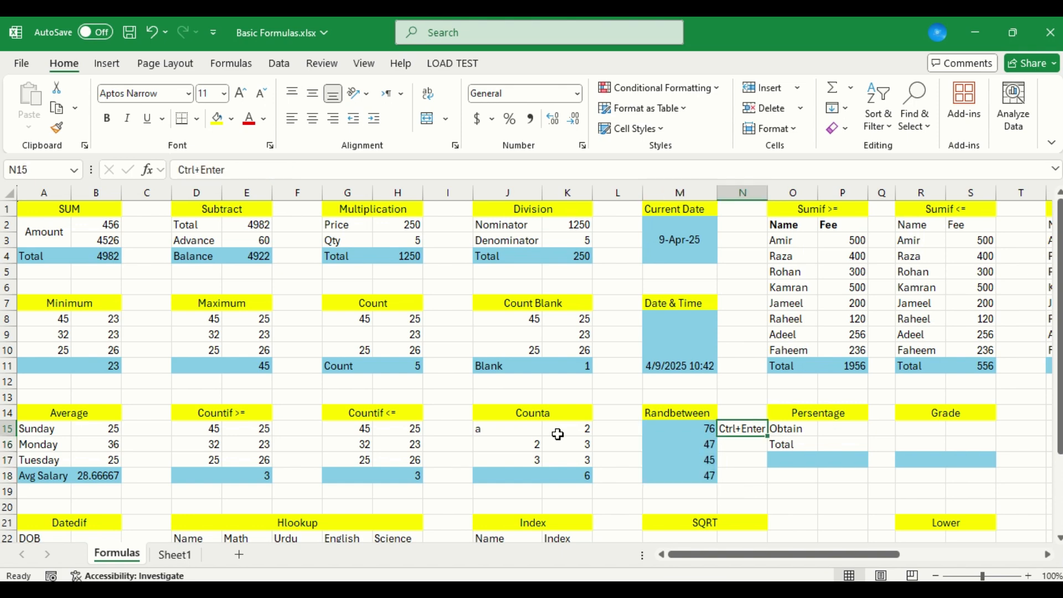
key("Left")
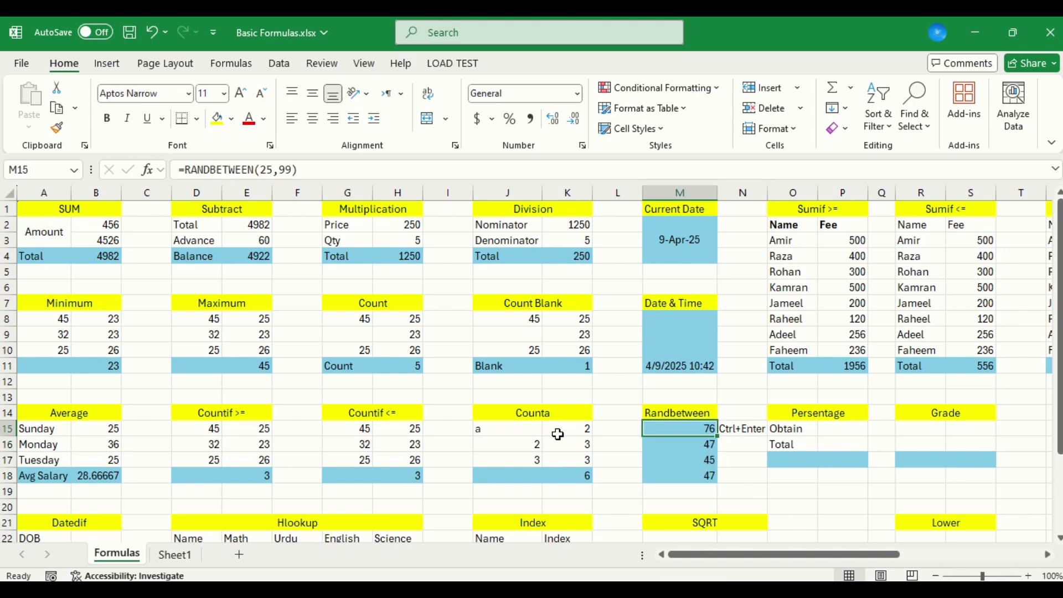
key("shift+Down")
key("shift+Down")
key("shift+Down")
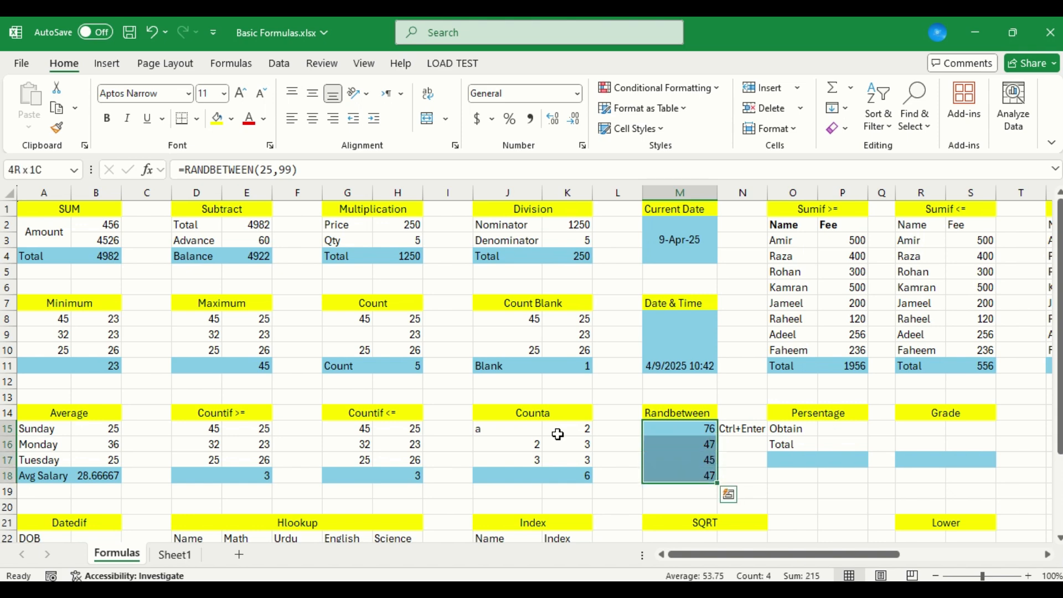
key("Delete")
type("=Rand")
key("Down")
key("Down")
key("Tab")
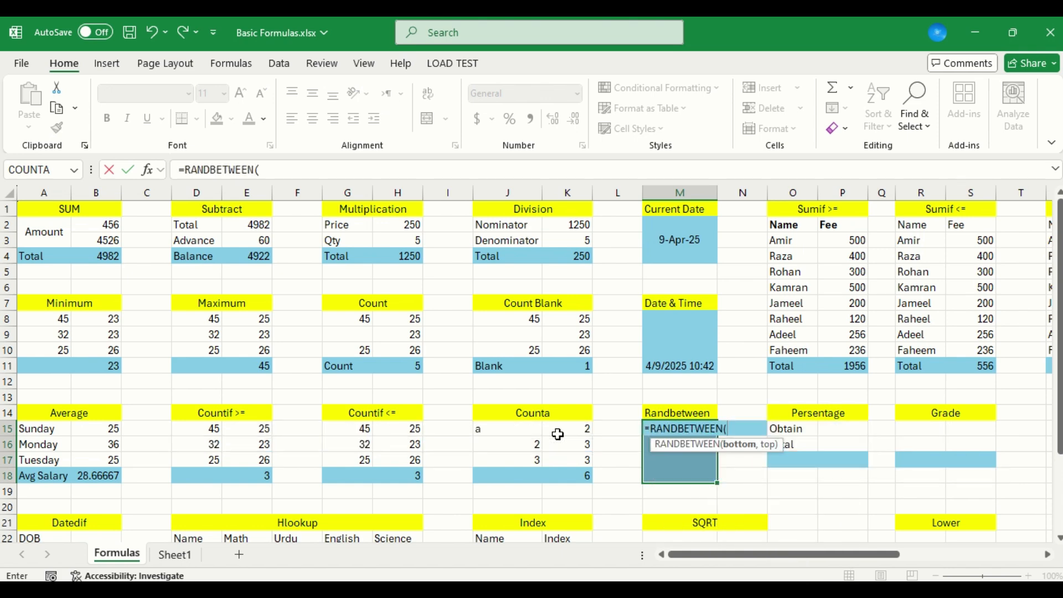
type("25,99)")
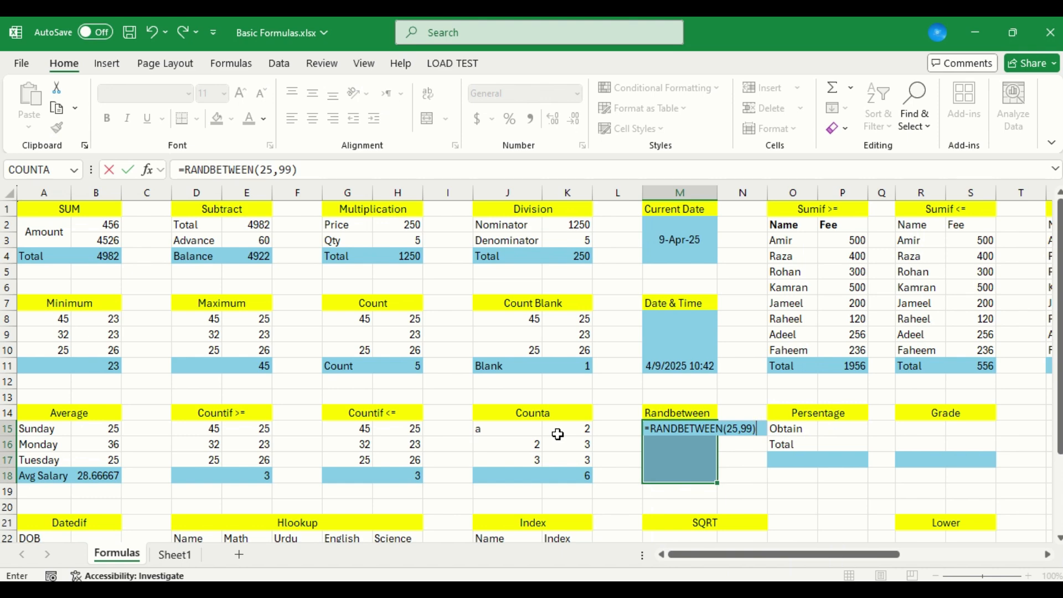
key("ctrl+Return")
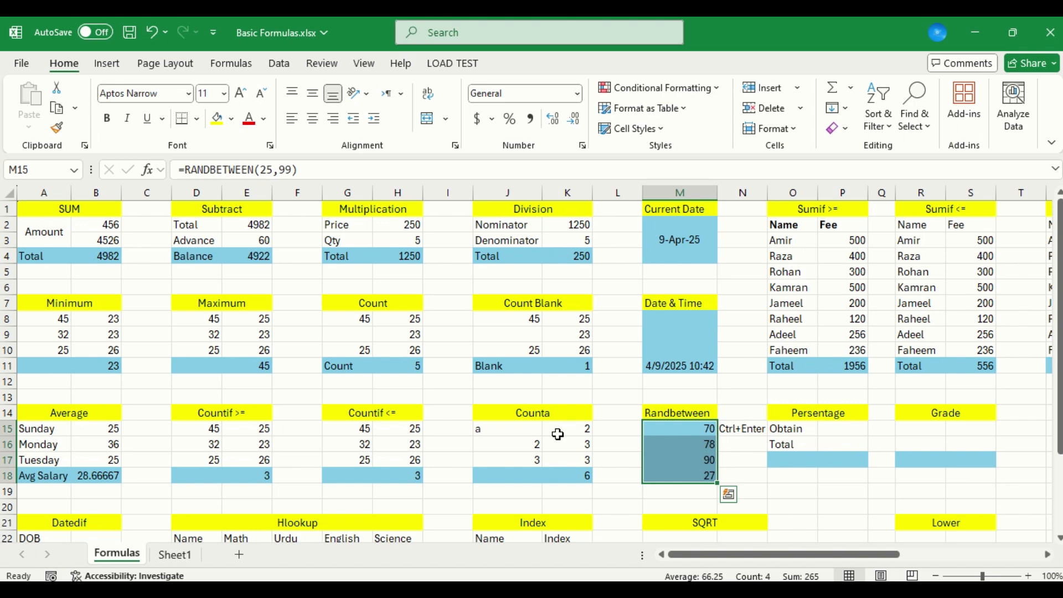
Select P15, the Obtain value cell of the Persentage table
key("Right")
key("Right")
key("Right")
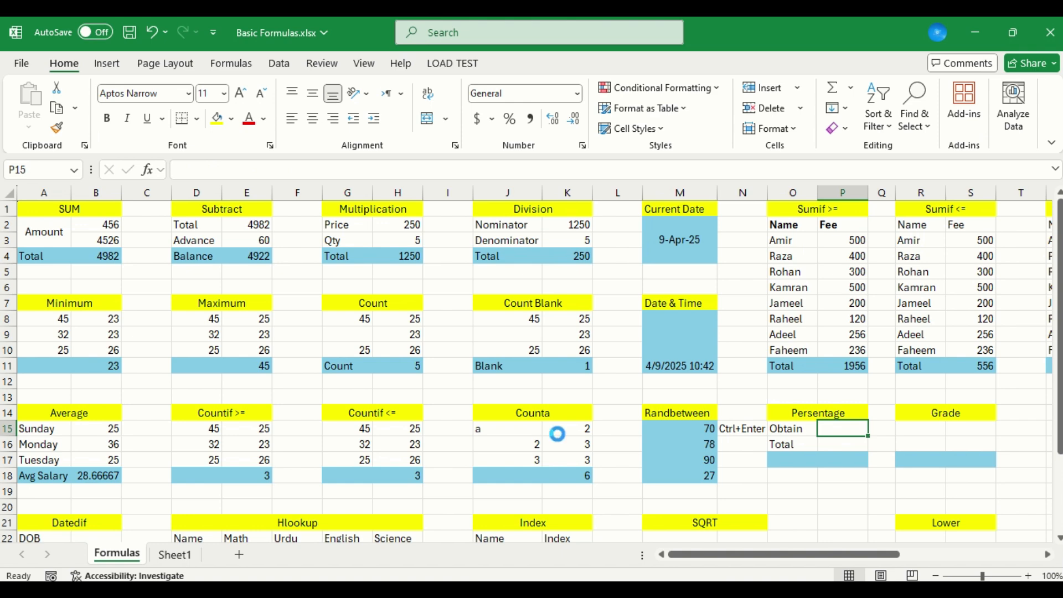
Enter =RAND() in A1 of a new blank workbook, and switch back to the Basic Formulas workbook
key("ctrl+n")
type("=ra")
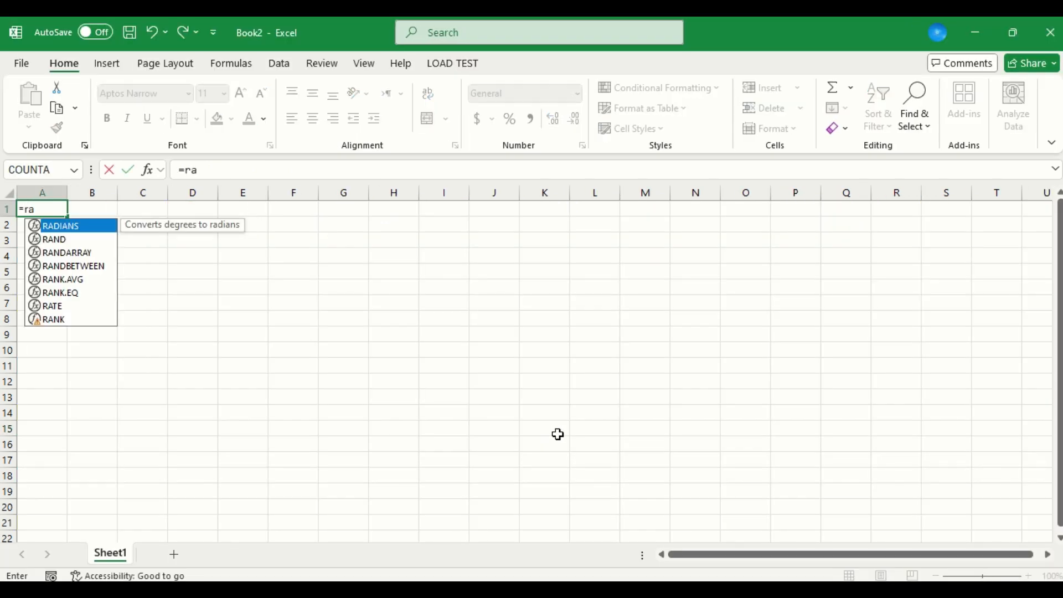
type("nd()")
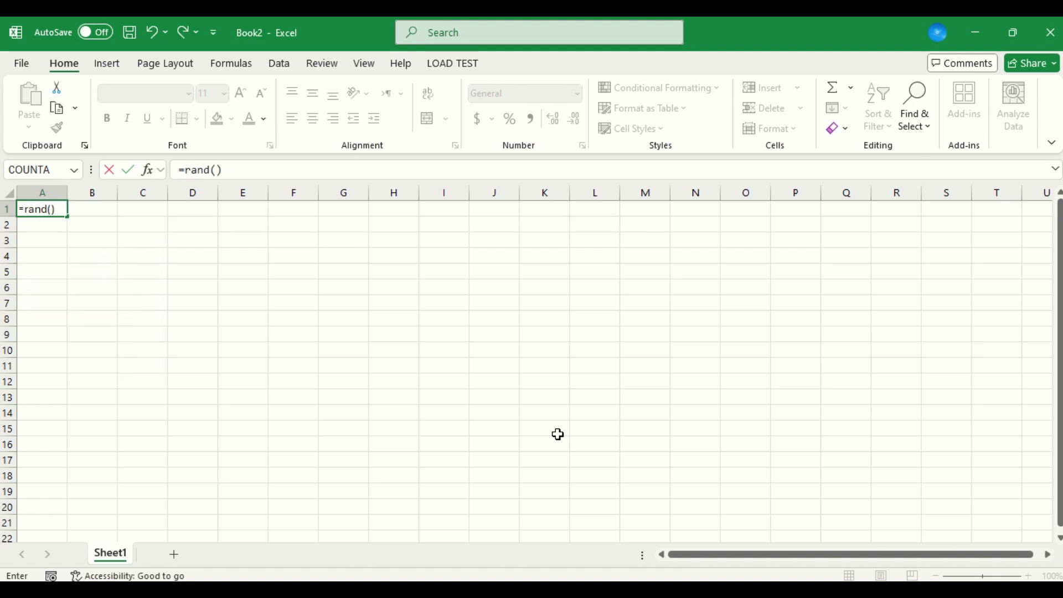
key("Return")
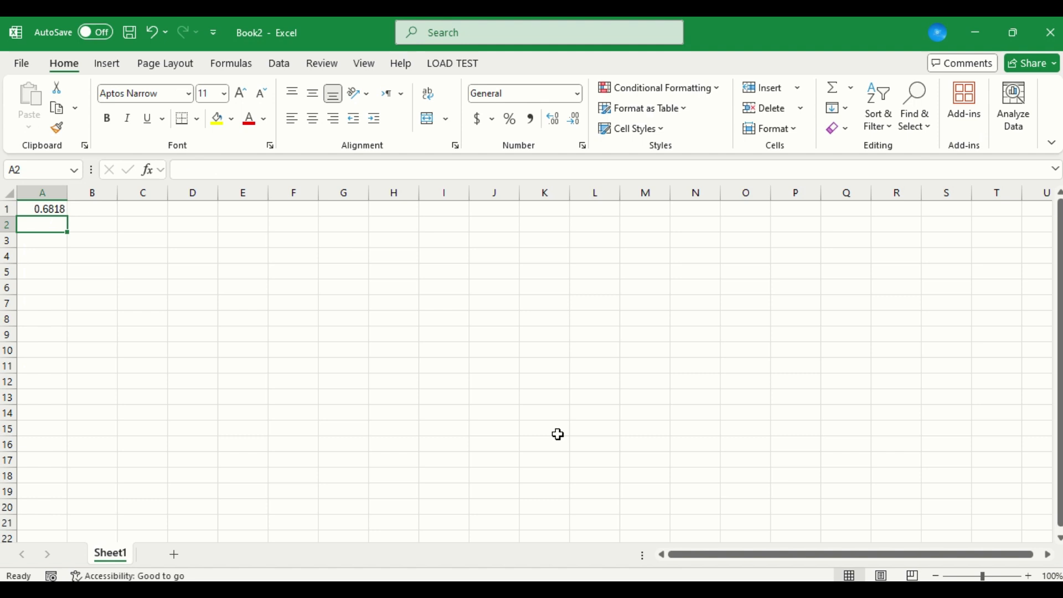
key("Up")
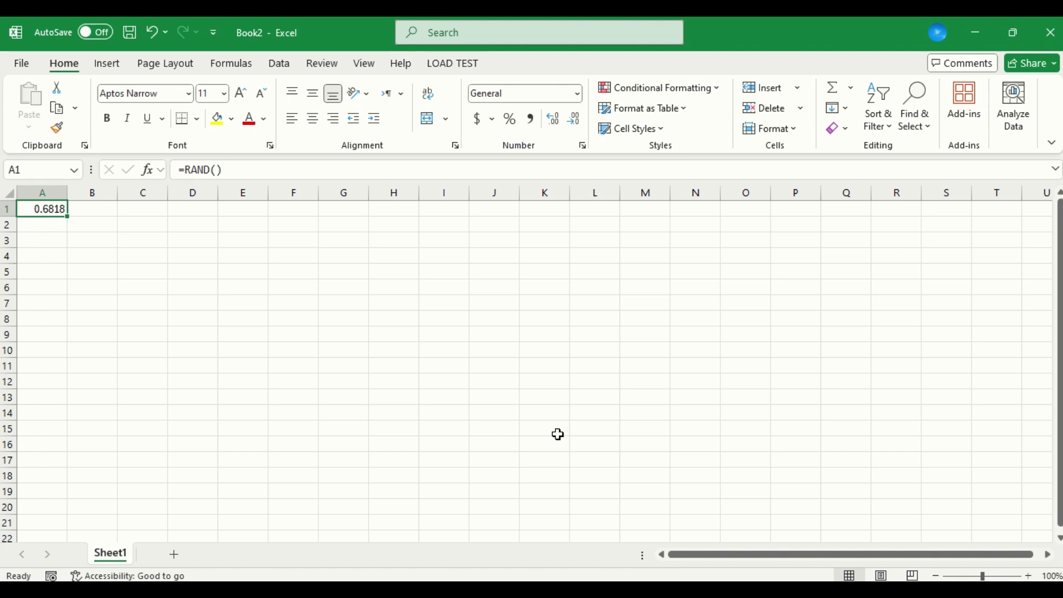
key("alt+Tab")
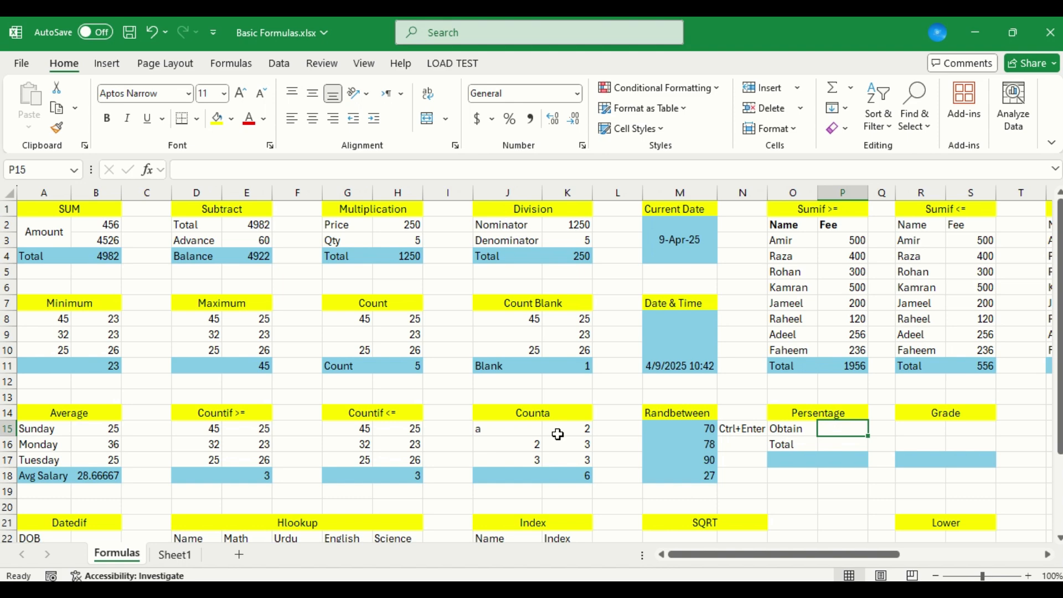
Enter 250 as the Obtain value in P15 and 100 as the Total in P16
type("250")
key("Return")
type("100")
key("Return")
type("=")
key("Up")
key("Up")
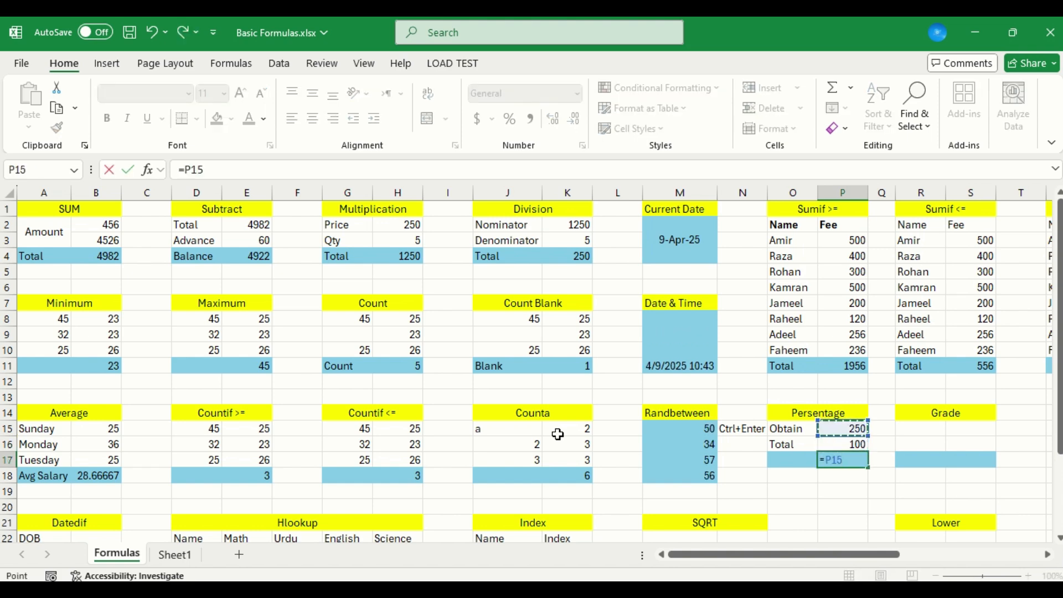
key("Escape")
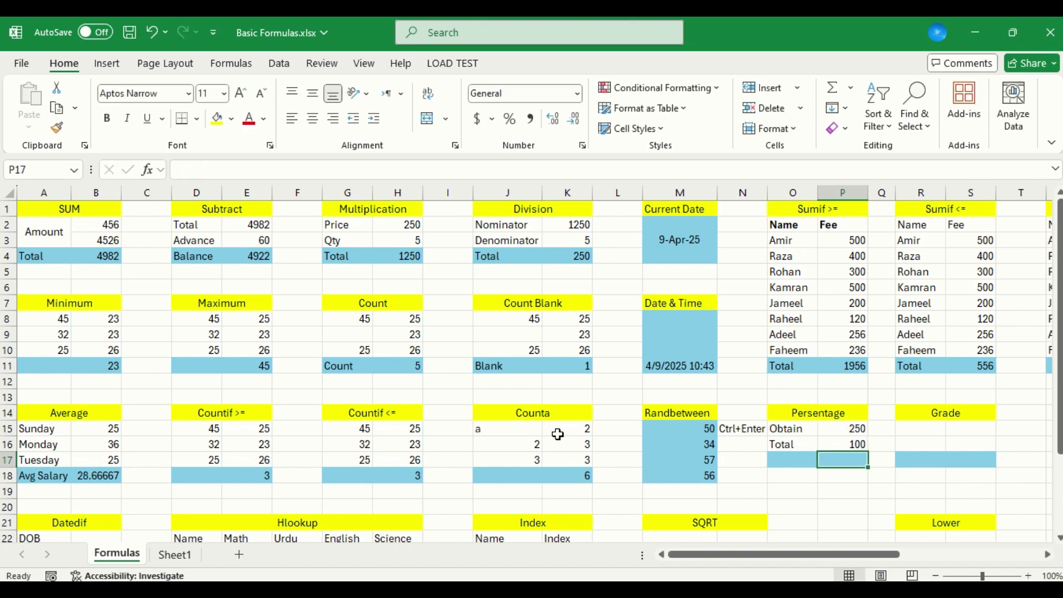
Set the Obtain value in P15 to 120 and the Total in P16 to 150
key("Up")
key("Up")
type("25")
key("Return")
Calculate the percentage in P17 with =P15/P16 and format the cell as a percentage
key("Up")
type("120")
key("Return")
type("150")
key("Return")
type("=")
key("Up")
key("Up")
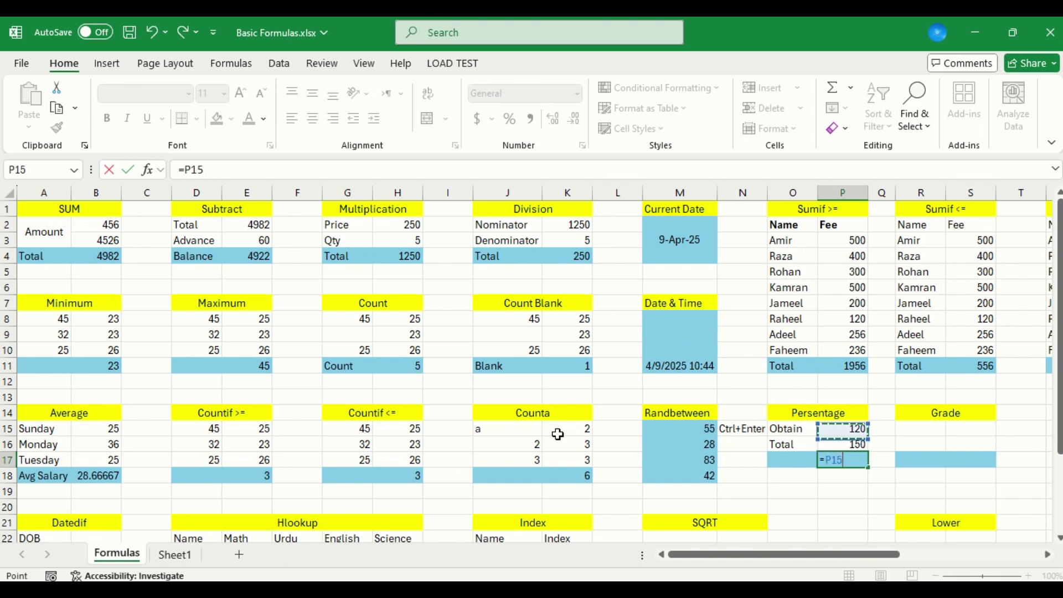
type("/")
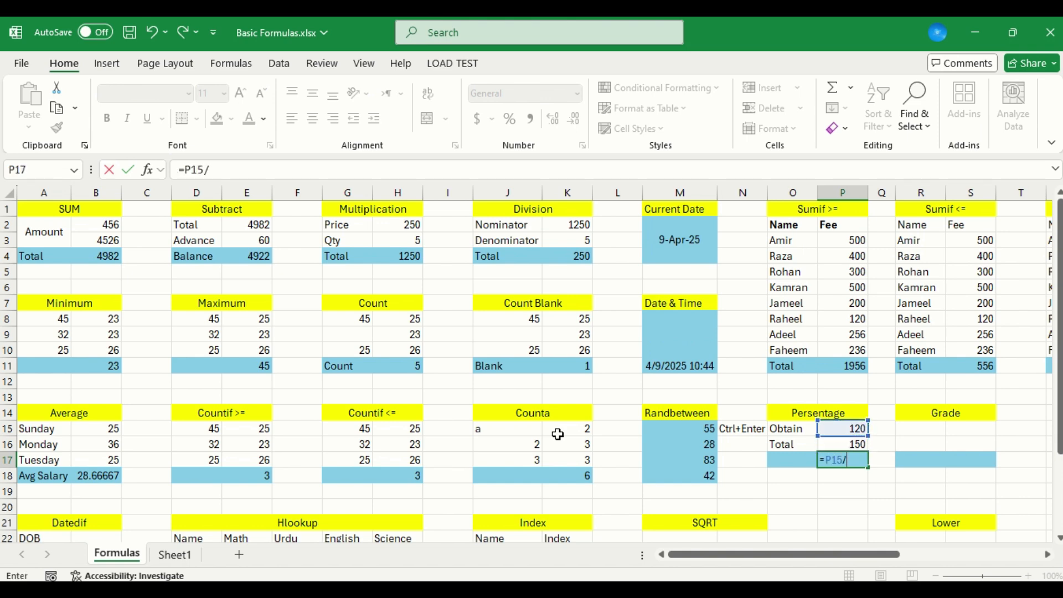
key("Up")
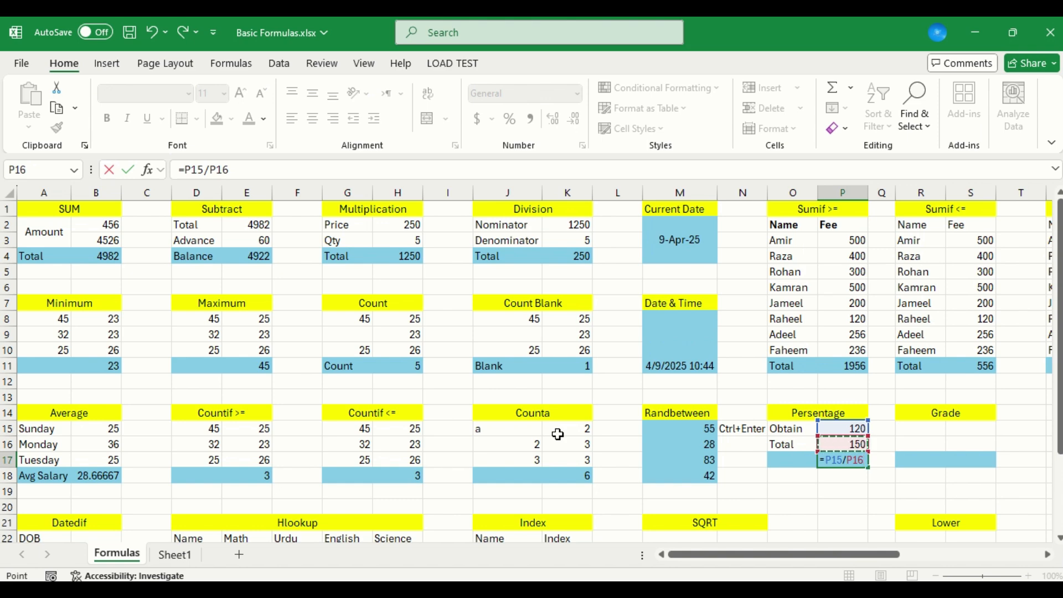
key("Return")
key("Up")
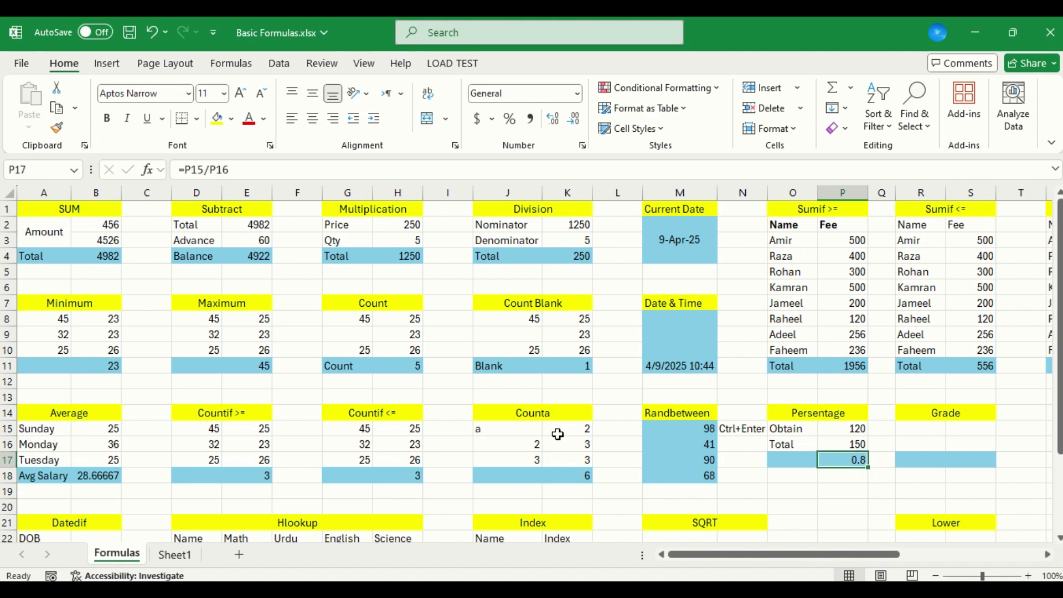
left_click(510, 119)
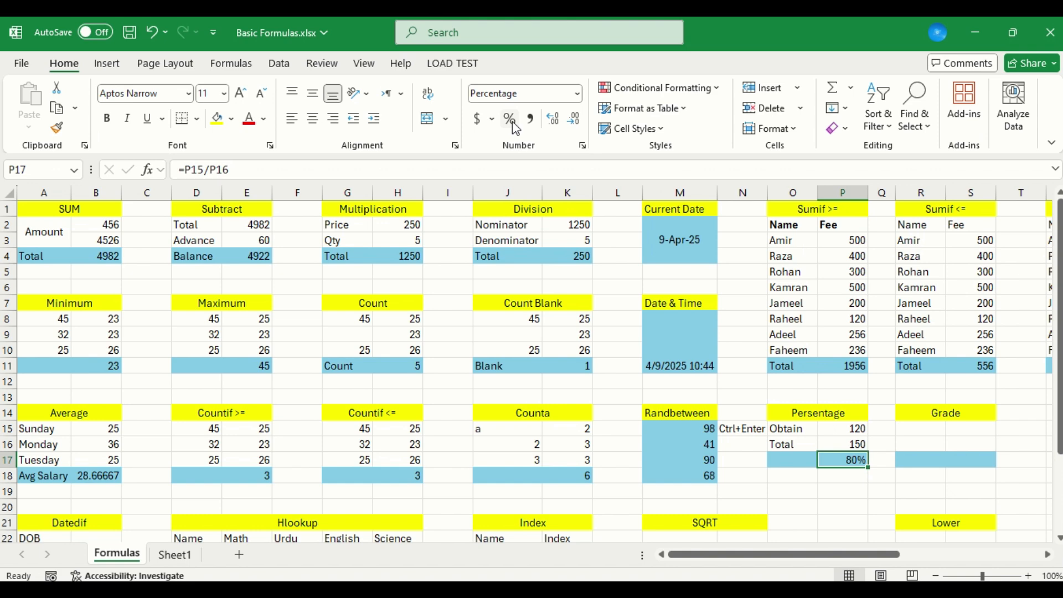
Link S15 in the Grade table to the percentage result in P17
key("Right")
key("Right")
key("Up")
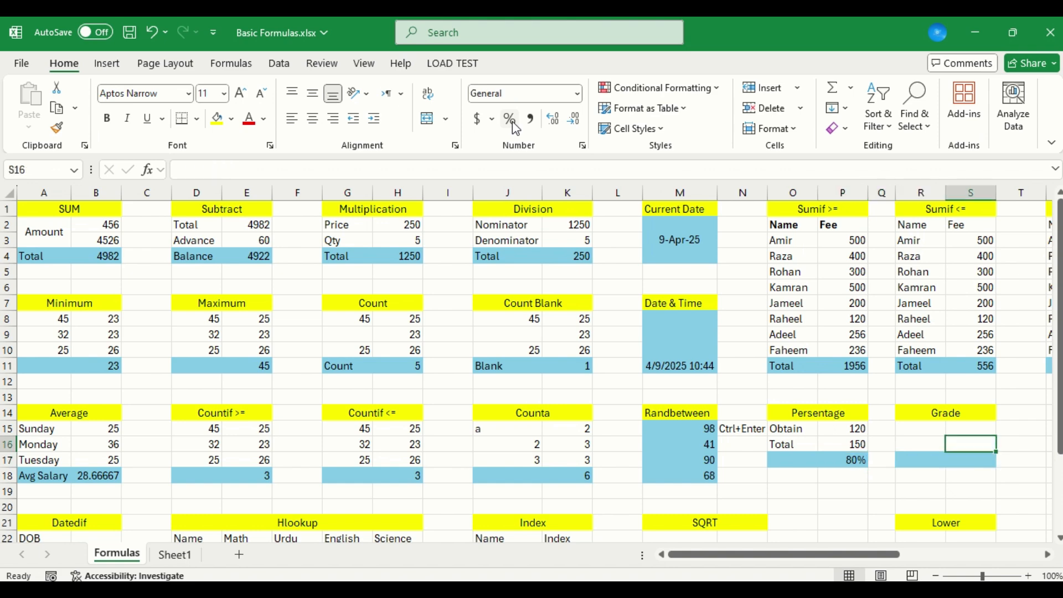
key("Up")
key("Right")
type("=")
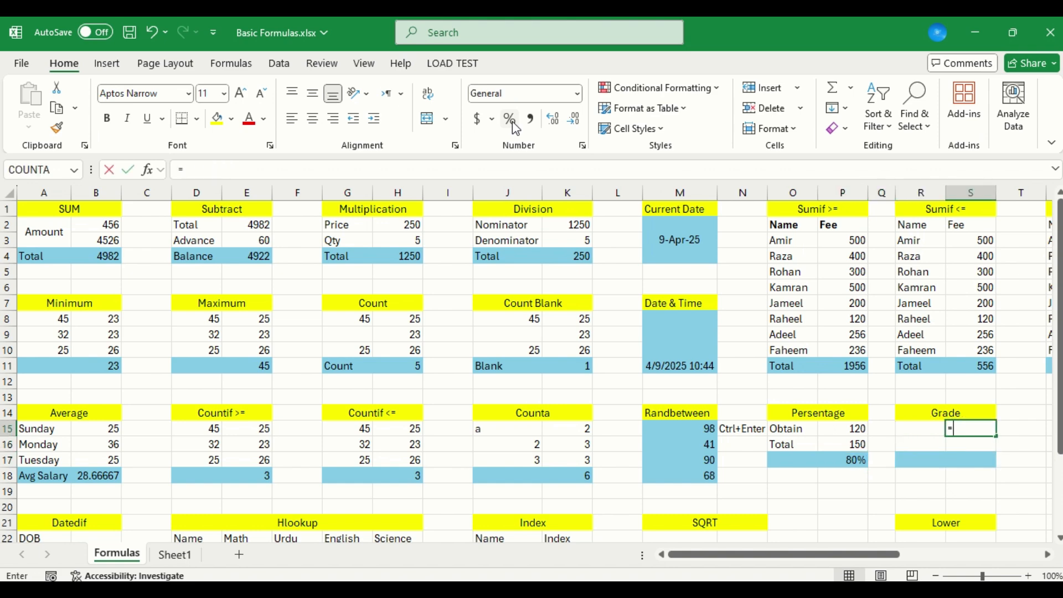
key("Left")
key("Left")
key("Down")
key("Down")
key("Return")
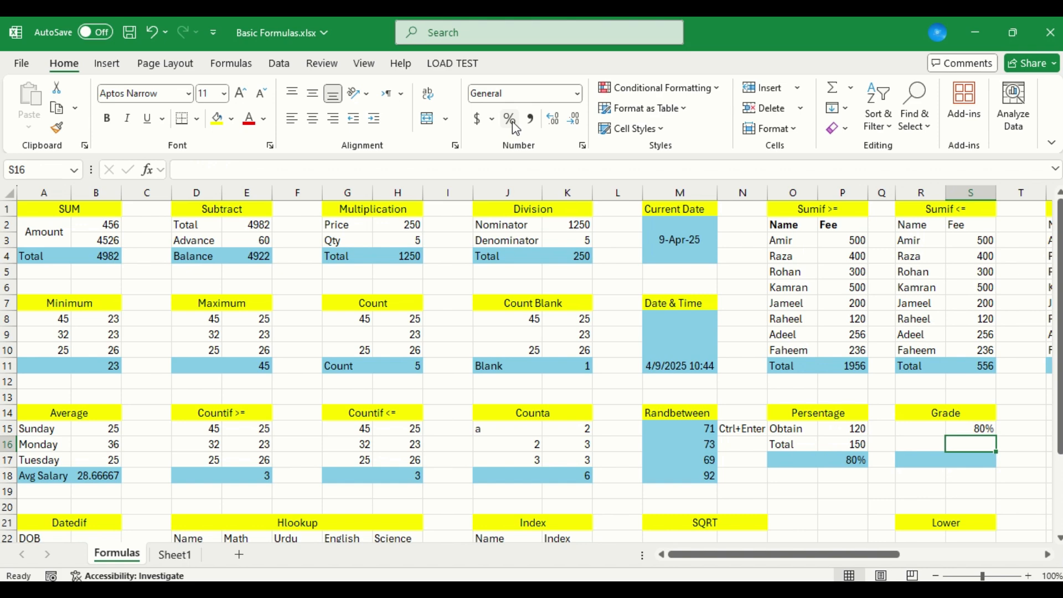
Enter 70% in S16 as the second value of the Grade table
type("70")
key("Return")
key("Up")
type("0")
key("BackSpace")
type("70%")
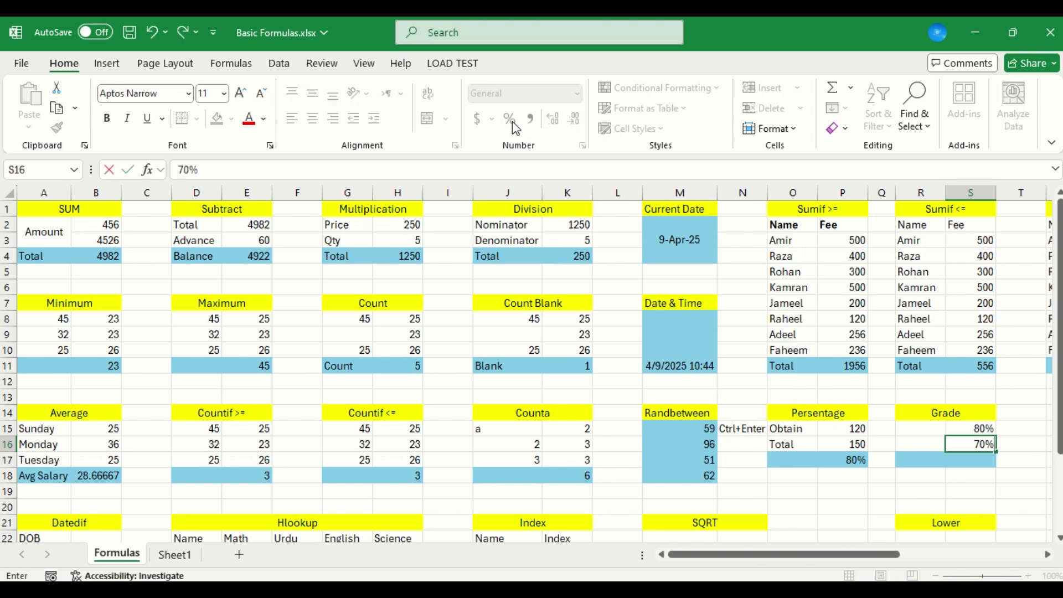
key("Return")
Start an IF formula in S17 of the Grade table that tests S15 against 90 and returns "A+" when met
type("=")
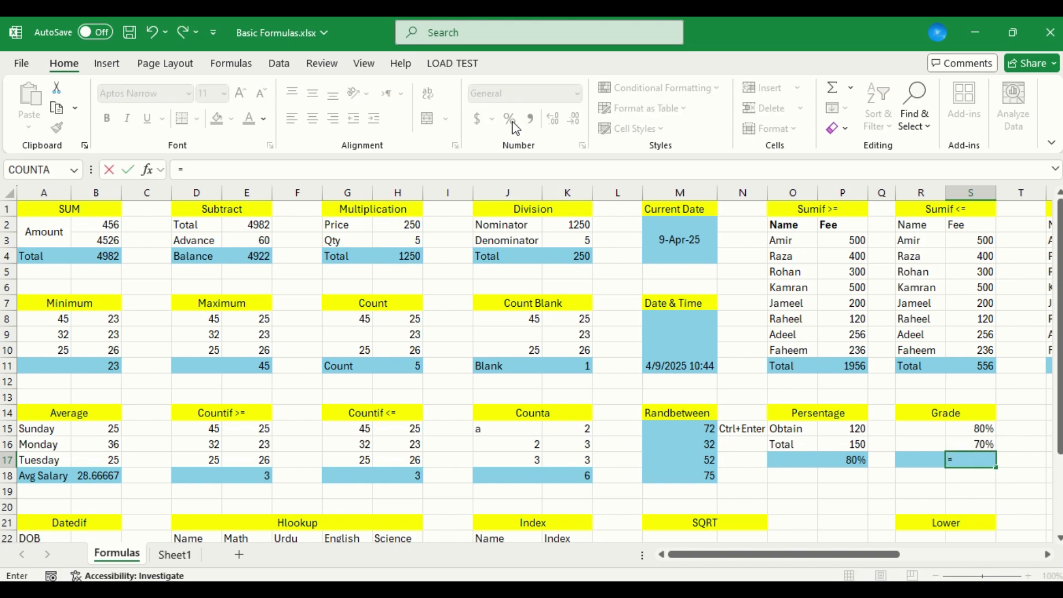
type("if(")
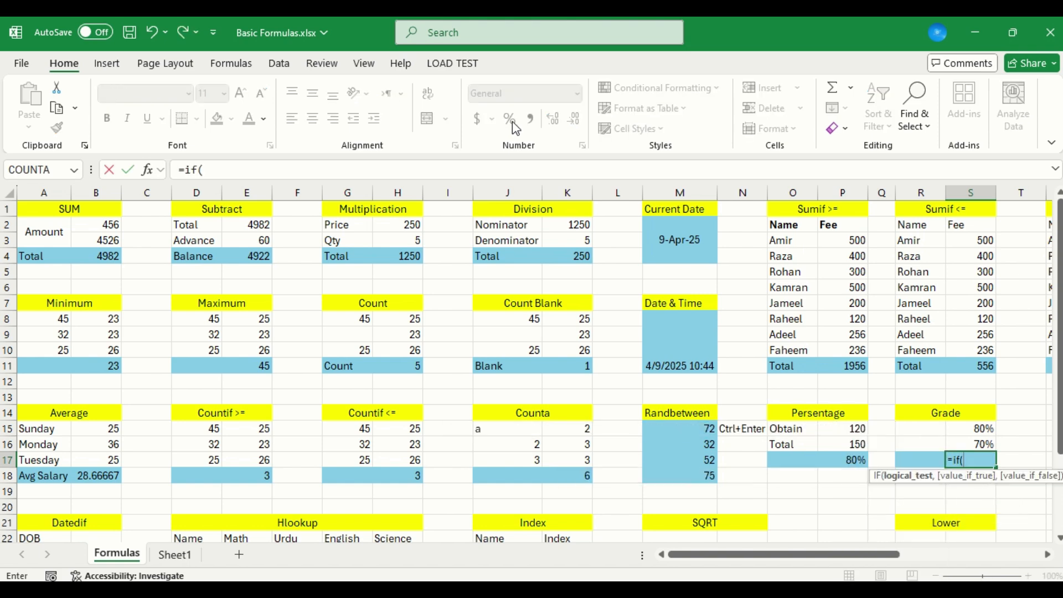
key("Up")
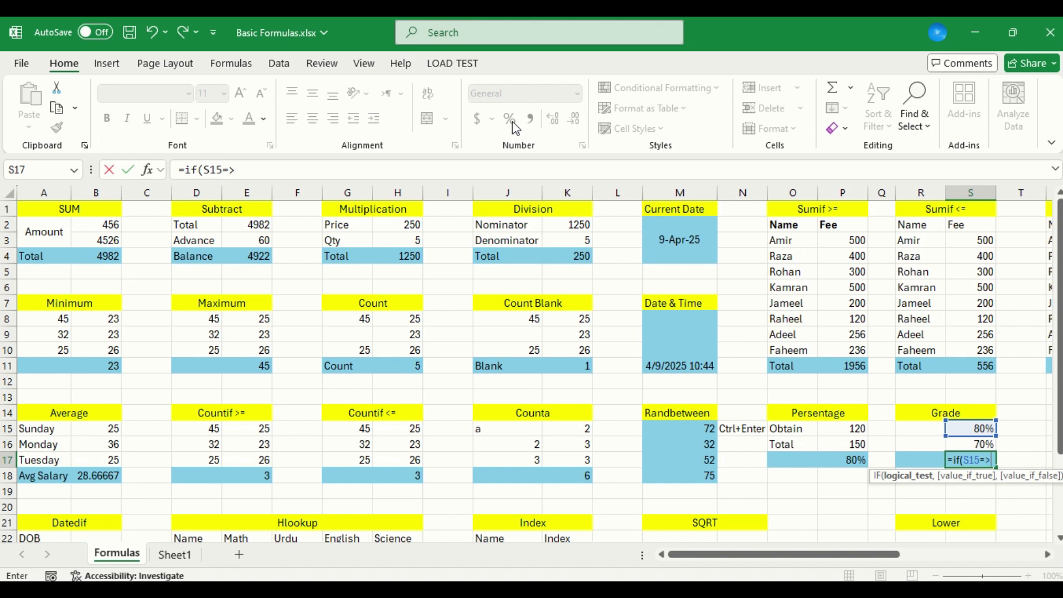
type("=>8")
key("BackSpace")
type("90,")
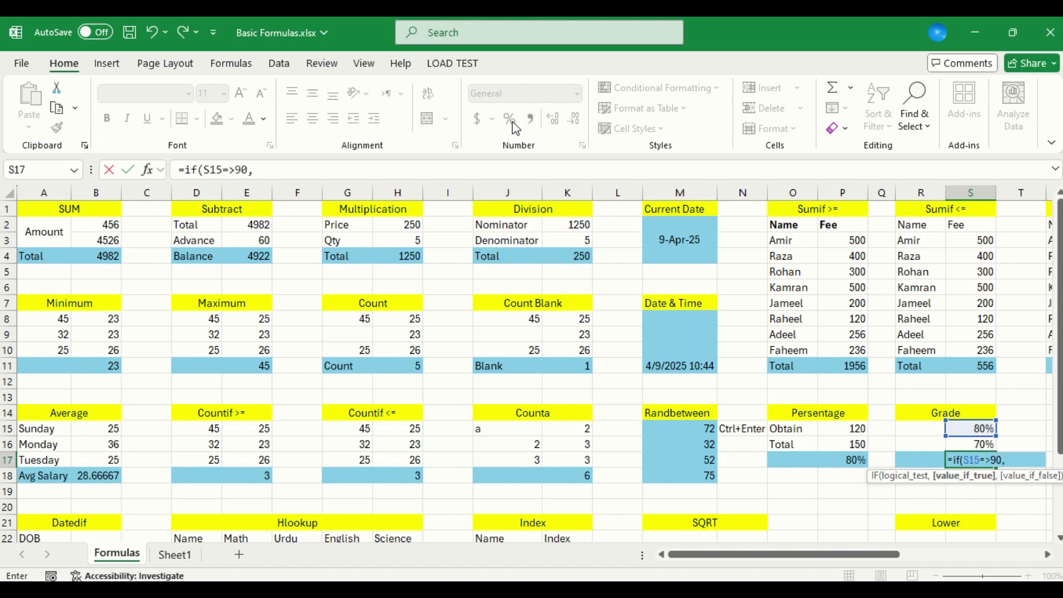
type("\"A+\",")
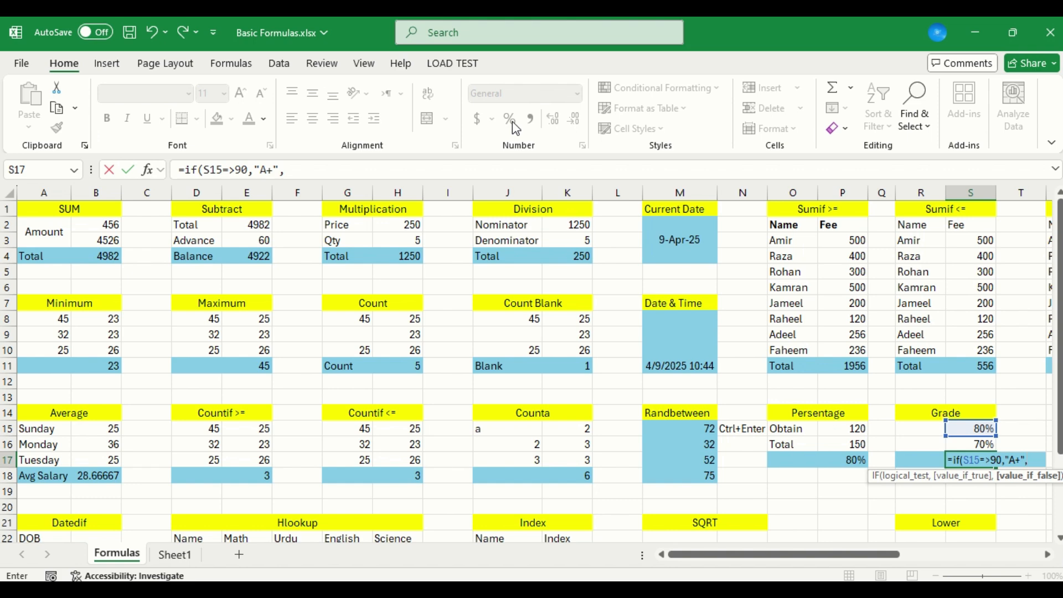
type("IF")
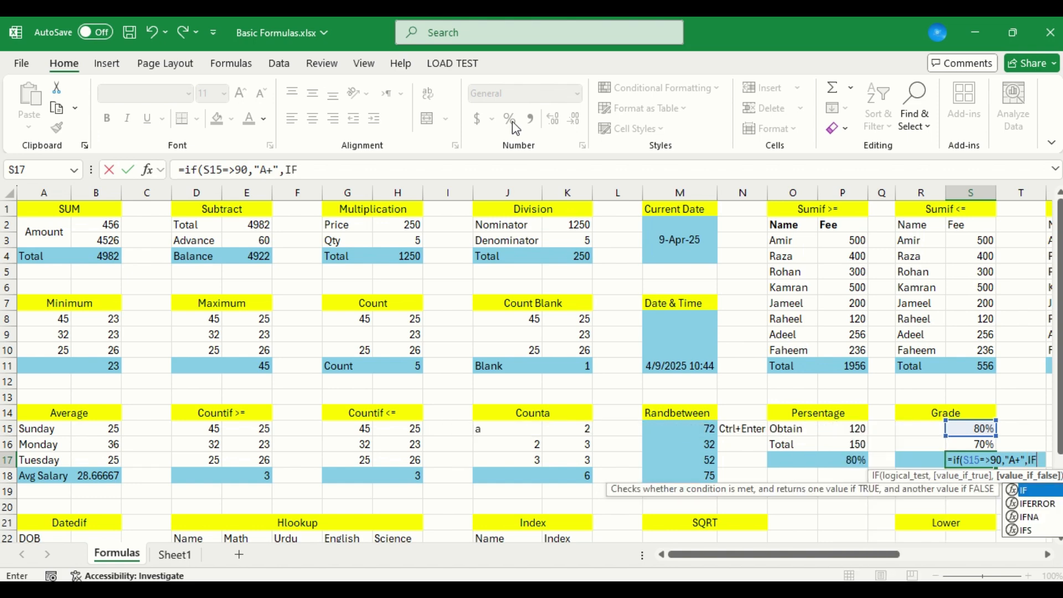
type("(")
Complete the formula with a nested IF(S15>=80%,"A","Fail") and accept the suggested formula correction
key("Up")
key("Up")
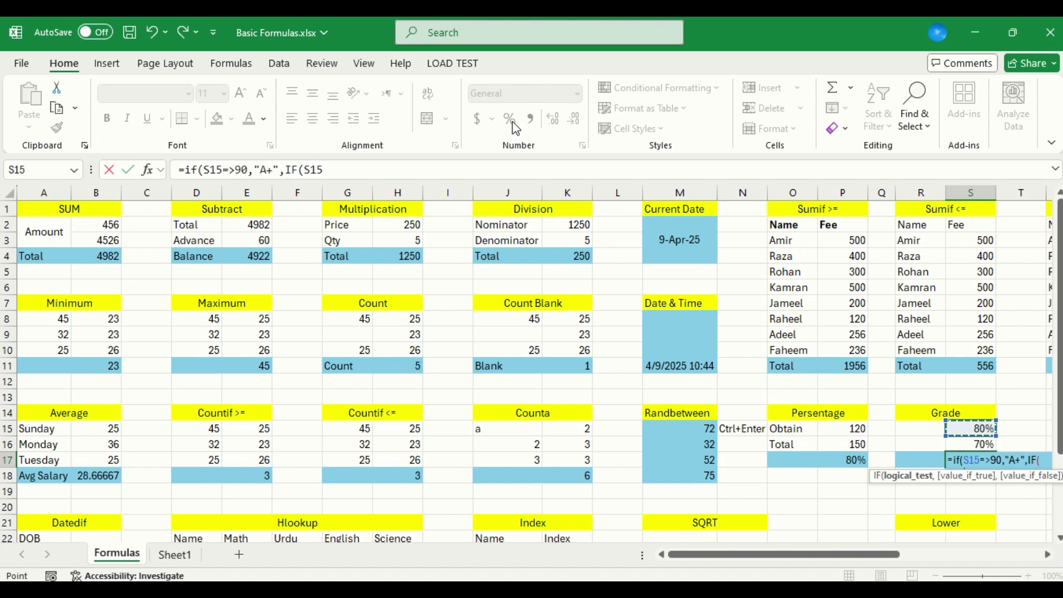
type(">")
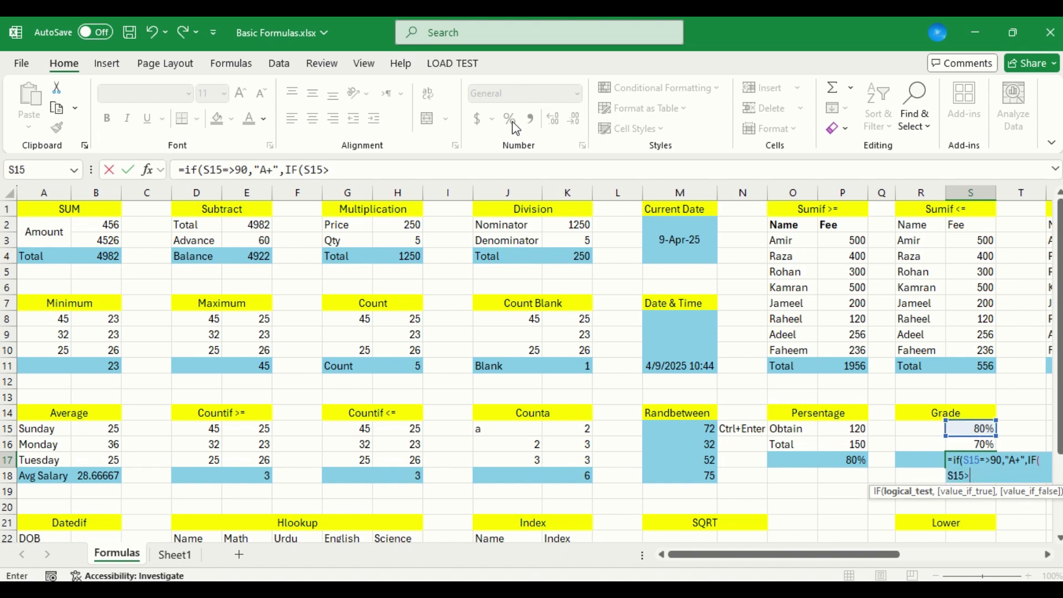
type("=80%,\"")
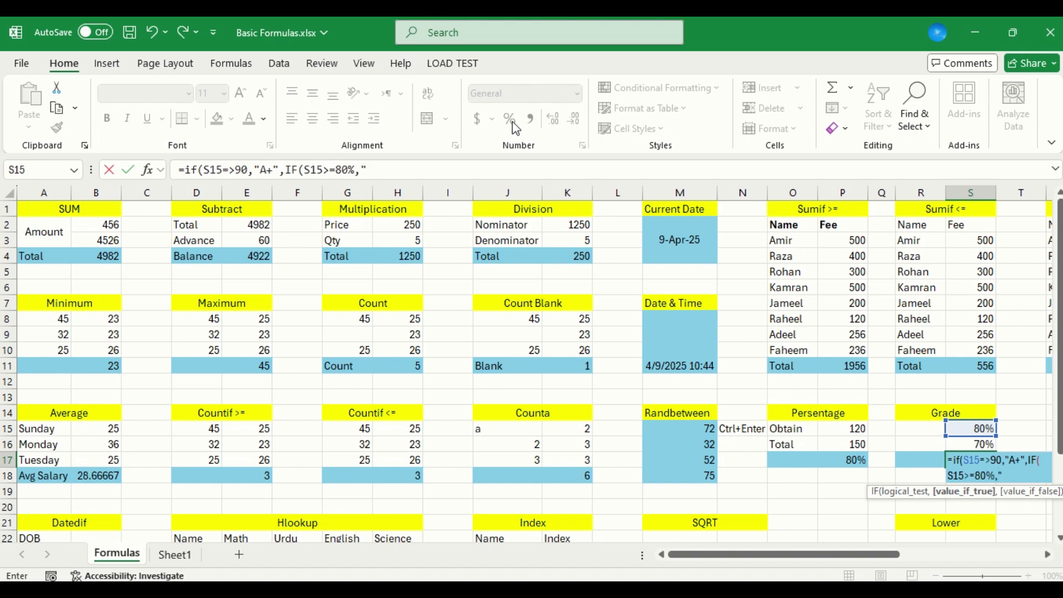
type("A,")
type(",")
type("\"Fail\"")
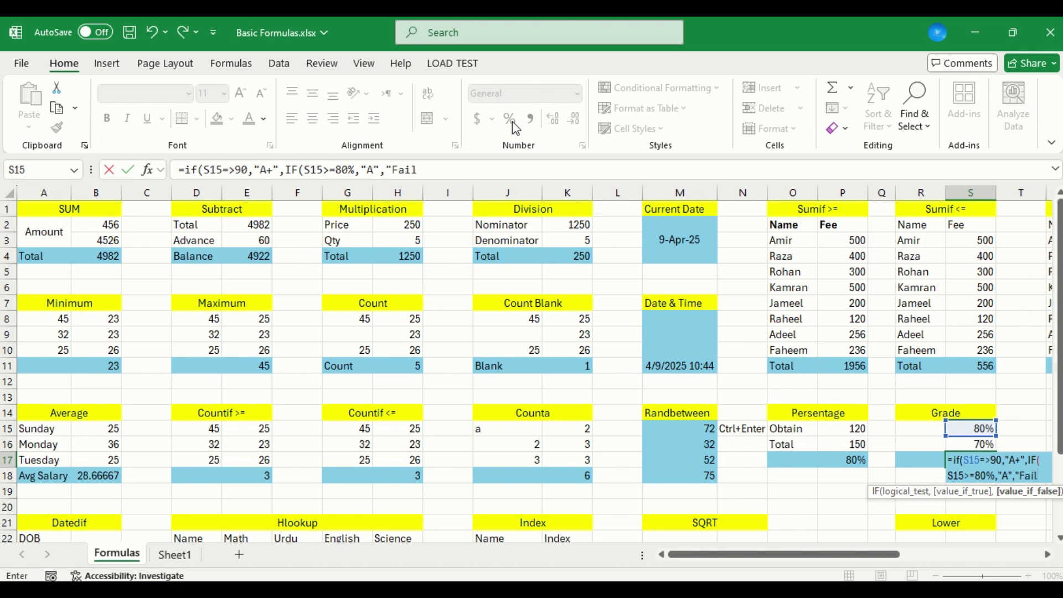
key("Return")
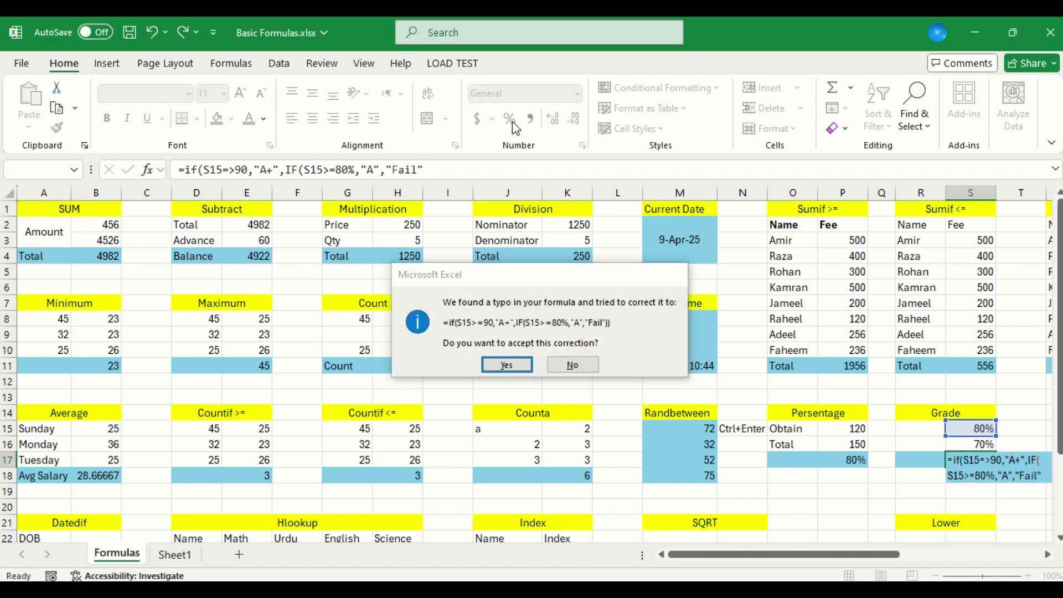
key("Return")
key("Up")
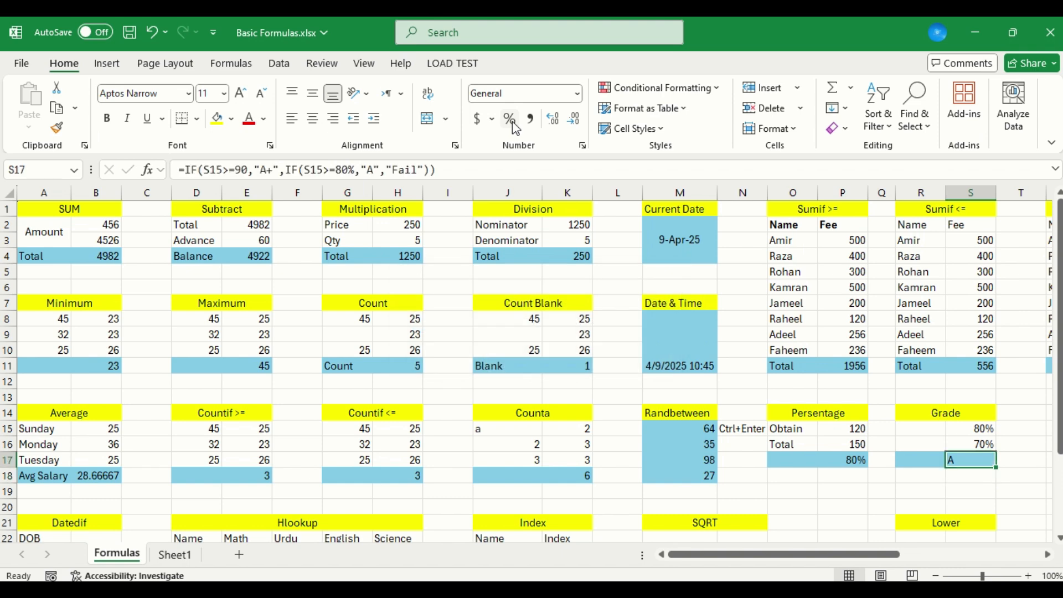
Test the grade formula by setting S15 to 70%, 90% and 91% in turn
key("Up")
key("Up")
type("70%")
key("Return")
key("Up")
type("90%")
key("Return")
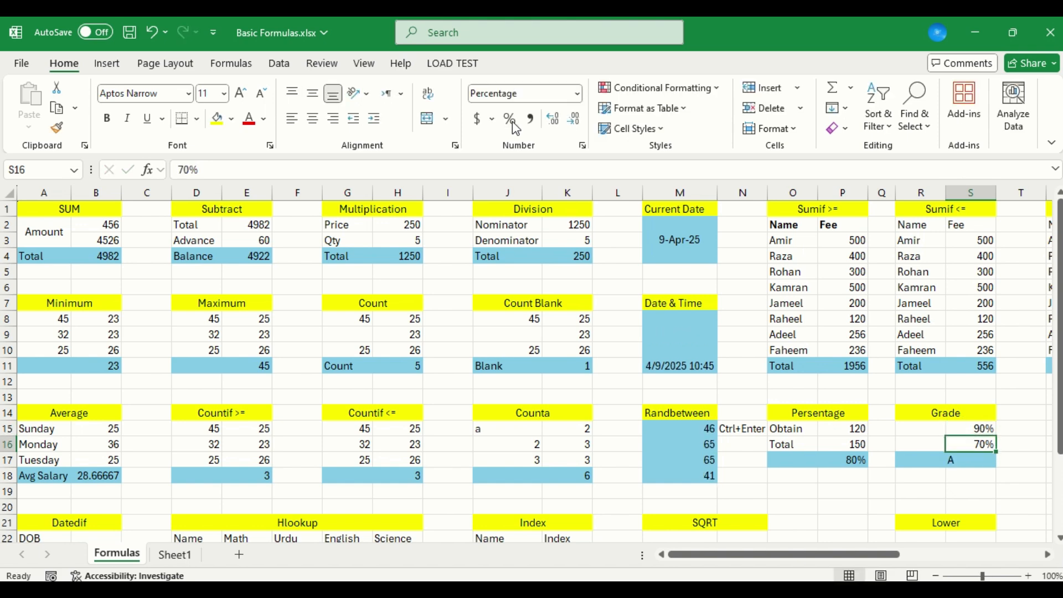
key("Up")
type("91%")
key("Return")
key("Return")
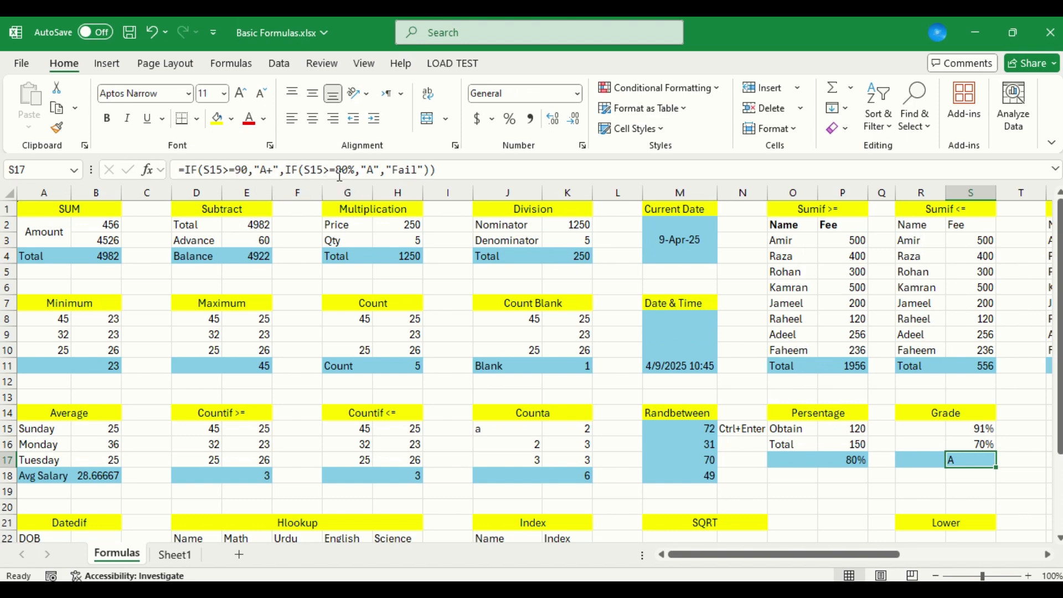
Correct the first condition of the S17 formula so that it compares S15 with 90%
left_click(248, 169)
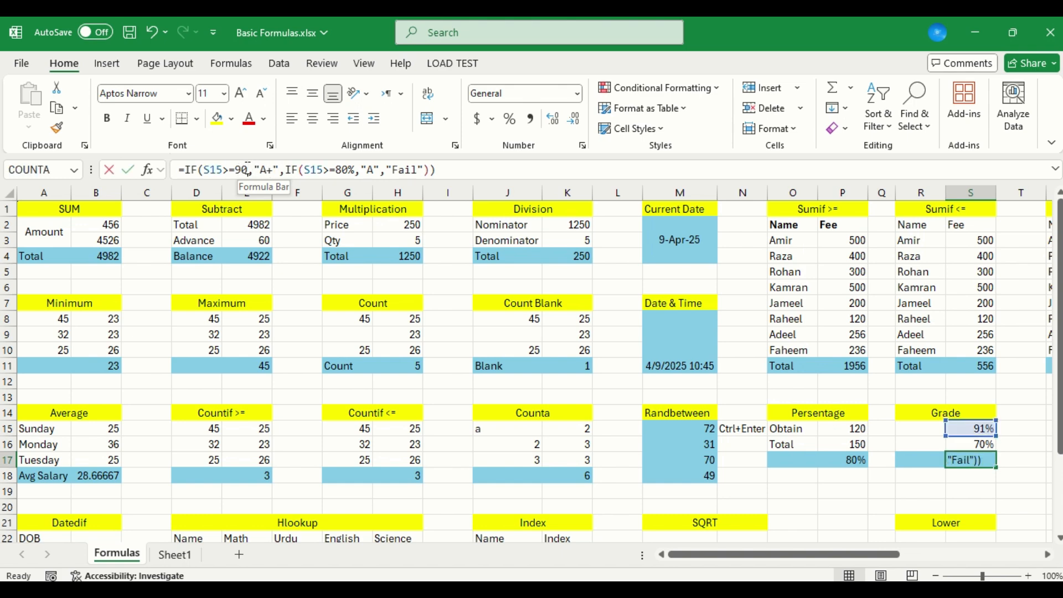
type("%")
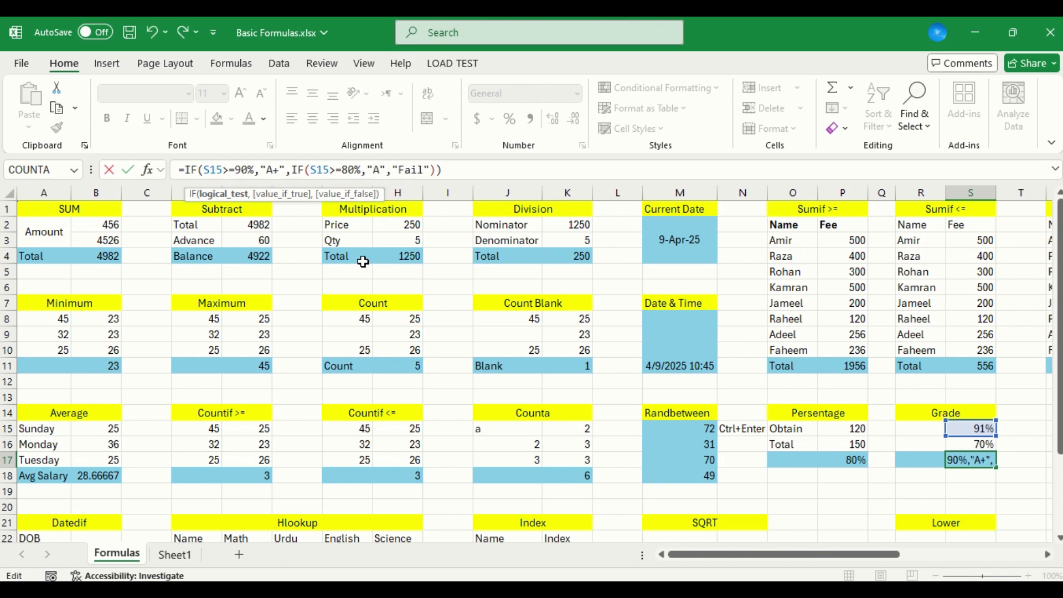
key("ctrl+Return")
key("Return")
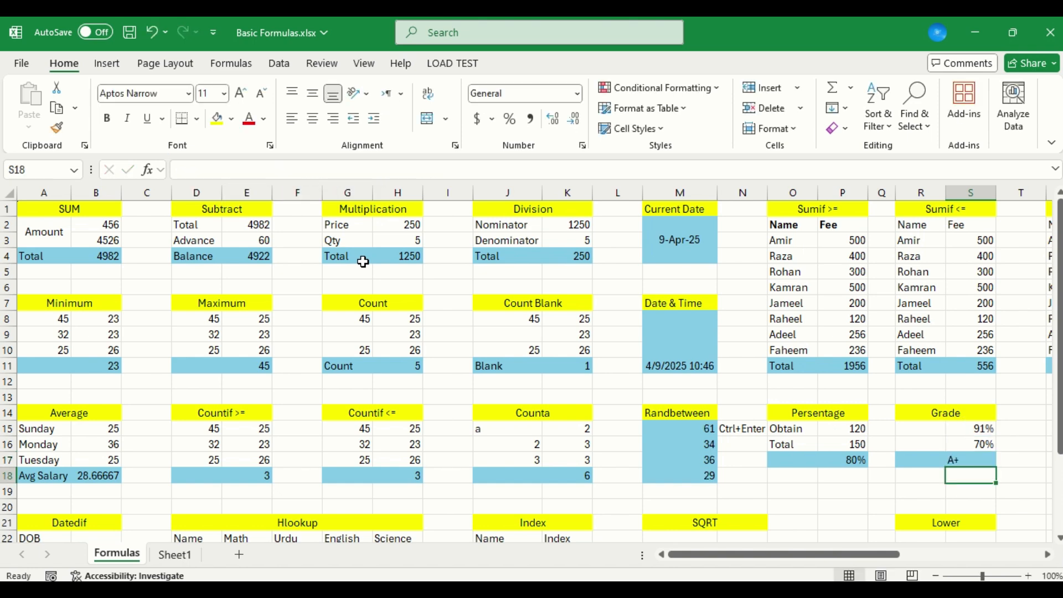
key("Up")
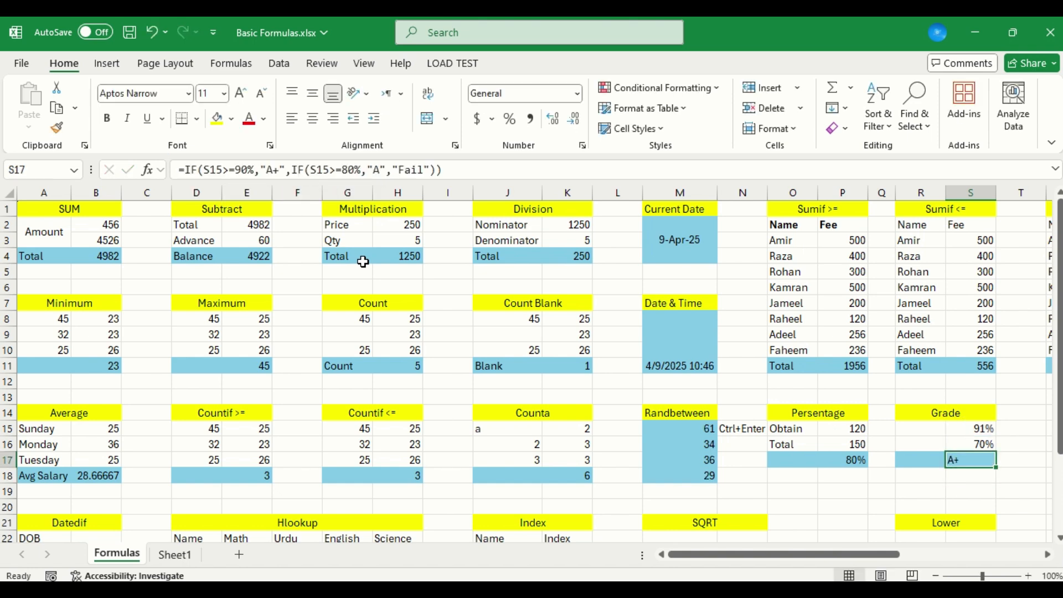
Test the corrected grade formula by setting S15 to 90% and finally to 89%
key("Up")
key("Up")
type("90")
key("Return")
key("Up")
type("89")
key("Return")
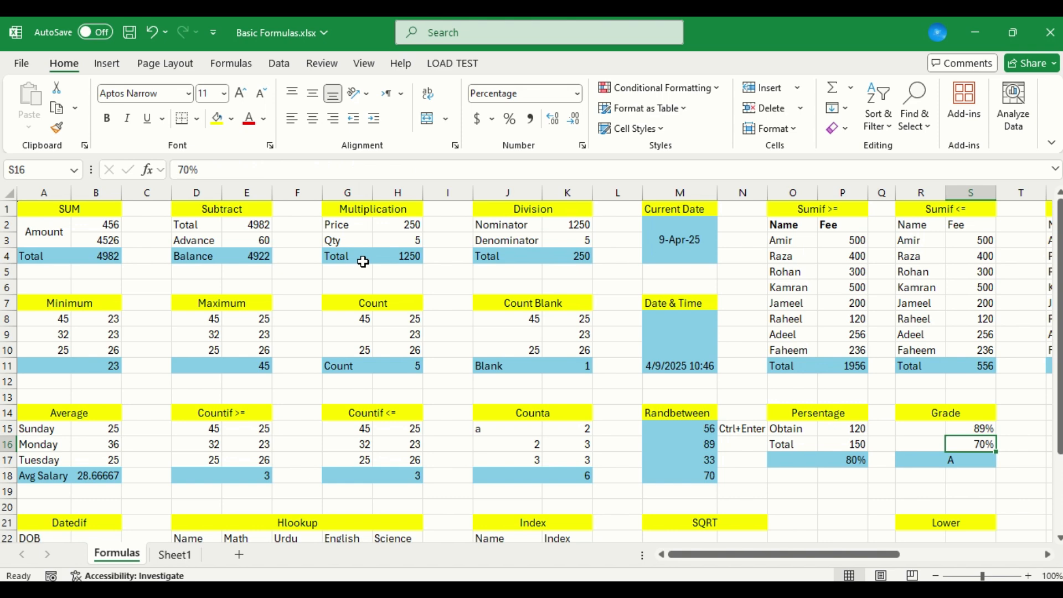
Search for the SUMIFS function and insert it in W11, the Fee result cell of the Sumifs table
key("Right")
key("Right")
key("Right")
key("Right")
key("Right")
key("Right")
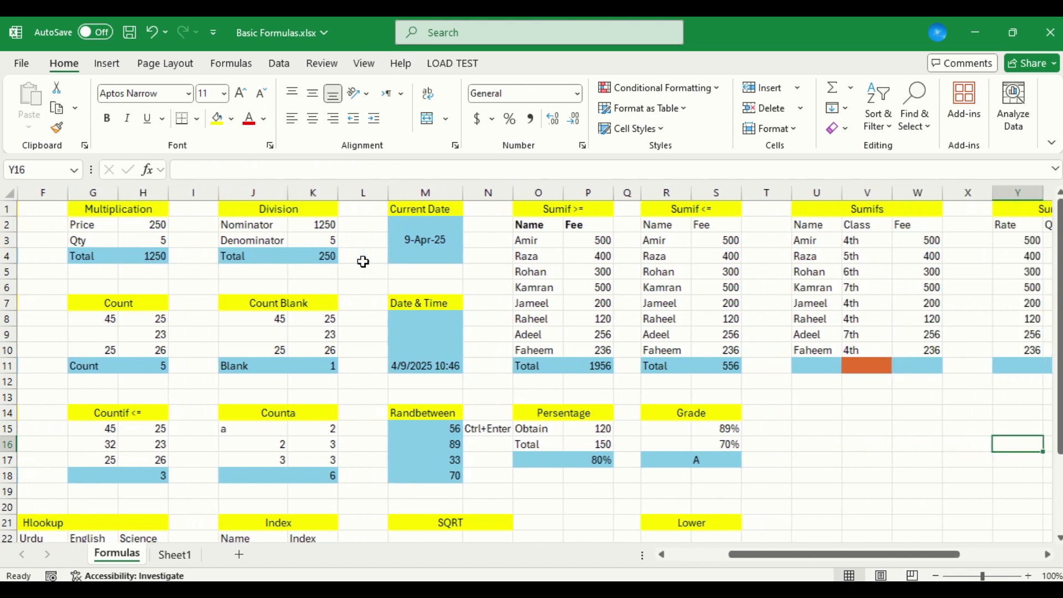
key("Right")
key("Left")
key("Left")
key("Left")
key("Up")
key("Up")
key("Up")
key("Up")
key("Up")
key("Left")
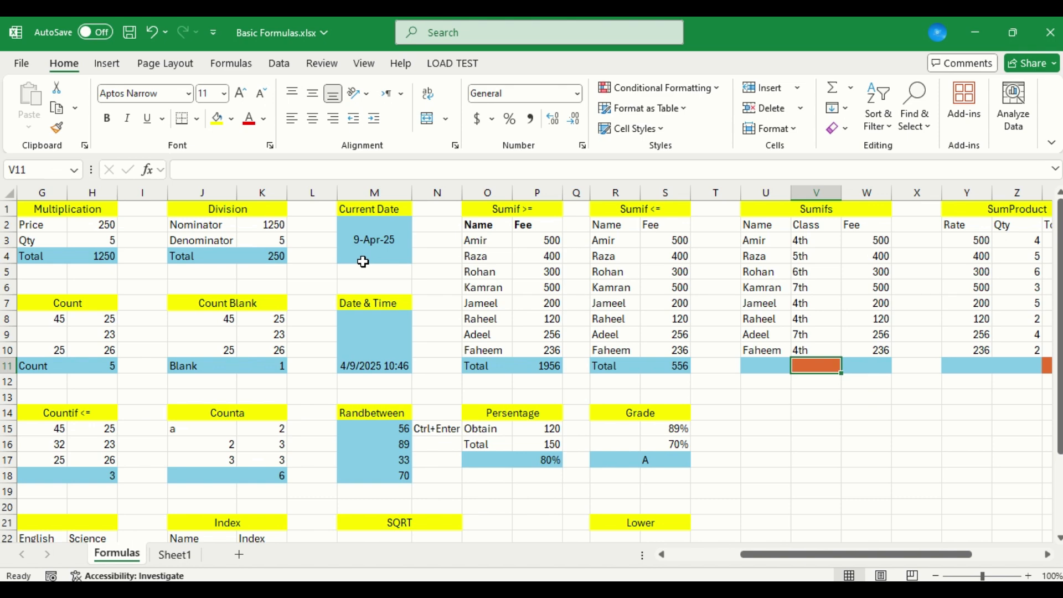
key("Right")
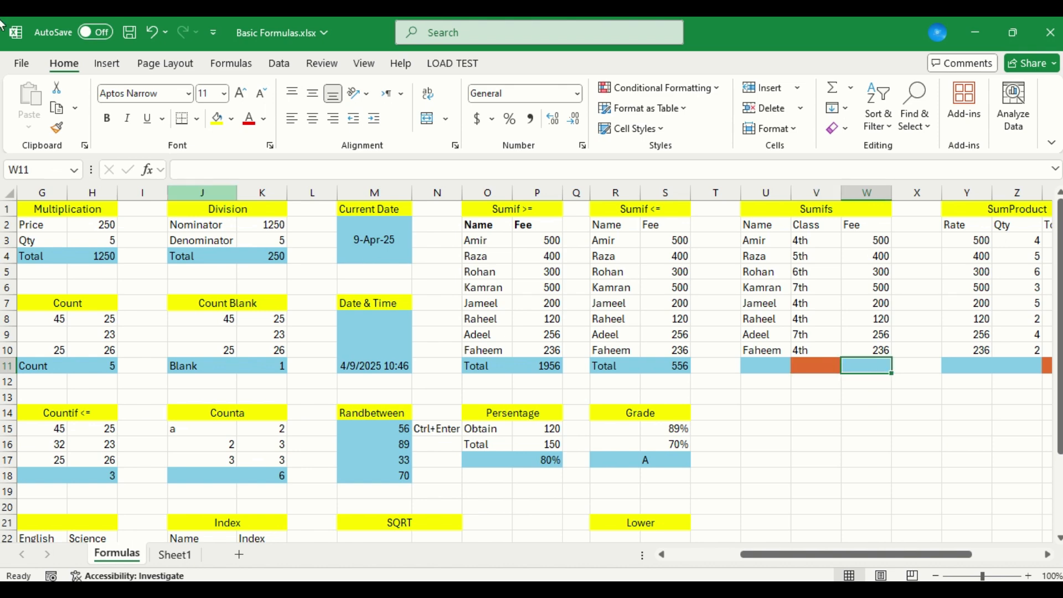
left_click(149, 175)
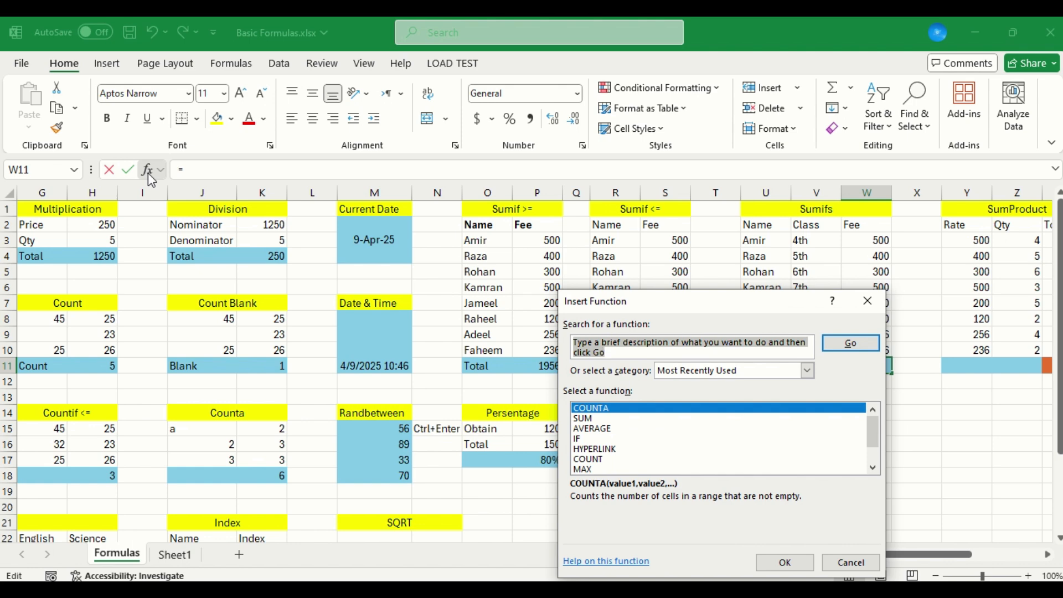
type("sumifs")
key("Return")
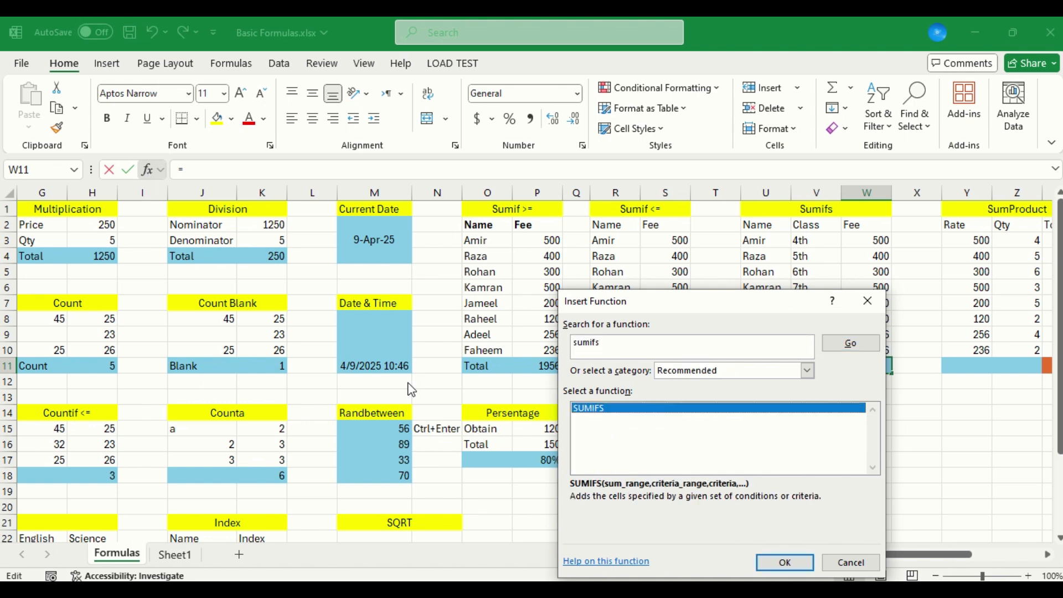
double_click(641, 410)
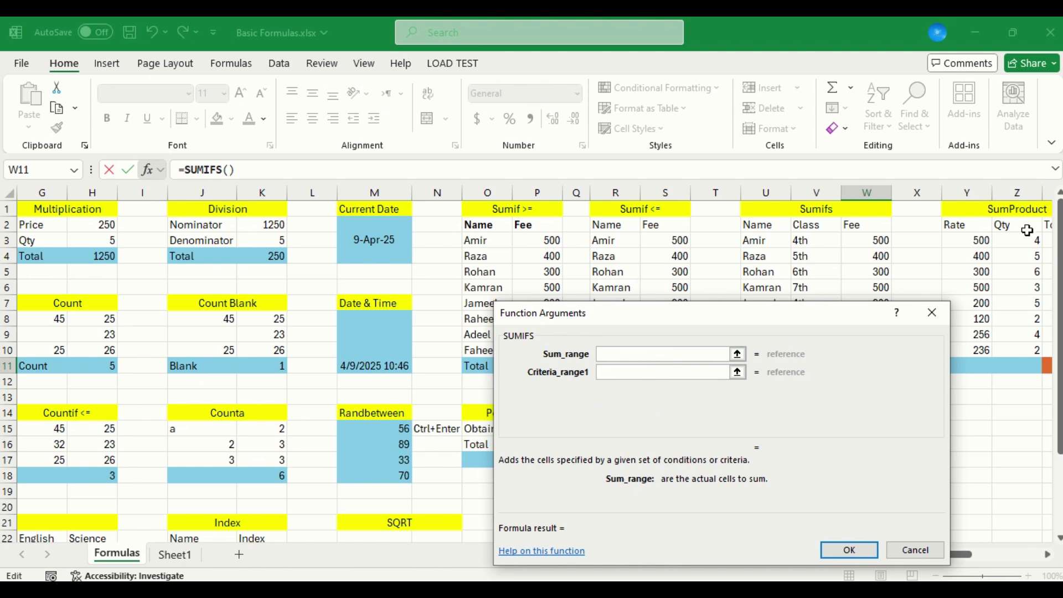
Set the SUMIFS sum range to W3:W10 and try to use V11 as the only criteria range
left_click_drag(814, 321, 448, 270)
left_click_drag(878, 240, 877, 352)
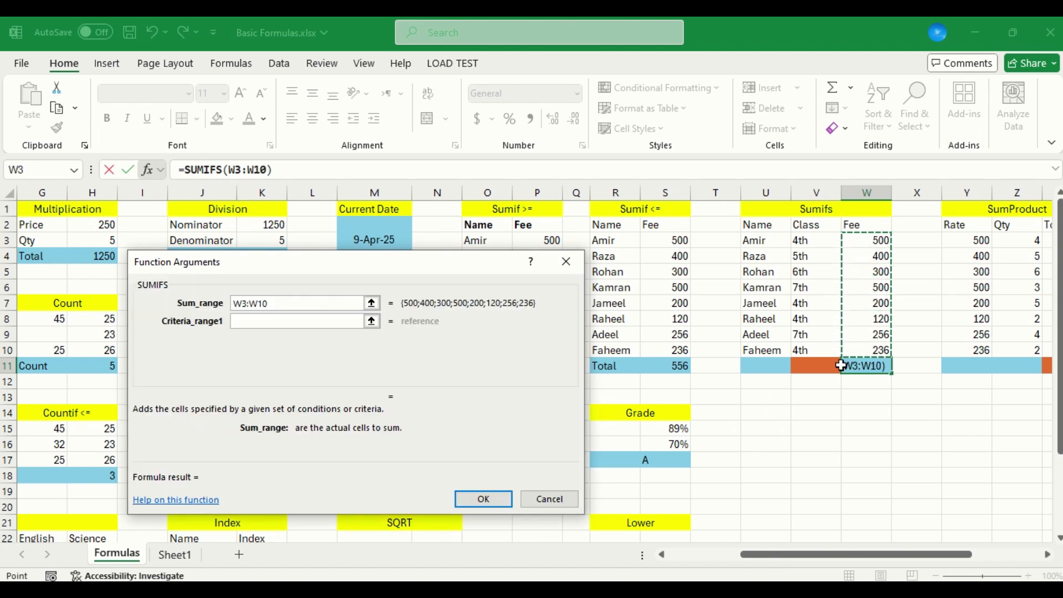
left_click(318, 320)
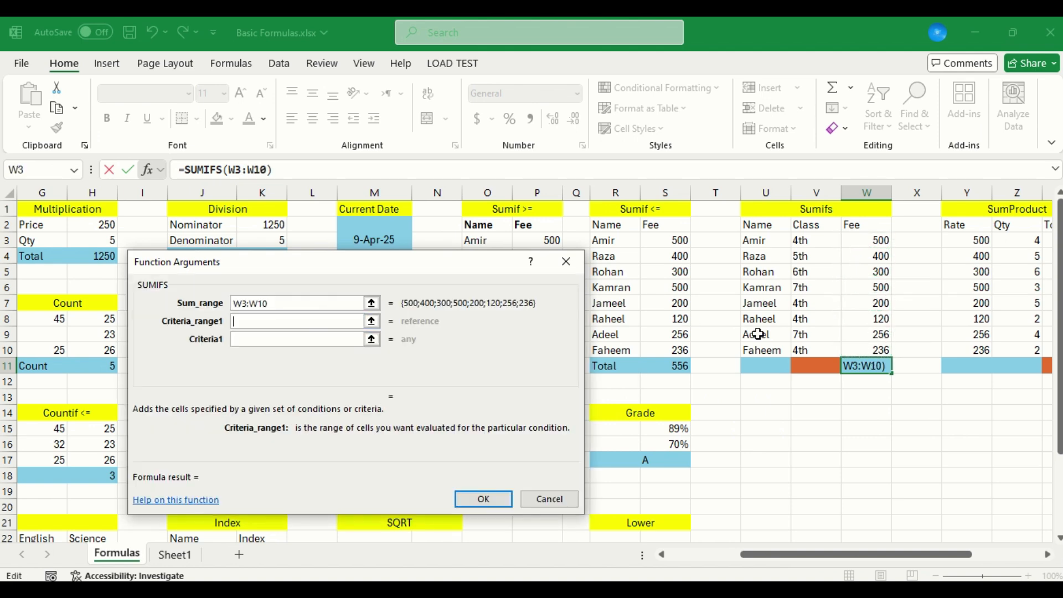
left_click(814, 369)
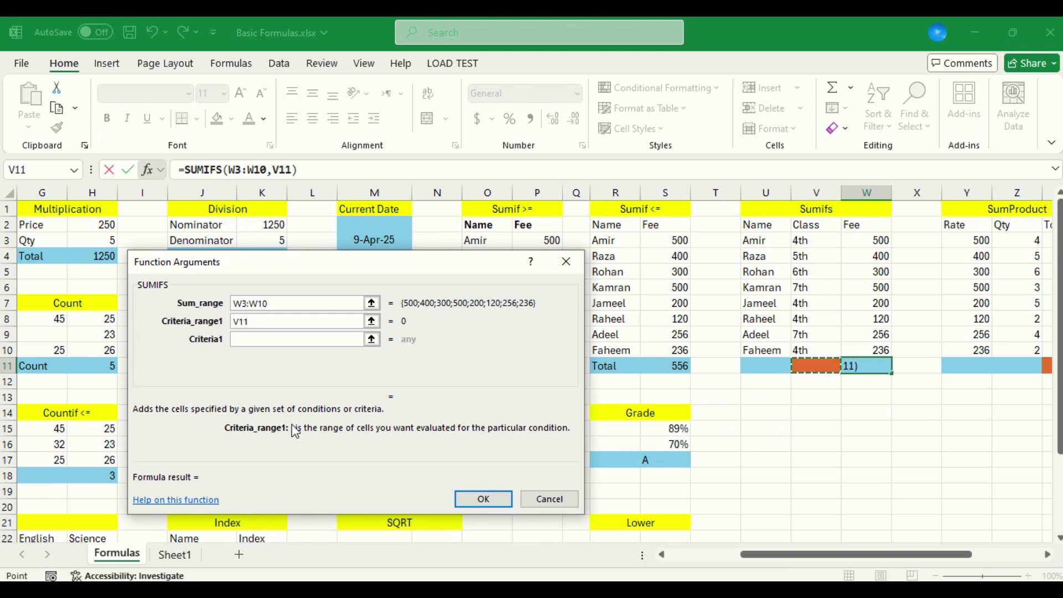
left_click(473, 506)
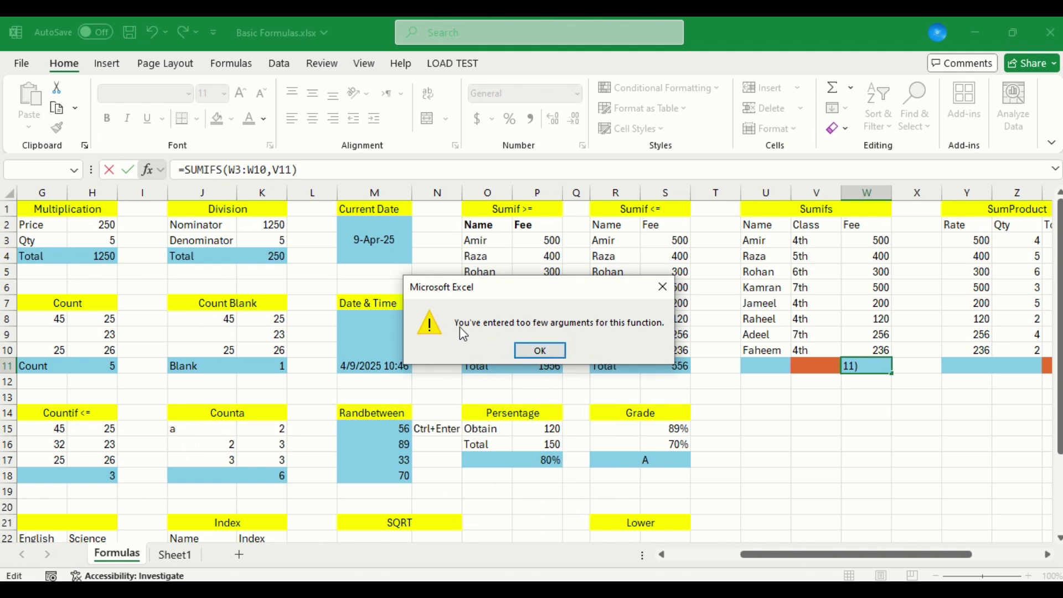
left_click(540, 351)
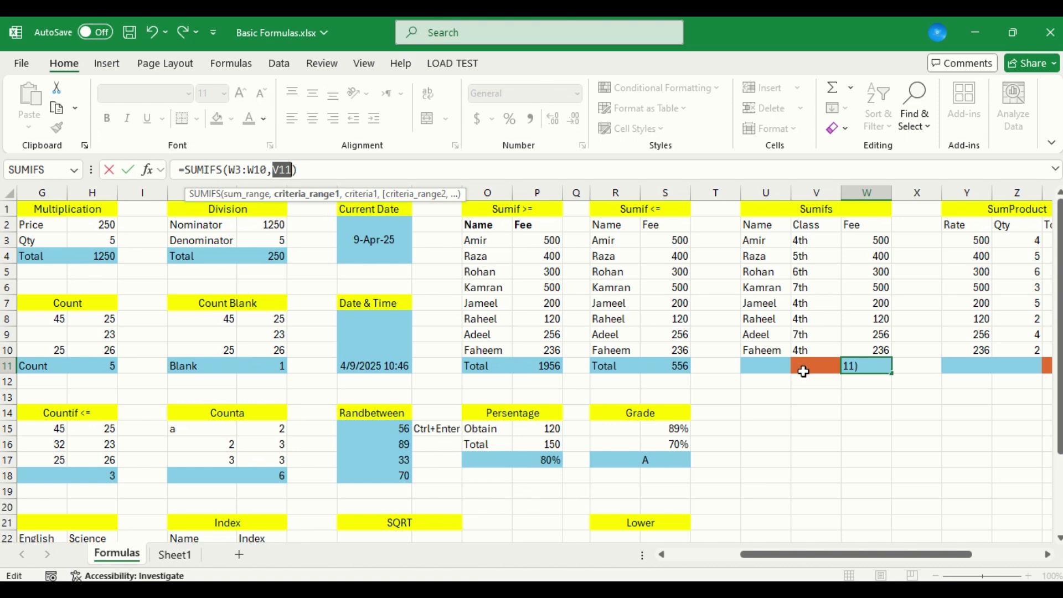
Correct the W11 formula to use V3:V10 as the criteria range and V11 as the criterion
left_click(295, 171)
type(",")
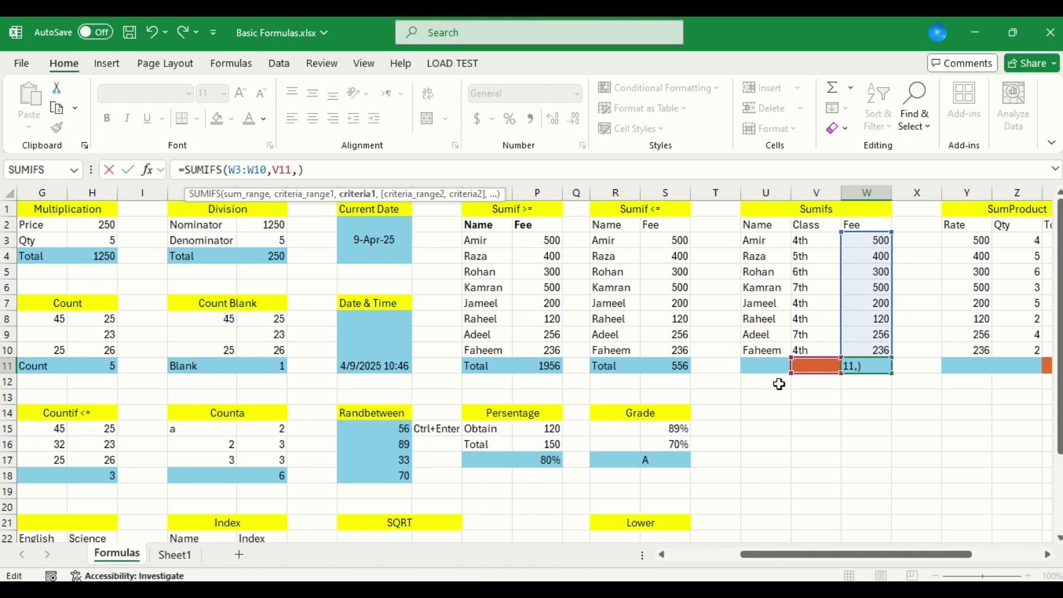
left_click_drag(810, 363, 808, 243)
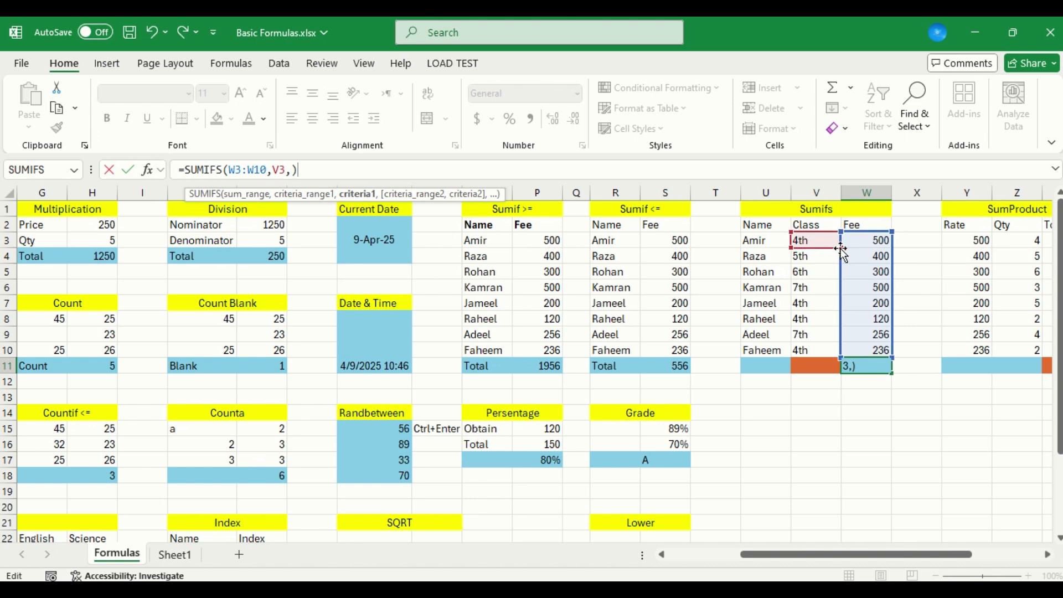
left_click_drag(839, 248, 841, 358)
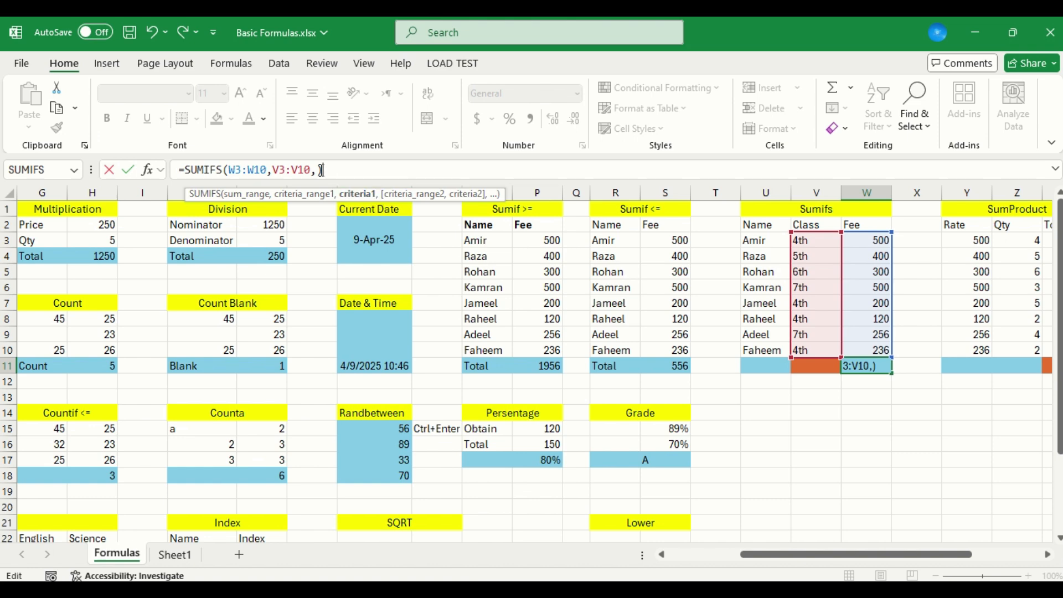
left_click(809, 368)
key("Return")
key("Up")
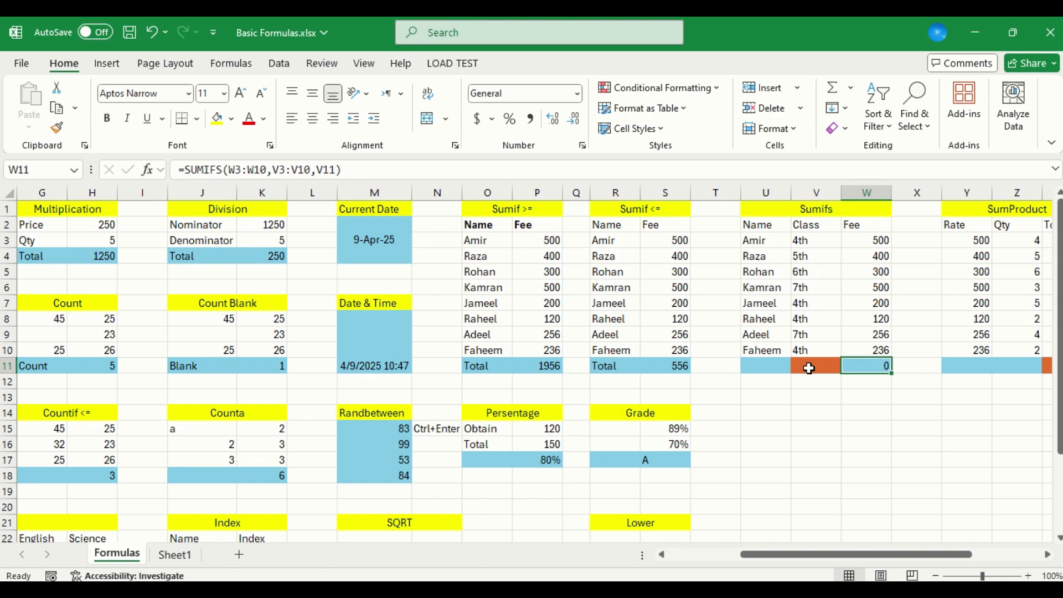
Enter 4th as the class criterion in V11 of the Sumifs table
left_click(810, 368)
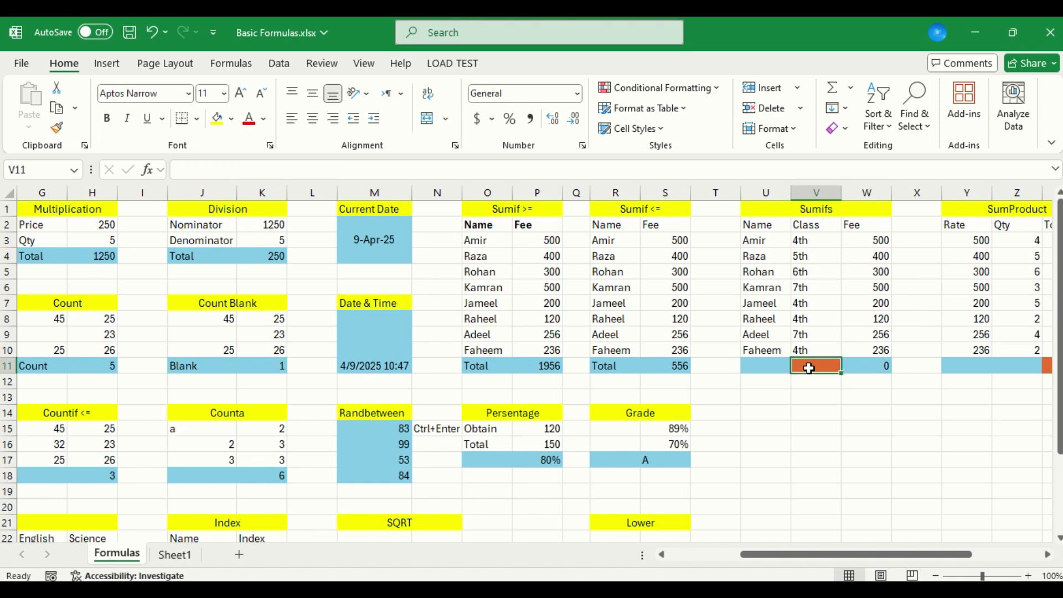
type("4th")
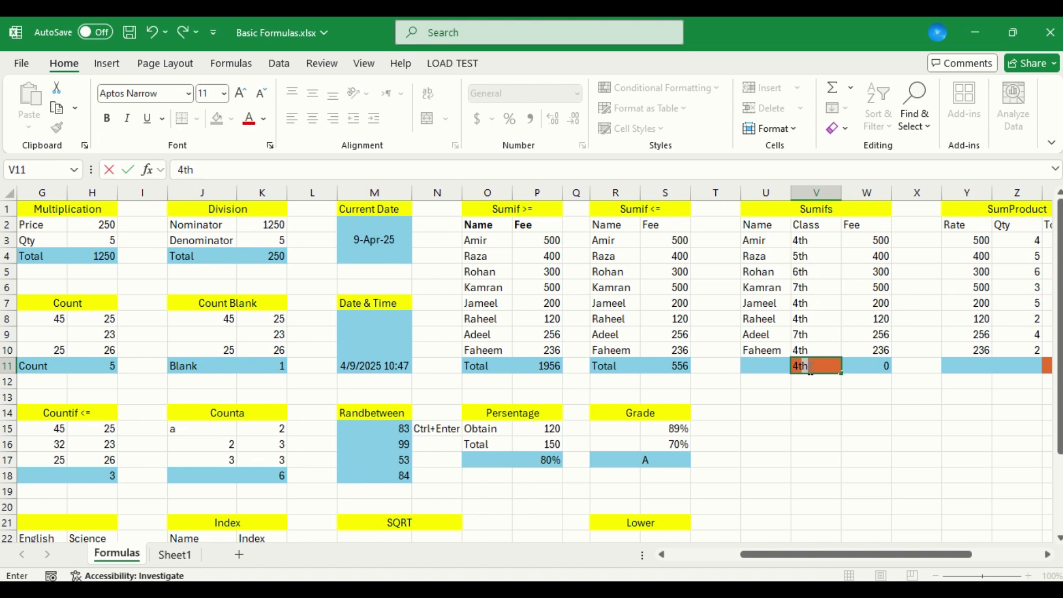
key("Return")
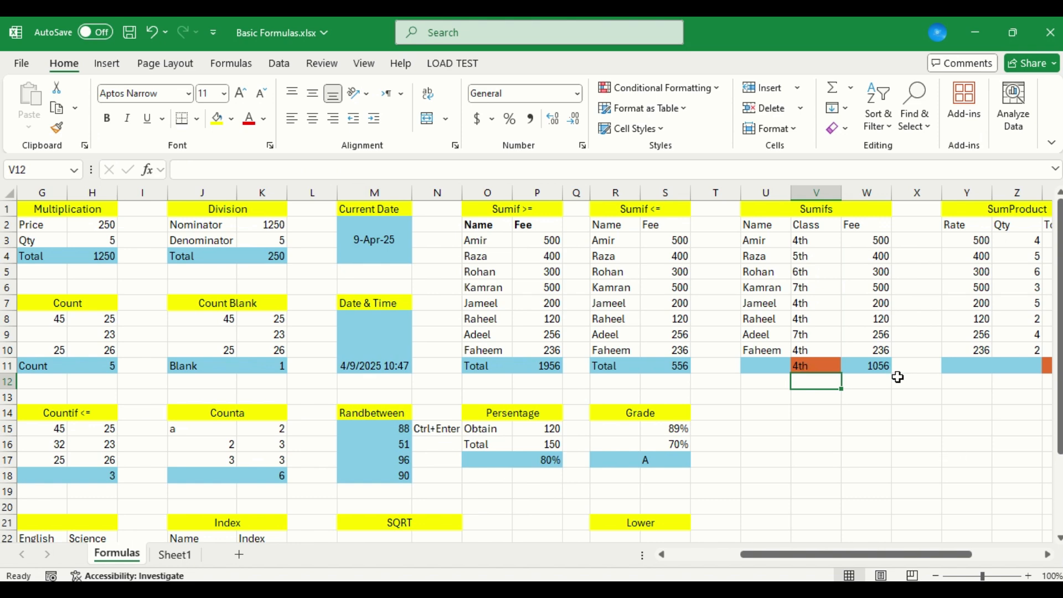
Check the W11 formula against the Class and Fee entries in the Sumifs table's rows
left_click(878, 365)
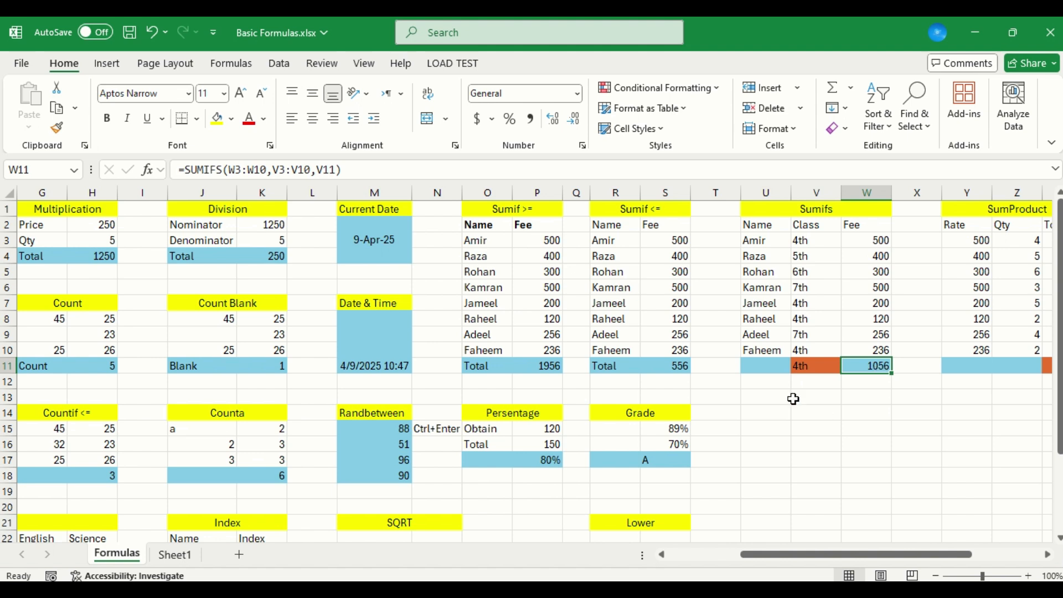
key("Up")
key("Up")
key("Up")
key("Up")
key("Up")
key("Up")
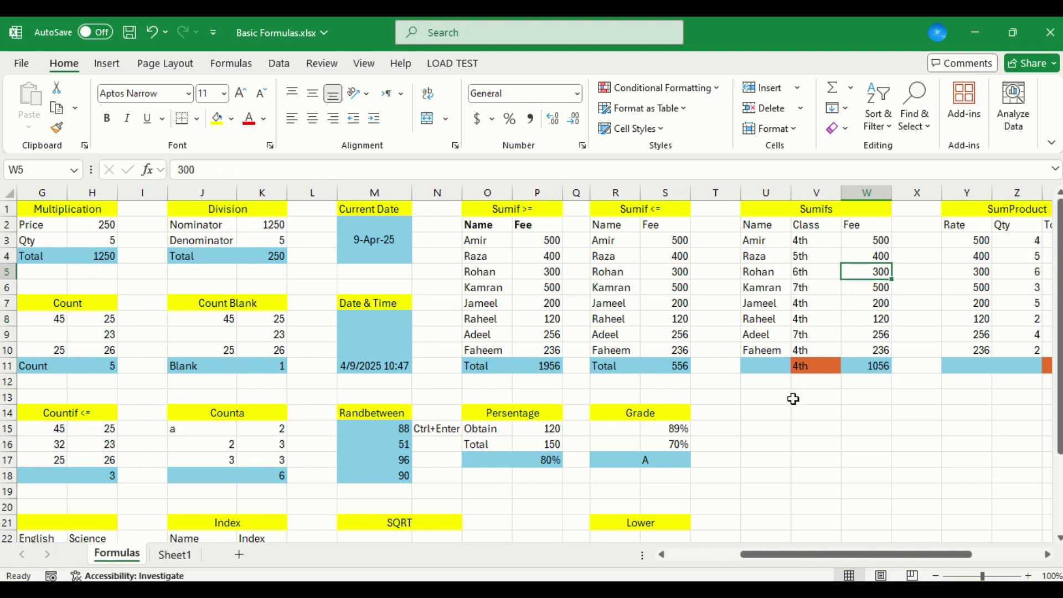
key("Left")
key("Right")
key("Left")
key("Down")
key("Down")
key("Down")
key("Down")
key("Down")
key("Down")
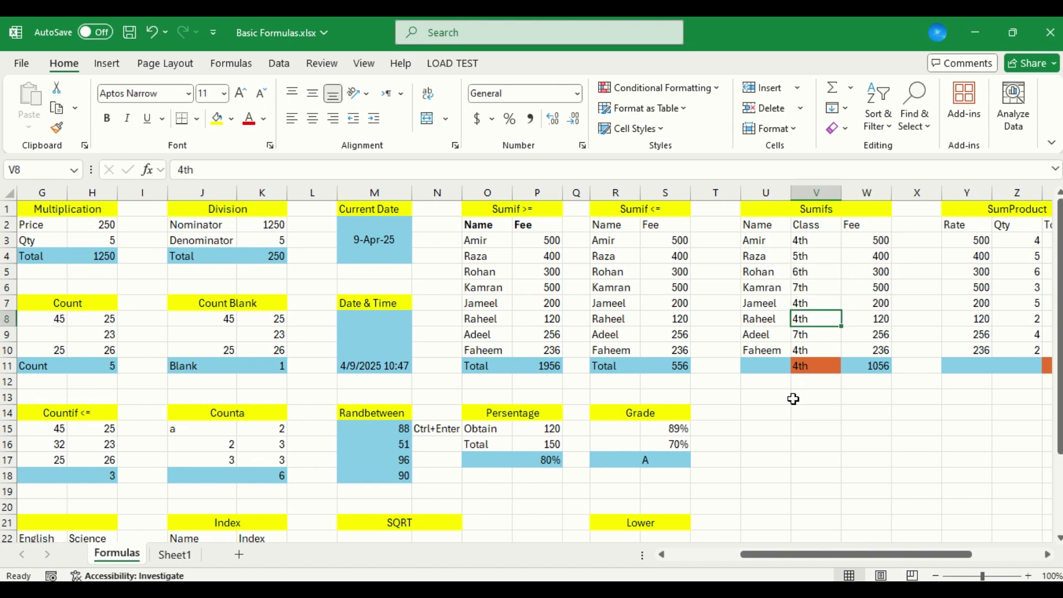
Change the class criterion in V11 to 6th
type("6th")
key("Return")
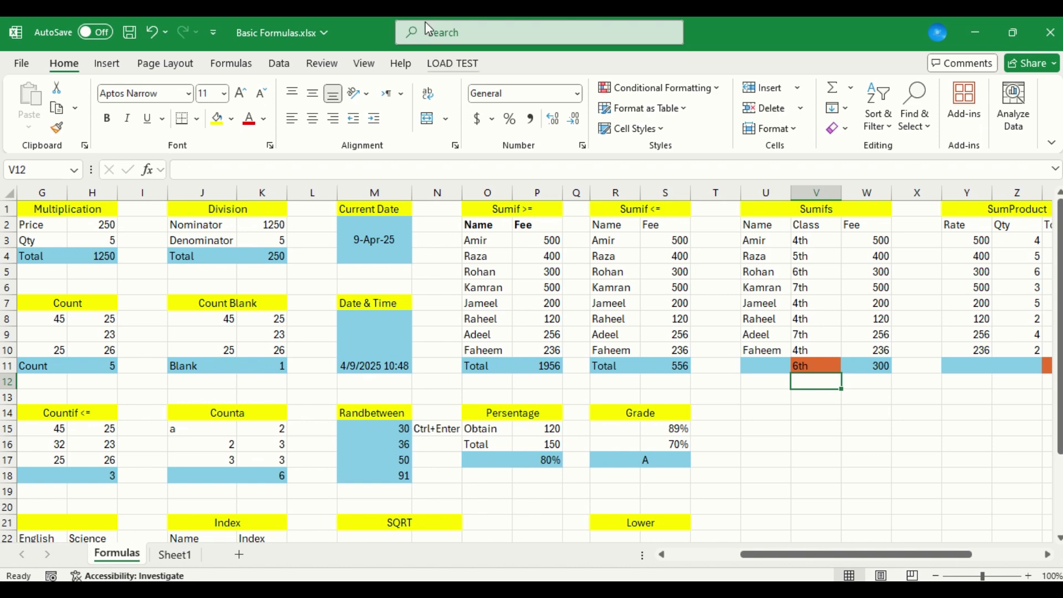
left_click(435, 44)
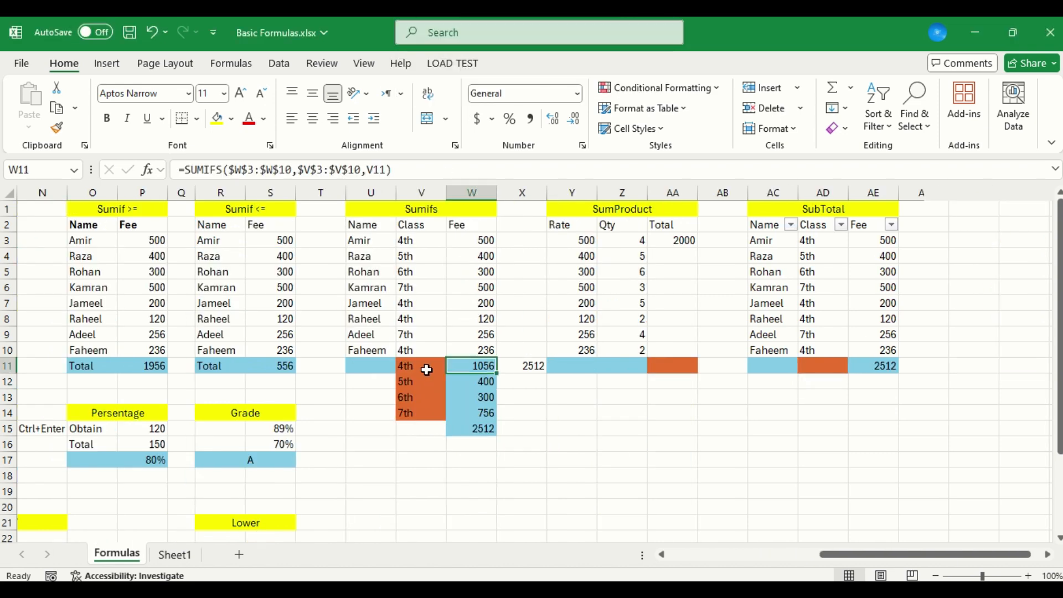
Inspect the formula in X11 that sums the full Fee column W3:W10
key("Left")
key("Down")
key("Up")
key("Right")
key("Right")
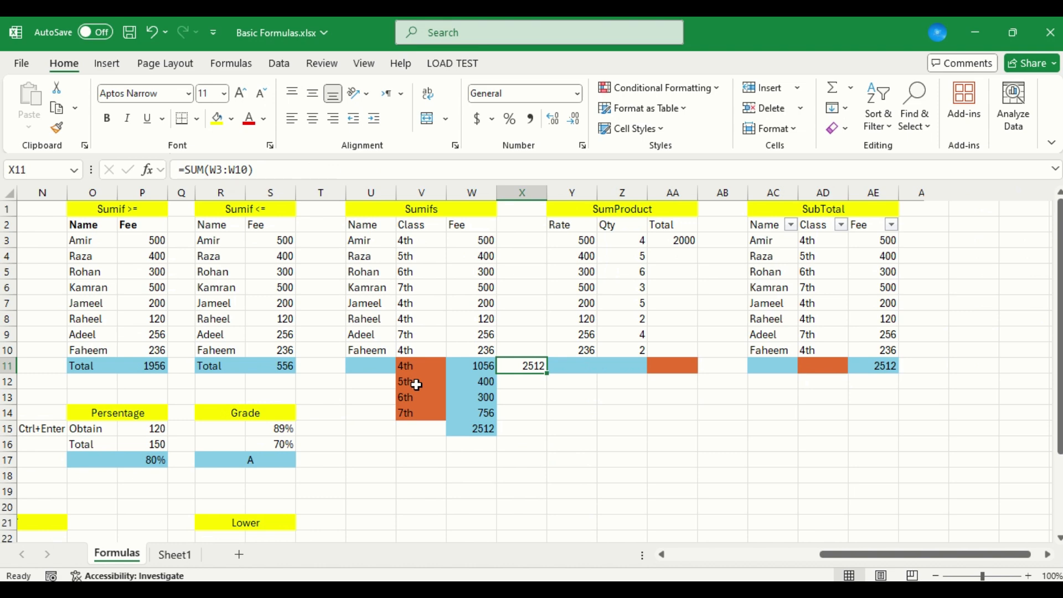
key("F2")
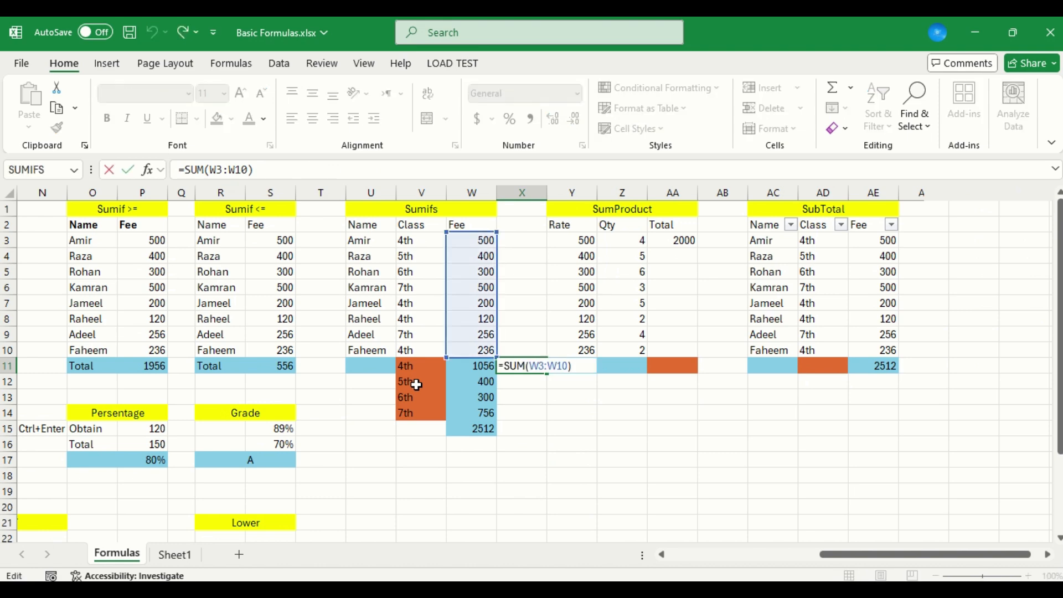
key("ctrl+Return")
Inspect the formula in W15 that sums the class-wise fees W11:W14
key("Left")
key("Down")
key("Down")
key("Down")
key("Down")
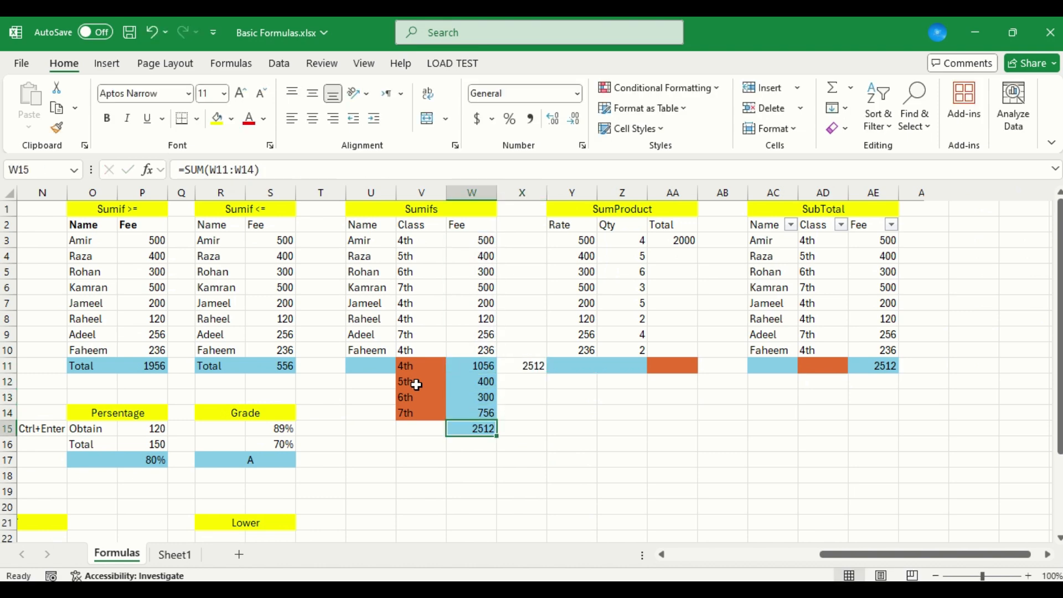
key("F2")
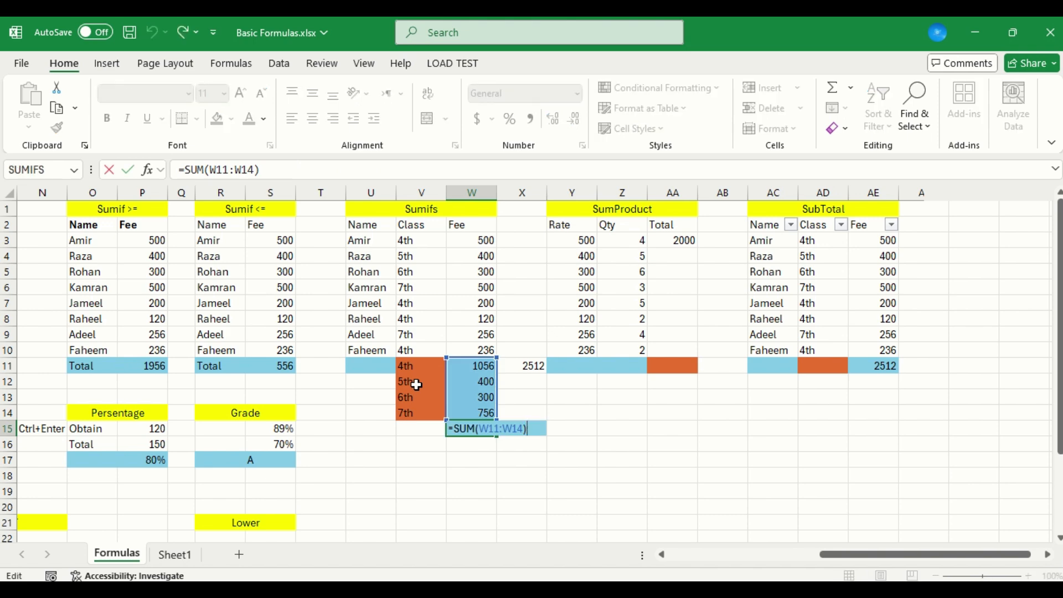
key("ctrl+Return")
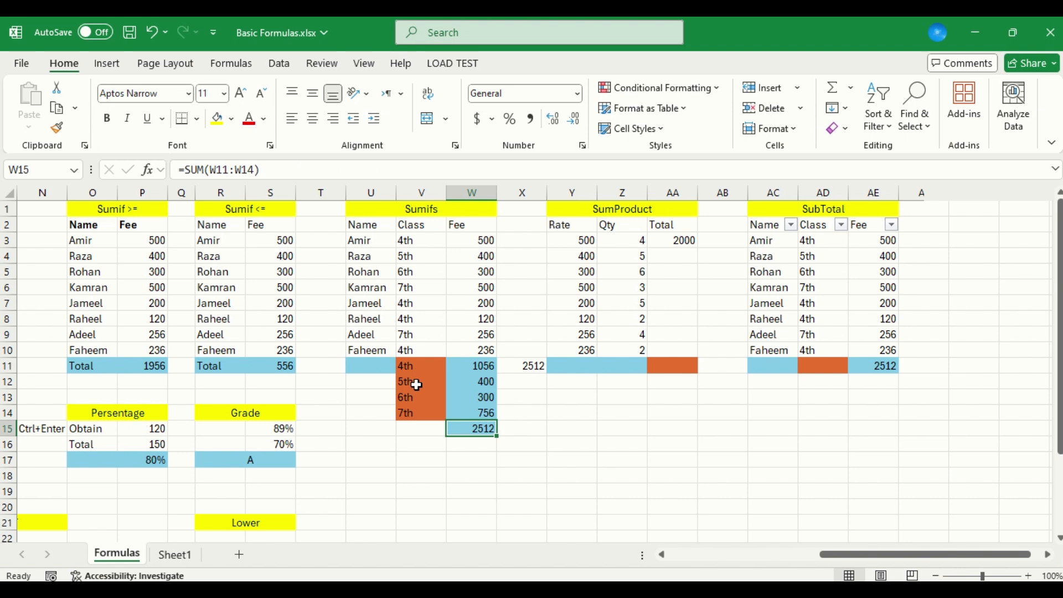
Calculate the second row's Total in the SumProduct table by multiplying Y4 by Z4 in AA4
key("Up")
key("Up")
key("Up")
key("Up")
key("Up")
key("Up")
key("Up")
key("Up")
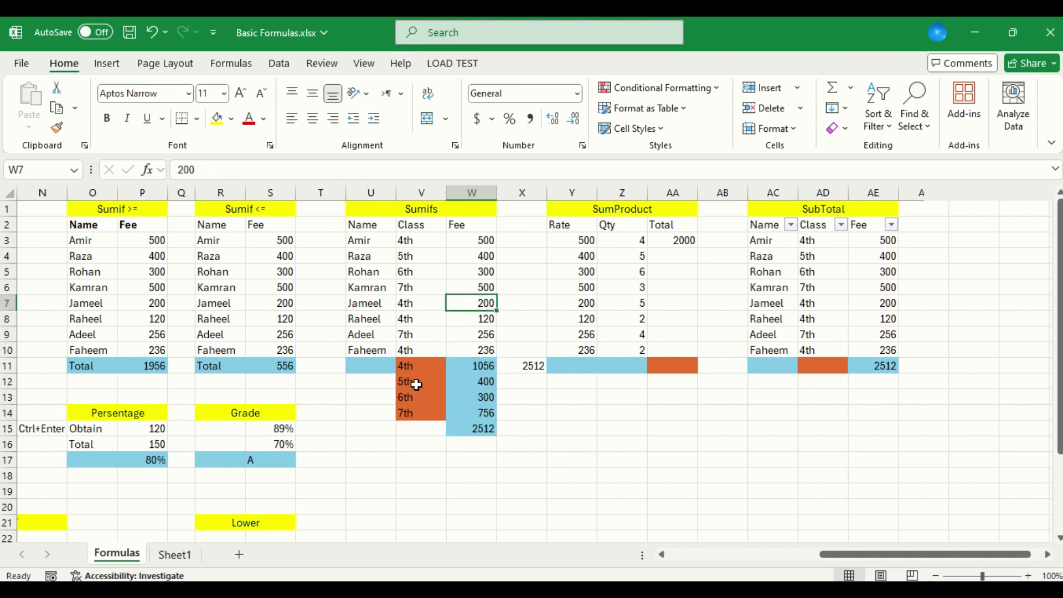
key("Right")
key("Right")
key("Right")
key("Up")
key("Up")
key("Up")
key("Left")
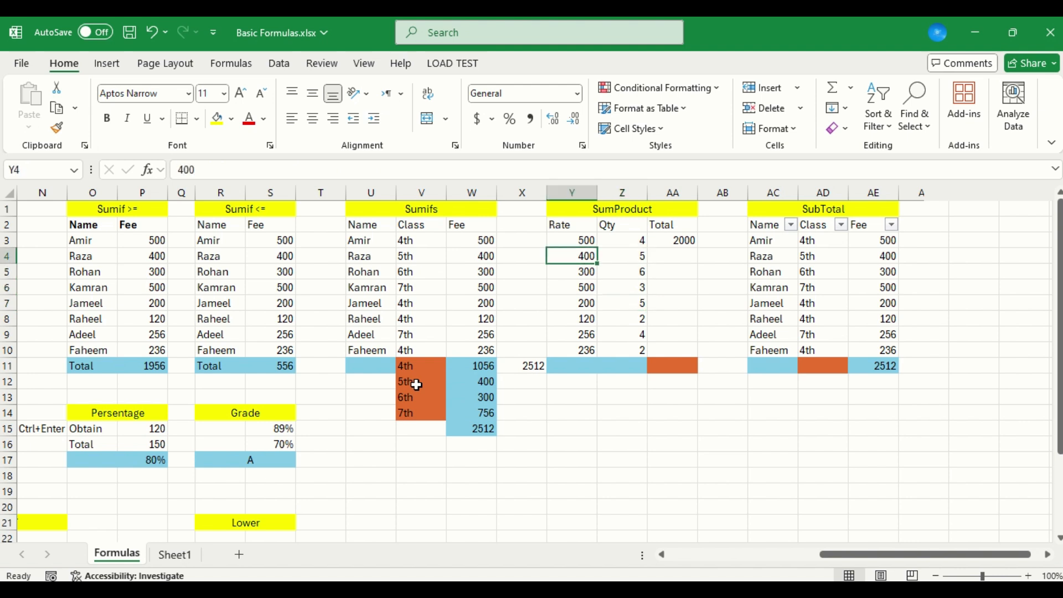
key("Right")
key("Right")
type("=")
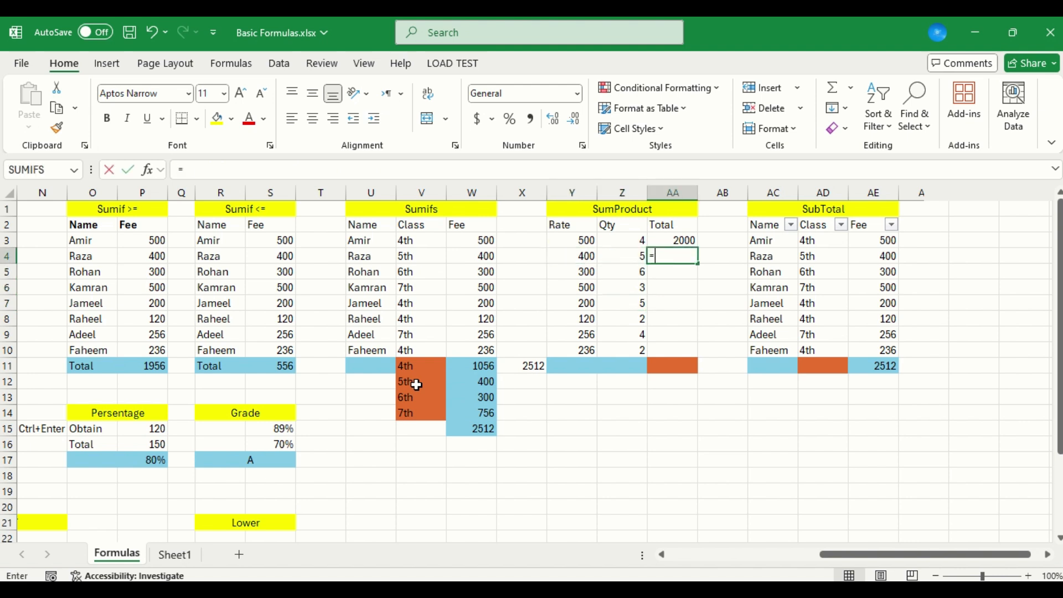
key("Left")
type("*")
key("Left")
key("Return")
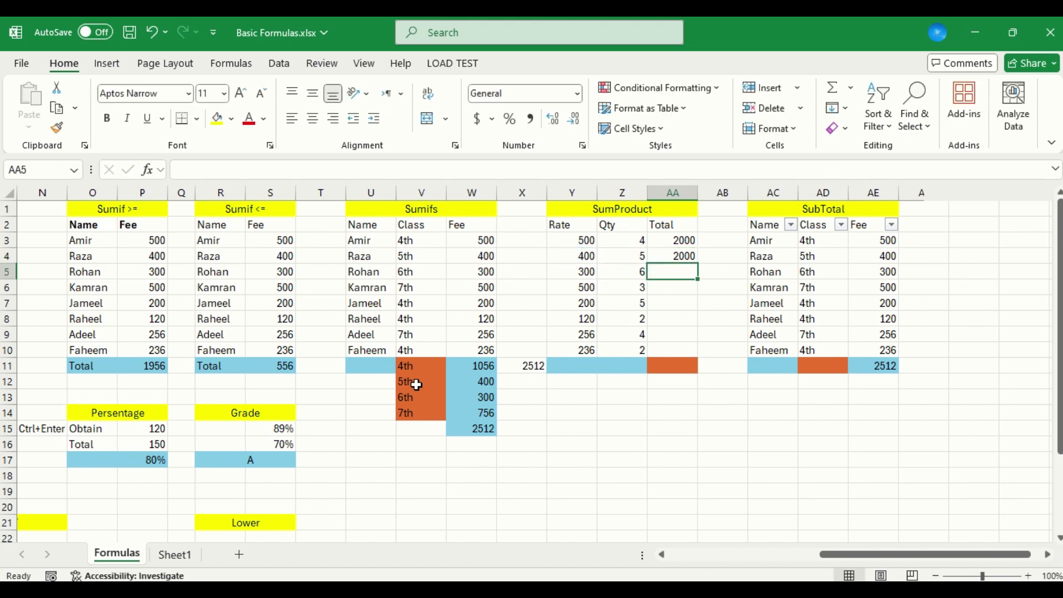
Copy the AA4 multiplication formula down the Total column to AA10
key("Up")
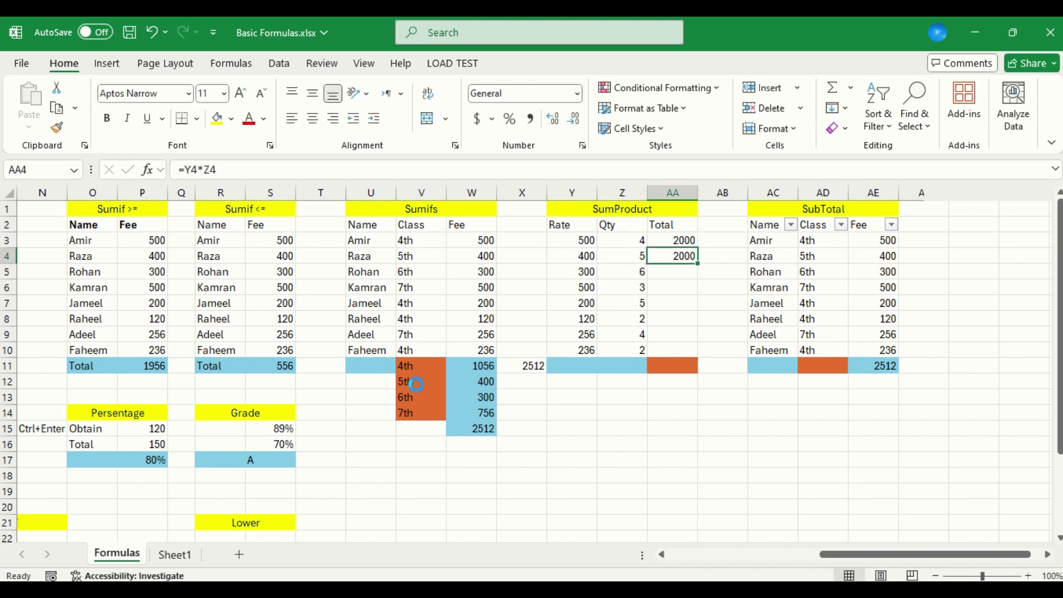
key("ctrl+c")
key("shift+Down")
key("shift+Down")
key("shift+Down")
key("shift+Down")
key("shift+Down")
key("shift+Down")
key("Return")
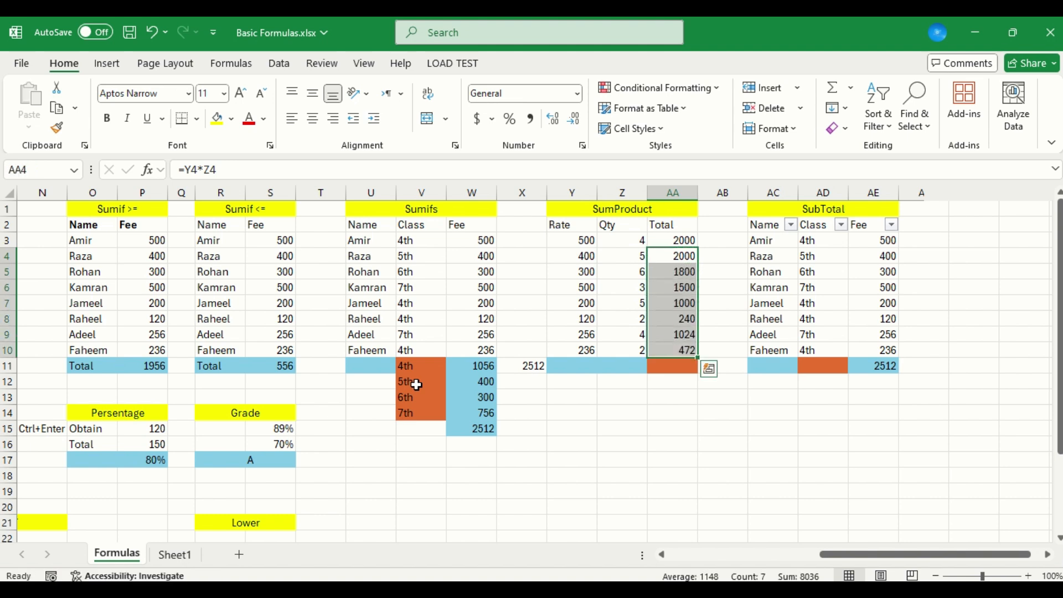
Sum the Total column values AA3:AA10 in AB10 with the SUM function
key("Right")
key("Down")
key("Down")
key("Down")
key("Down")
key("Down")
key("Down")
key("Down")
key("Up")
type("=sum(")
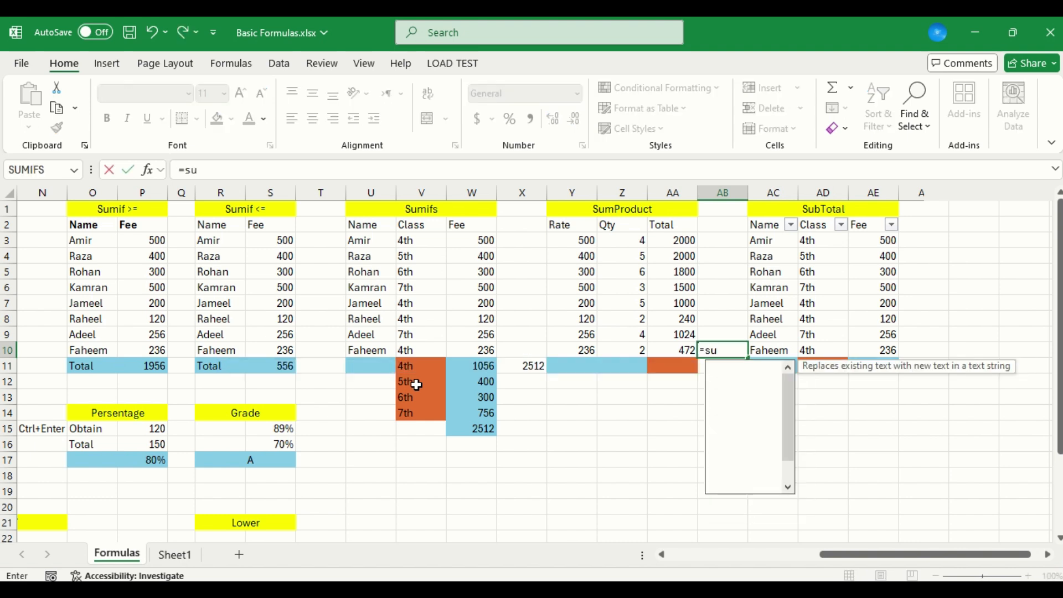
key("Left")
key("shift+Up")
key("shift+Up")
key("shift+Up")
key("shift+Up")
key("shift+Up")
key("shift+Up")
key("shift+Up")
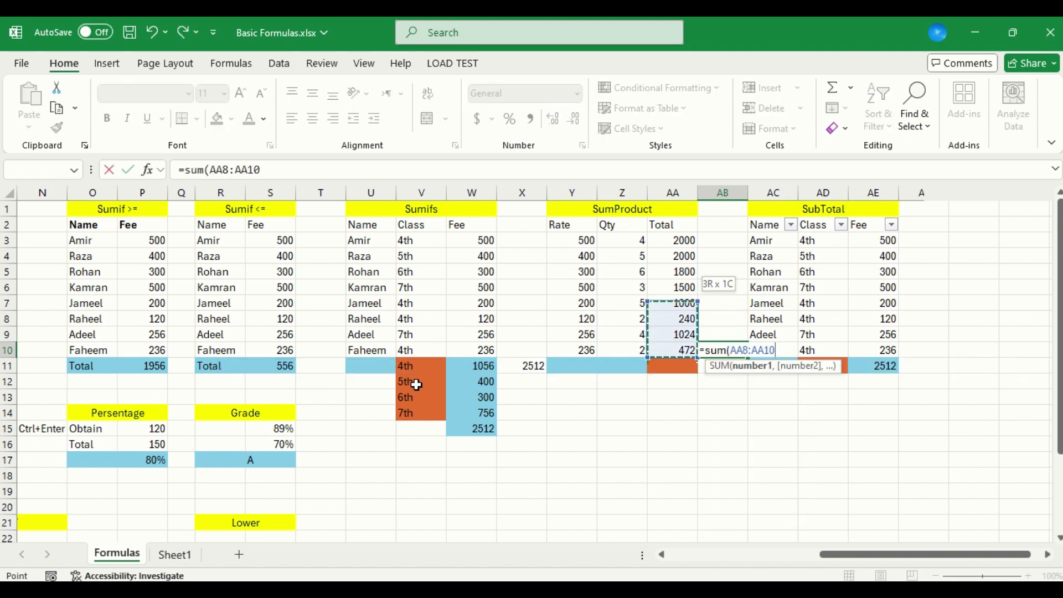
key("Return")
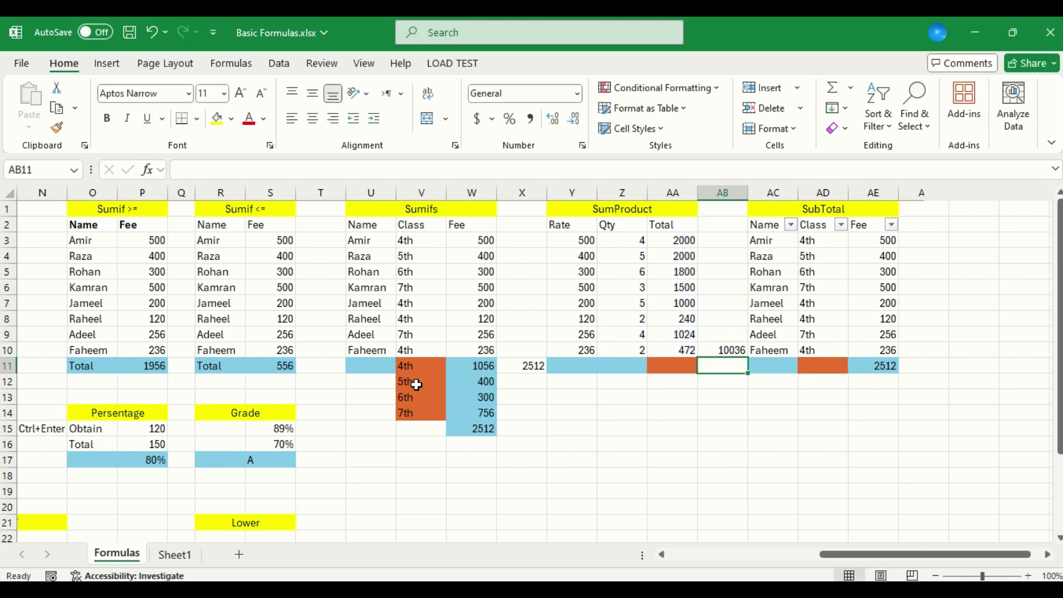
Start a SUMPRODUCT formula in AA11, the result cell of the SumProduct table
key("Up")
key("Left")
key("Down")
type("=")
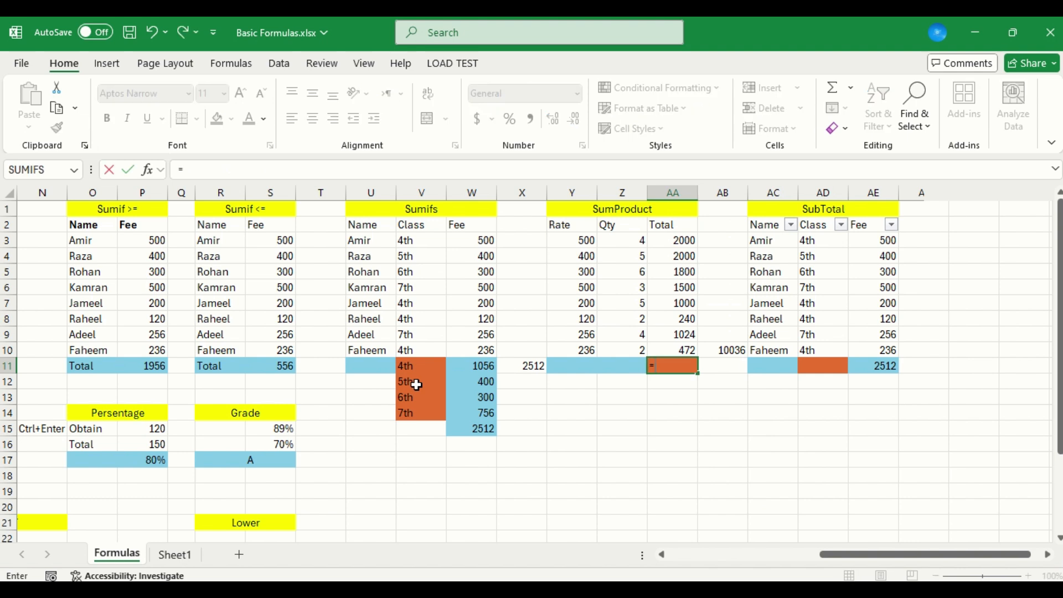
type("sum")
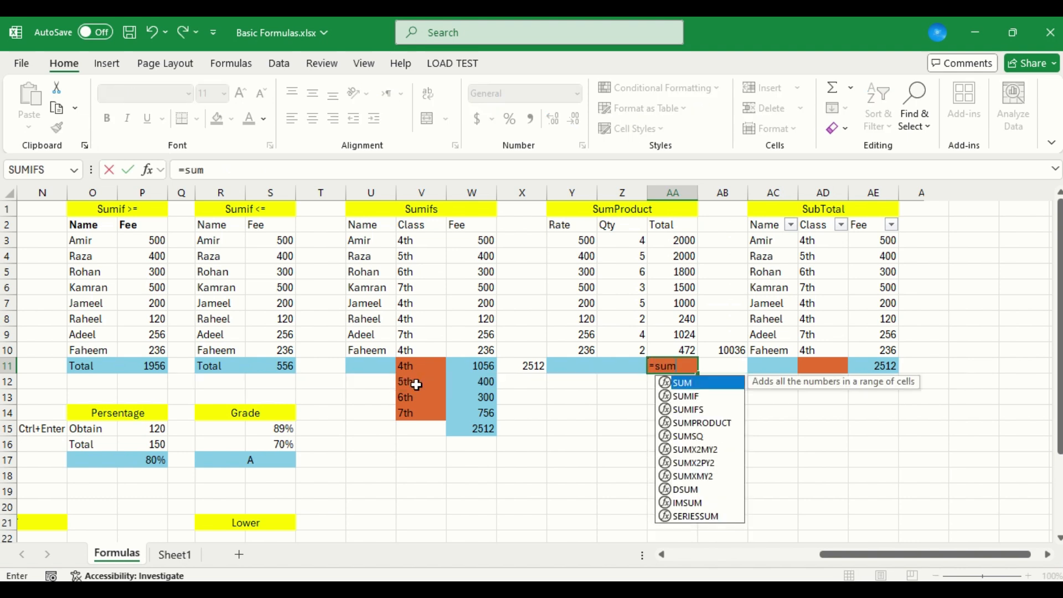
key("Down")
key("Down")
key("Down")
key("Tab")
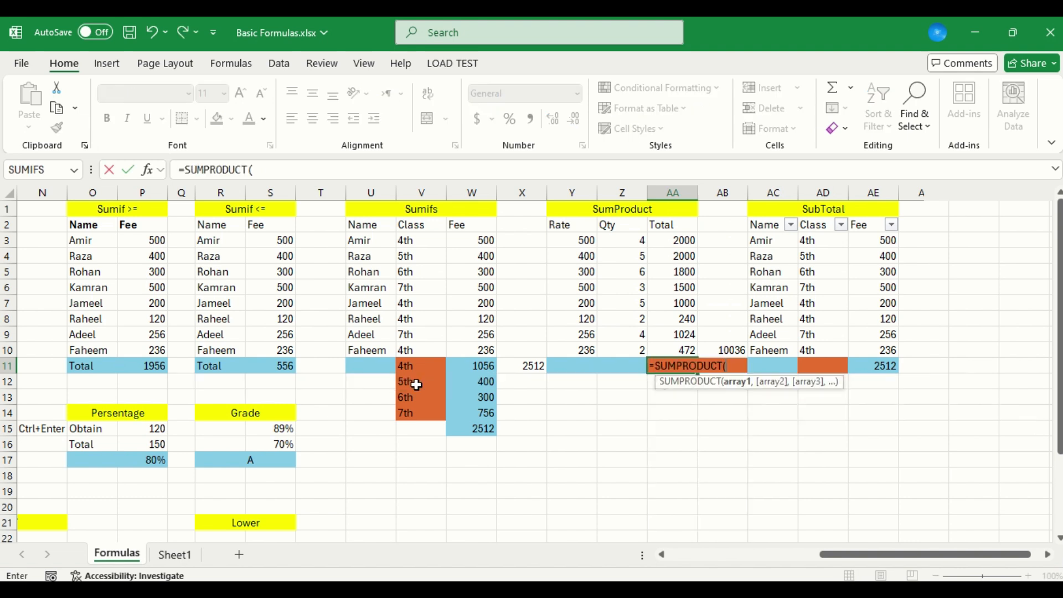
Set the first SUMPRODUCT array to the Rate values Y3:Y10
key("Left")
key("Left")
key("Up")
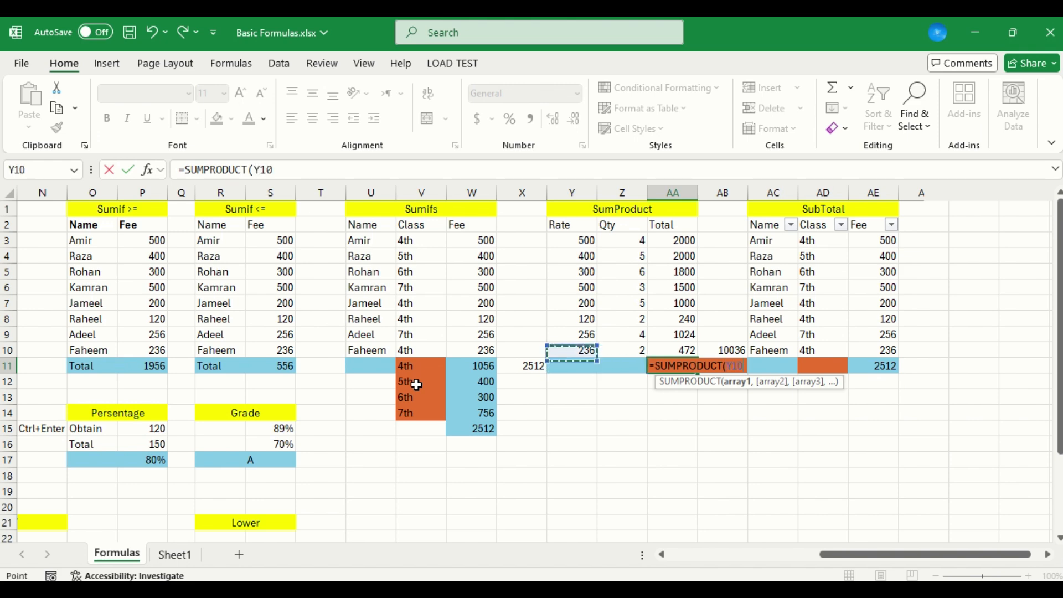
key("shift+Up")
key("shift+Up")
key("shift+Up")
key("shift+Up")
key("shift+Up")
key("shift+Up")
key("shift+Up")
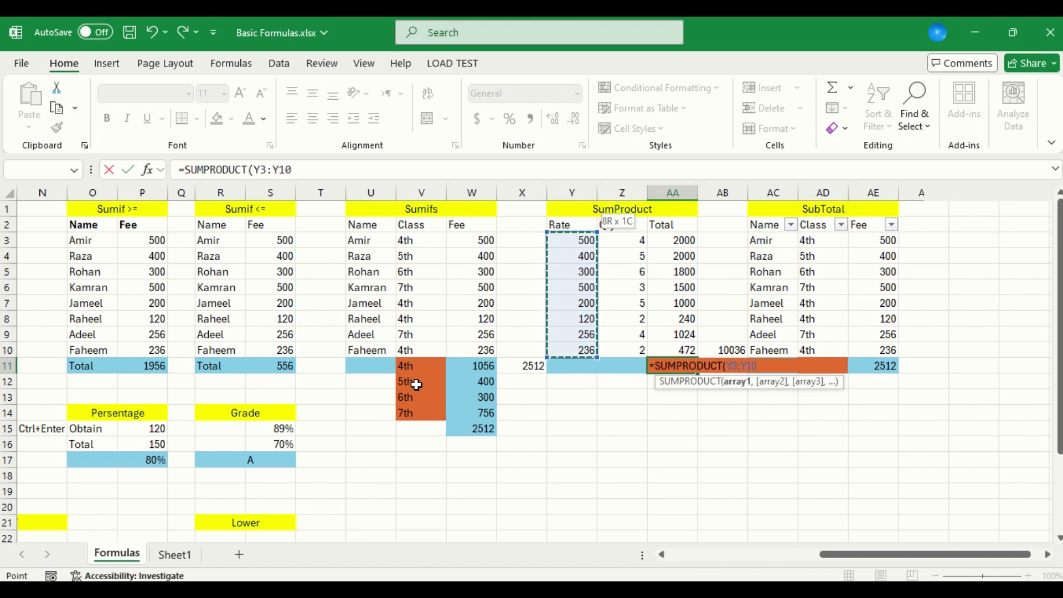
Add the Qty values Z3:Z10 as the second SUMPRODUCT array and complete the formula
type(",")
key("Left")
key("Up")
key("shift+Up")
key("shift+Up")
key("shift+Up")
key("shift+Up")
key("shift+Up")
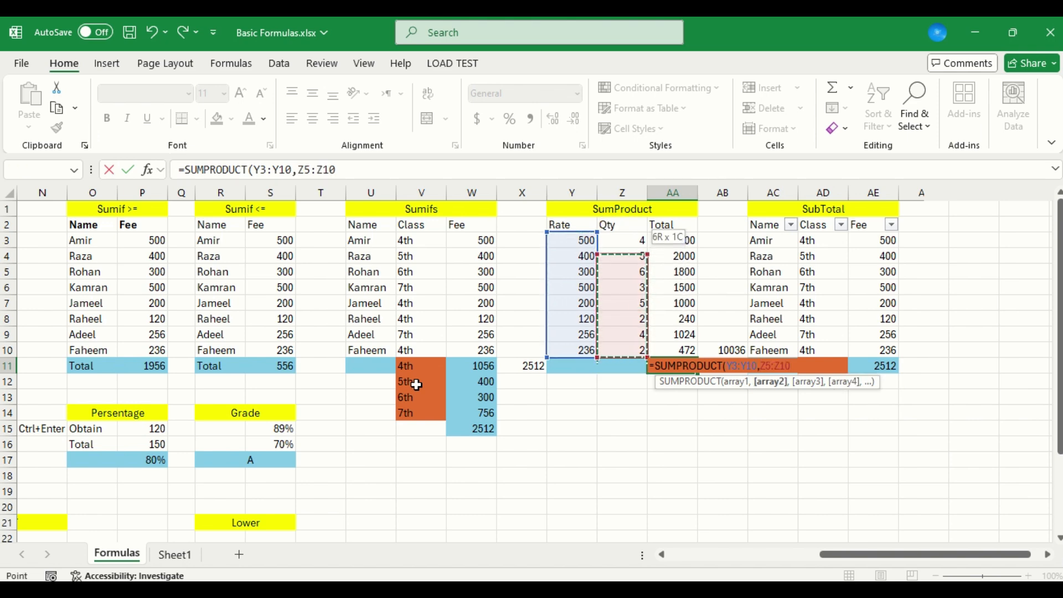
key("shift+Up")
key("shift+Up")
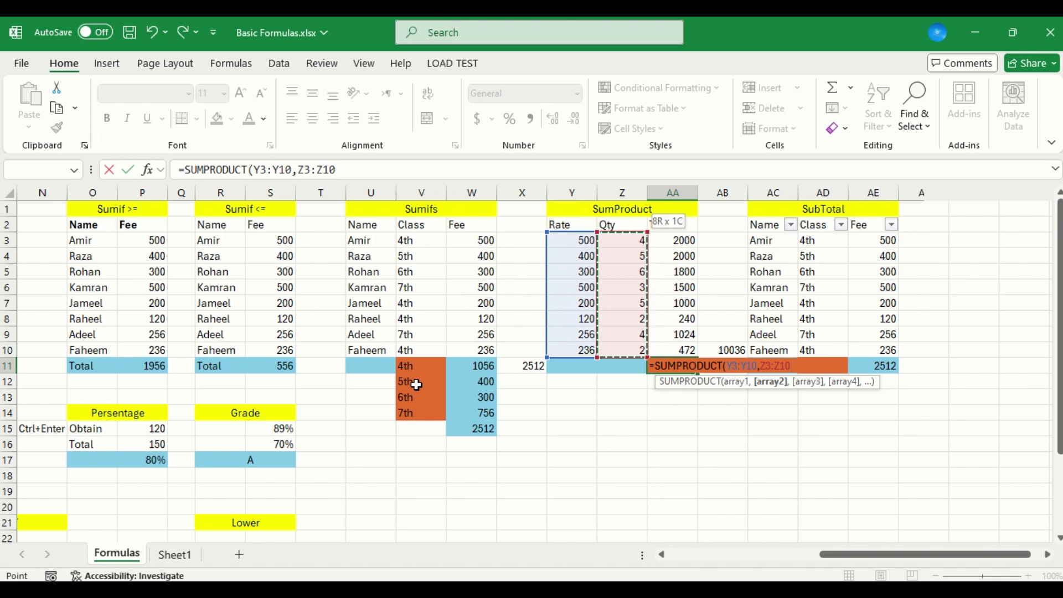
key("Return")
Compare the SUMPRODUCT result in AA11 with the sum of the Total values AA3:AA10
key("Up")
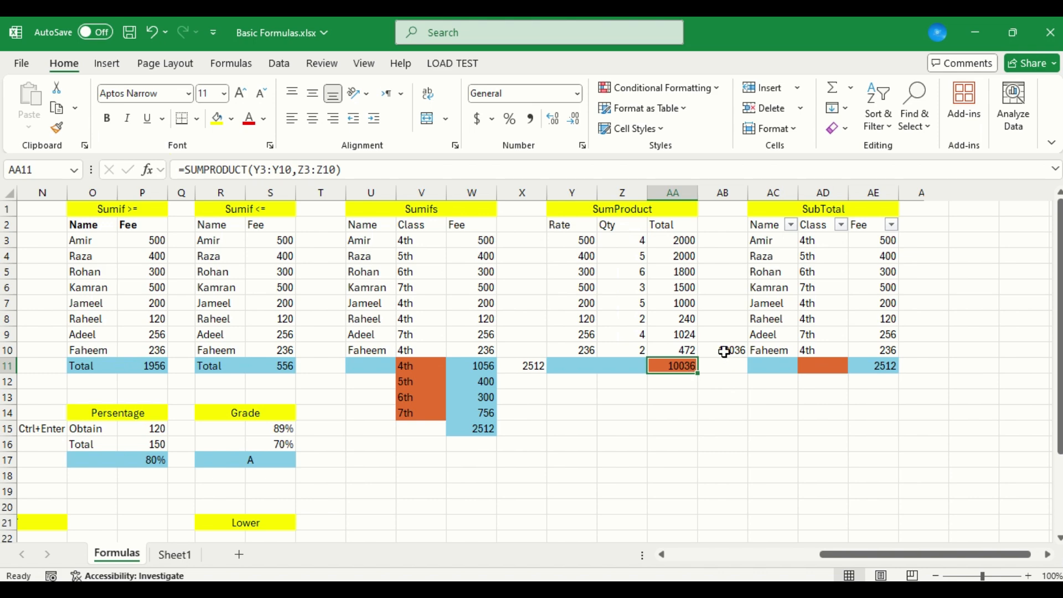
left_click(689, 241)
left_click_drag(688, 241, 686, 347)
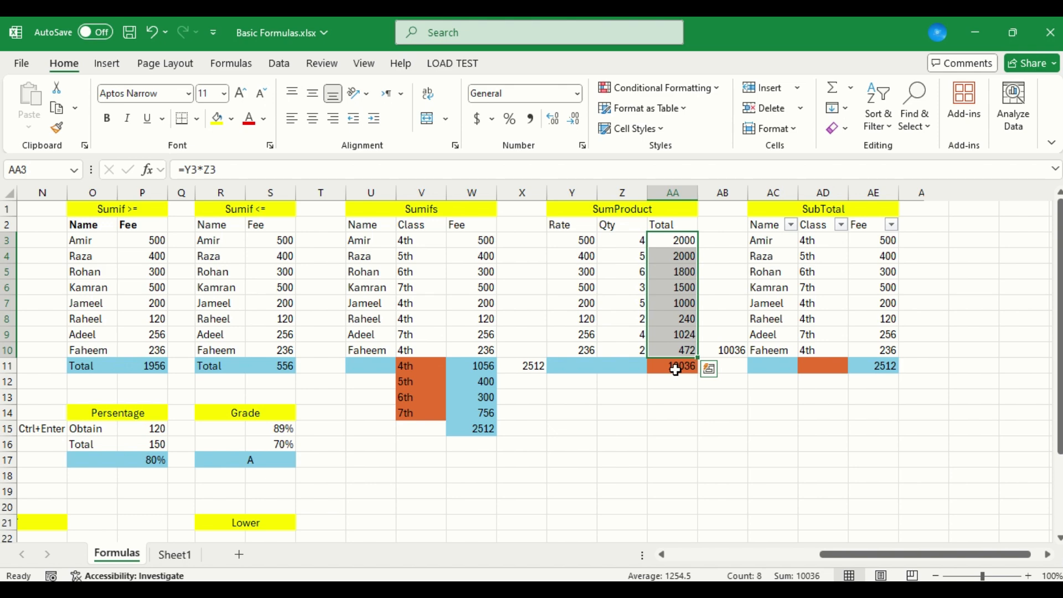
Examine the Rate-times-Qty formulas in the Total column AA3:AA10 of the SumProduct table
key("Up")
key("Down")
key("Down")
key("Down")
key("Down")
key("Down")
key("Down")
key("Down")
key("Down")
key("Down")
key("Right")
key("Up")
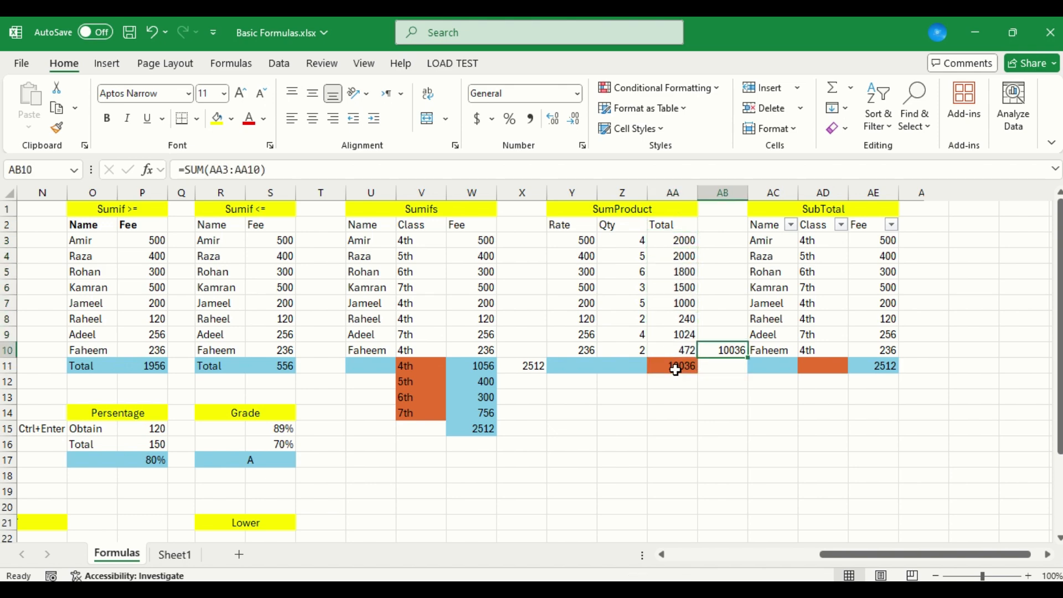
key("Left")
key("Up")
key("Up")
key("Up")
key("Up")
key("Up")
key("Up")
key("Up")
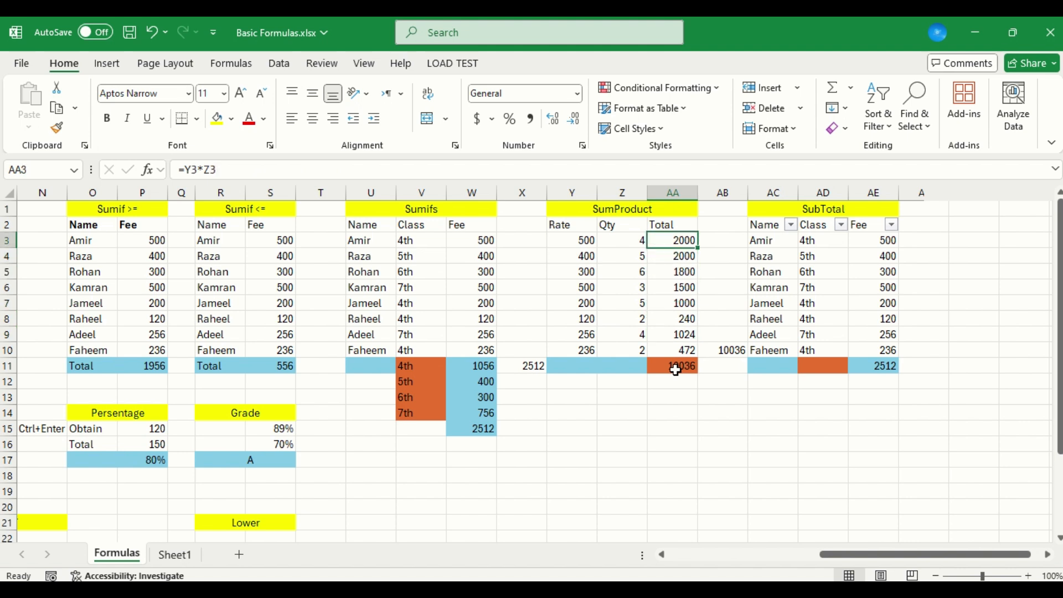
key("F2")
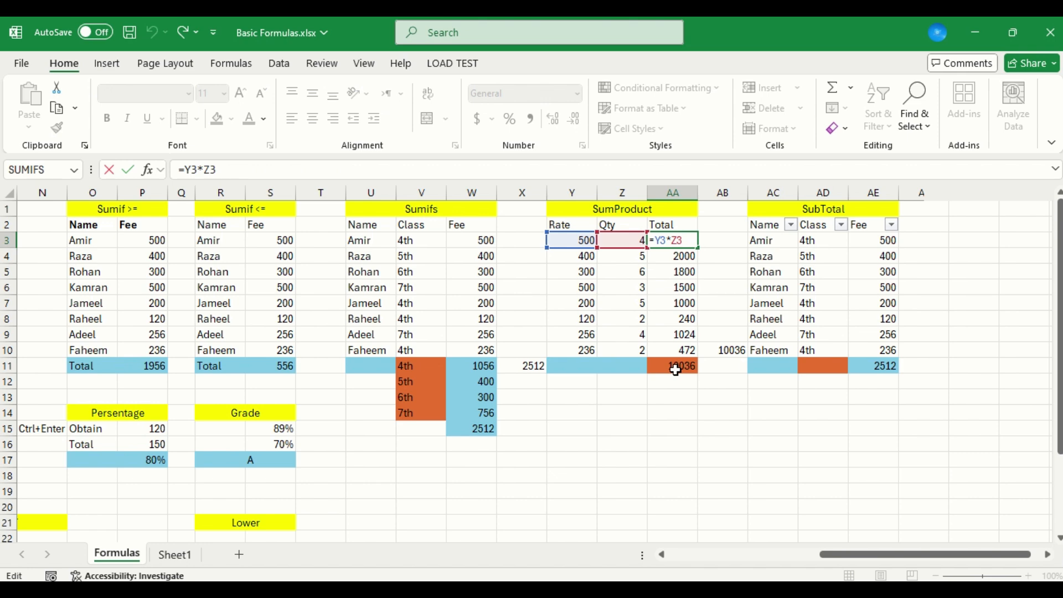
key("ctrl+Return")
key("Down")
key("Down")
key("Down")
key("Down")
key("Down")
key("Down")
key("Down")
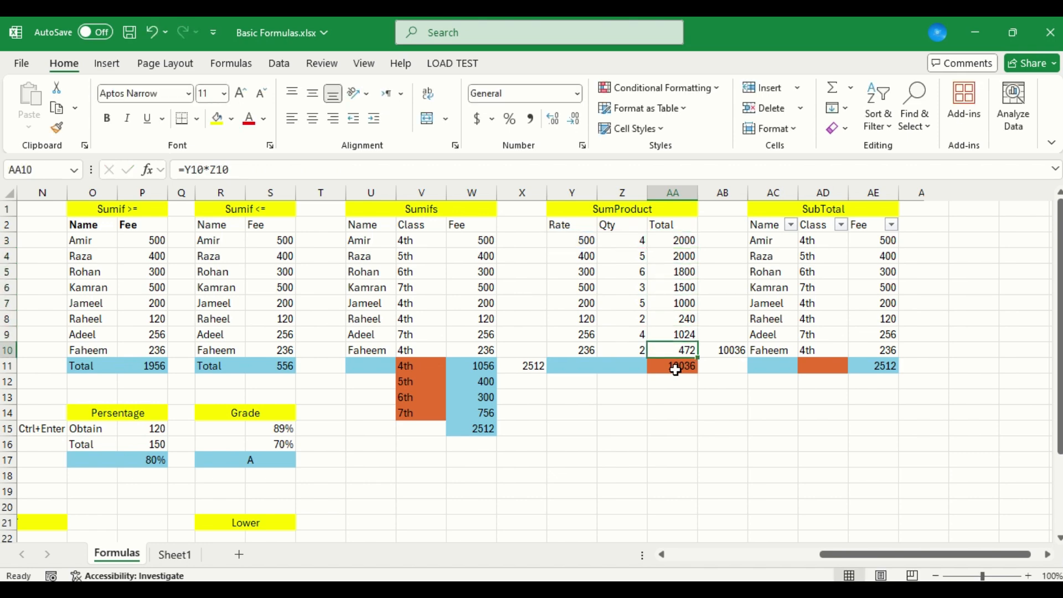
Check the cell range used by the SUM formula in AB10
key("Right")
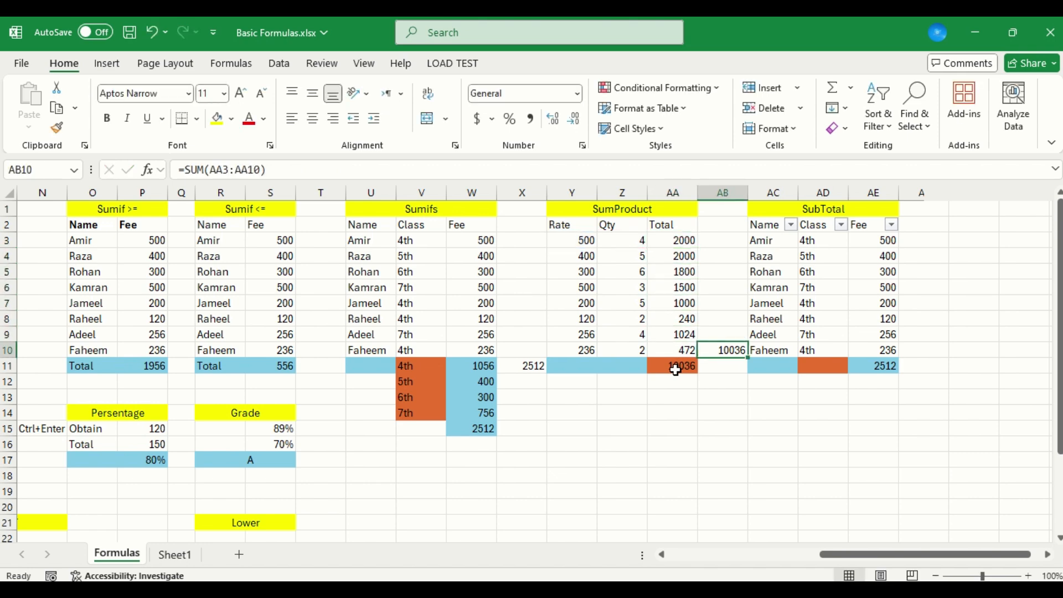
key("F2")
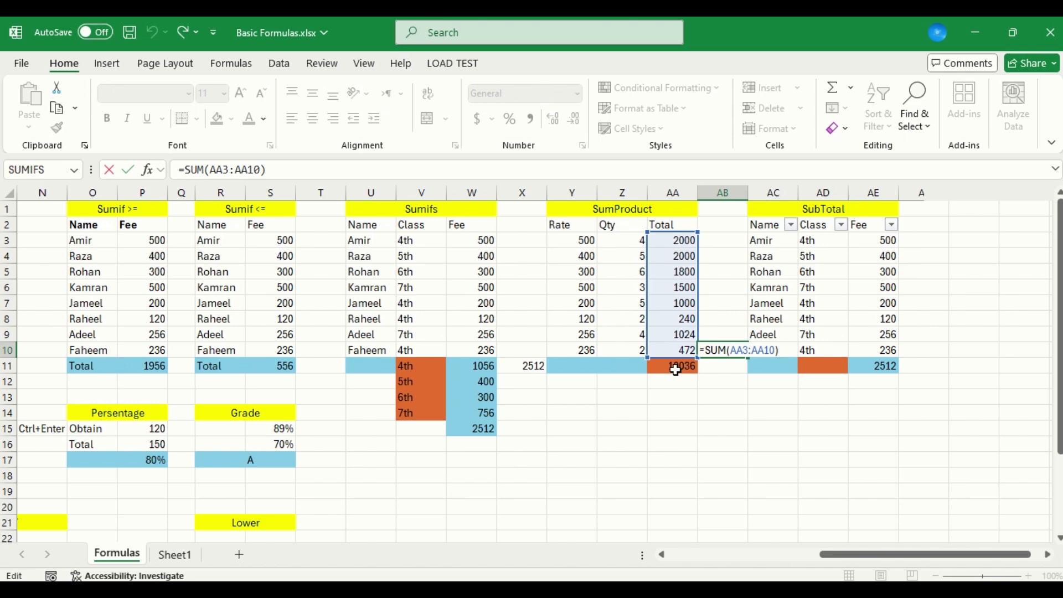
key("ctrl+Return")
Clear the SUMPRODUCT formula from AA11
key("Left")
key("Down")
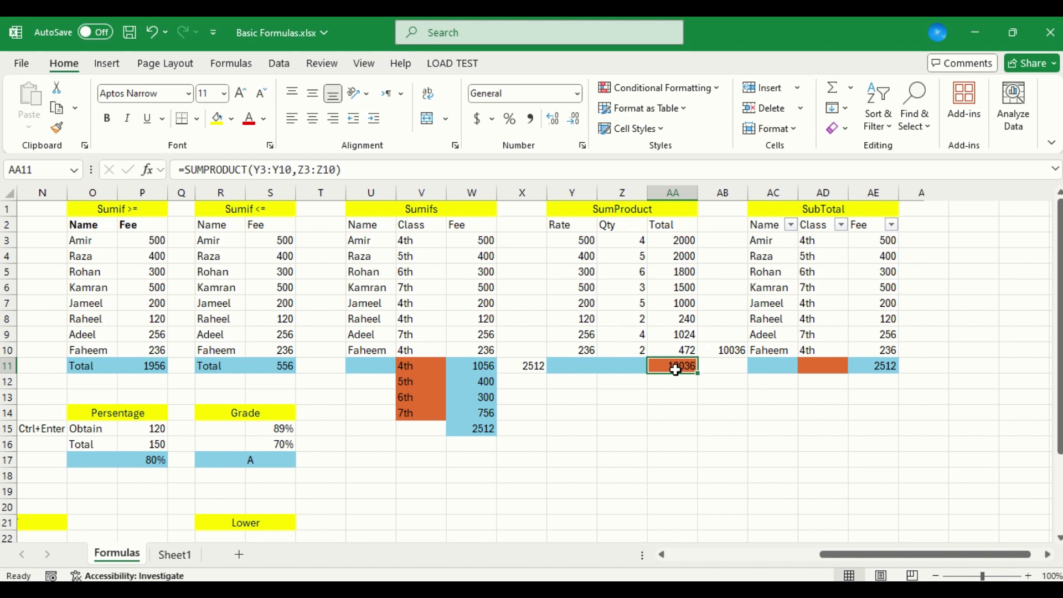
key("Delete")
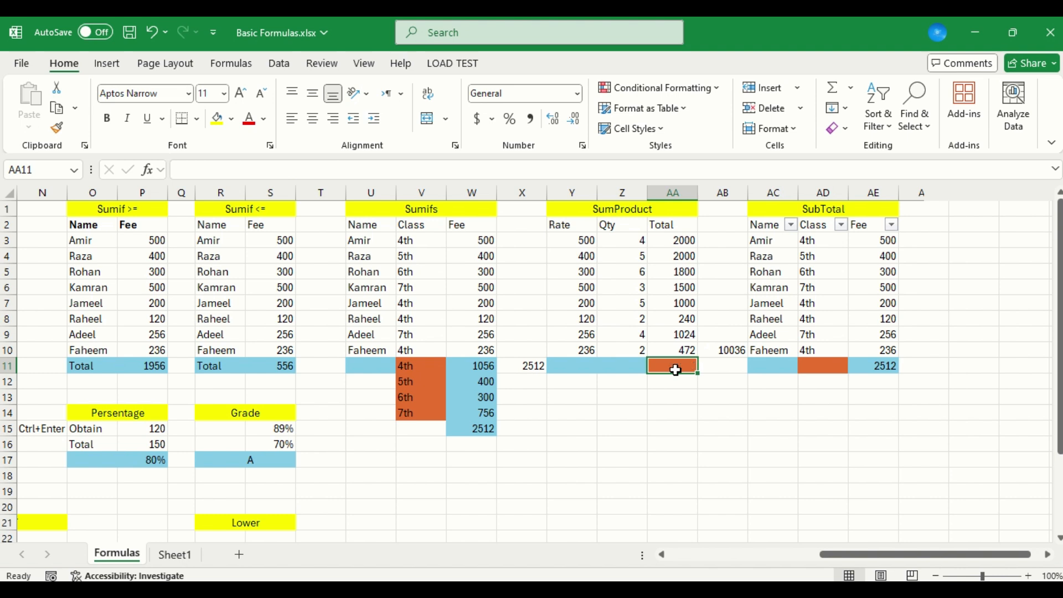
Move the Total values and their sum from AA3:AB10 down to AA14:AB21
left_click(735, 346)
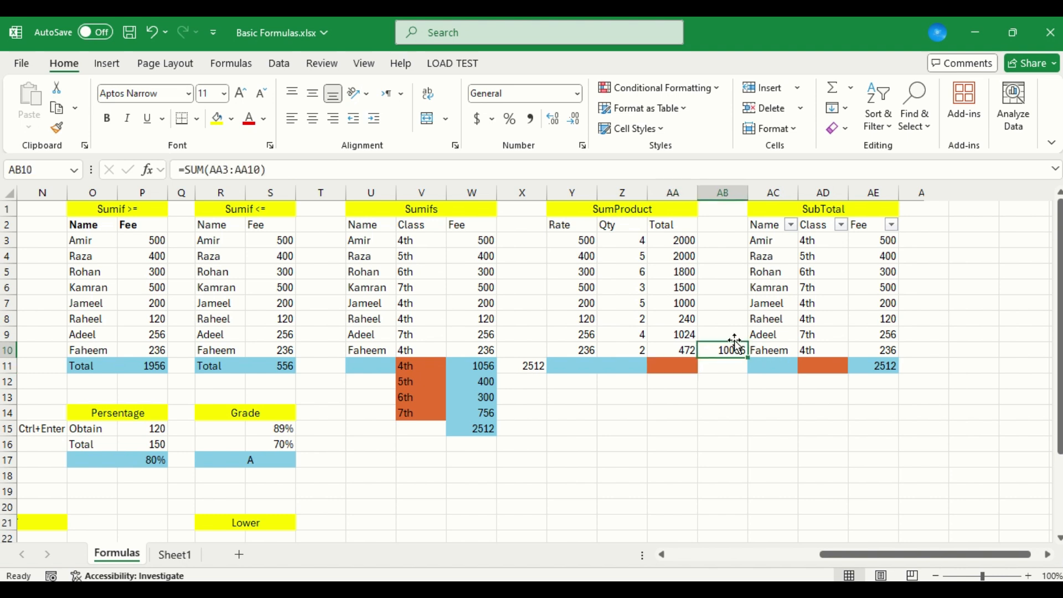
left_click_drag(685, 242, 720, 353)
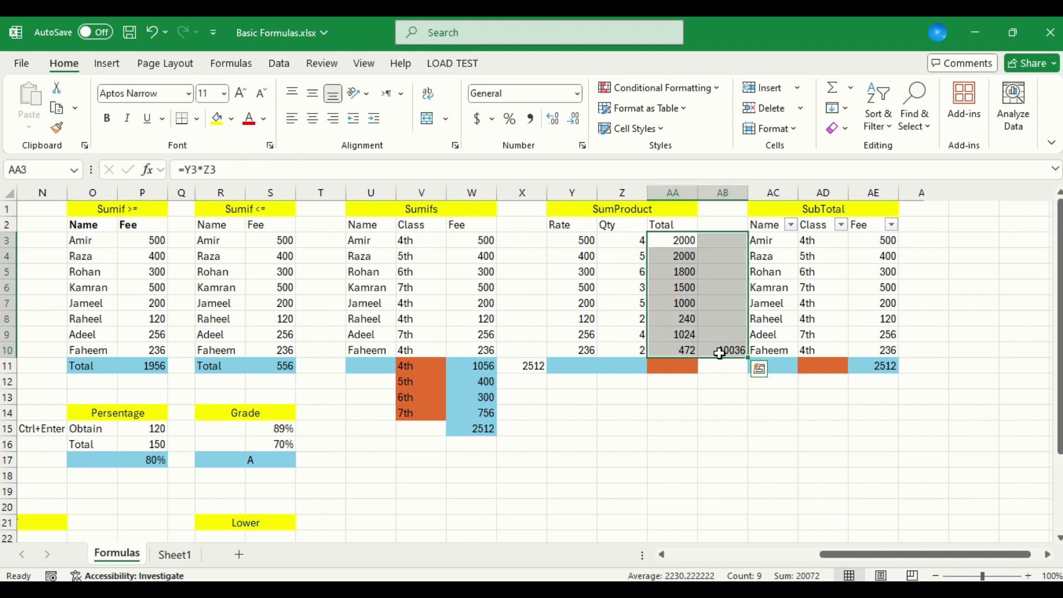
key("ctrl+c")
key("Down")
key("Down")
key("Down")
key("Down")
key("Down")
key("Down")
key("Down")
key("Down")
key("Down")
key("Down")
key("Down")
key("Down")
key("Down")
key("Down")
key("Up")
key("Up")
key("Up")
key("Return")
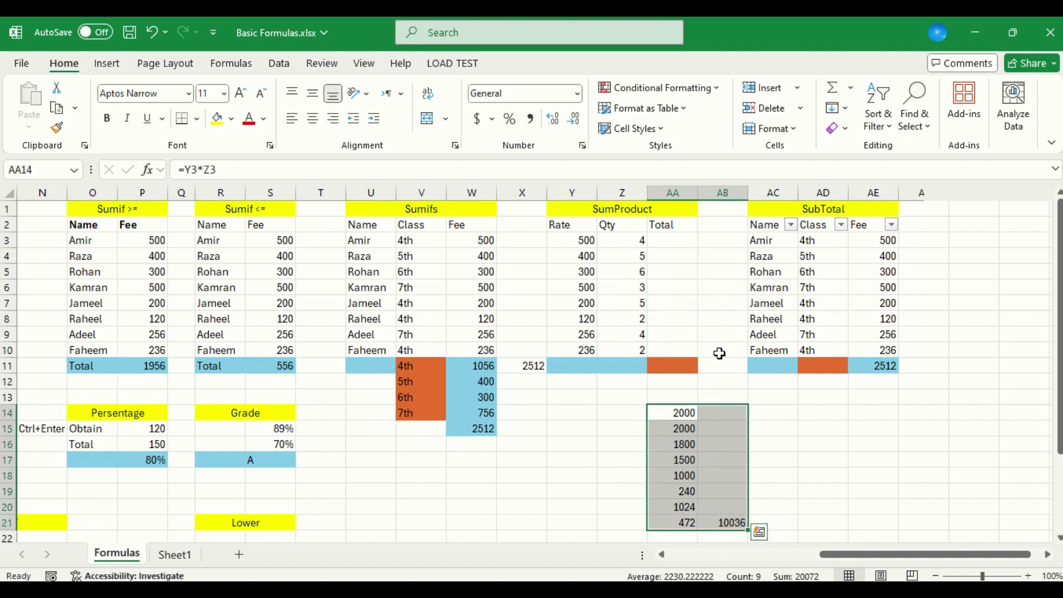
Start a new SUMPRODUCT formula in the emptied result cell AA11
key("Up")
key("Up")
key("Up")
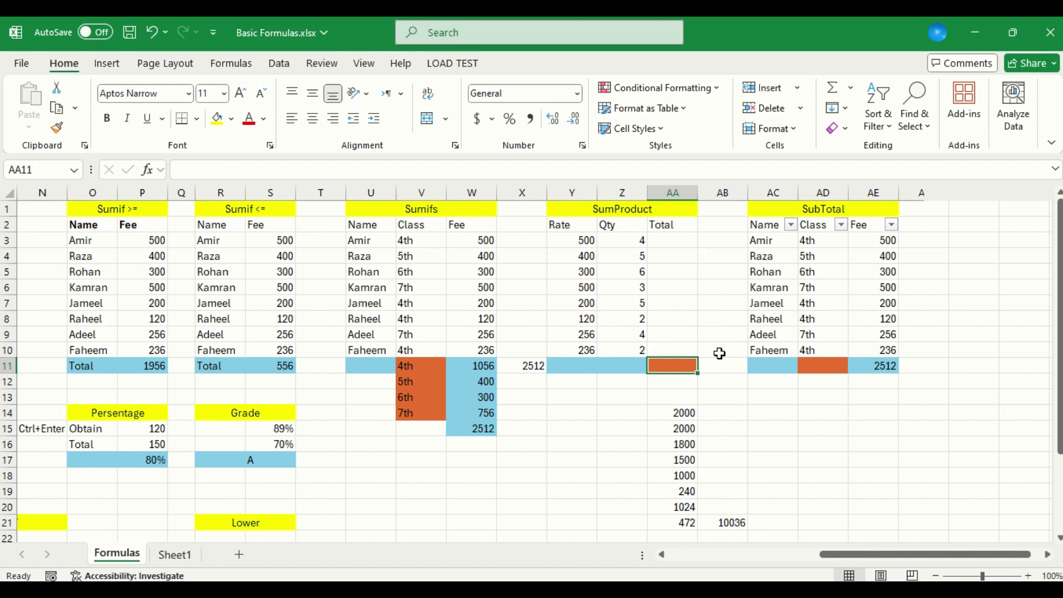
type("=sum")
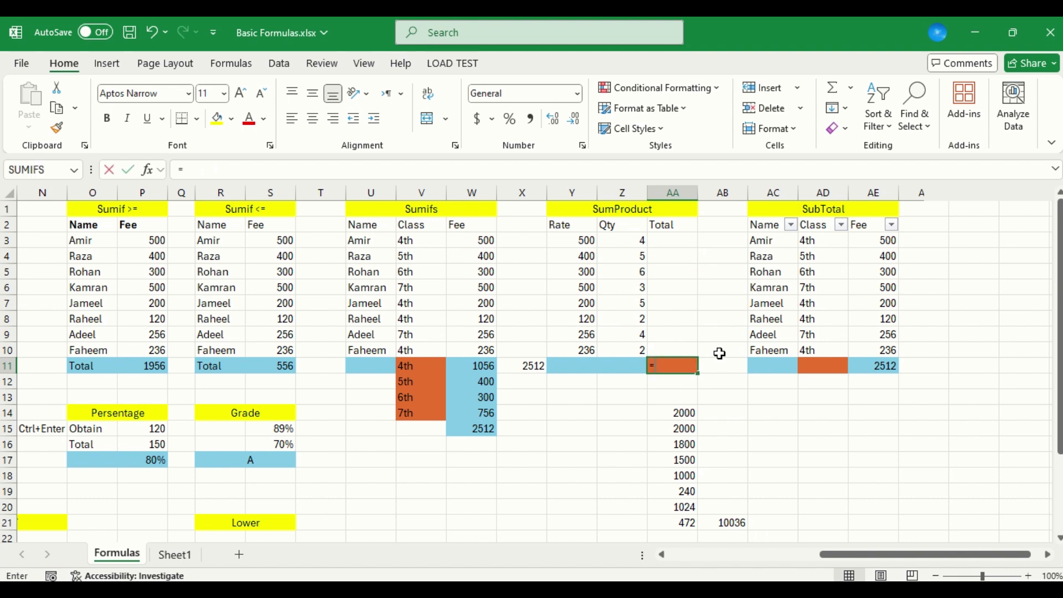
key("Down")
key("Down")
key("Down")
key("Tab")
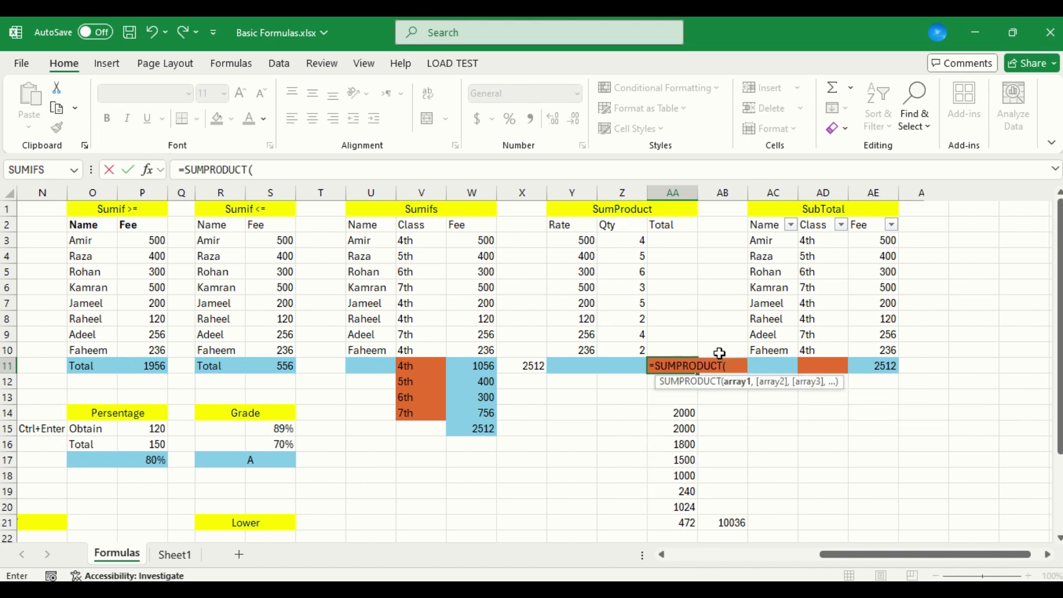
Use the Rate values Y3:Y10 as the first array of the SUMPRODUCT formula
key("Left")
key("Left")
key("Up")
key("shift+Up")
key("shift+Up")
key("shift+Up")
key("shift+Up")
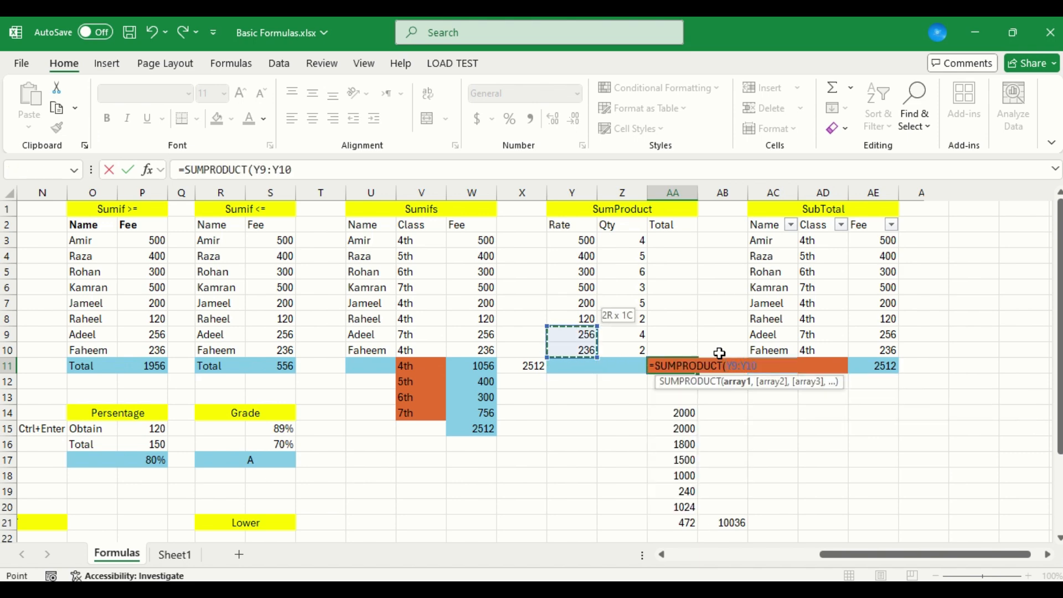
key("shift+Up")
key("shift+Up")
key("shift+Up")
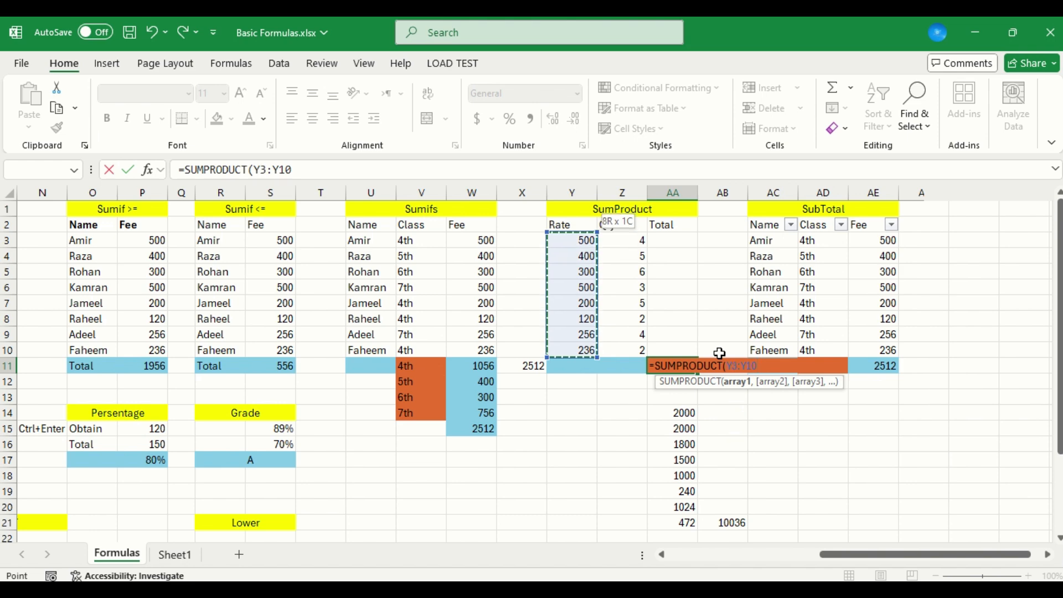
Add the Qty values Z3:Z10 as the second array and enter the SUMPRODUCT formula
type(",")
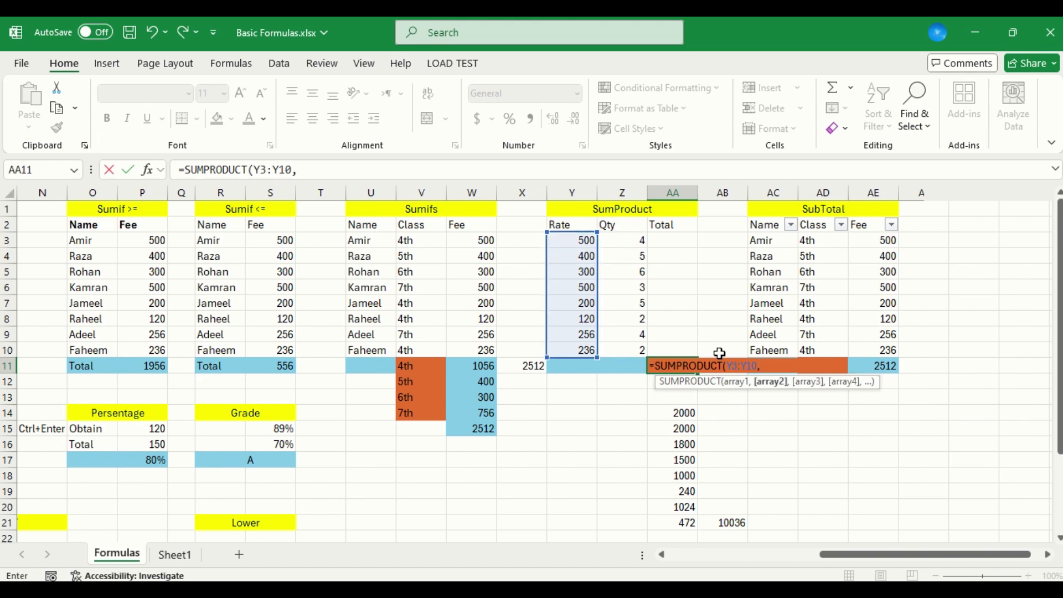
key("Left")
key("Up")
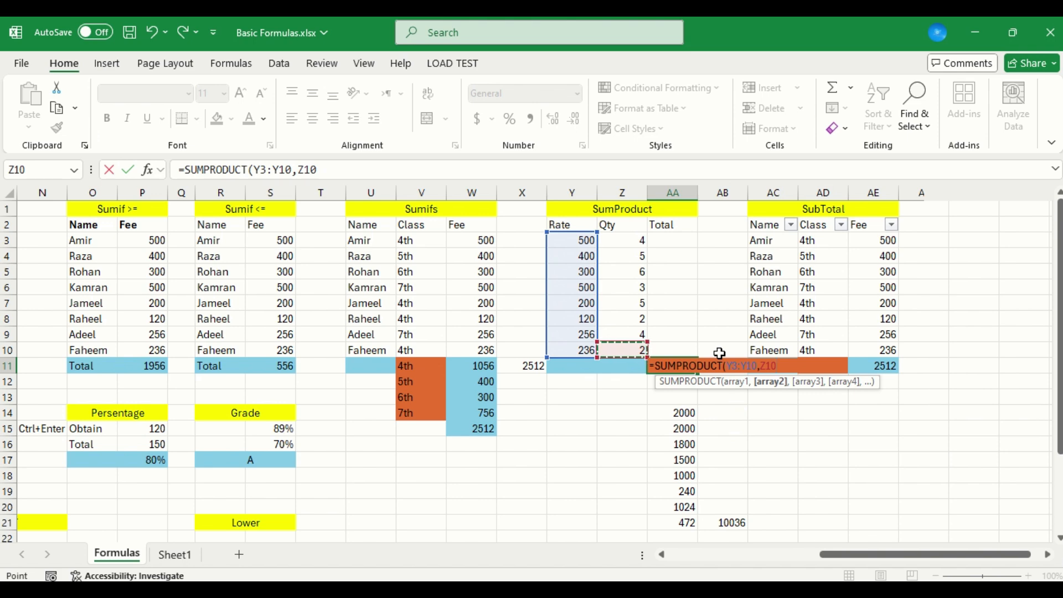
key("shift+Up")
key("shift+Up")
key("shift+Up")
key("shift+Up")
key("shift+Up")
key("shift+Up")
key("shift+Up")
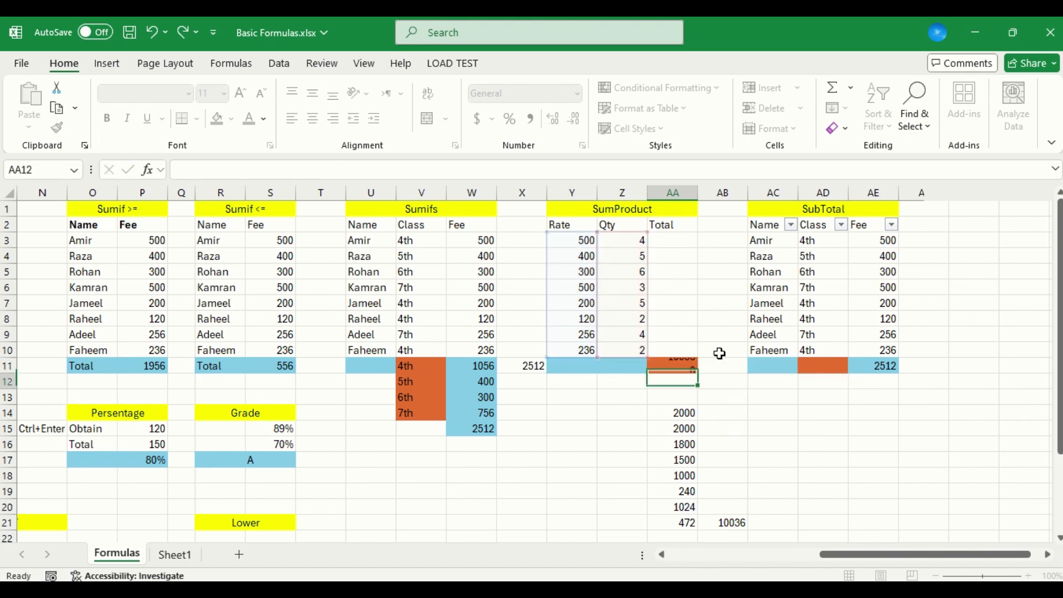
key("Return")
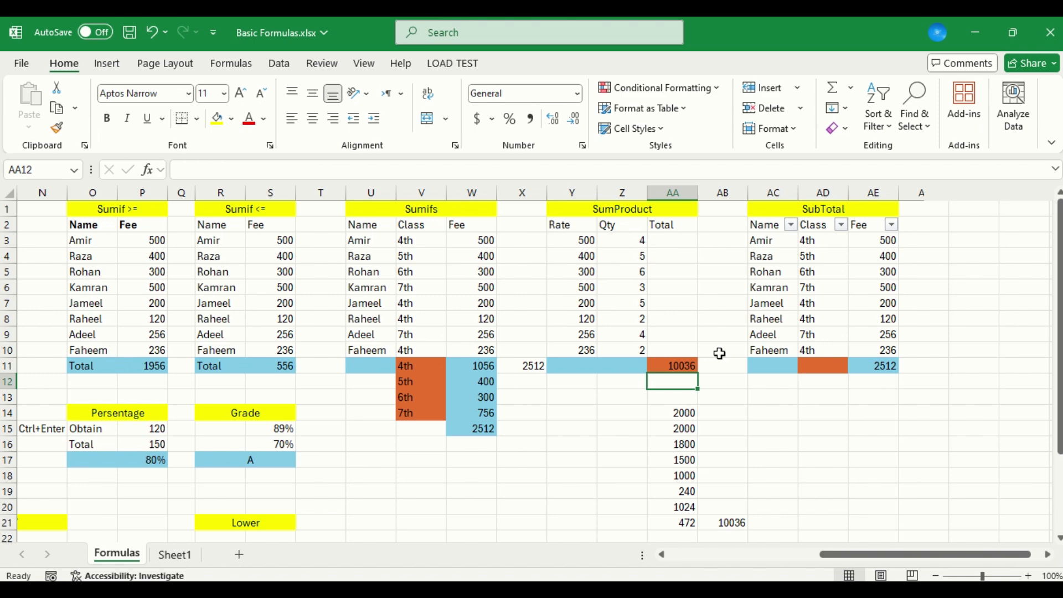
Review the Sumifs table's class totals and the formula that adds them in W15
key("Left")
key("Left")
key("Left")
key("Left")
key("Left")
key("Left")
key("Left")
key("Left")
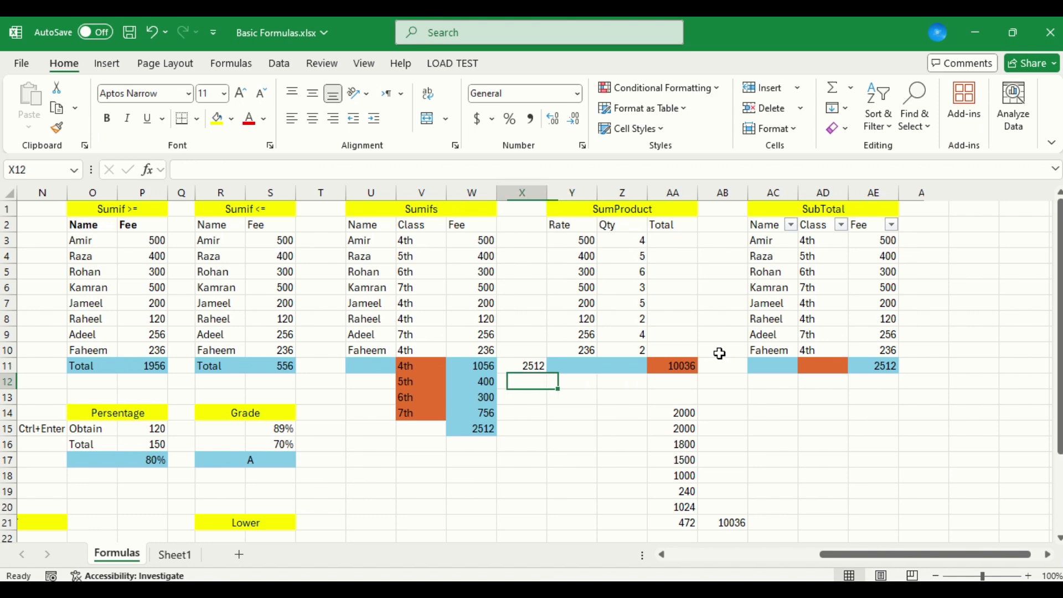
key("Up")
key("Right")
key("Down")
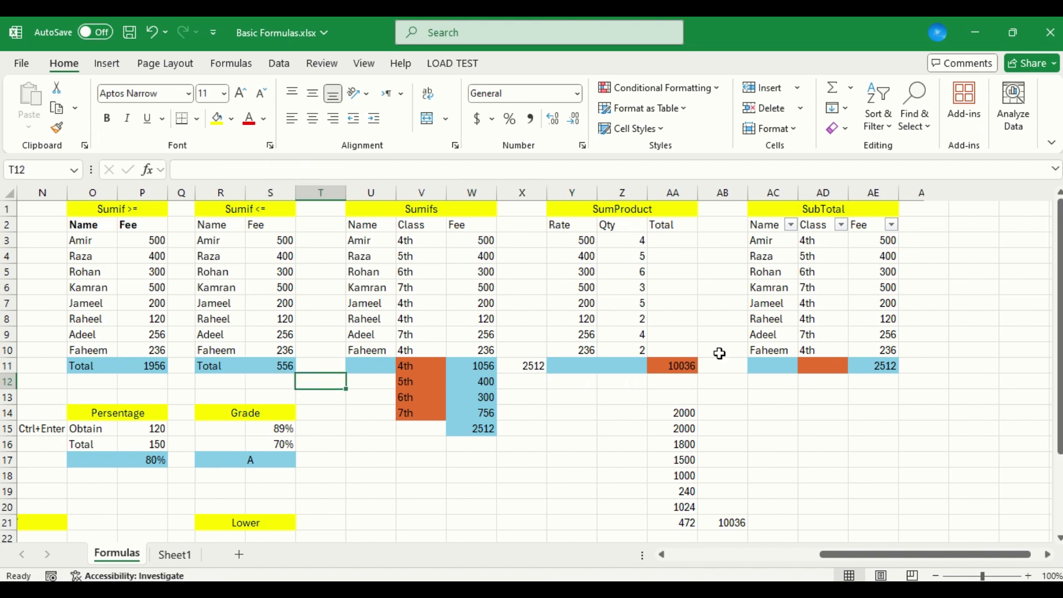
key("Right")
key("Up")
key("Right")
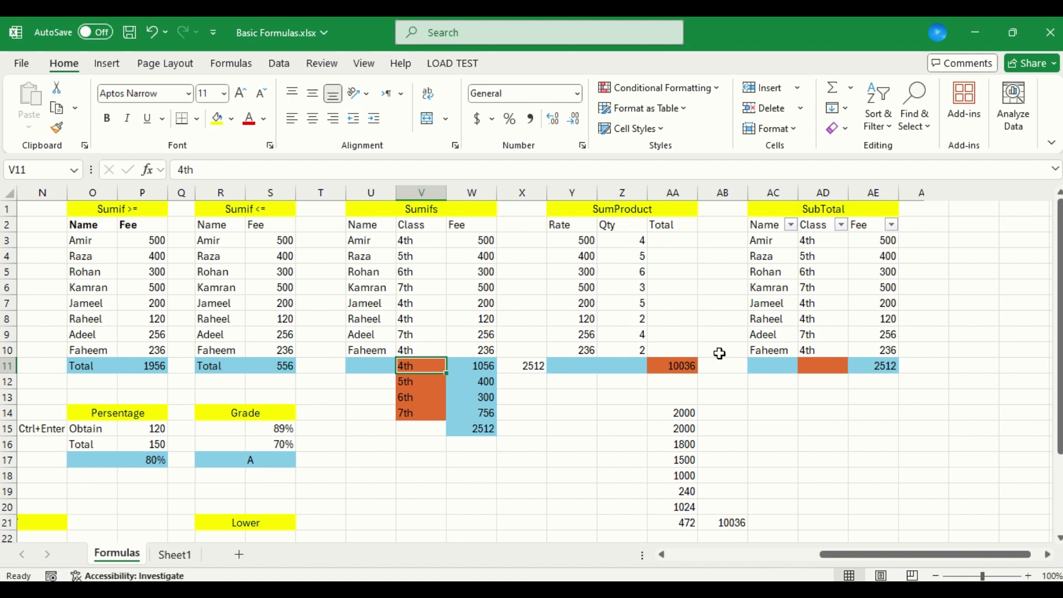
key("Down")
key("Down")
key("Down")
key("Down")
key("Right")
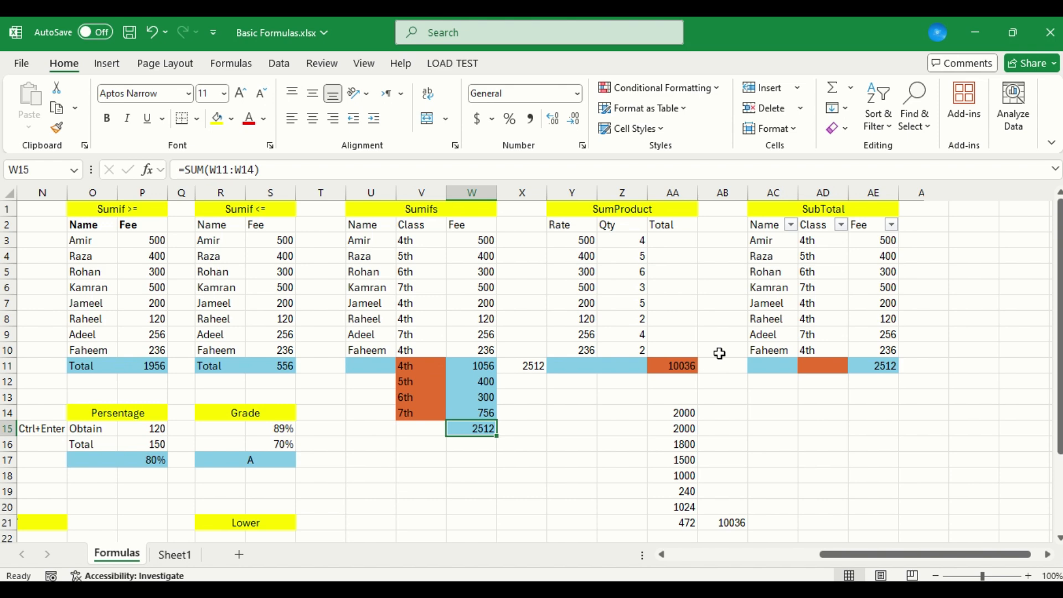
Compare the SUBTOTAL formula in AE11 with the SUMIFS formula for the 4th class in W11
key("Right")
key("Right")
key("Right")
key("Right")
key("Right")
key("Right")
key("Right")
key("Right")
key("Up")
key("Up")
key("Up")
key("Up")
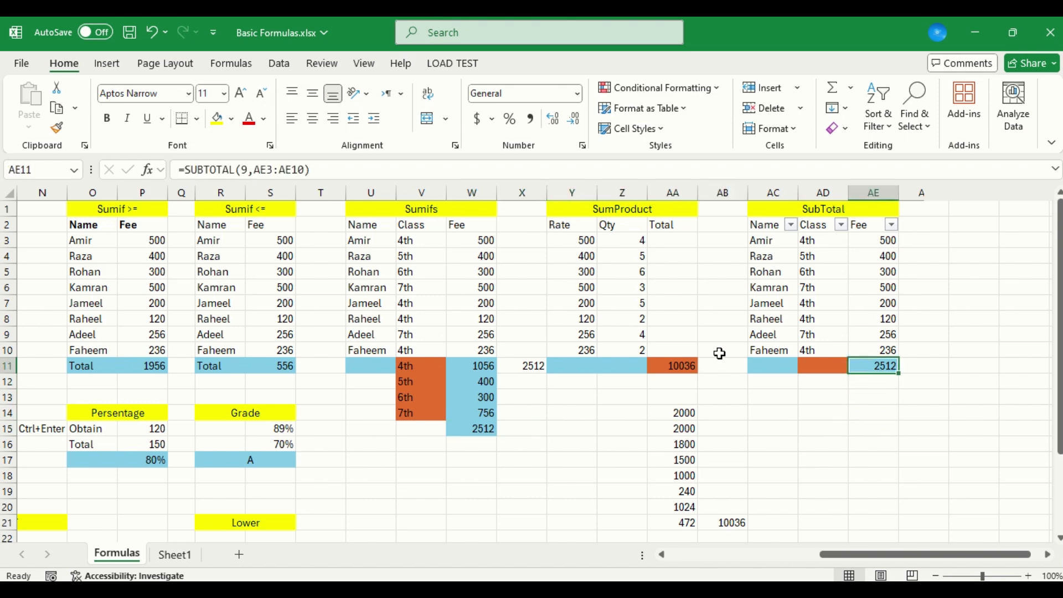
key("Left")
key("Left")
key("Left")
key("Left")
key("Left")
key("Left")
key("Left")
key("Left")
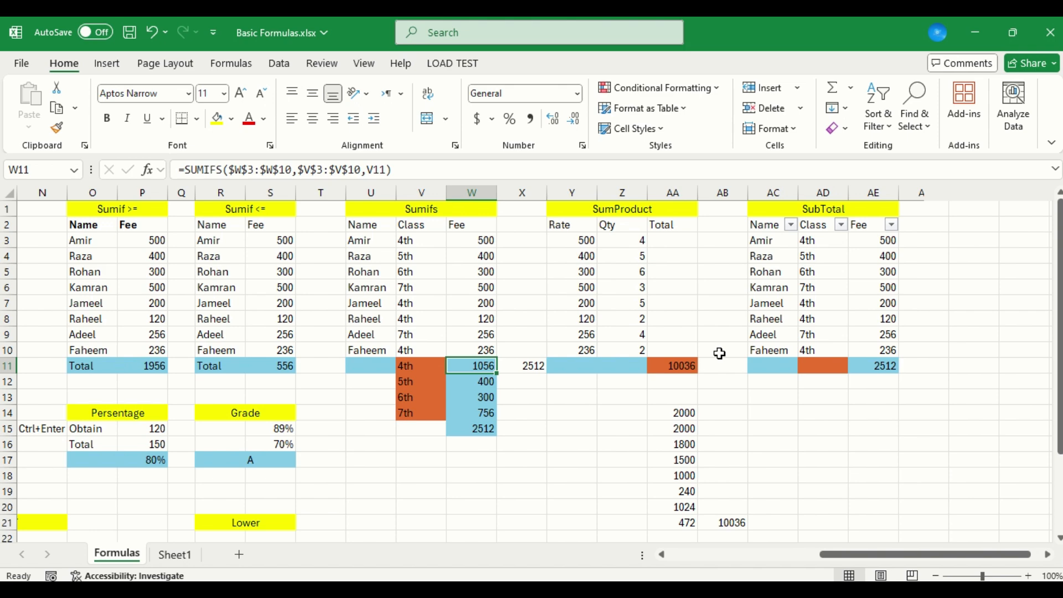
key("Left")
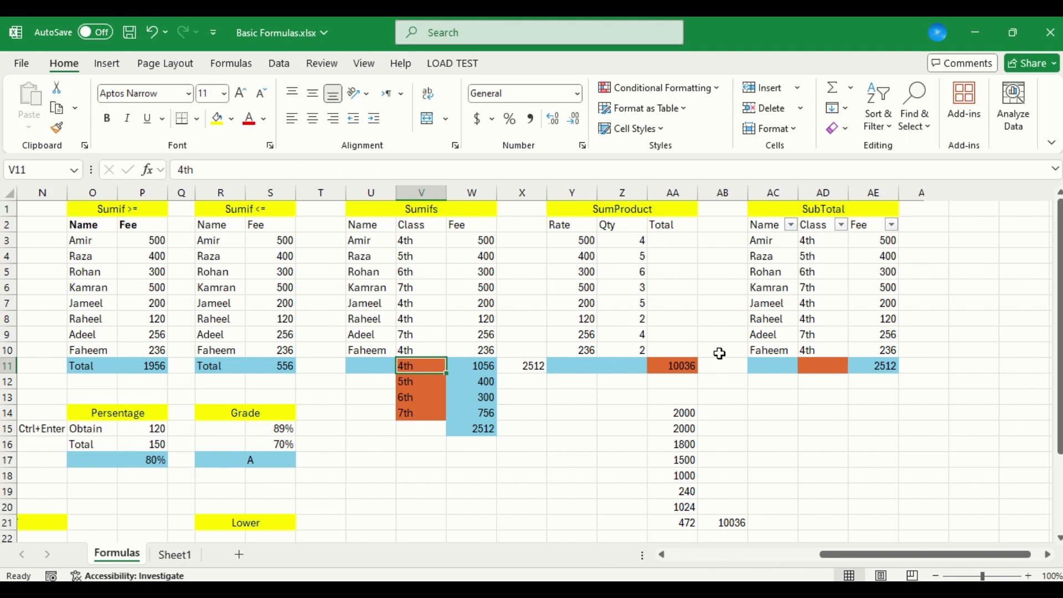
Start a SUBTOTAL formula in AF11, beside the SubTotal table's Fee total
key("Right")
key("Right")
key("Right")
key("Right")
key("Right")
key("Right")
key("Right")
key("Right")
key("Right")
key("Right")
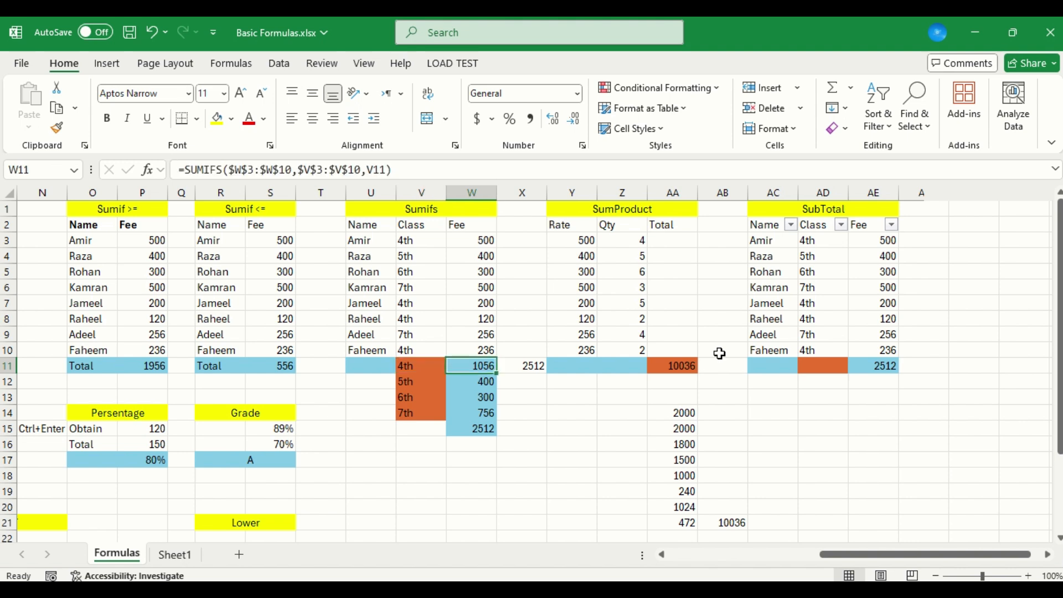
key("Up")
key("Left")
key("Down")
key("Right")
key("Left")
key("Right")
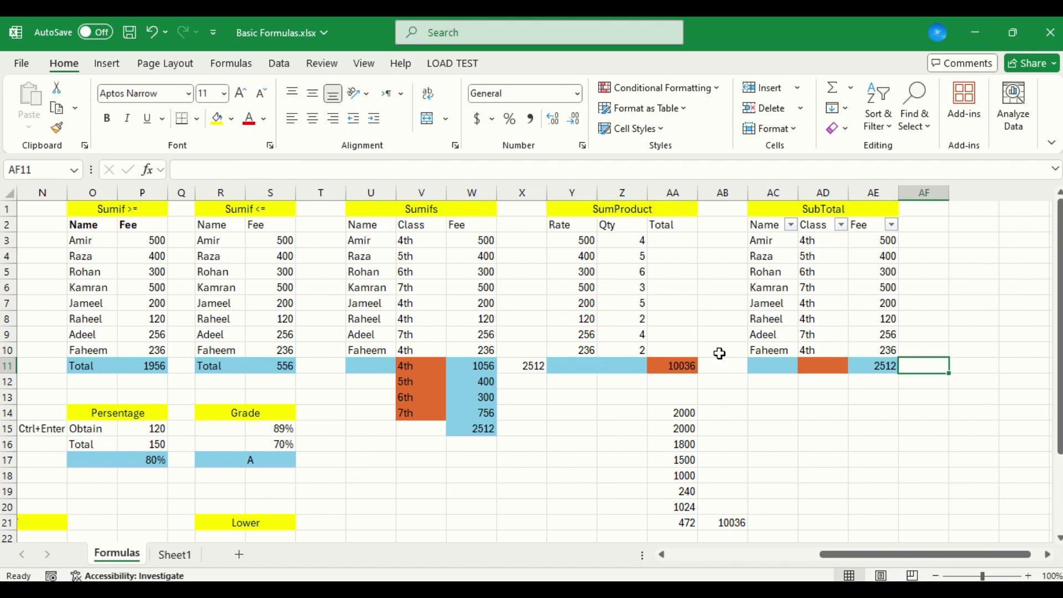
key("Left")
key("Right")
type("=")
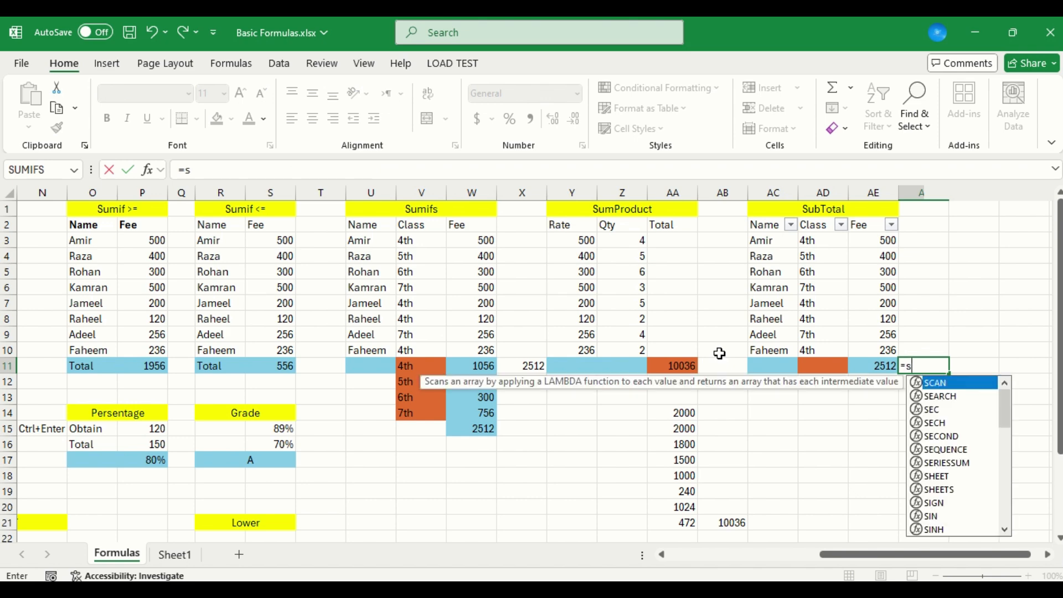
type("ub")
key("Down")
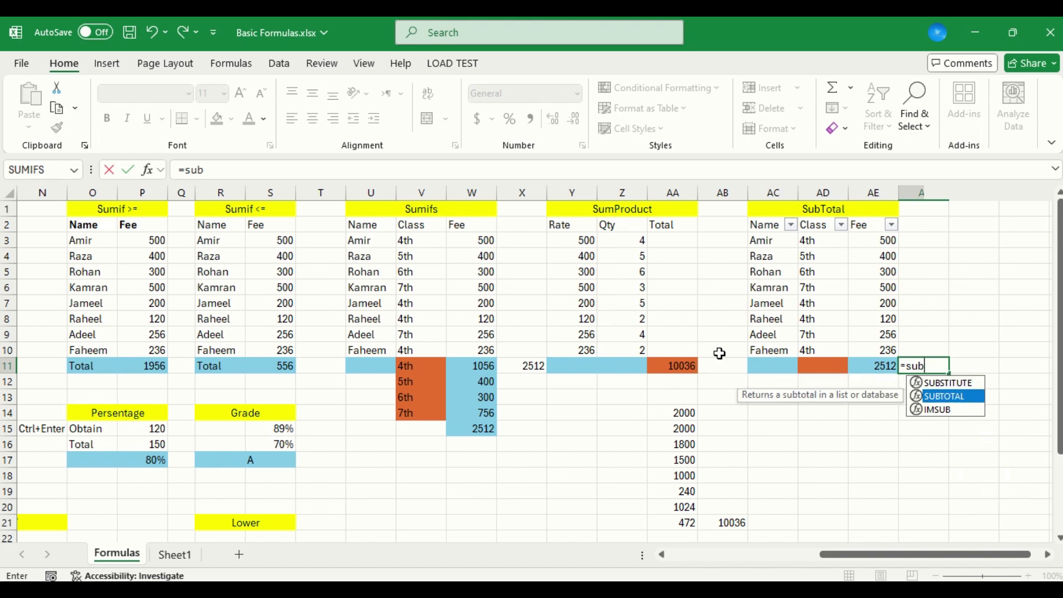
key("Tab")
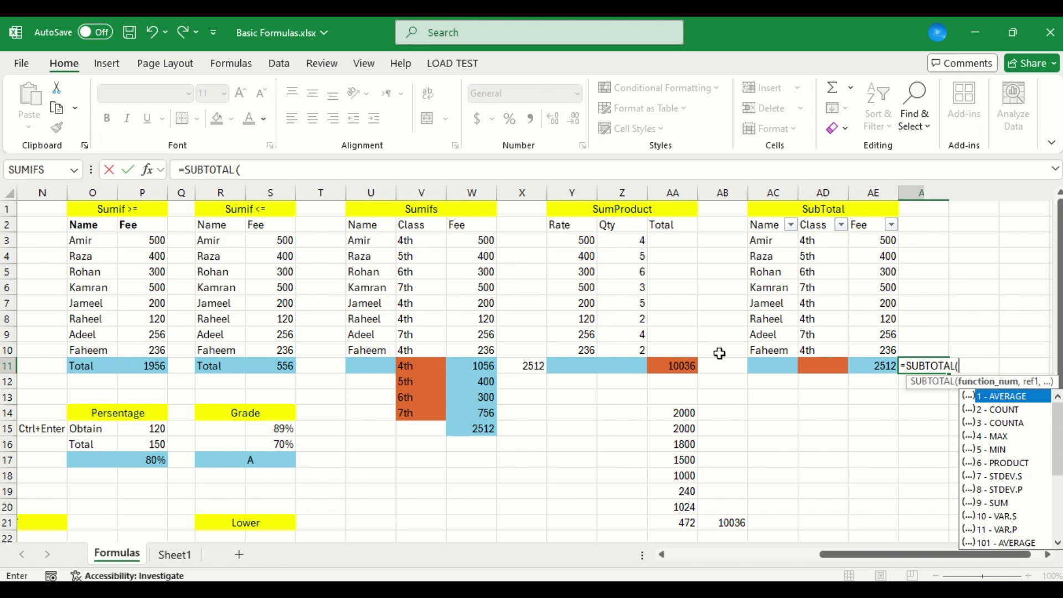
Look through the SUBTOTAL function numbers and choose 9 - SUM as the formula's first argument
key("Down")
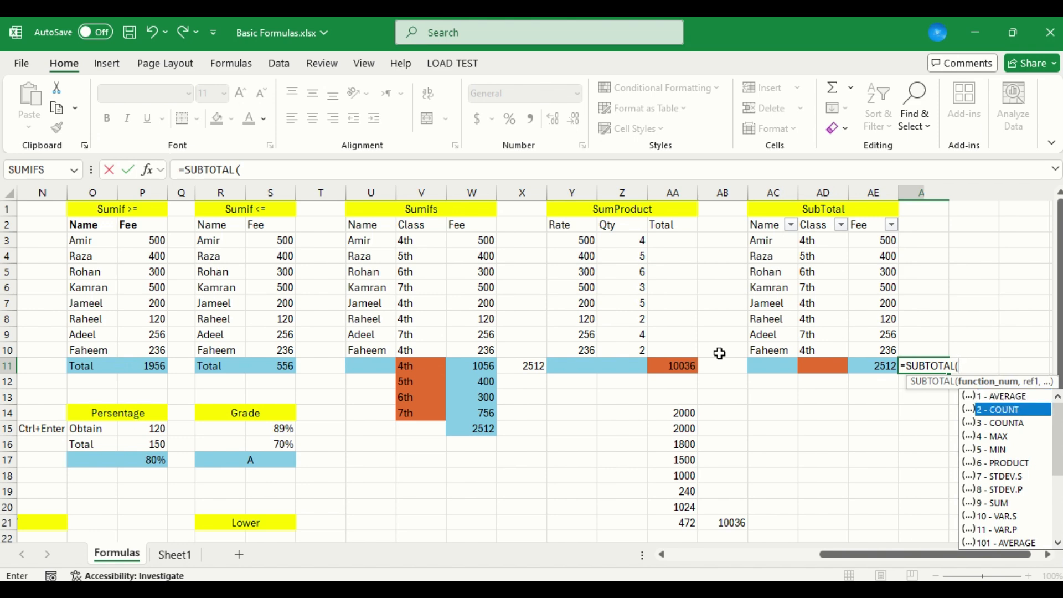
key("Down")
key("Down")
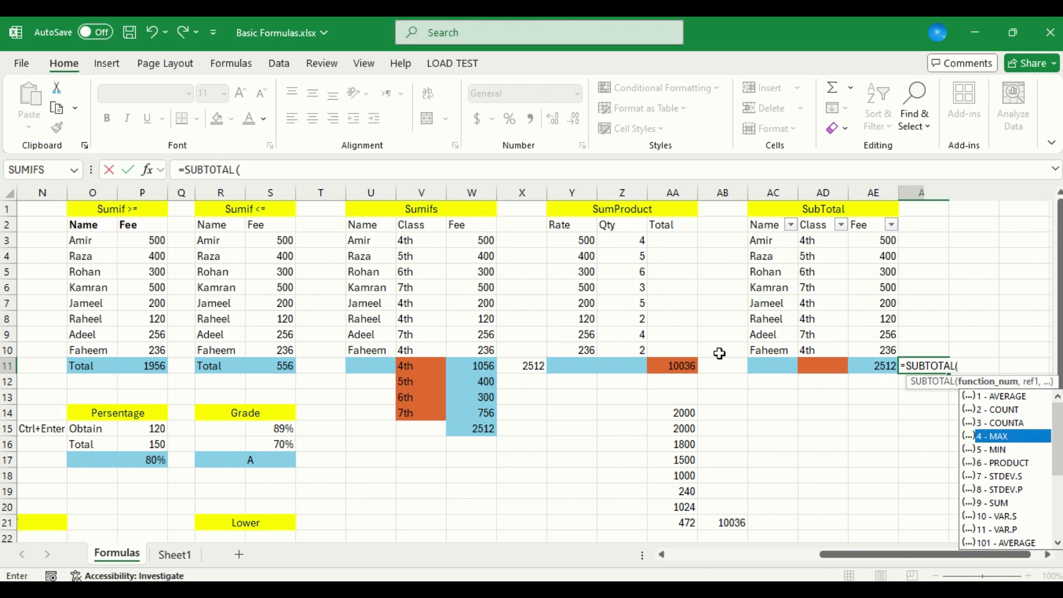
key("Down")
key("Down")
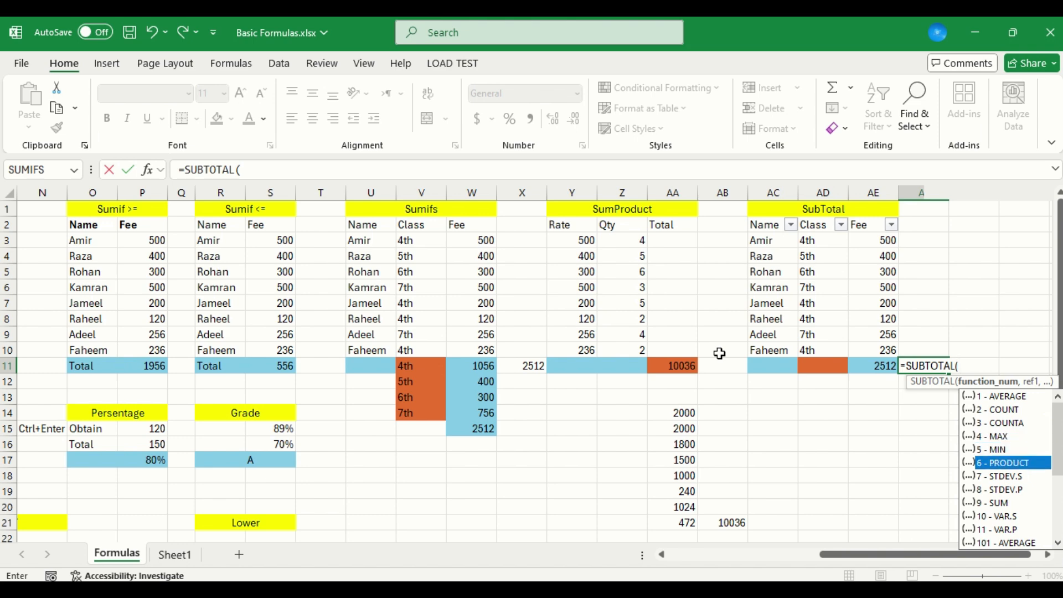
key("Down")
key("Down")
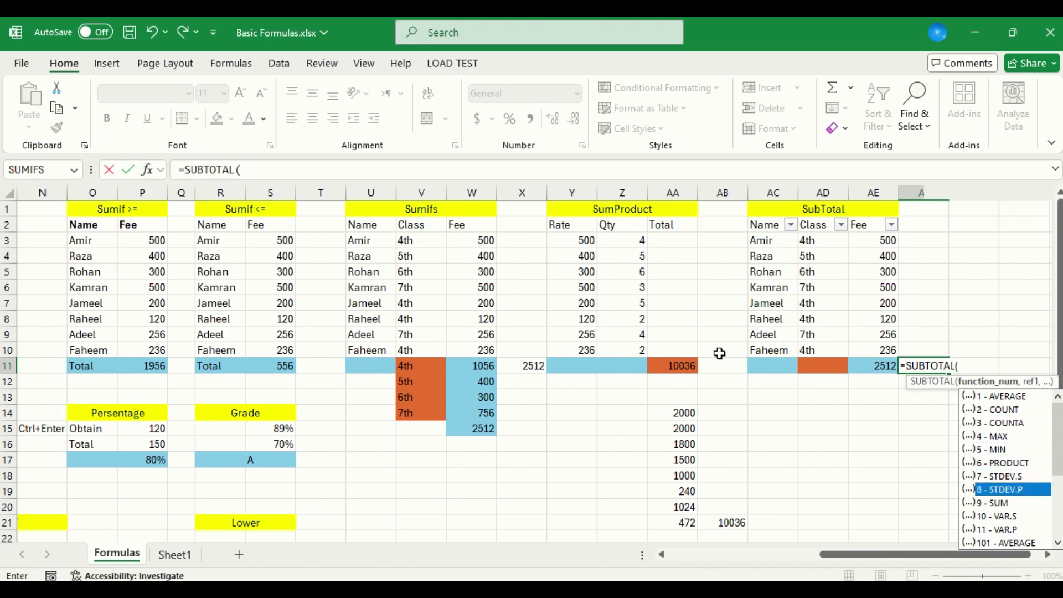
key("Down")
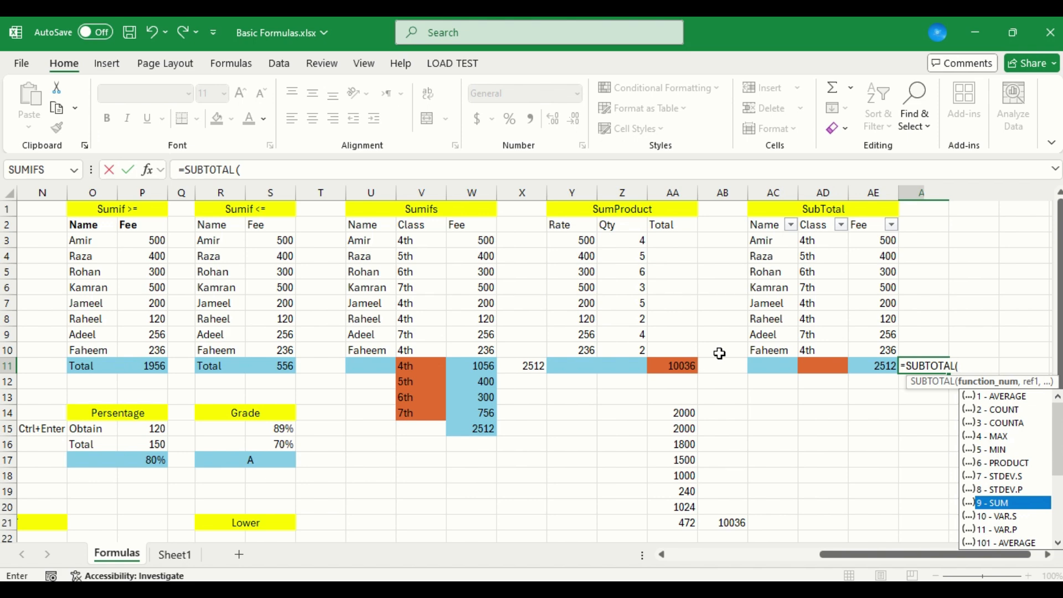
double_click(1008, 508)
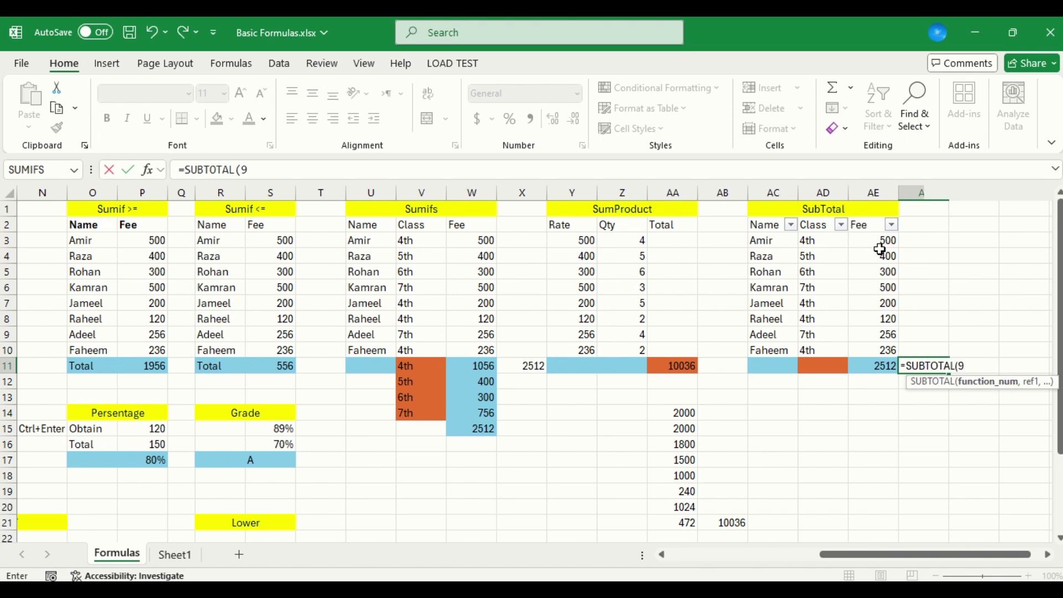
key("Return")
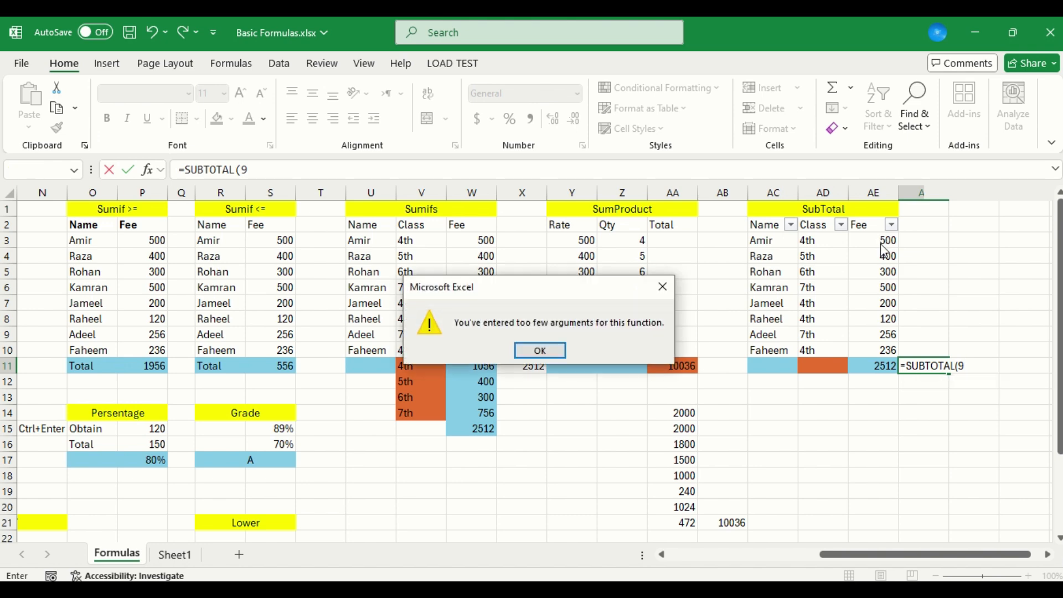
left_click(558, 348)
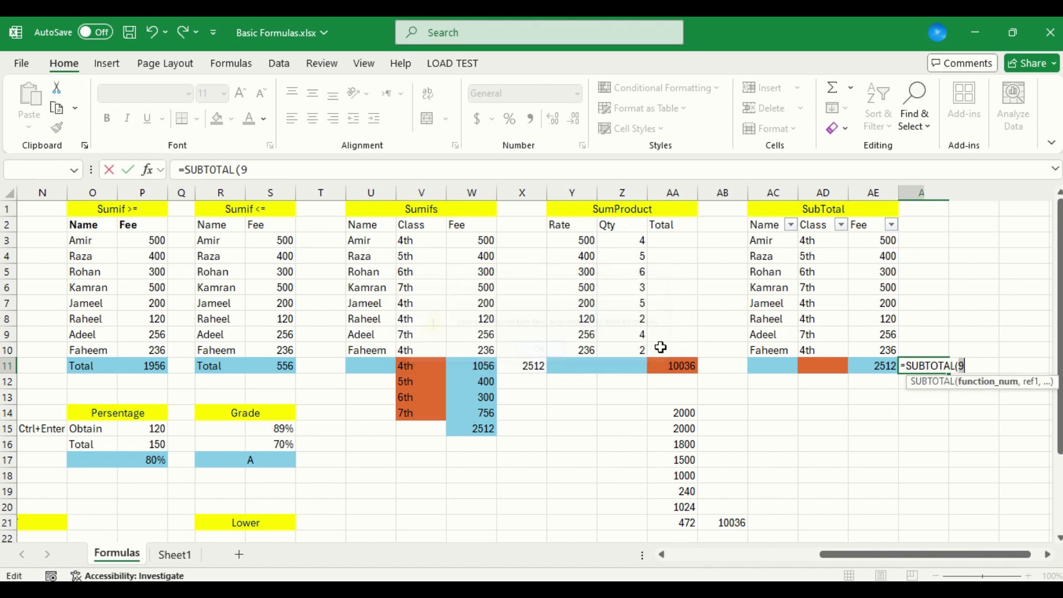
left_click(978, 370)
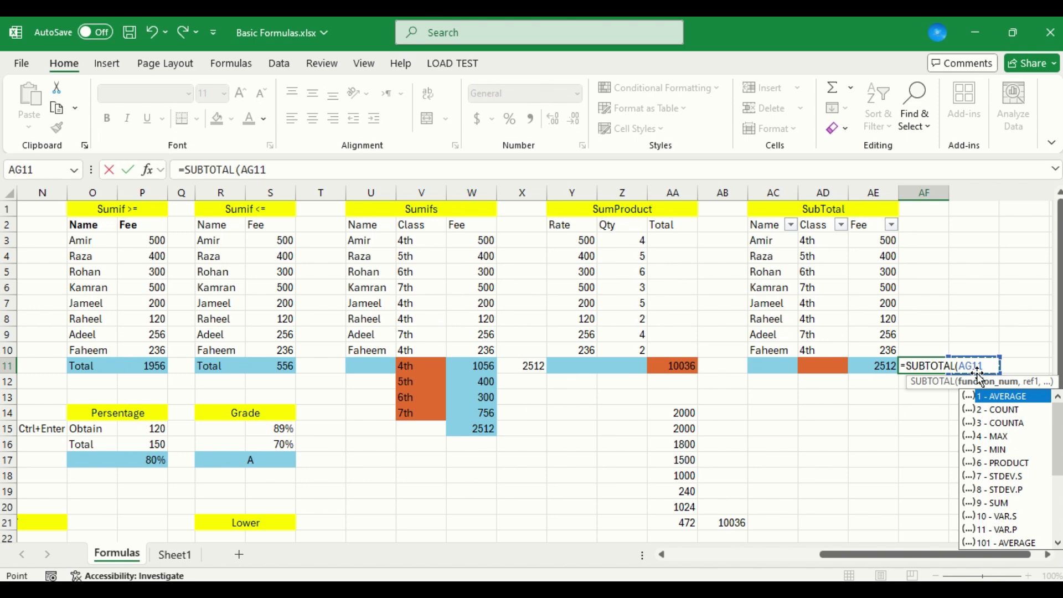
key("BackSpace")
key("BackSpace")
key("BackSpace")
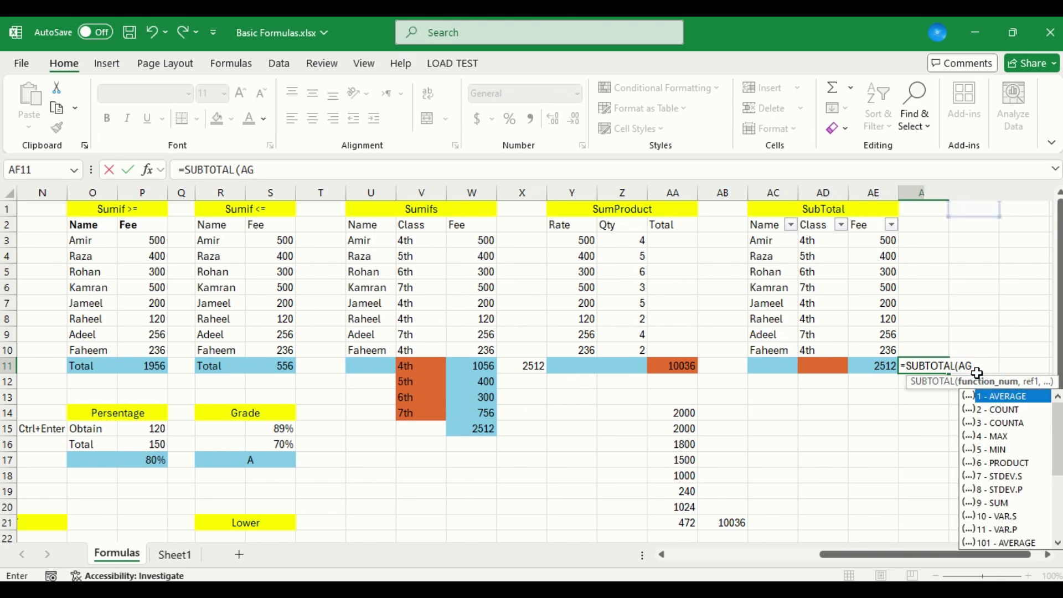
type(",")
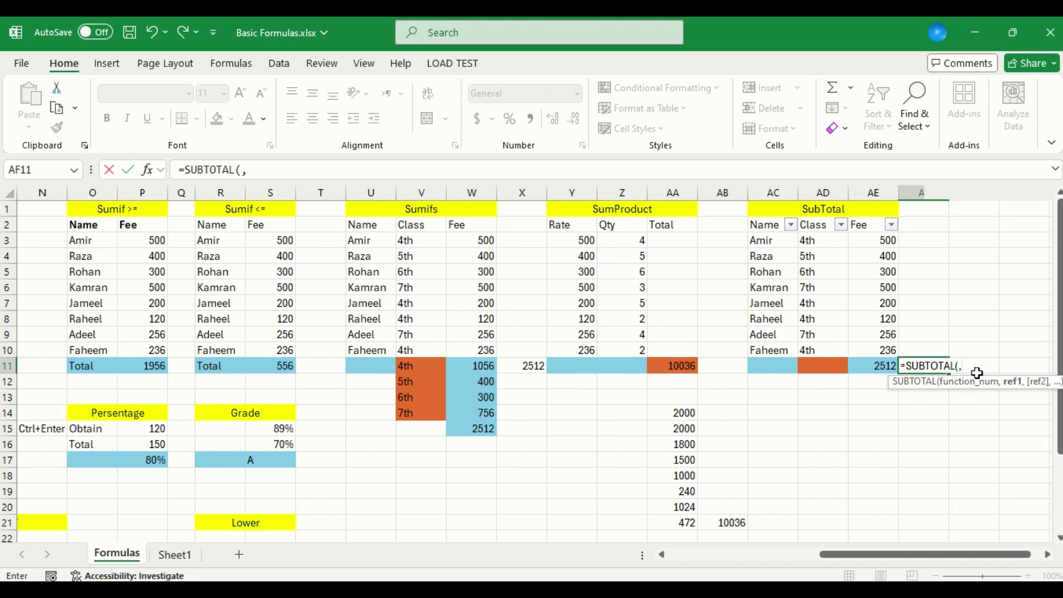
key("Up")
key("Left")
key("shift+Up")
key("shift+Up")
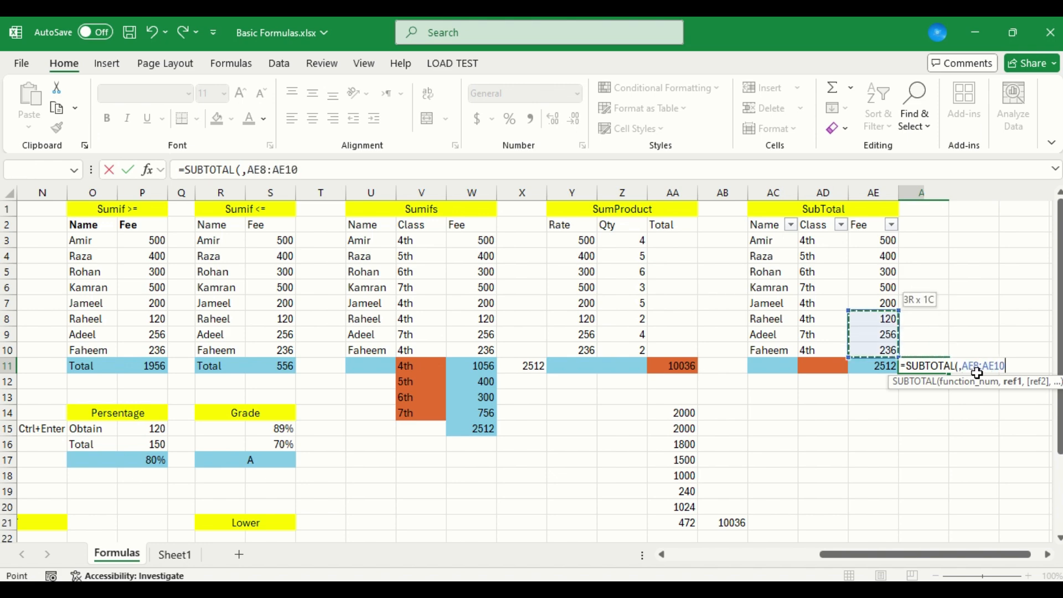
key("shift+Up")
key("shift+Up")
key("shift+Up")
key("shift+Up")
key("shift+Up")
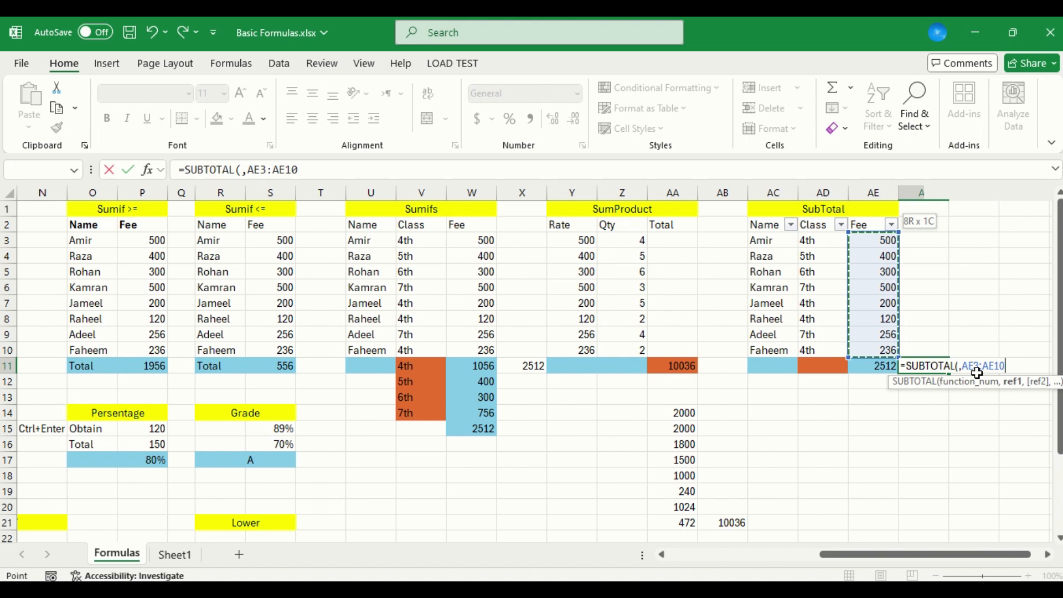
key("BackSpace")
key("BackSpace")
key("BackSpace")
key("BackSpace")
key("BackSpace")
key("BackSpace")
key("BackSpace")
key("BackSpace")
key("BackSpace")
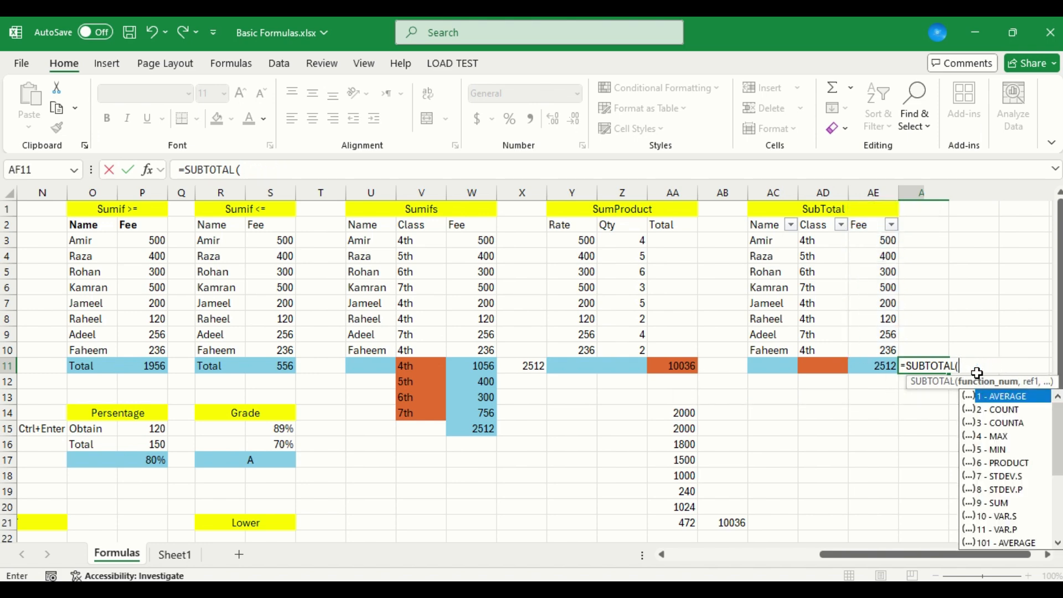
Reopen the SUBTOTAL arguments in AF11 and set the function number to 9 - SUM
key("BackSpace")
type("(")
left_click(1004, 505)
double_click(1004, 505)
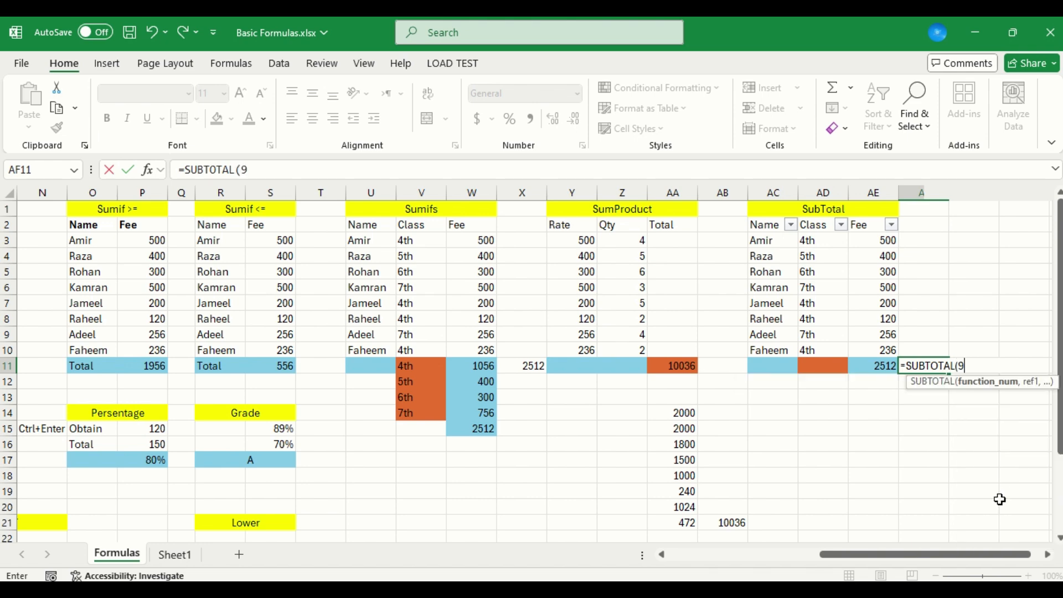
type(",")
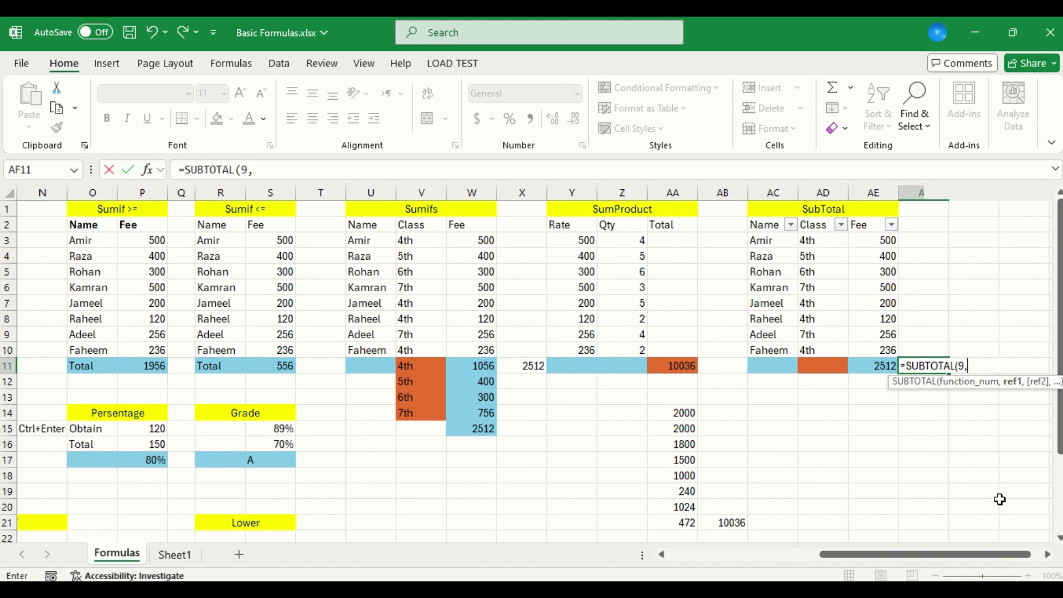
Reference the Fee values AE3:AE10 and enter the SUBTOTAL formula in AF11
left_click(901, 346)
left_click(896, 346)
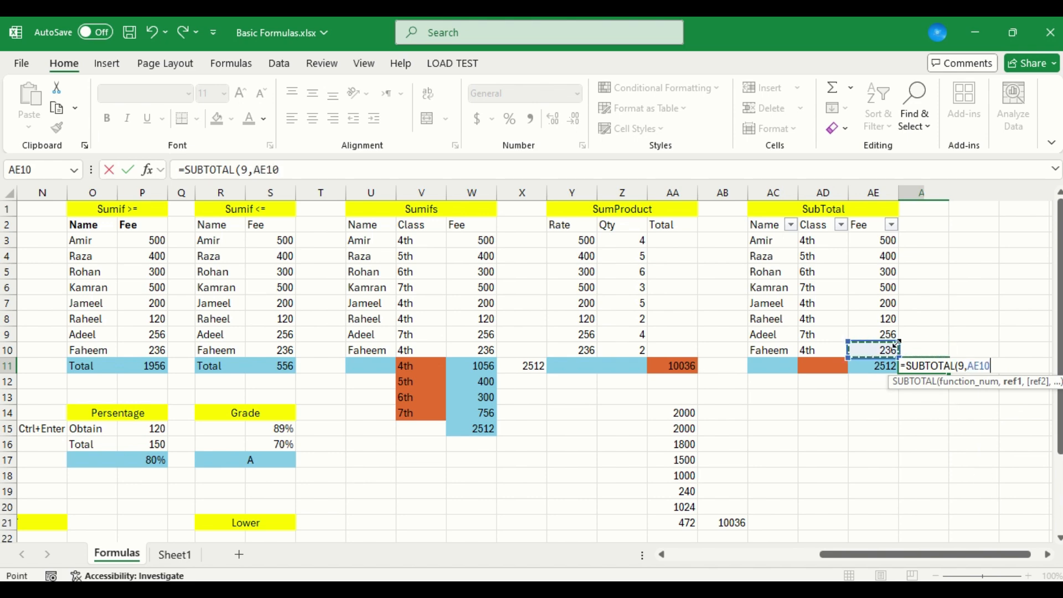
key("shift+Up")
key("shift+Up")
key("shift+Up")
key("shift+Up")
key("shift+Up")
key("shift+Up")
key("shift+Up")
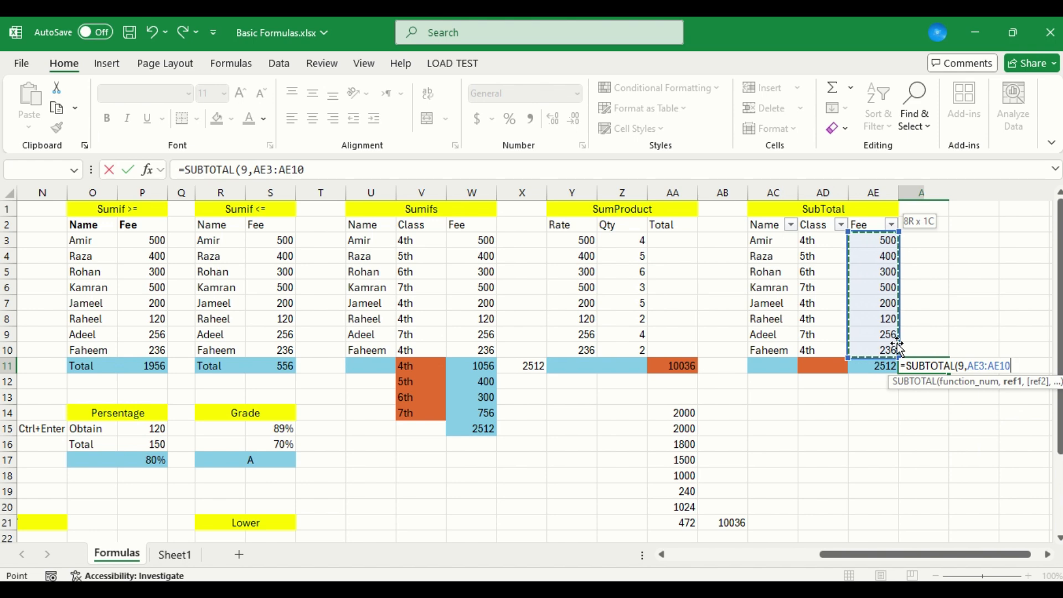
key("Return")
key("Up")
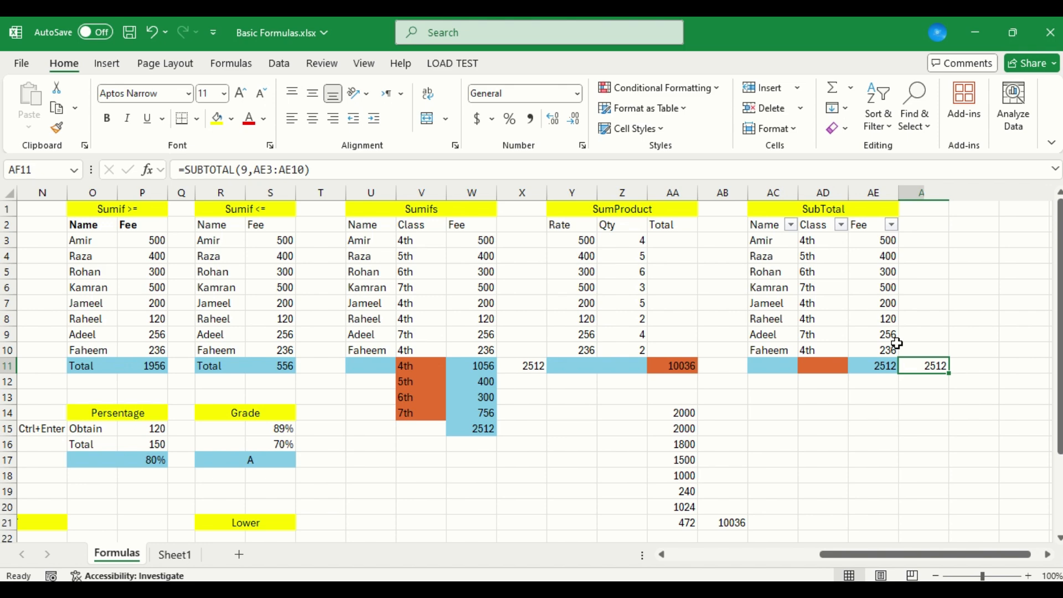
Filter the SubTotal table's Class column to 6th and compare the subtotal with the Sumifs table's 6th class total
left_click(842, 225)
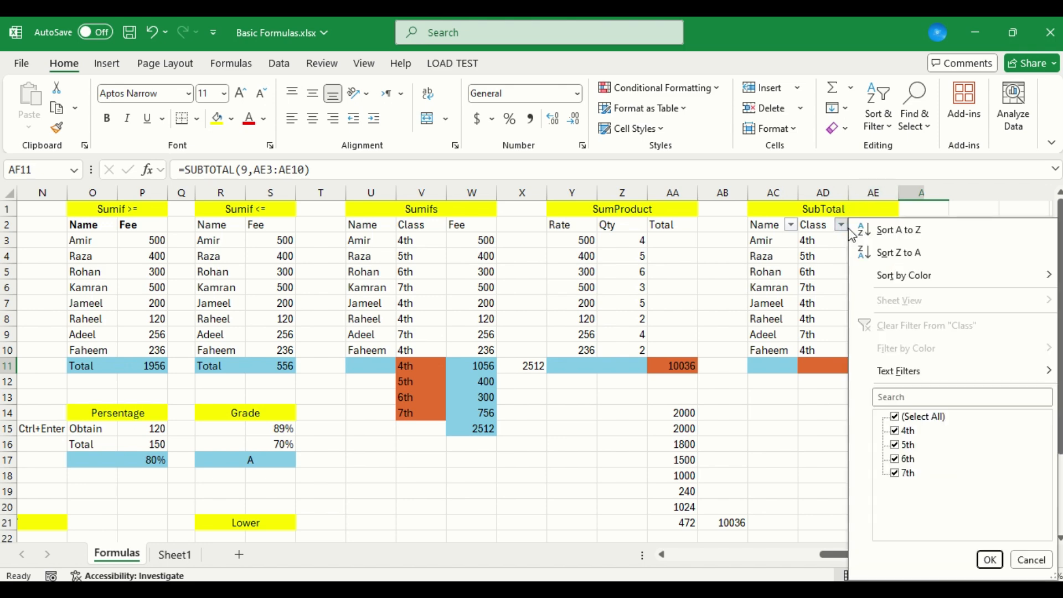
left_click(895, 420)
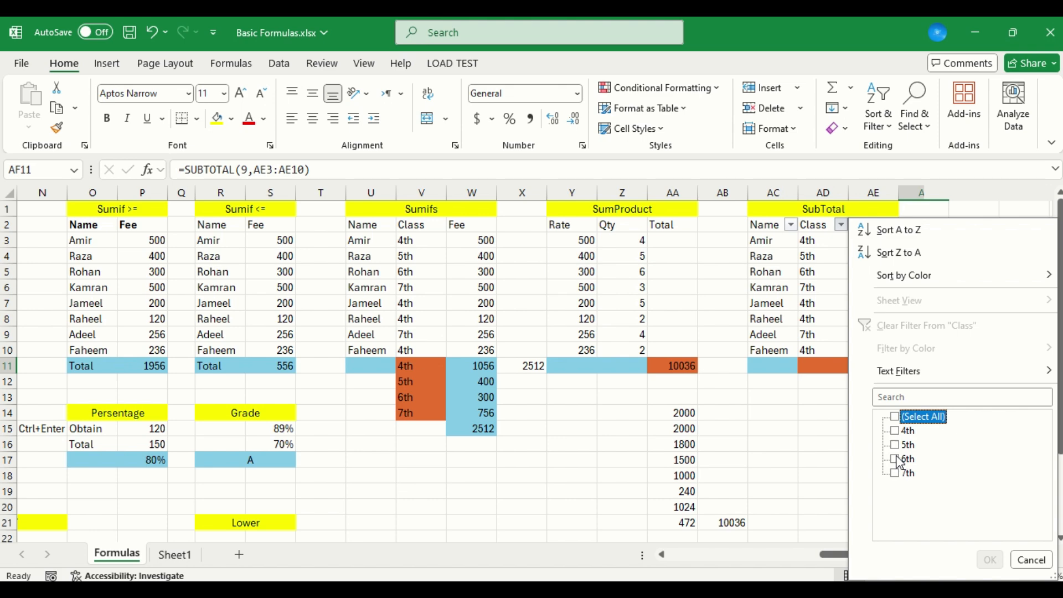
left_click(896, 460)
left_click(990, 560)
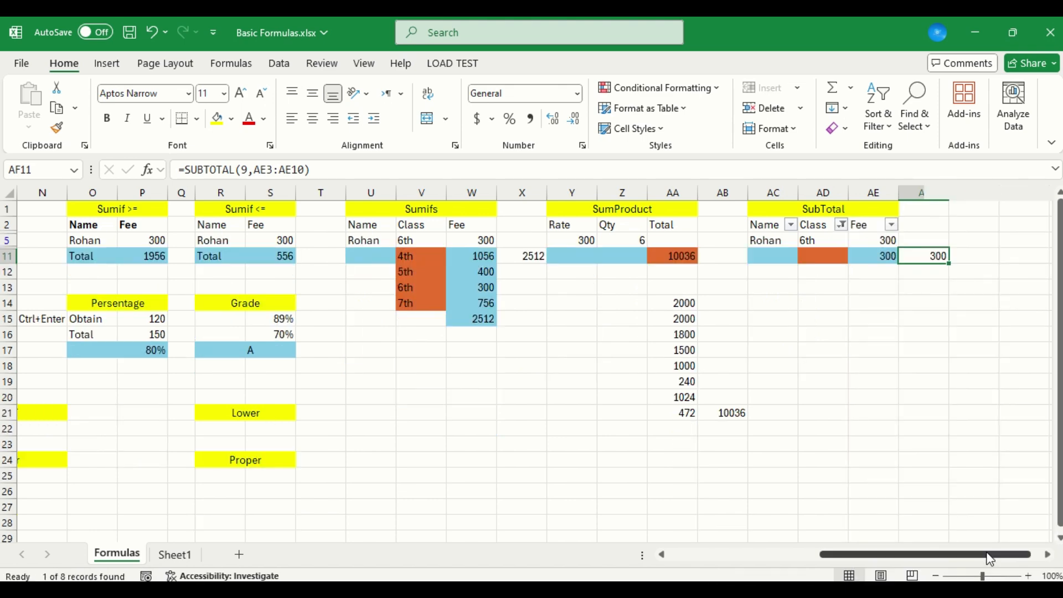
left_click(414, 288)
left_click_drag(454, 291, 479, 286)
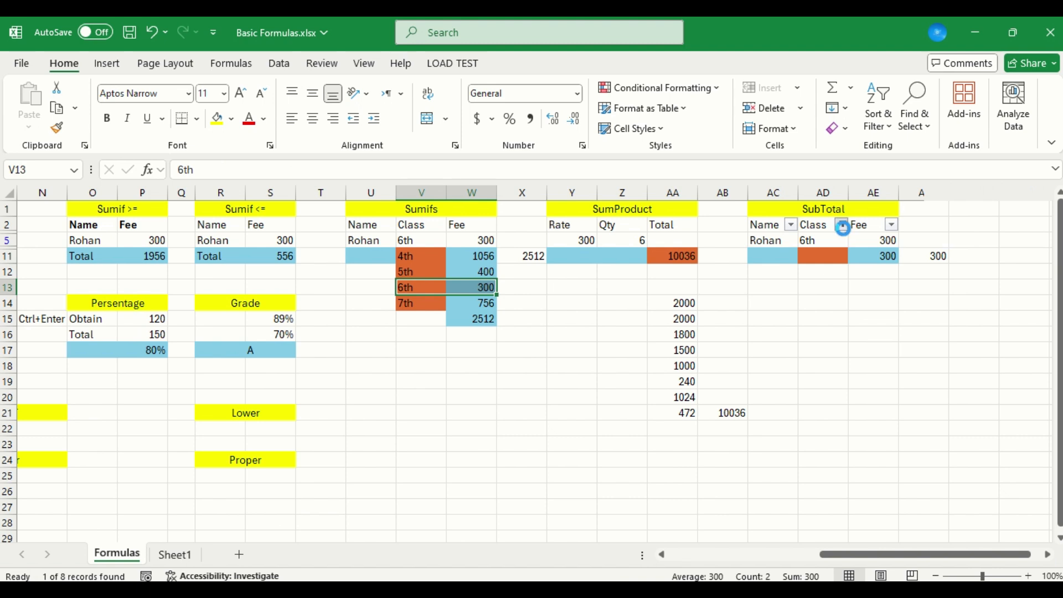
Filter the SubTotal table's Class column to 4th only and select the filtered name, class and fee rows
left_click(842, 227)
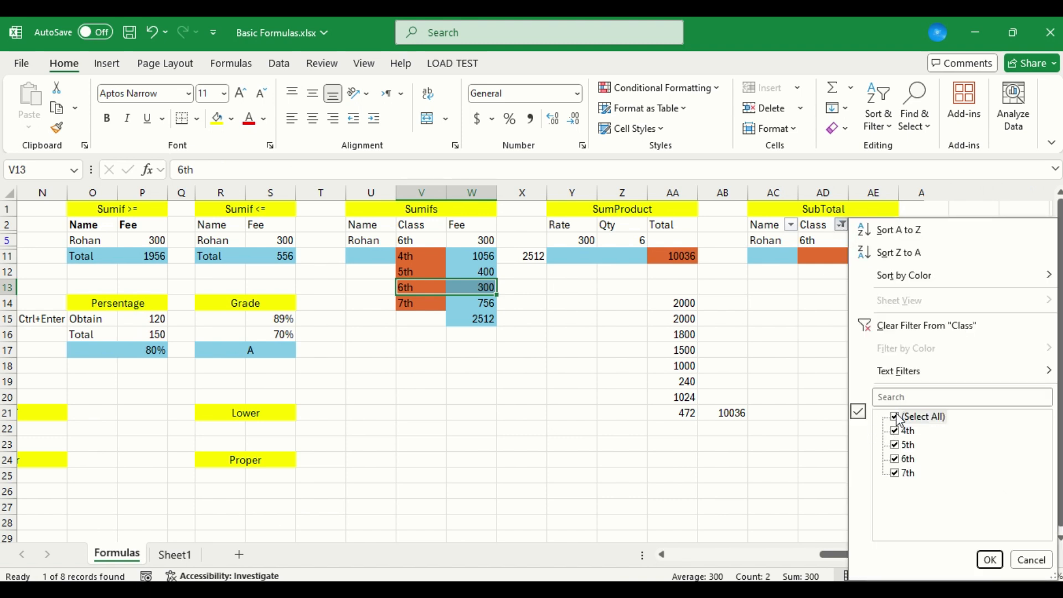
left_click(896, 417)
left_click(895, 431)
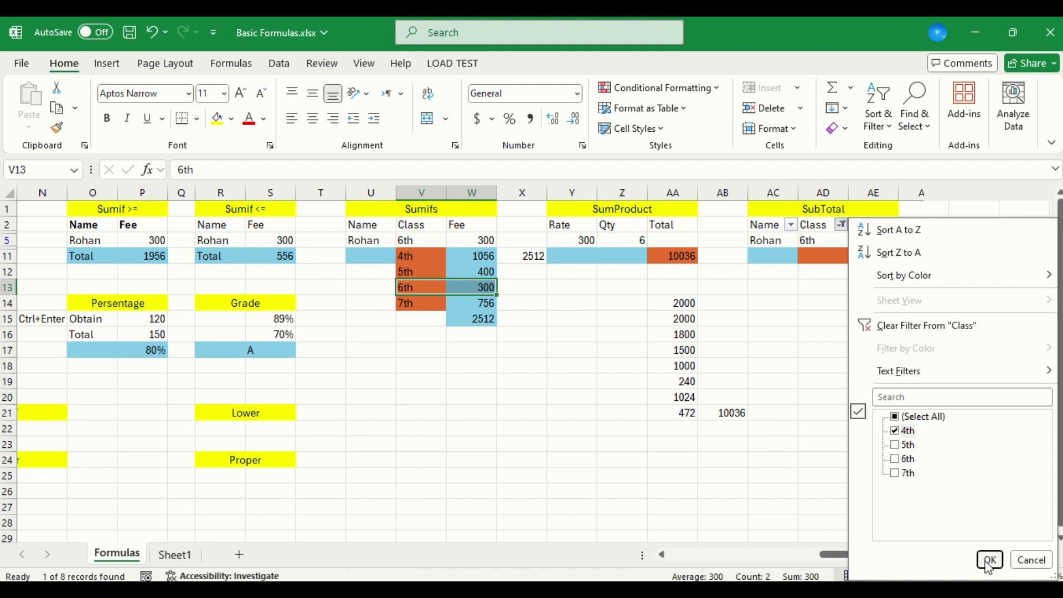
left_click(989, 561)
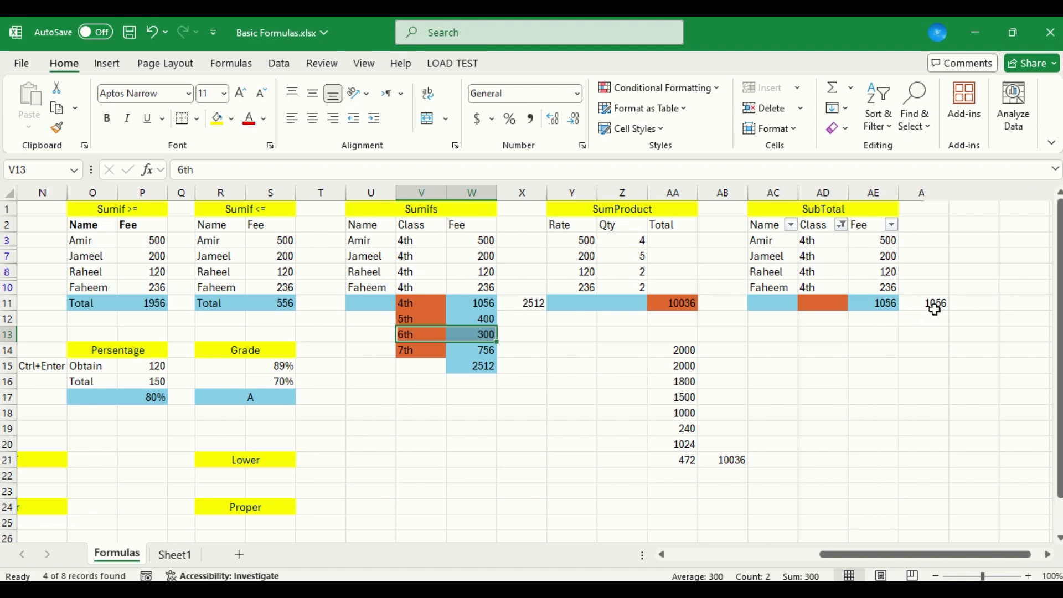
left_click(766, 241)
left_click_drag(766, 241, 861, 284)
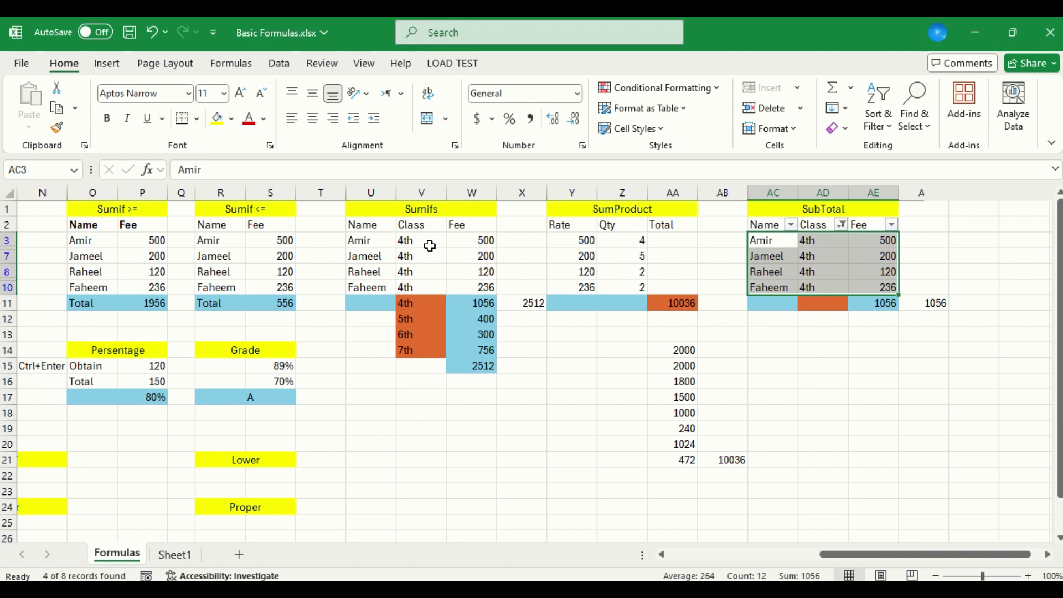
mouse_move(407, 25)
left_click(424, 48)
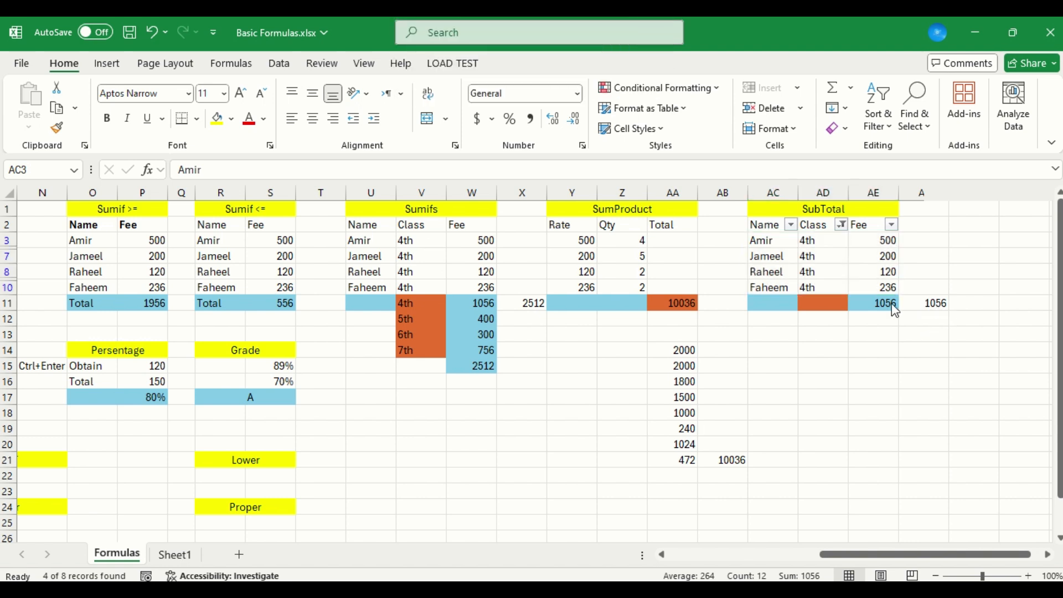
Show all classes again in the SubTotal table's Class filter
left_click(848, 225)
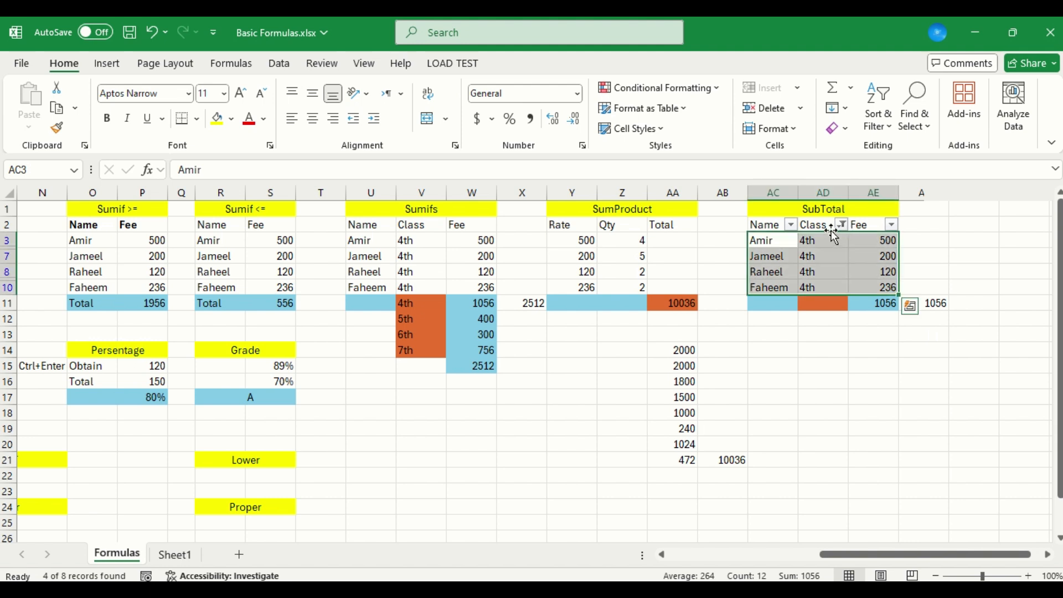
left_click(842, 225)
left_click(895, 416)
left_click(991, 560)
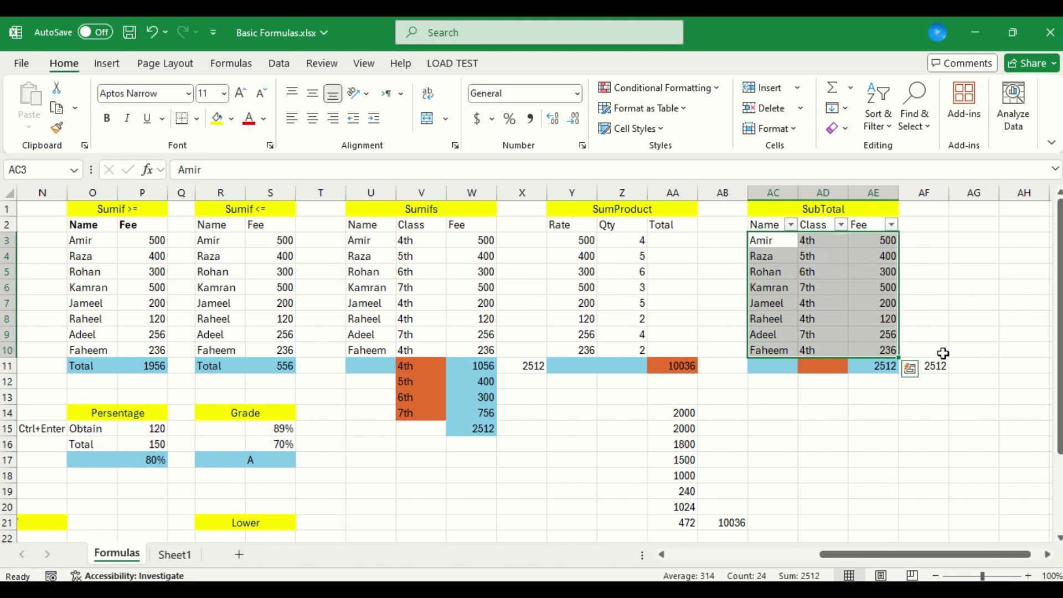
Start a SUBTOTAL formula in AG11 with function number 2, COUNT
left_click(965, 379)
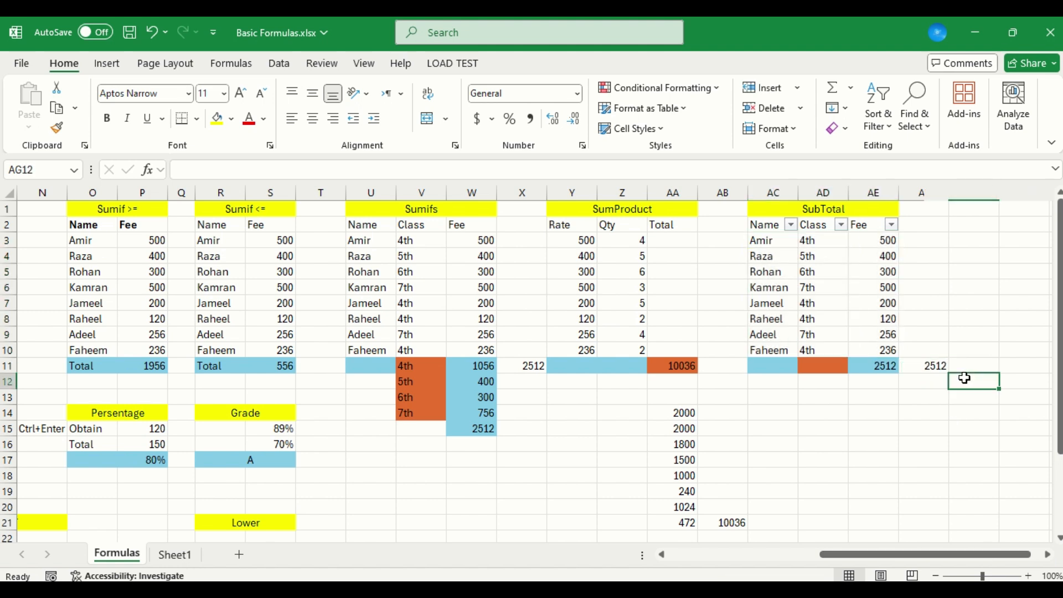
key("Up")
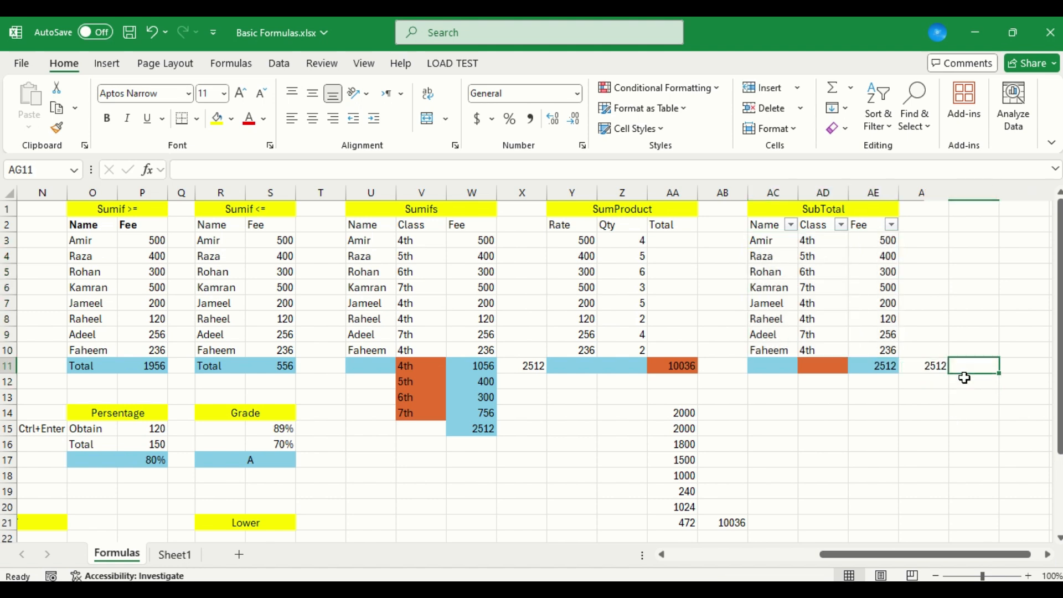
type("=sum")
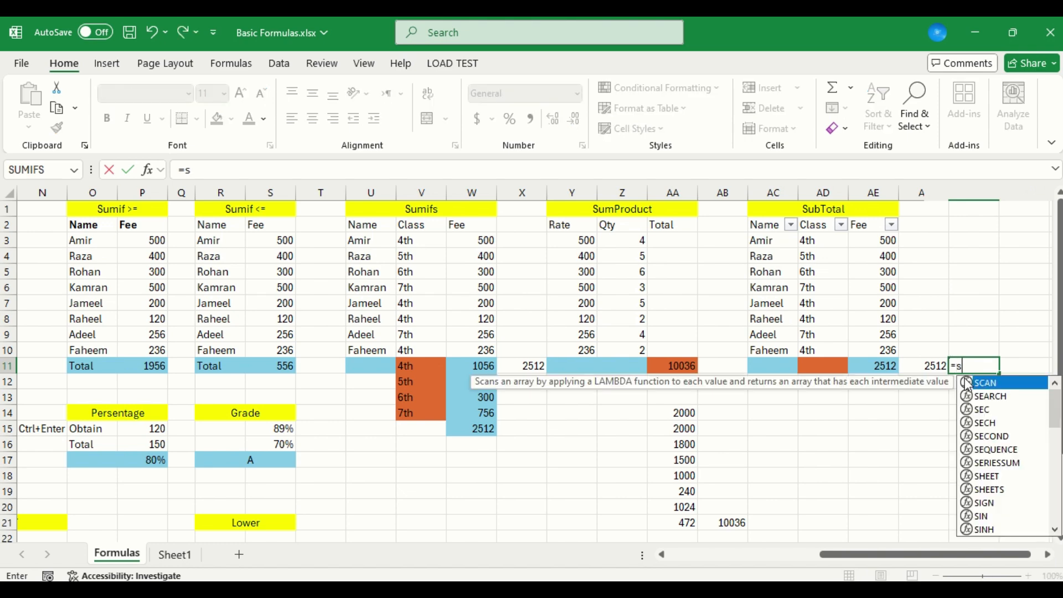
key("Down")
key("Down")
key("Down")
key("Up")
key("Up")
key("Up")
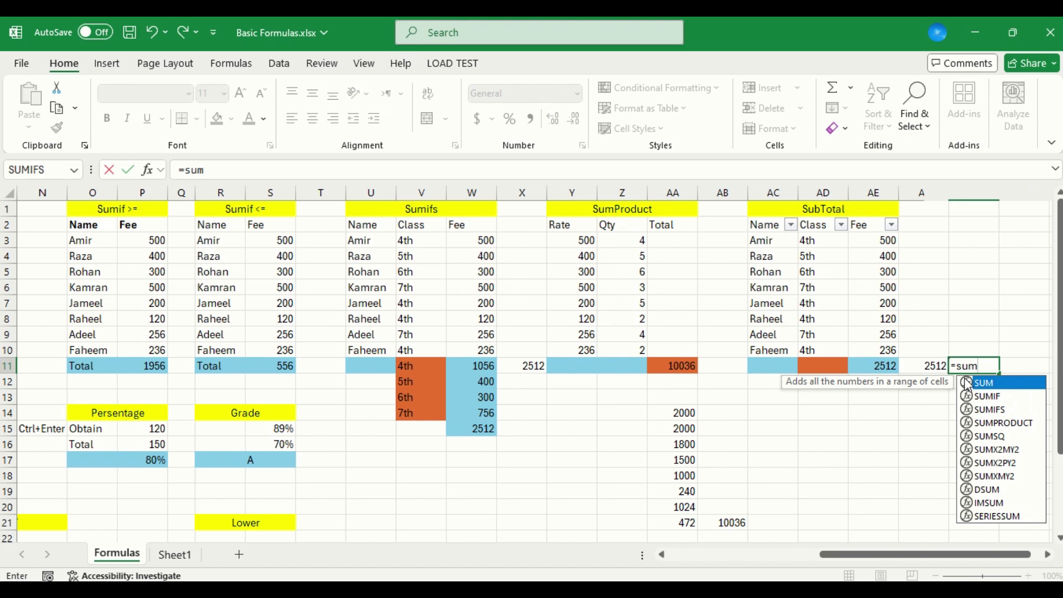
type("t")
key("BackSpace")
key("BackSpace")
key("BackSpace")
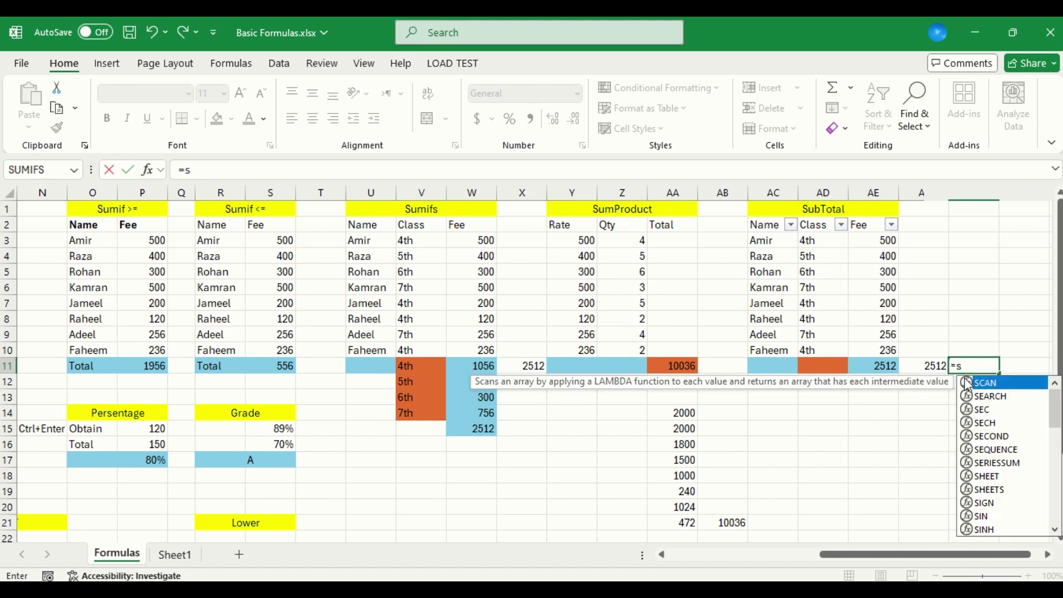
key("Escape")
type("ub")
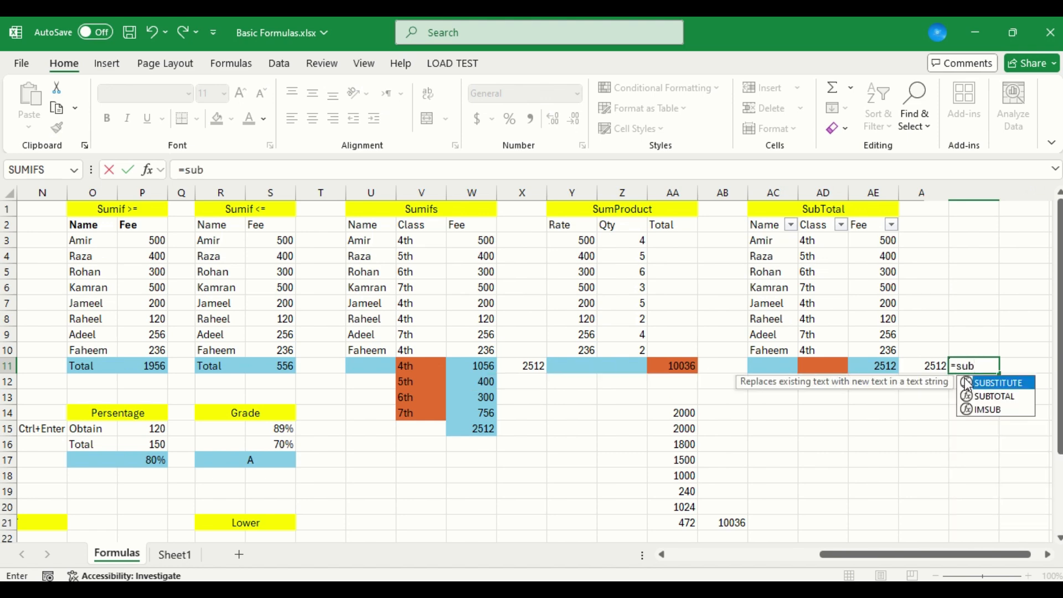
key("Down")
key("Tab")
key("Down")
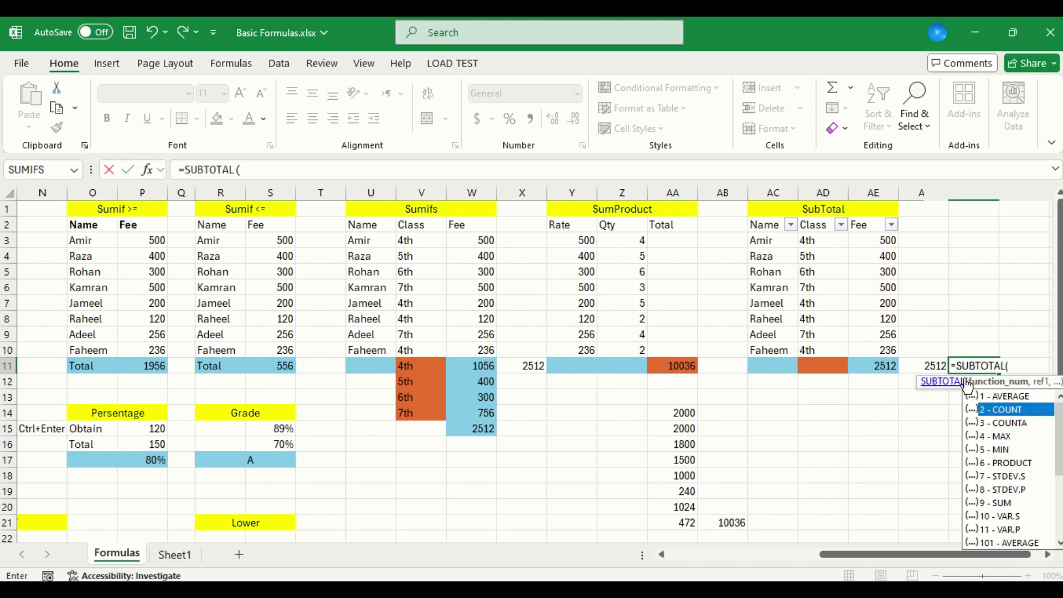
double_click(991, 412)
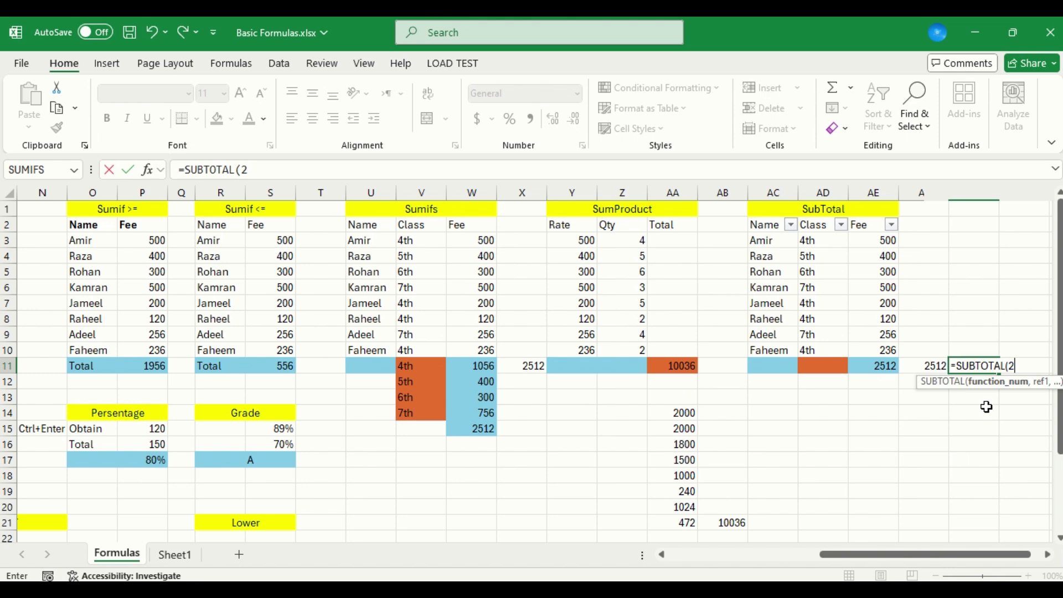
Reference the Fee values AE3:AE10 and enter the counting SUBTOTAL formula in AG11
type(",")
key("Left")
key("Up")
key("shift+Up")
key("shift+Up")
key("shift+Up")
key("shift+Up")
key("shift+Up")
key("shift+Up")
key("shift+Up")
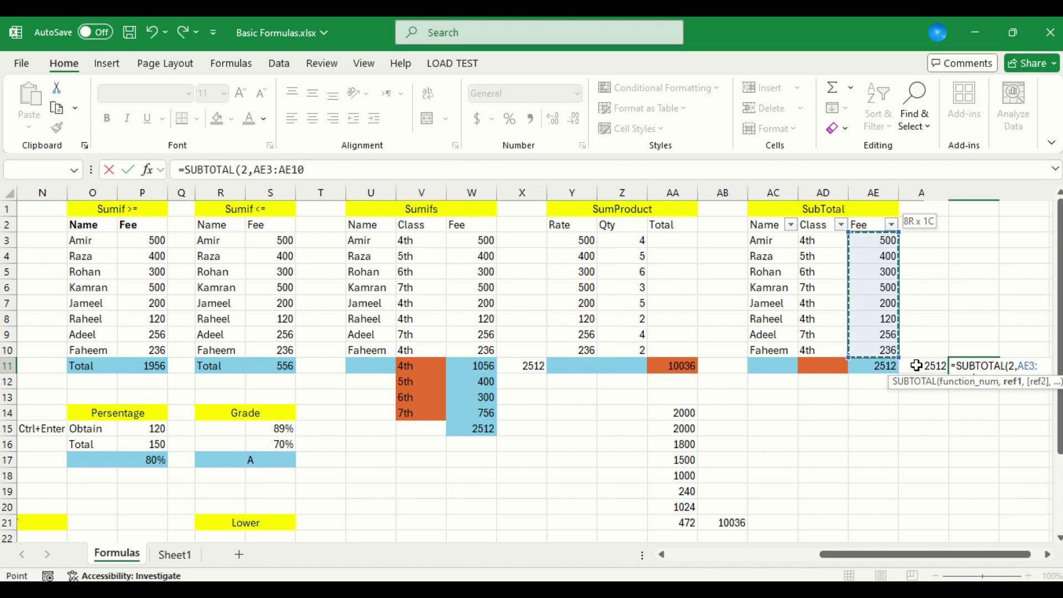
key("Return")
key("Up")
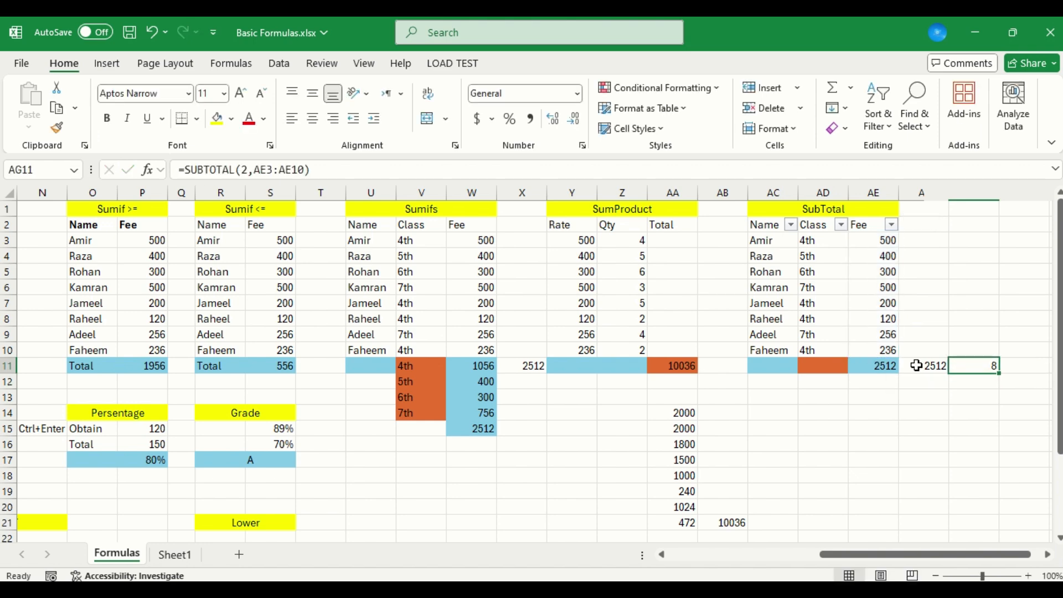
Filter the SubTotal table's Class column to 4th only to check the filtered count in AG11
left_click(841, 224)
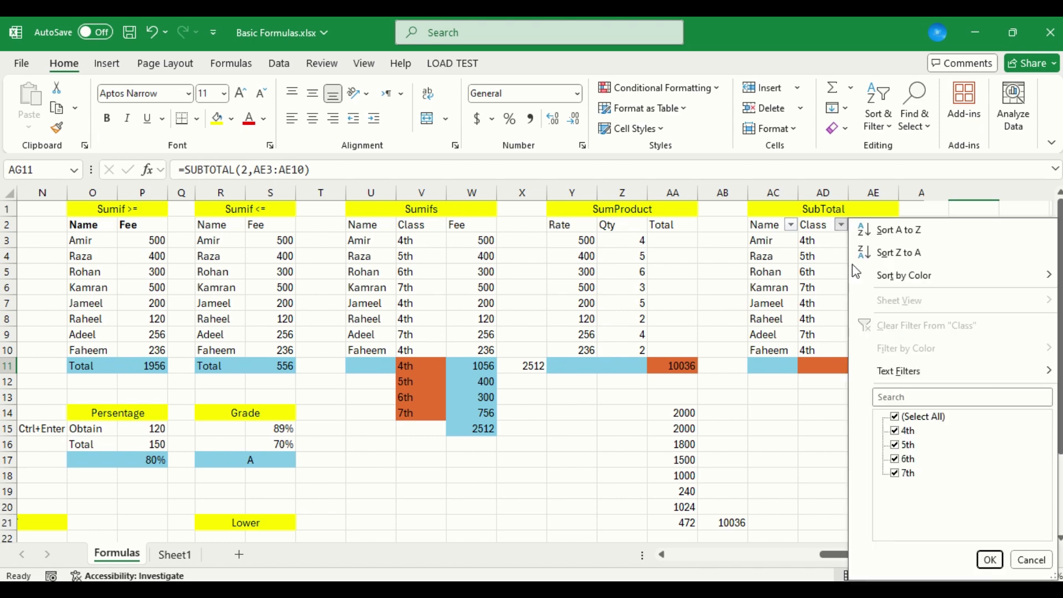
left_click(895, 416)
left_click(897, 433)
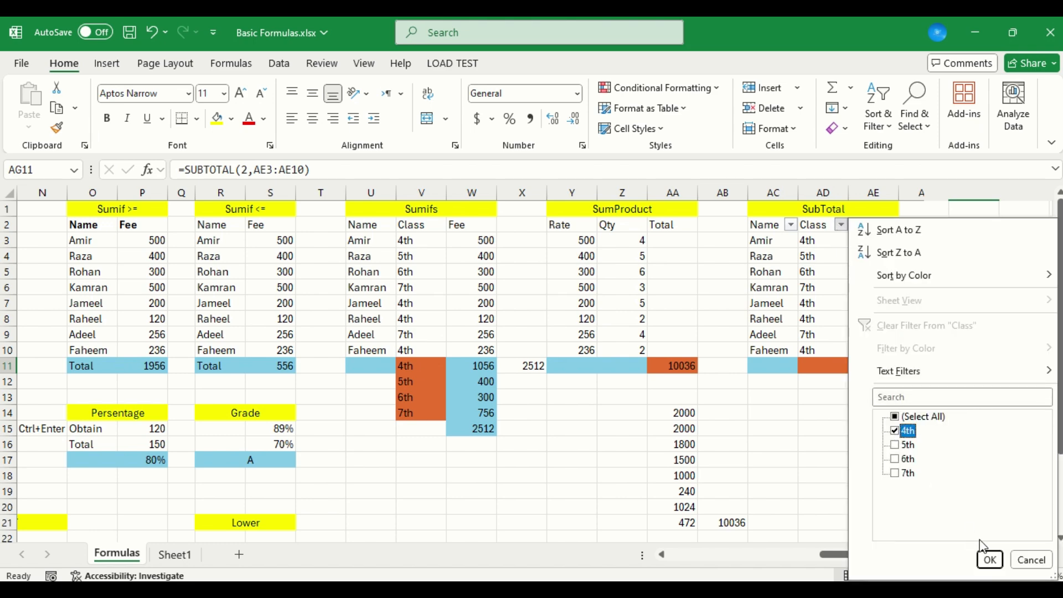
left_click(990, 560)
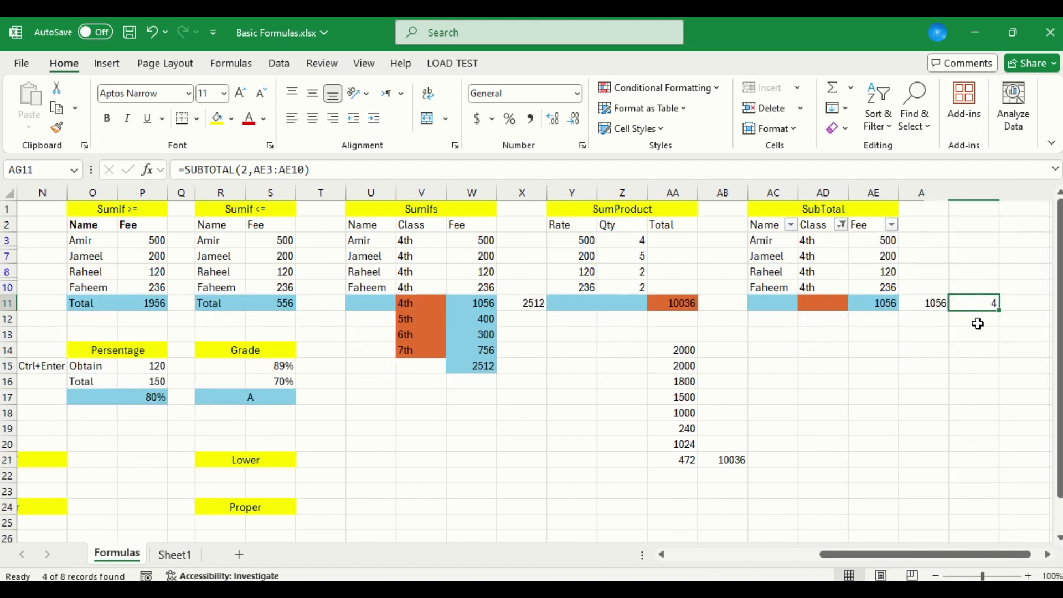
Label the two subtotal results by entering Total in AF10 and Count in AG10
left_click(924, 306)
key("Up")
type("Total")
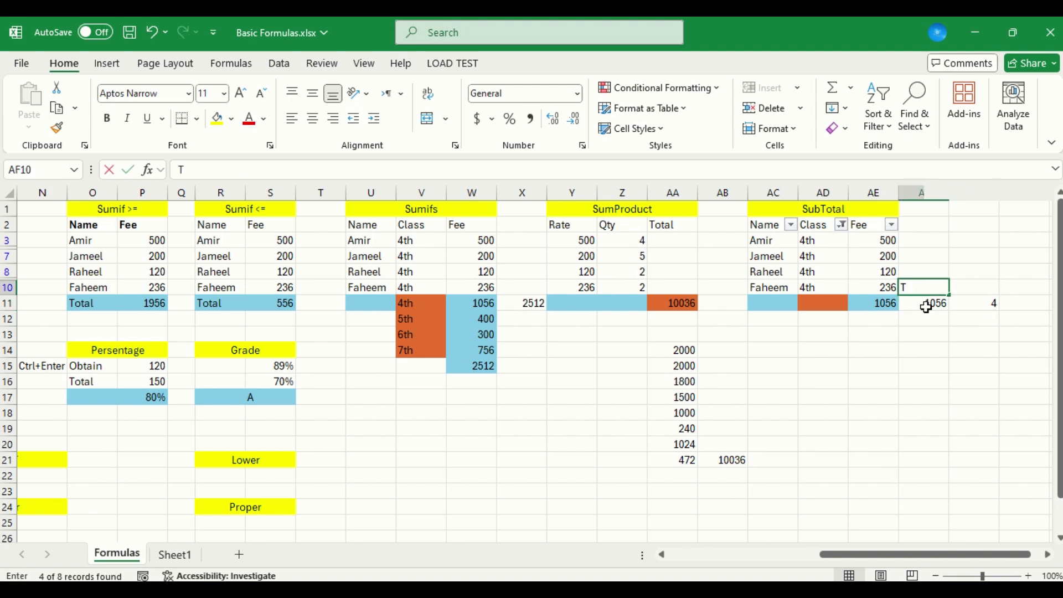
key("Tab")
type("Count")
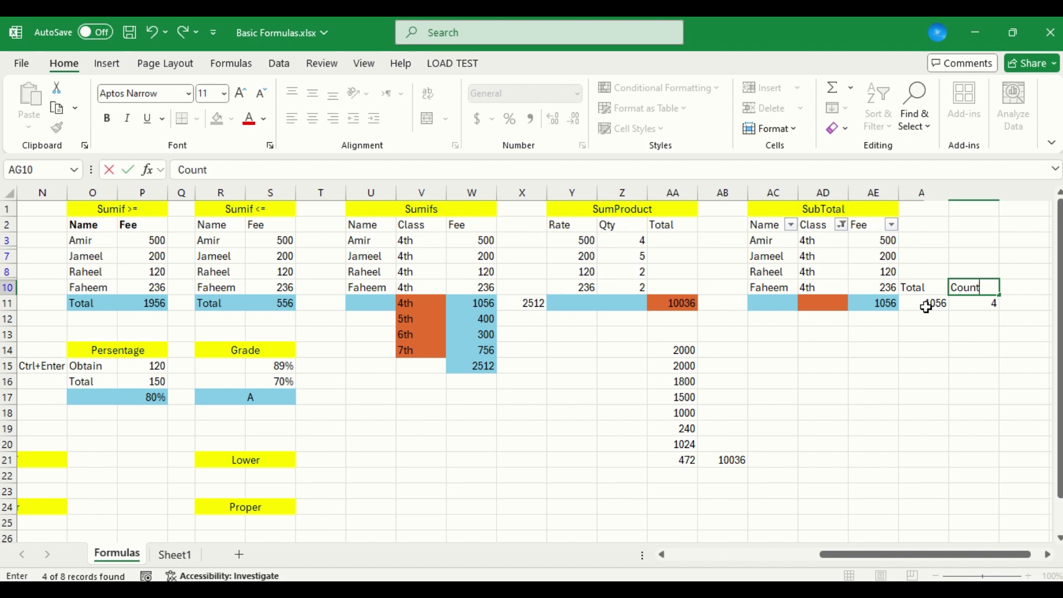
key("Tab")
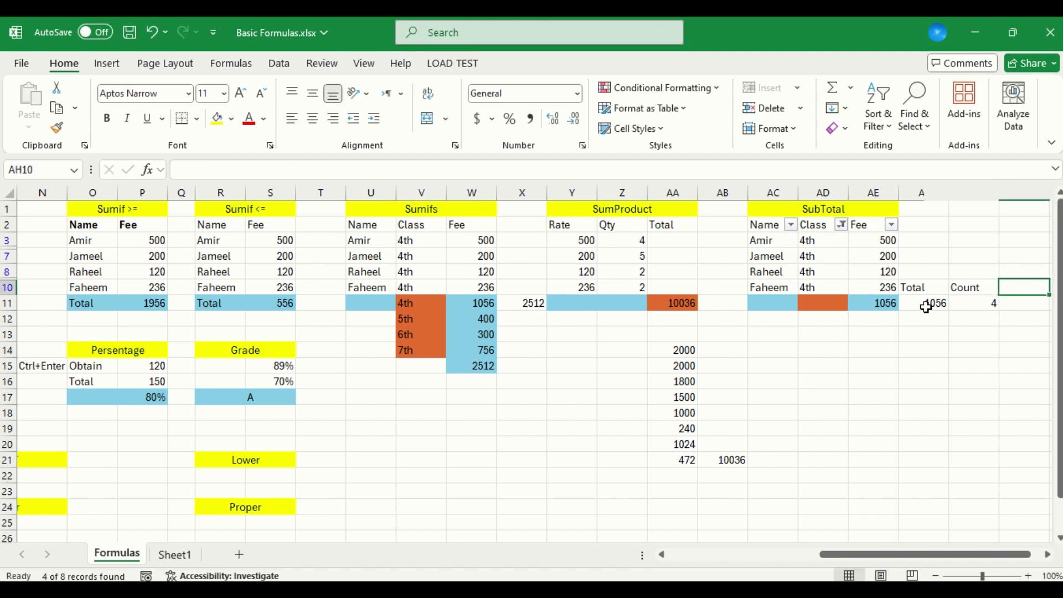
key("Left")
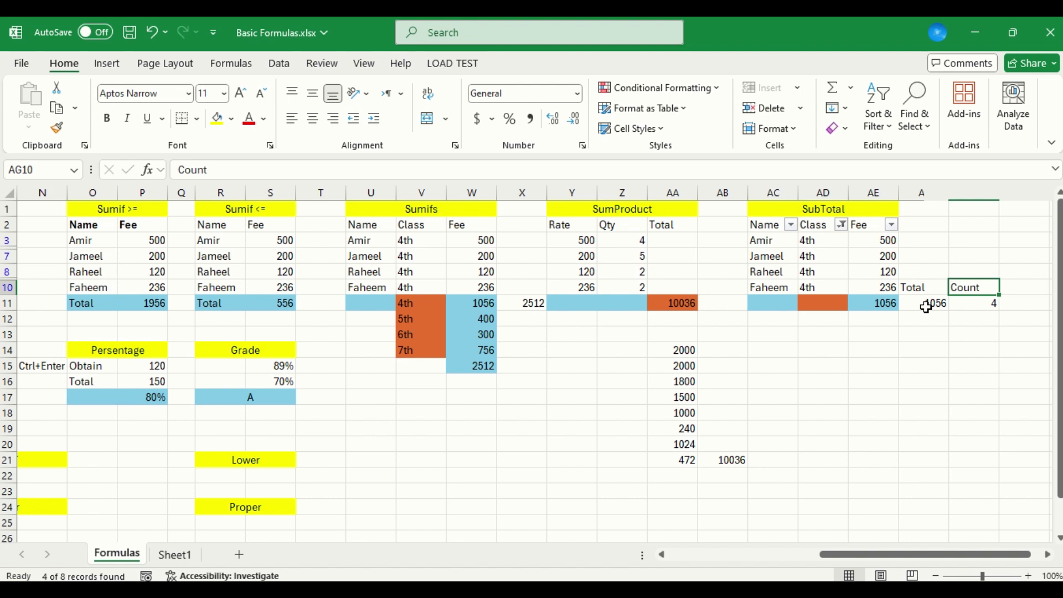
key("Down")
key("Down")
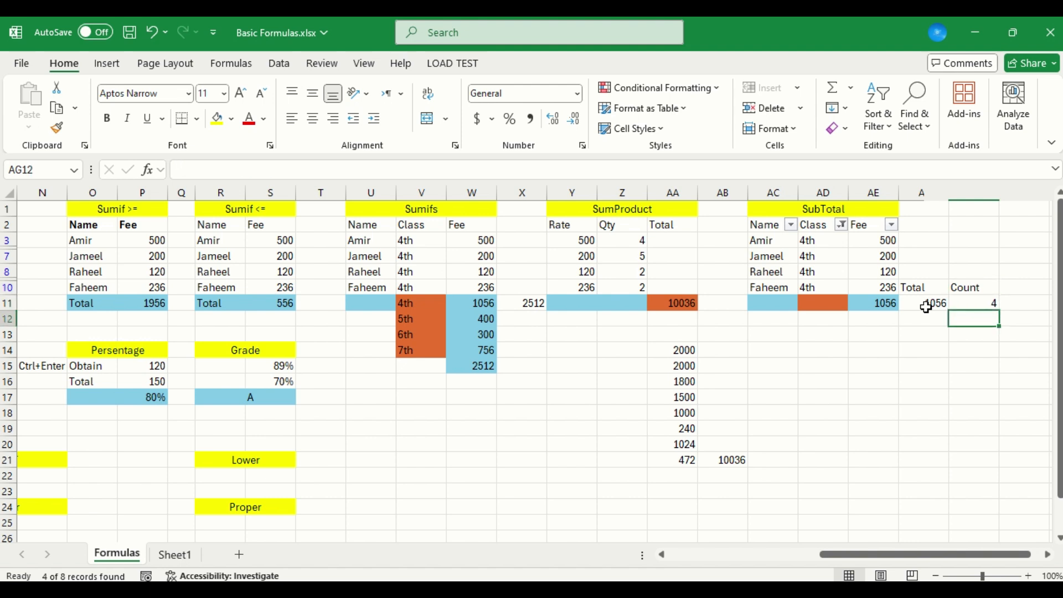
key("Left")
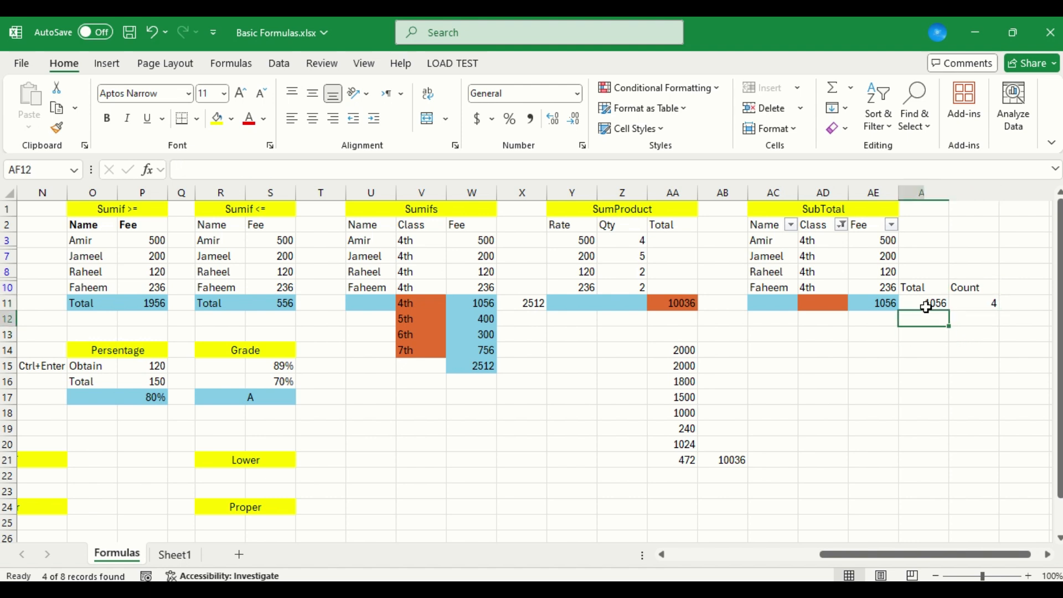
type("=sub")
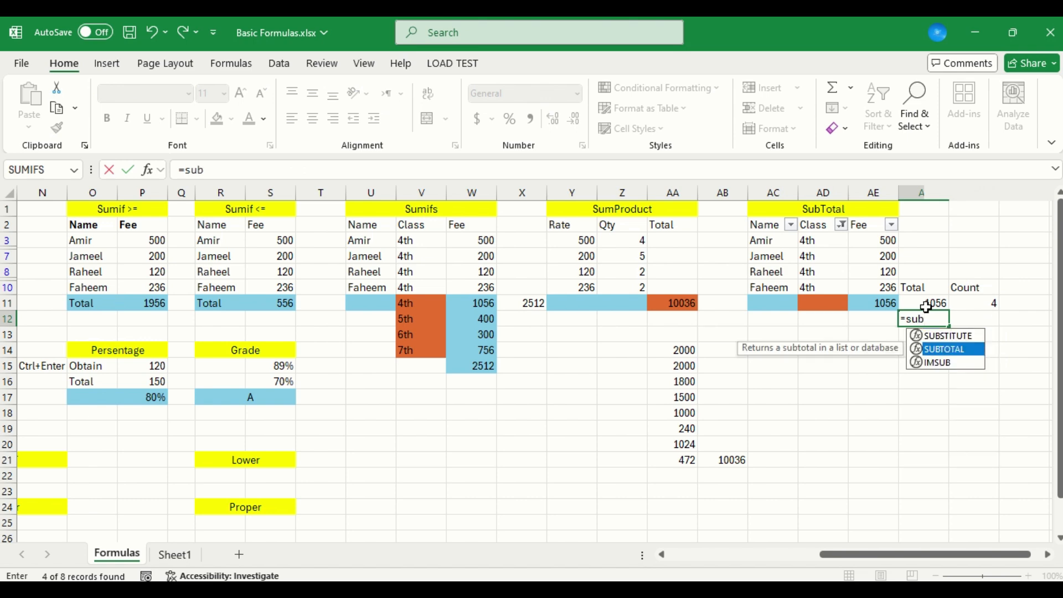
key("Tab")
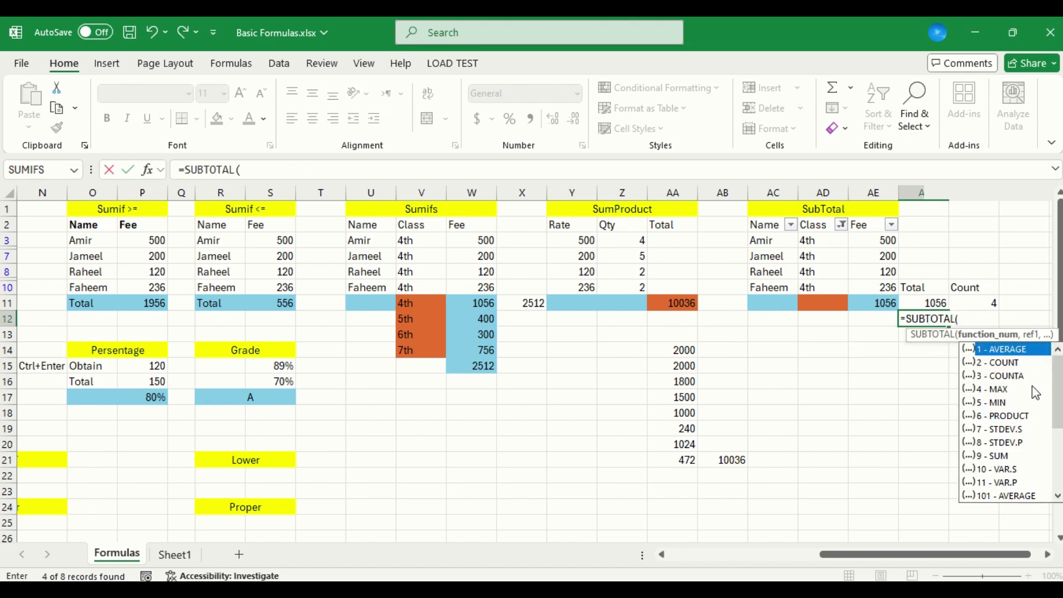
mouse_move(1057, 396)
left_mouse_down()
mouse_move(1060, 483)
mouse_move(1058, 377)
left_mouse_up()
mouse_move(1057, 386)
left_mouse_down()
mouse_move(1059, 480)
mouse_move(1062, 382)
left_mouse_up()
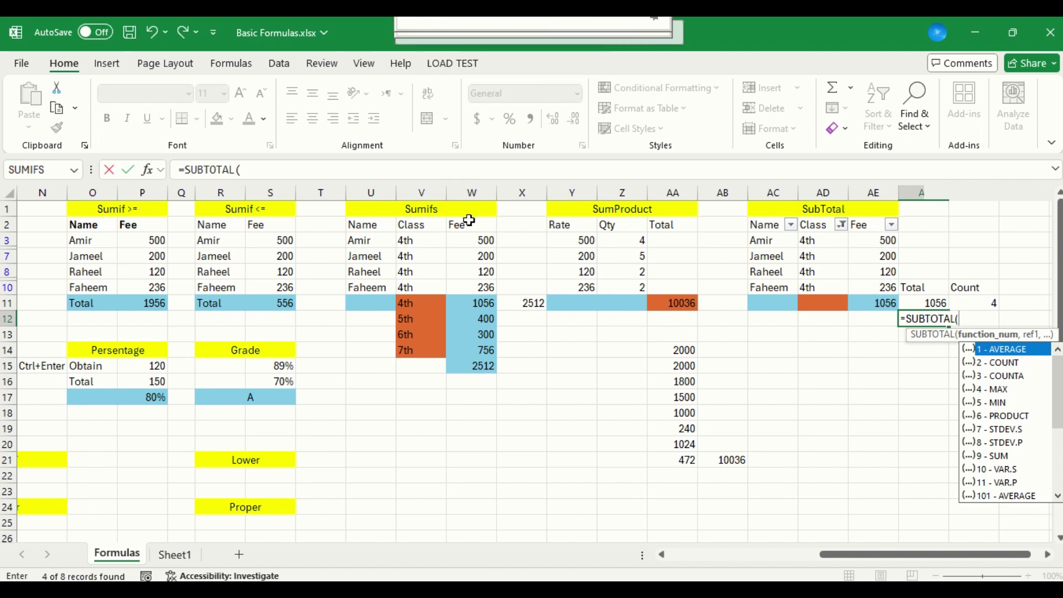
left_click(502, 460)
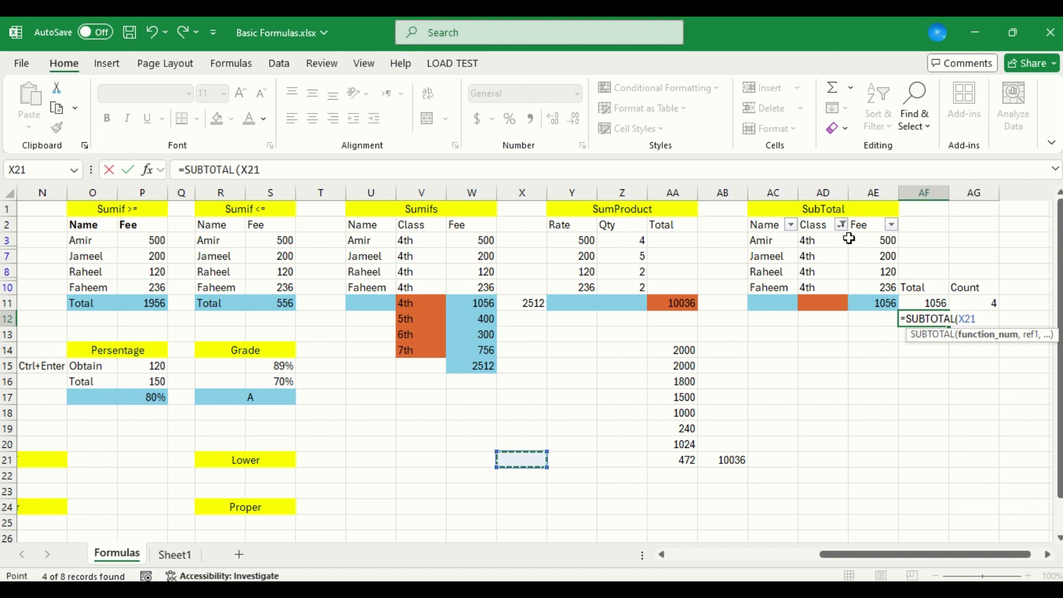
key("Return")
left_click(540, 351)
key("Escape")
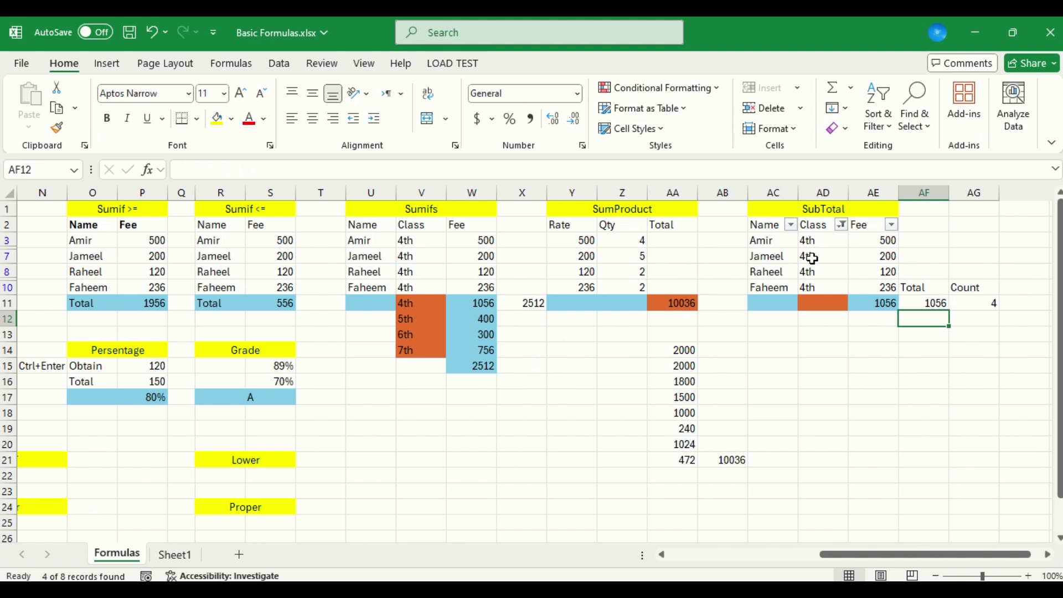
Clear the 4th-only filter on the SubTotal table so every class is displayed again
left_click(841, 225)
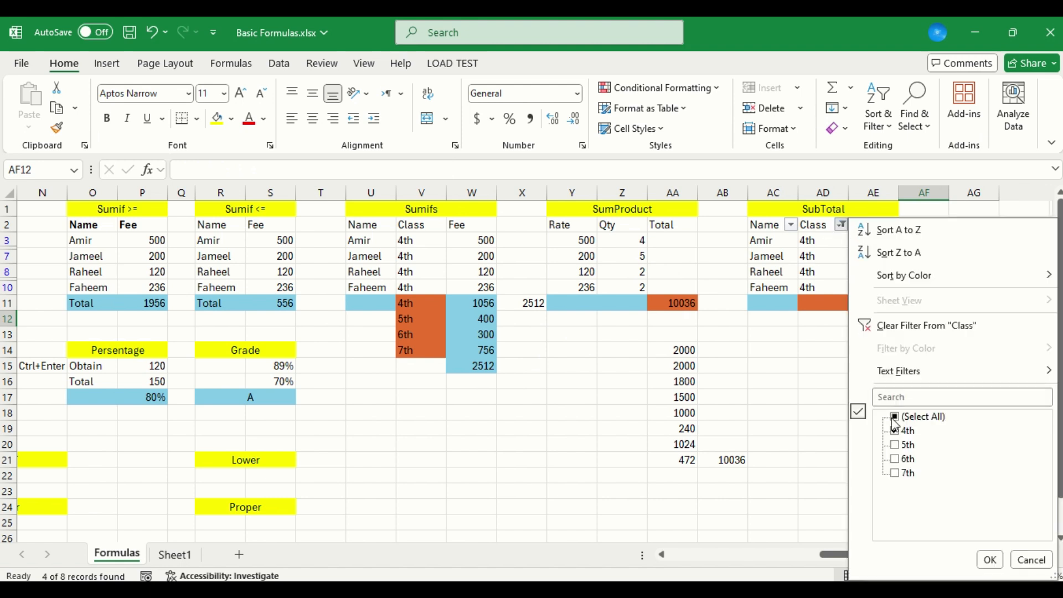
left_click(895, 417)
left_click(985, 562)
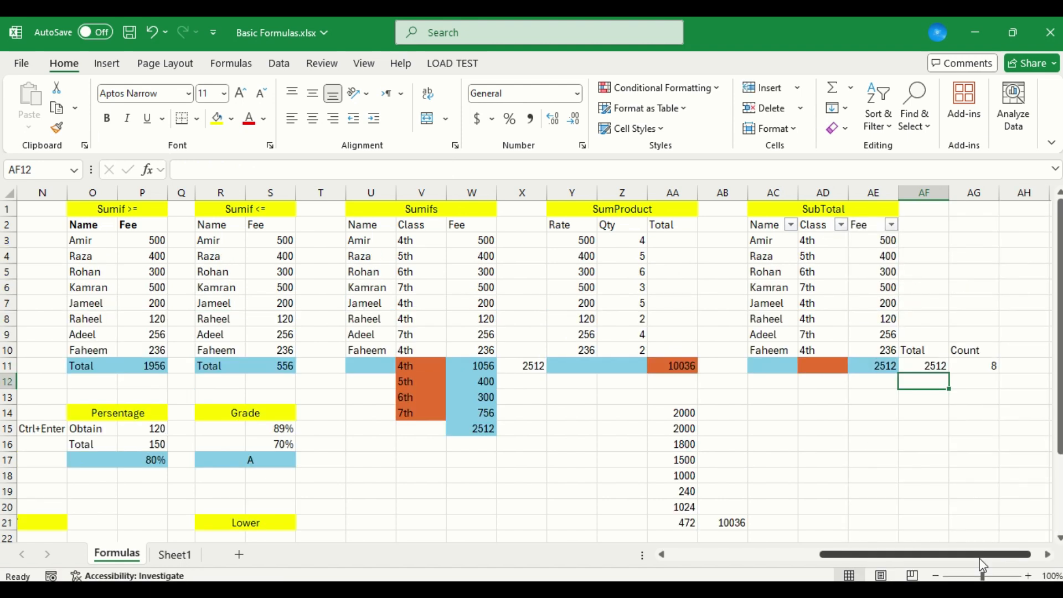
Enter a date of birth in cell B22 beside DOB in the Datedif table
key("Left")
key("Left")
key("Left")
key("Left")
key("Left")
key("Left")
key("Left")
key("Left")
key("Left")
key("Left")
key("Left")
key("Left")
key("Left")
key("Left")
key("Left")
key("Left")
key("Left")
key("Left")
key("Left")
key("Left")
key("Down")
key("Down")
key("Down")
key("Down")
key("Down")
key("Down")
key("Down")
key("Down")
key("Down")
key("Down")
key("Down")
key("Down")
key("Down")
key("Down")
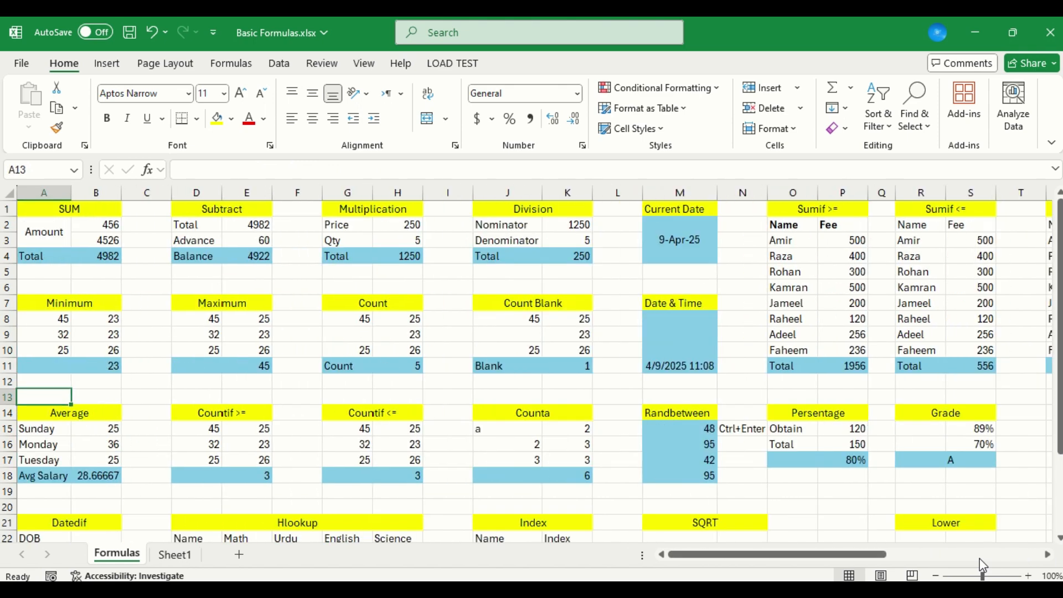
key("Down")
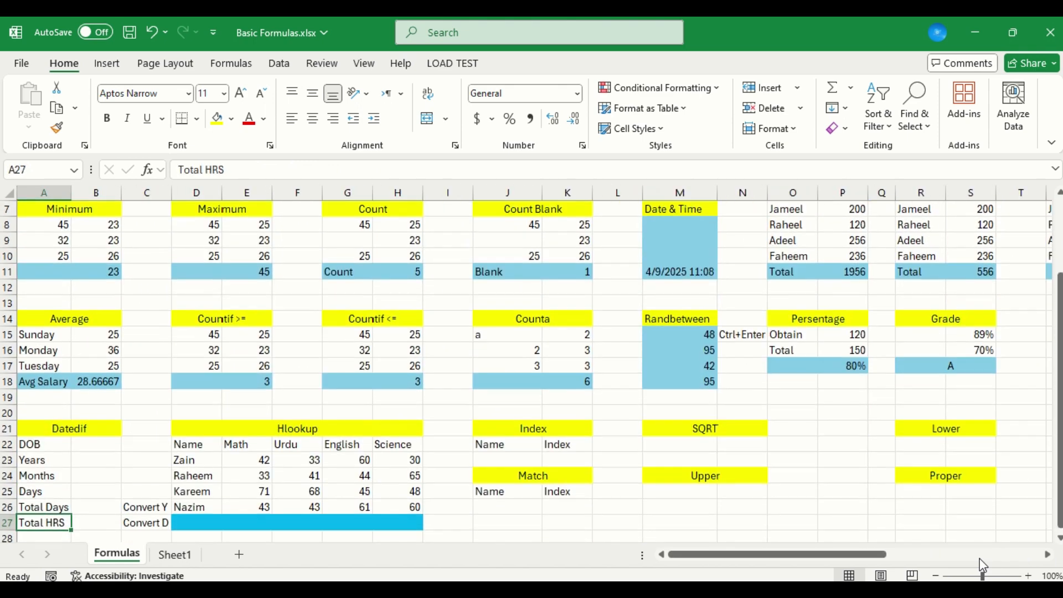
key("Up")
key("Up")
key("Up")
key("Up")
key("Up")
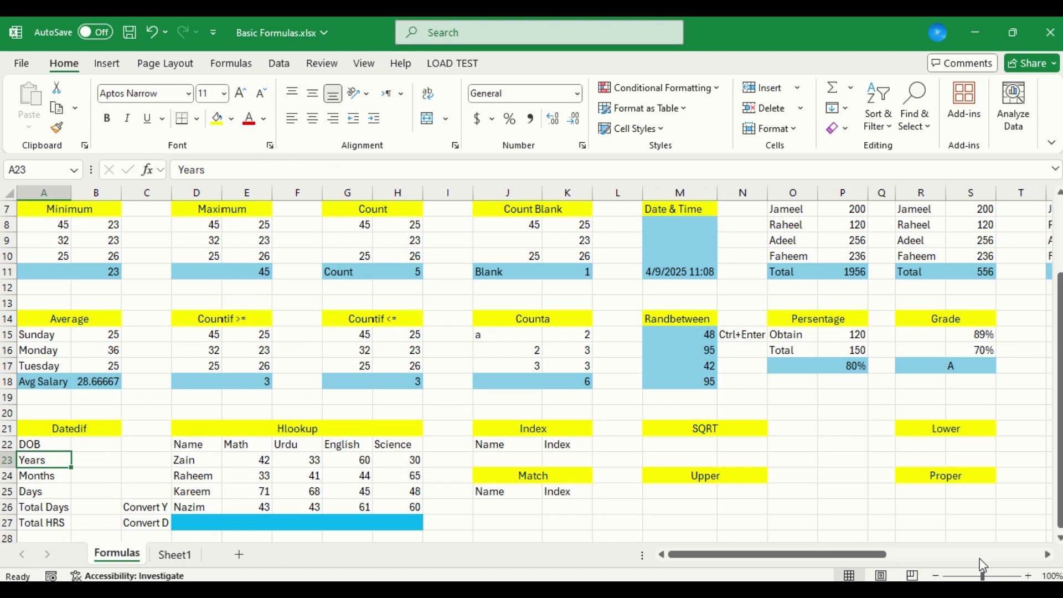
key("Right")
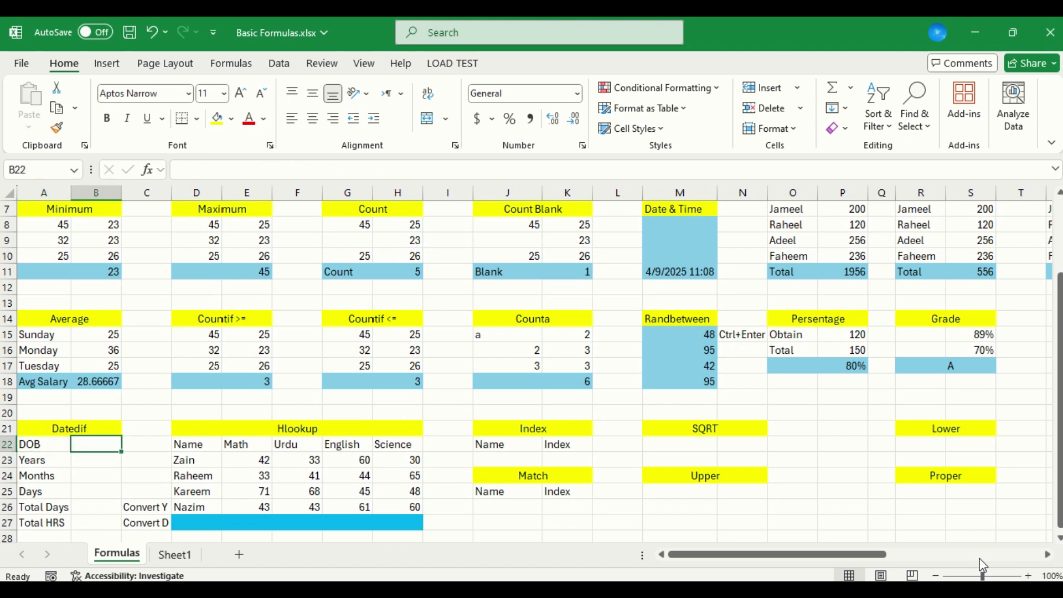
key("Down")
key("Up")
type("25")
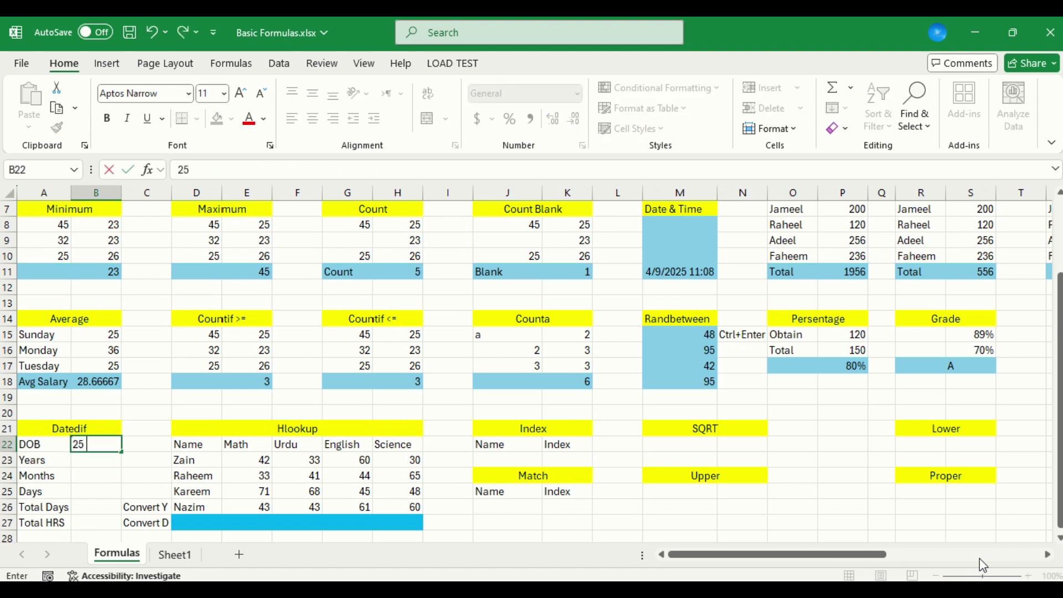
type(" Nov 1995")
key("Return")
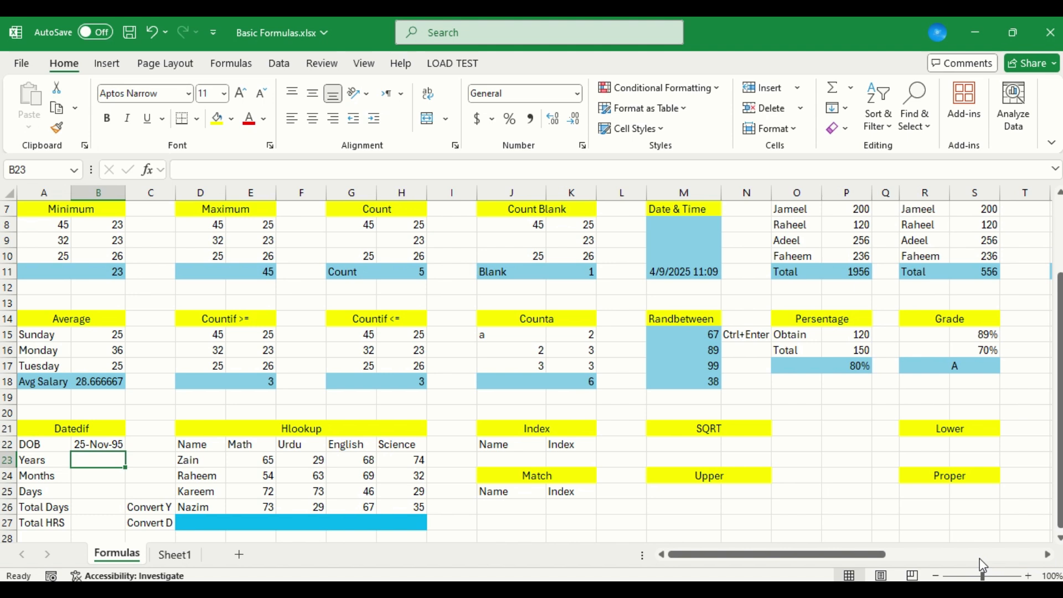
Write the Years formula in B23 as =Datedif(B22,TODAY(),'Y')
type("=")
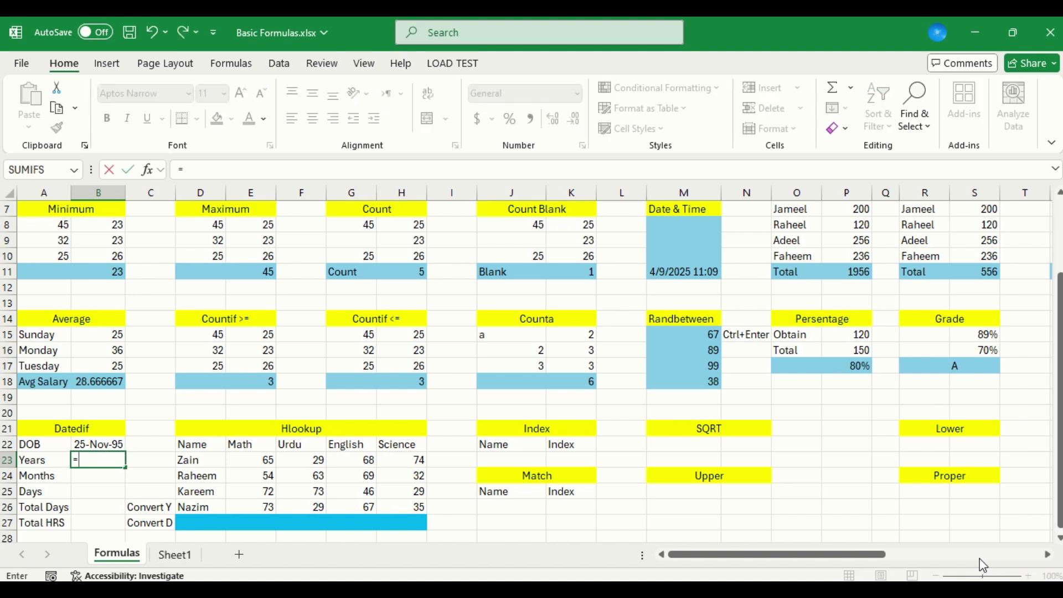
type("Datedif")
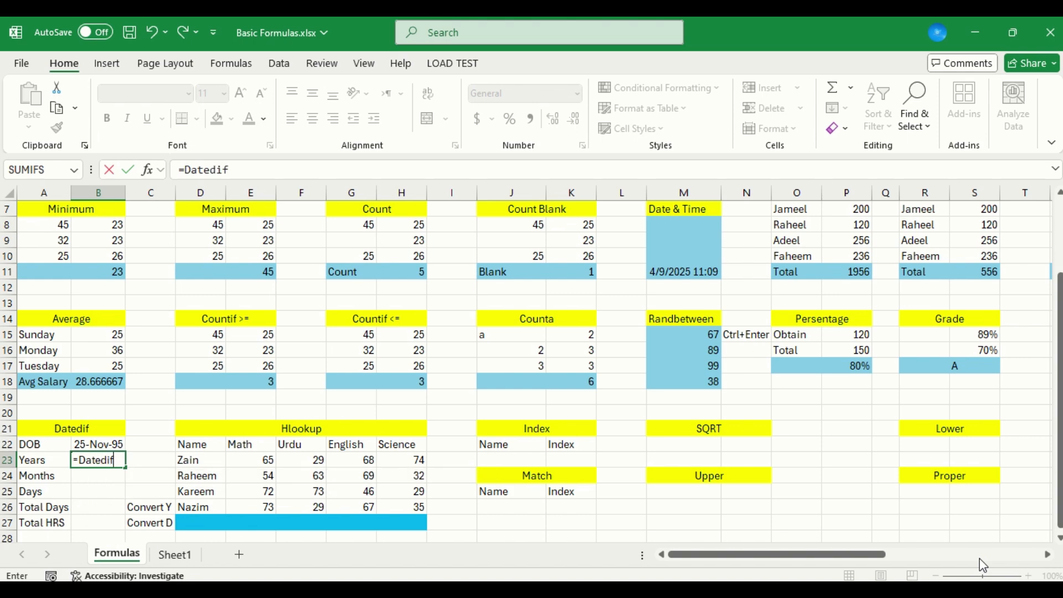
type("(")
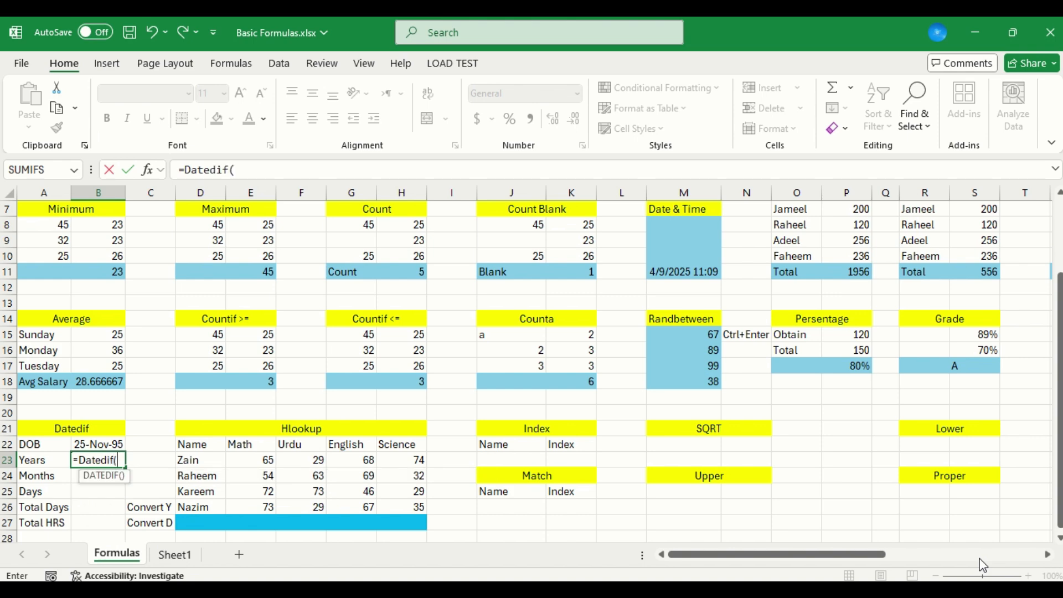
key("Up")
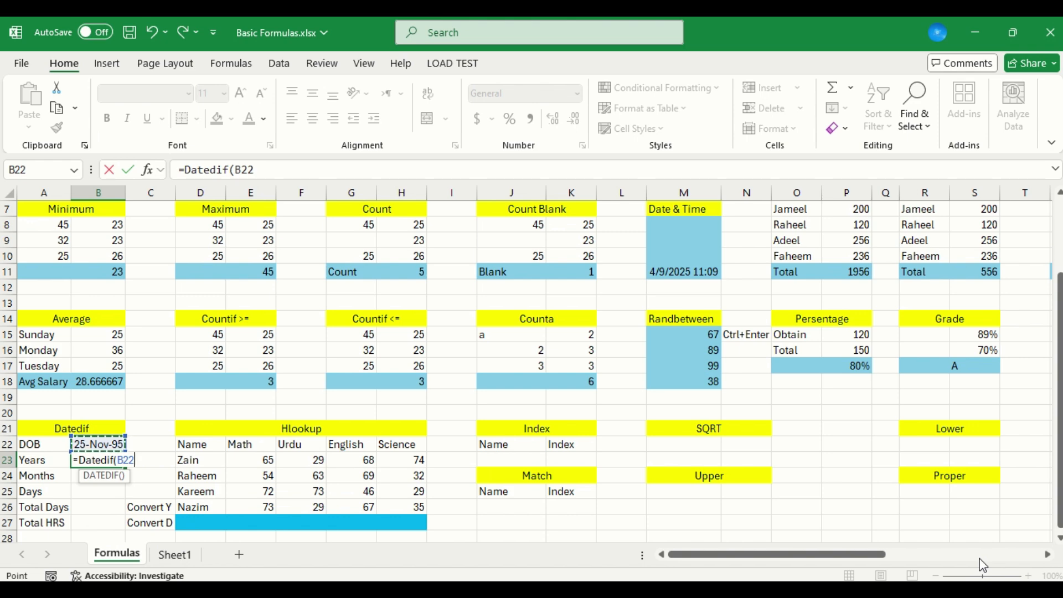
type(",TODAY")
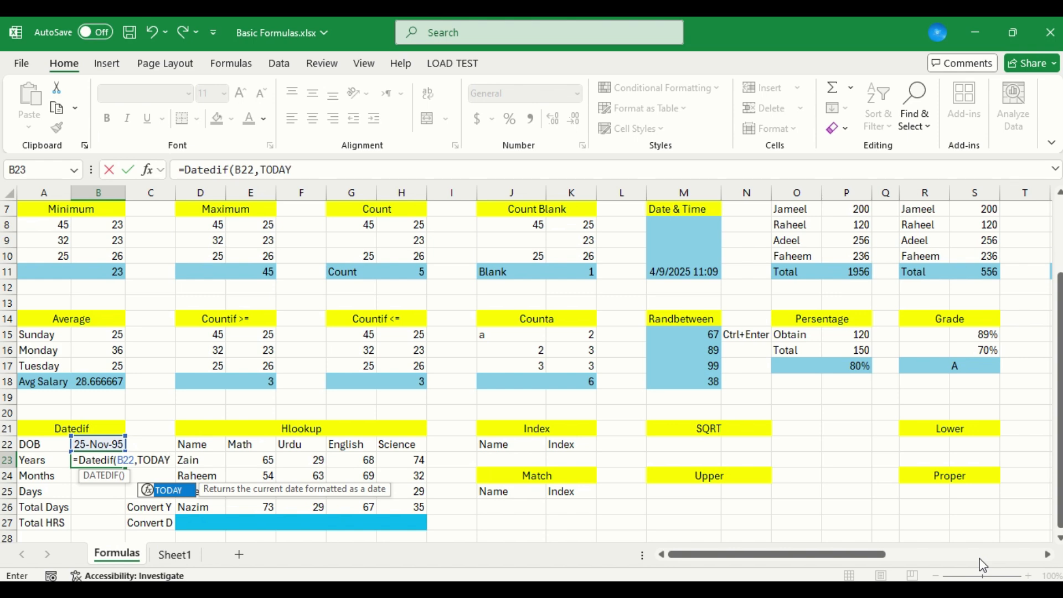
type("(")
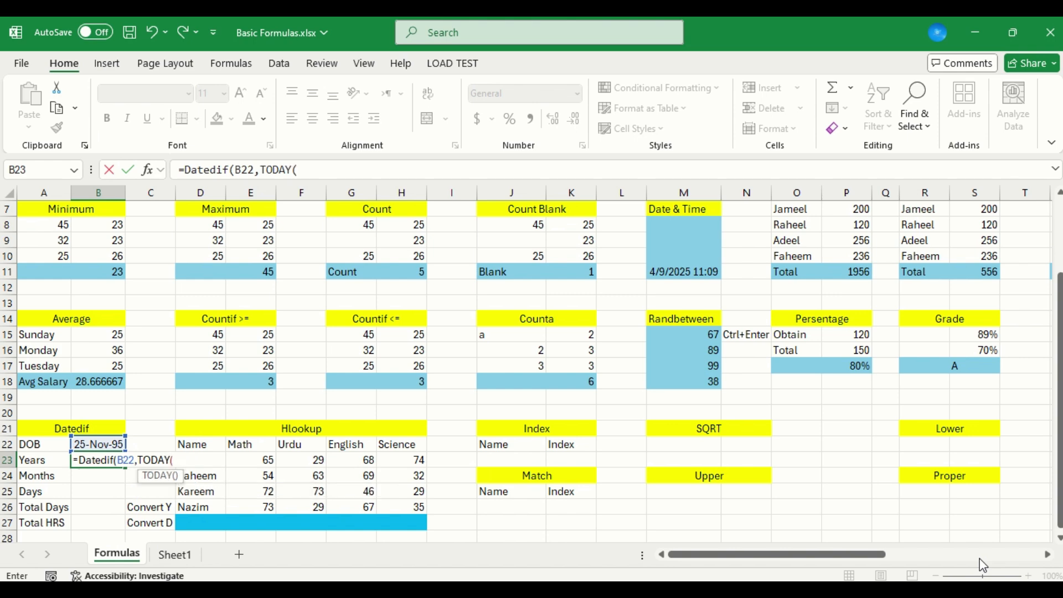
type("),")
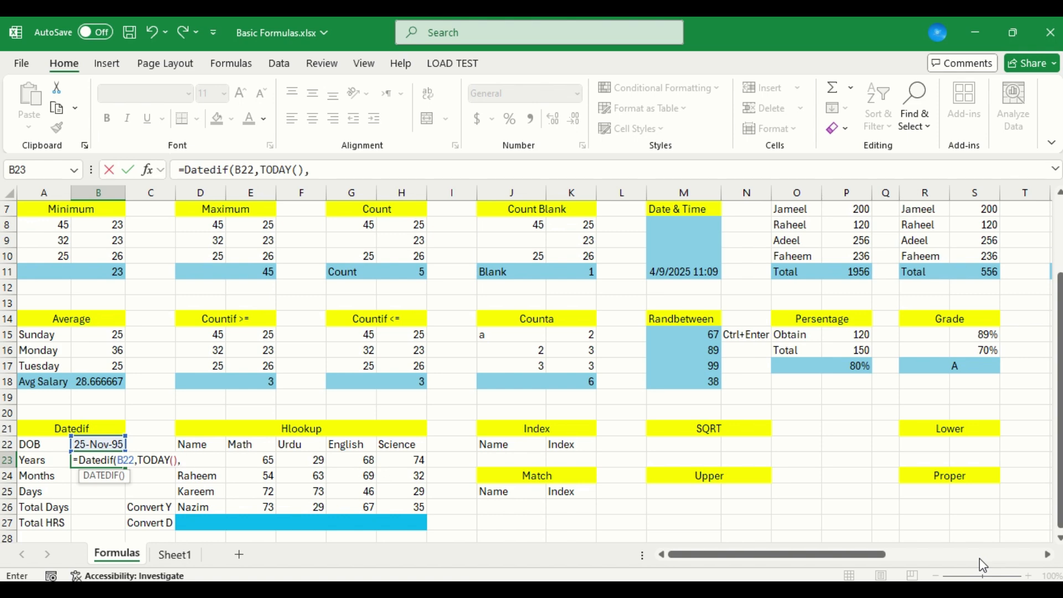
type("'Y')")
key("Return")
key("Return")
key("Right")
key("Right")
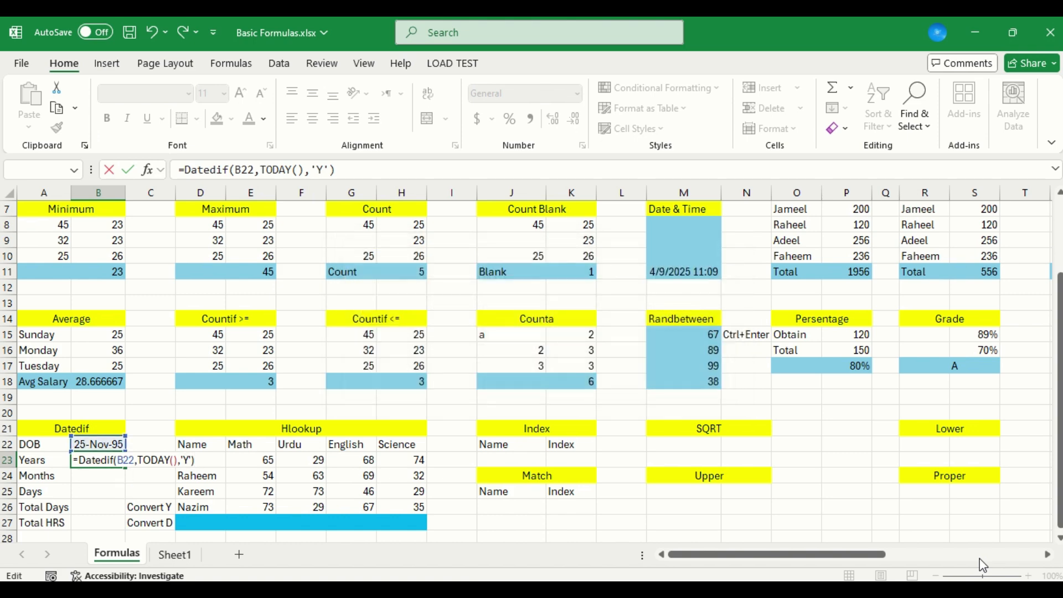
Try to append the text suffix &"Years" to the DATEDIF formula in B23
type("&")
key("Return")
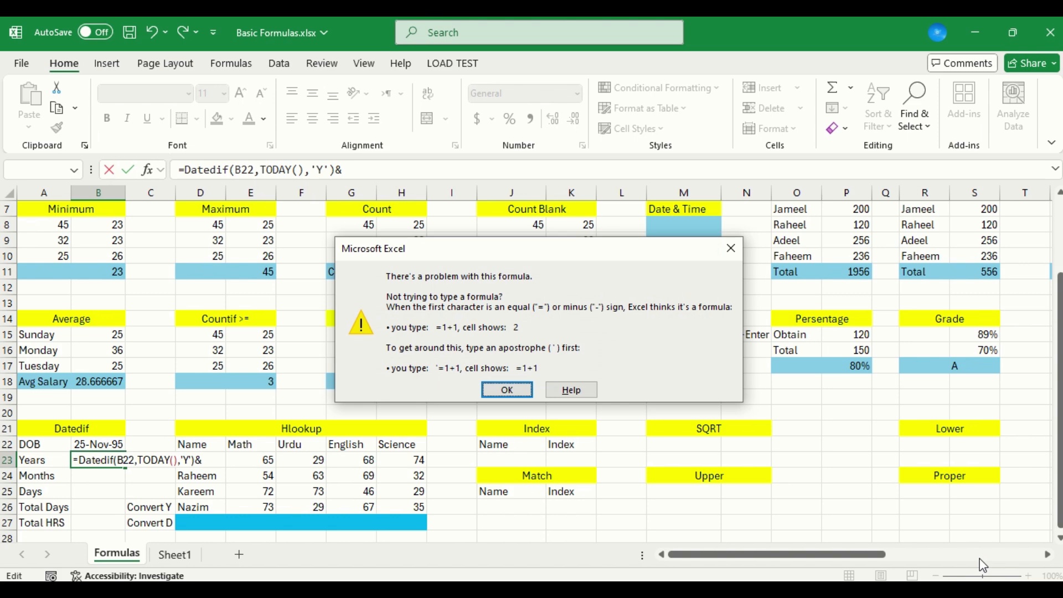
key("Return")
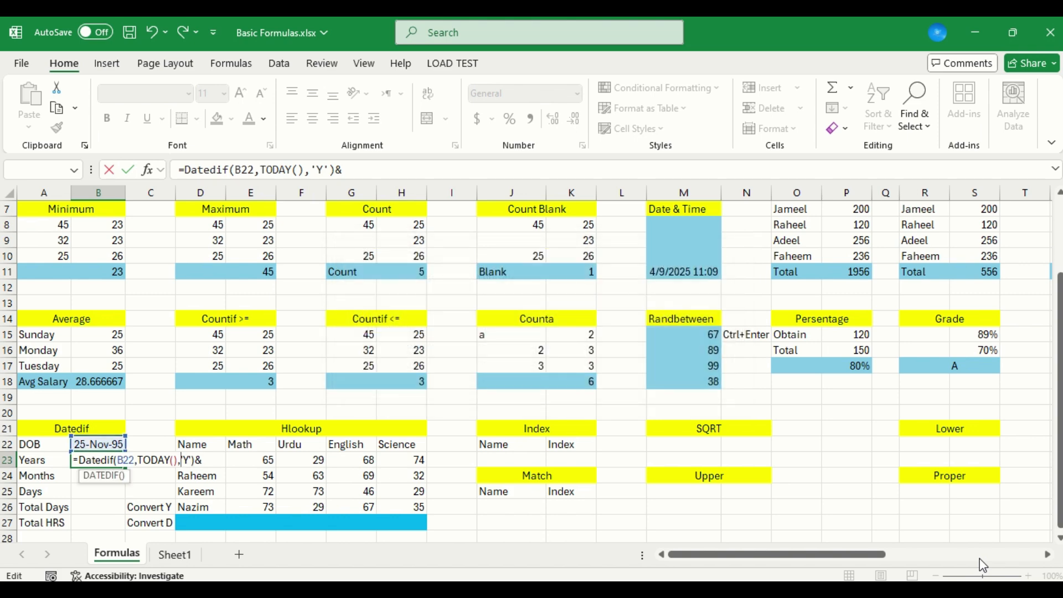
key("Right")
key("Right")
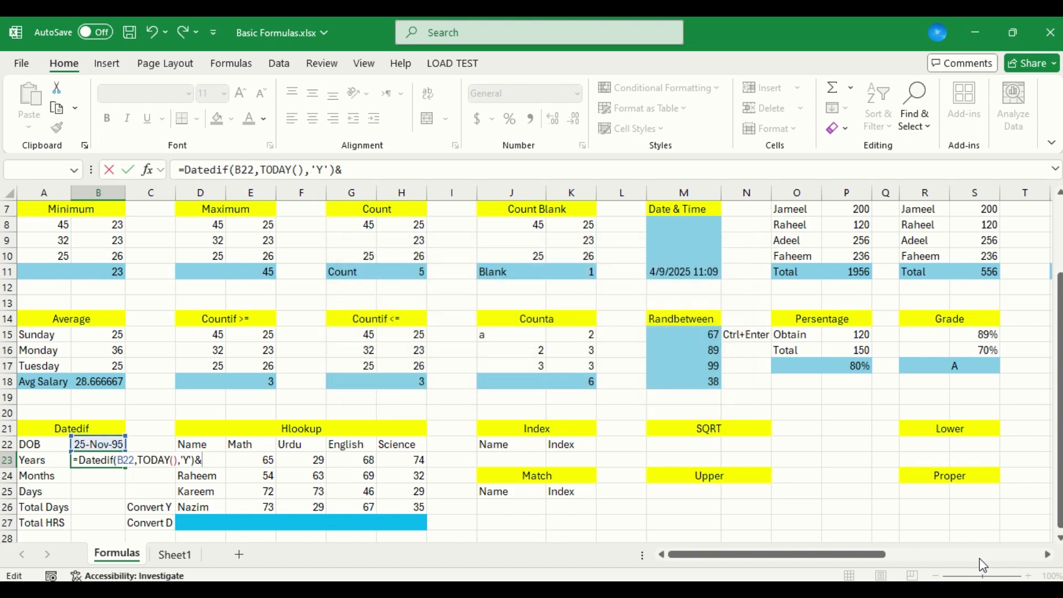
type("\"Years\"")
key("Return")
Replace the single quotes around Y in the B23 formula with double quotes and enter the formula
key("Return")
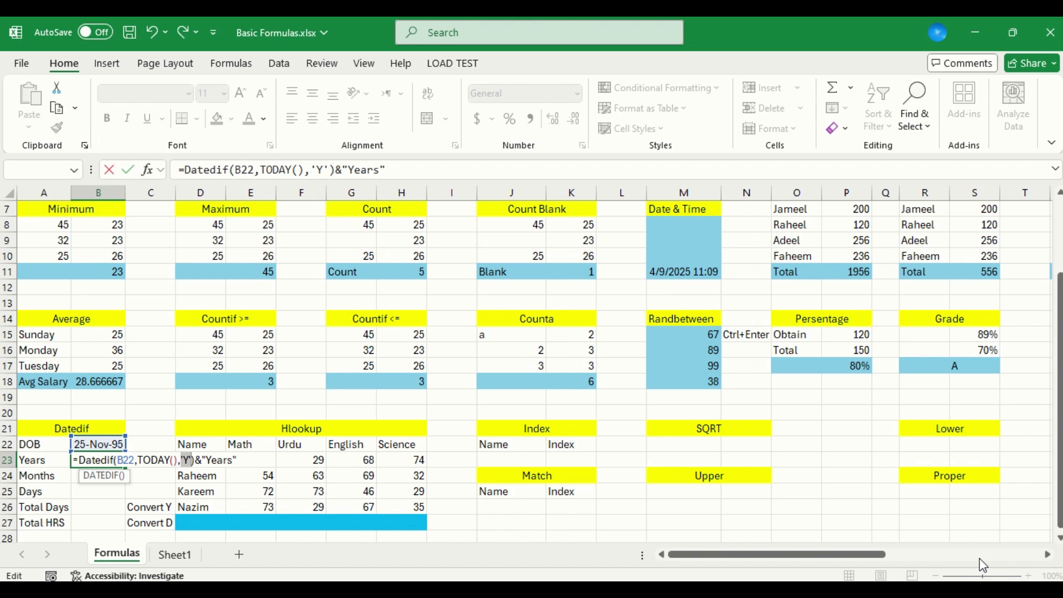
key("Right")
key("BackSpace")
type("\"")
key("Delete")
type("\"")
key("Return")
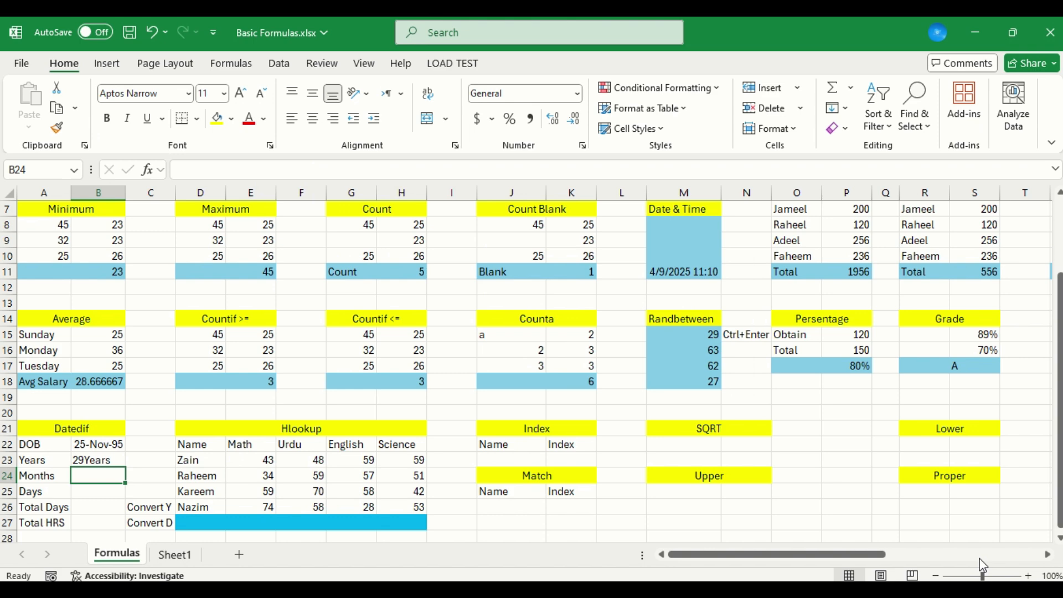
Remove the &"Years" suffix from the DATEDIF formula in B23
key("Up")
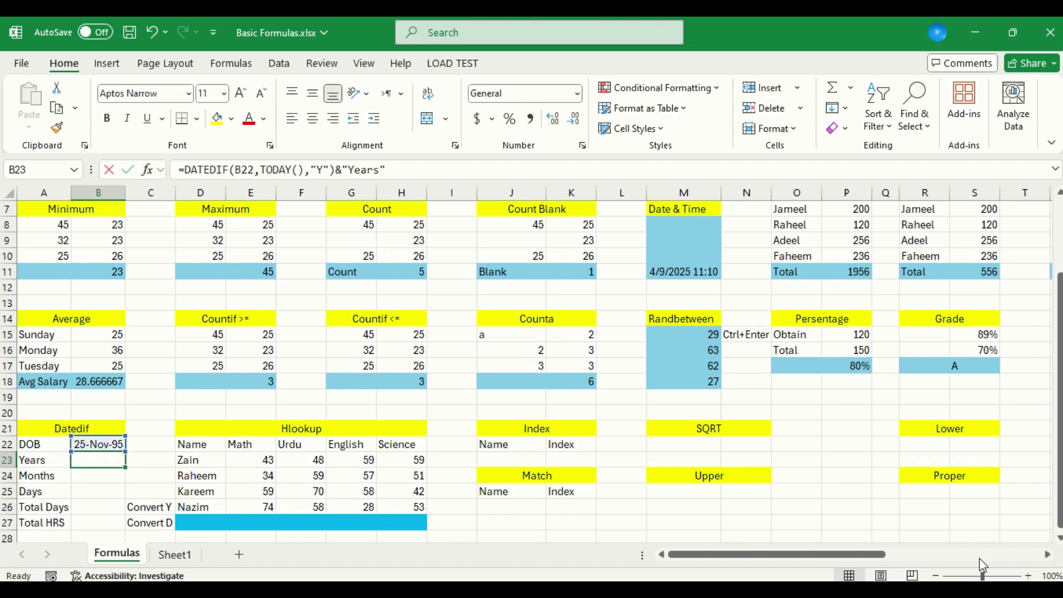
key("F2")
key("BackSpace")
key("BackSpace")
key("BackSpace")
key("BackSpace")
key("BackSpace")
key("BackSpace")
key("BackSpace")
key("BackSpace")
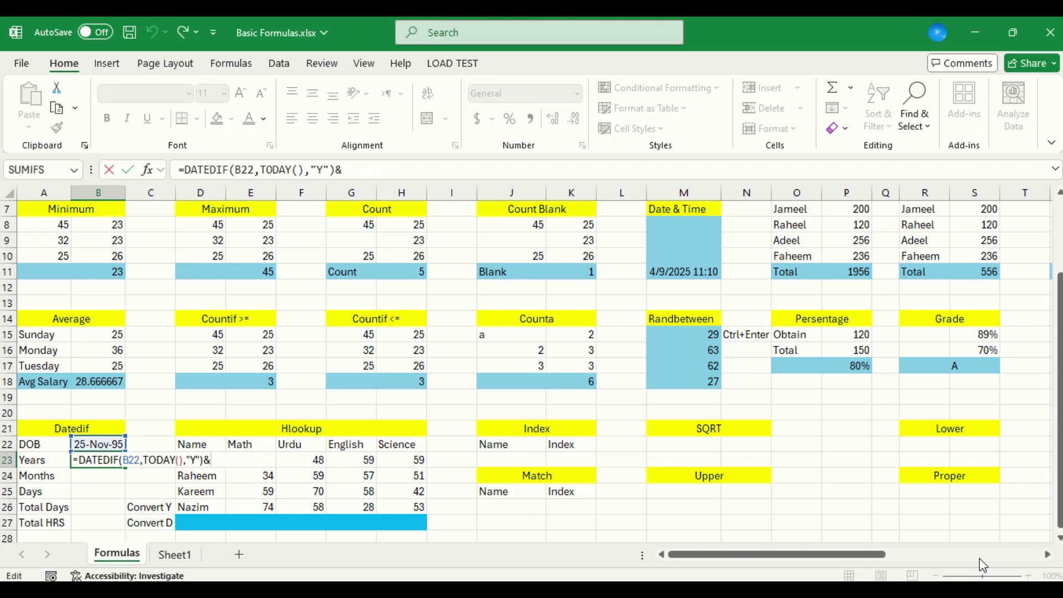
key("Return")
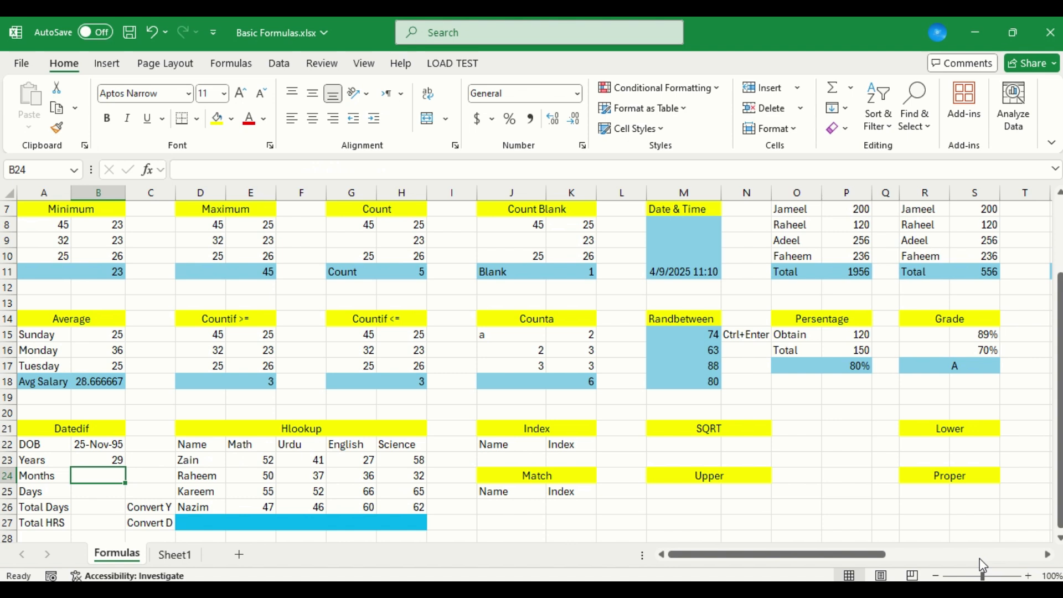
Copy the B23 formula text into B24 beside Months and change its unit to "YM"
key("Up")
key("Down")
key("Up")
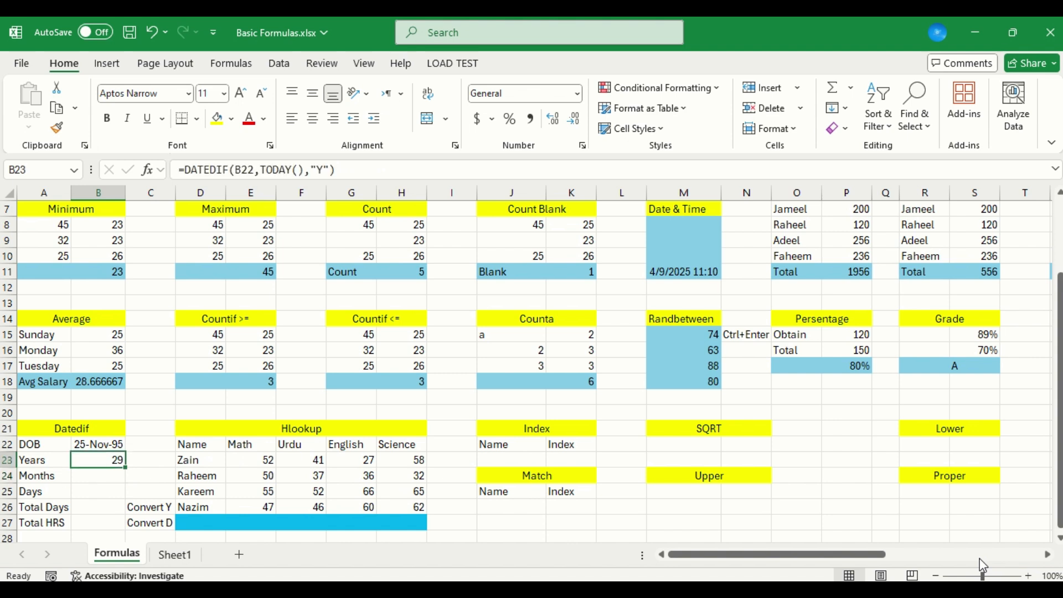
key("F2")
key("shift+Home")
key("ctrl+c")
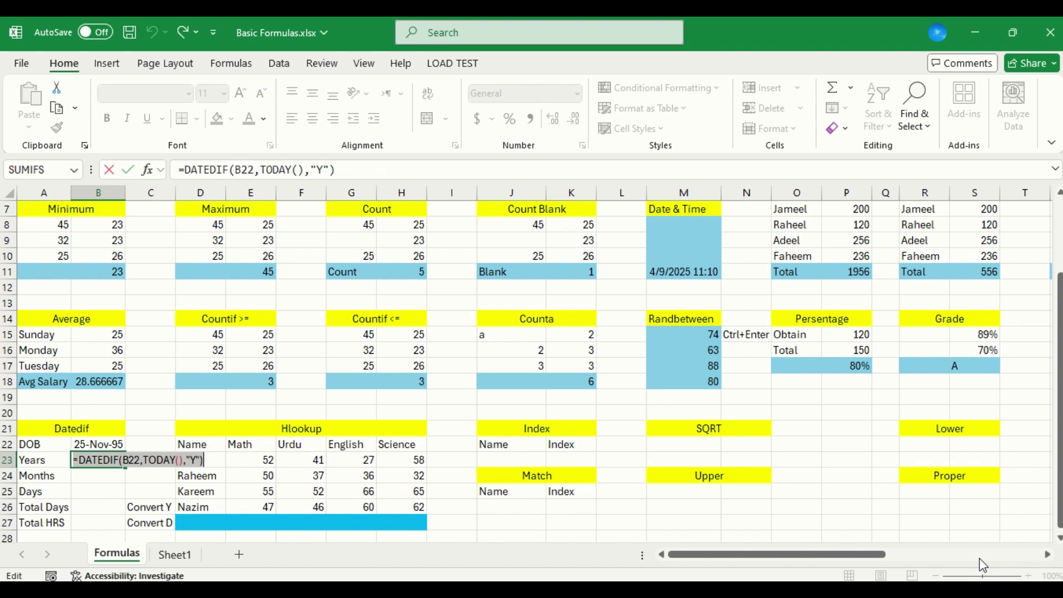
key("Return")
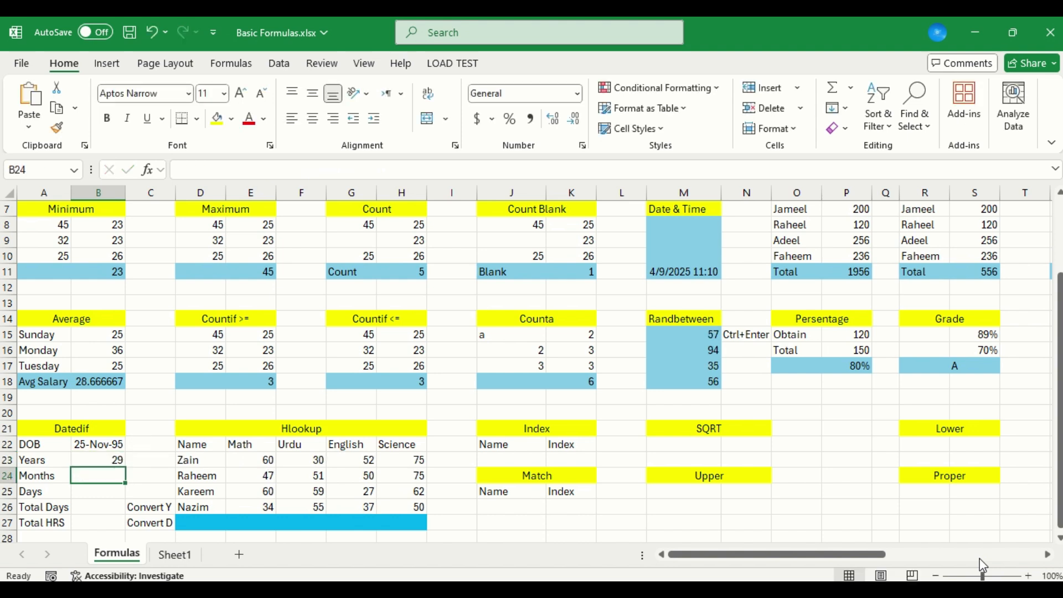
key("F2")
key("ctrl+v")
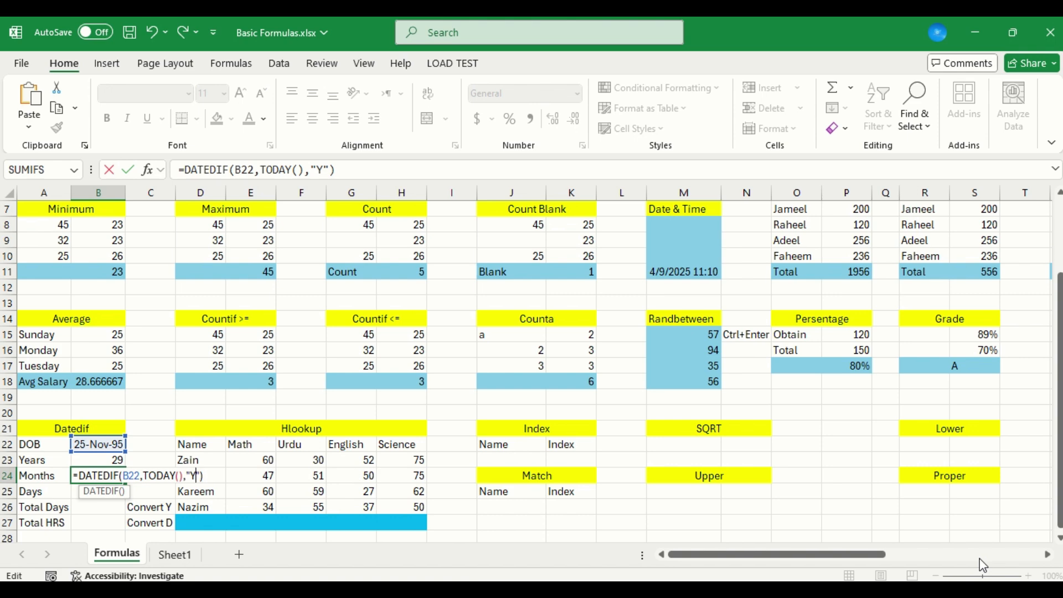
type("M")
key("Return")
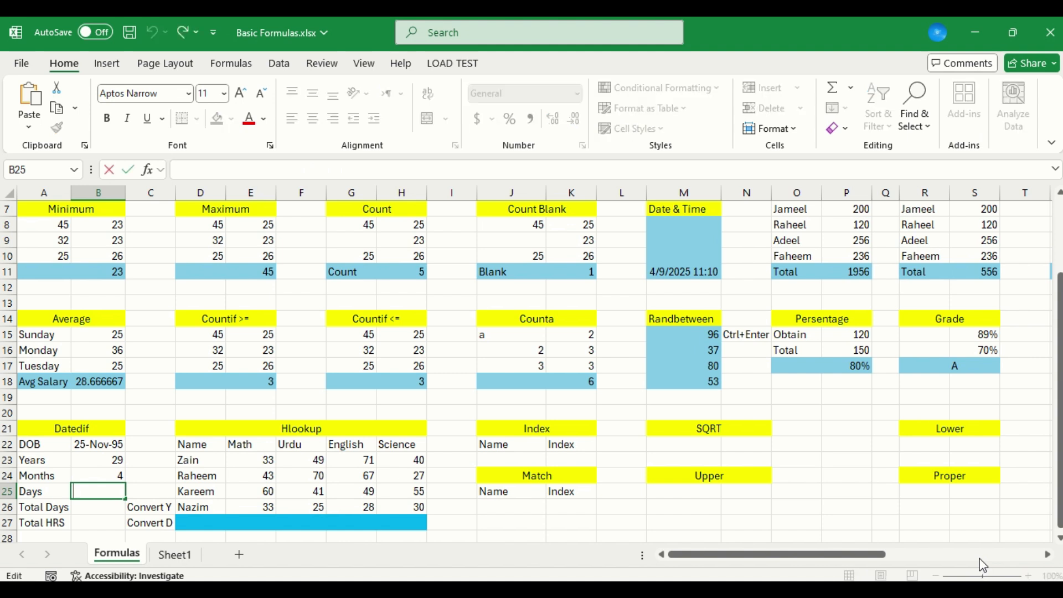
Enter the same DATEDIF formula in B25 beside Days with the unit "MD"
type("=DATEDIF(B22,TODAY(),\"Y\")")
key("shift+Left")
type("MD")
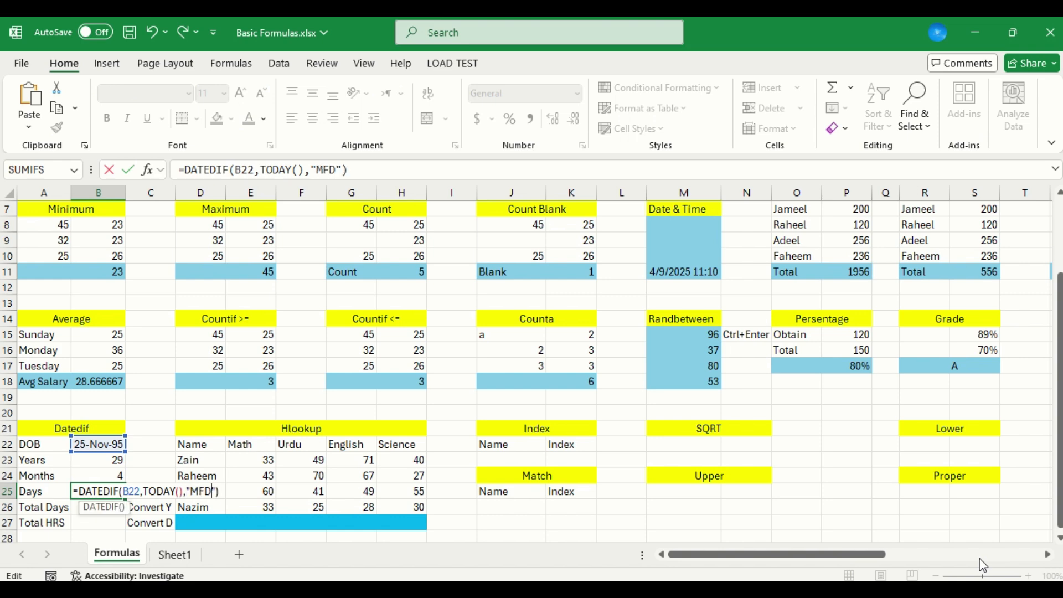
key("BackSpace")
type("D")
key("Return")
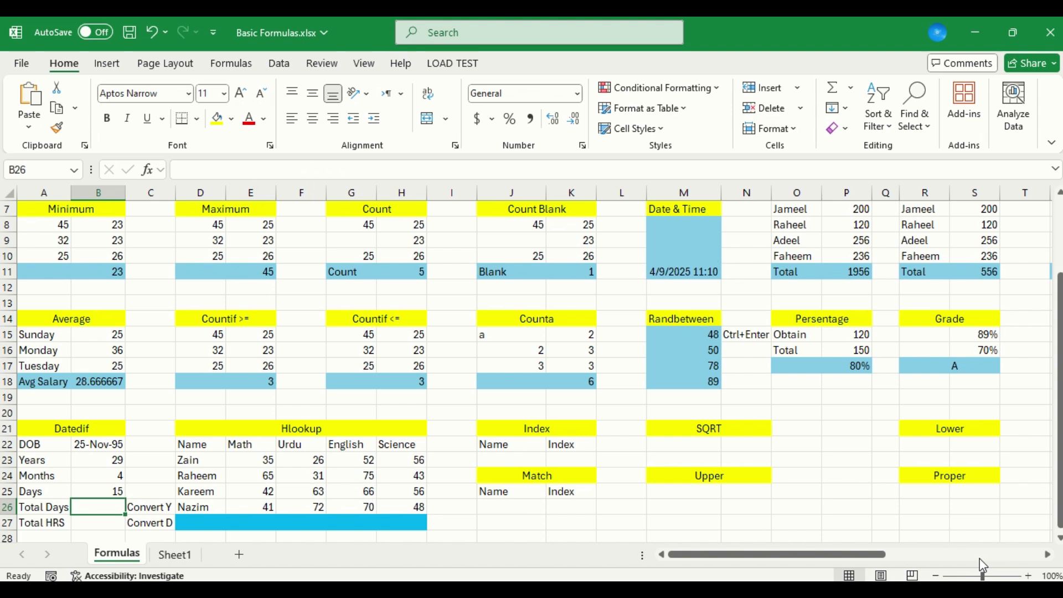
Begin a CONVERT formula in B26 beside Total Days, using the years value in B23 as its number
type("=co")
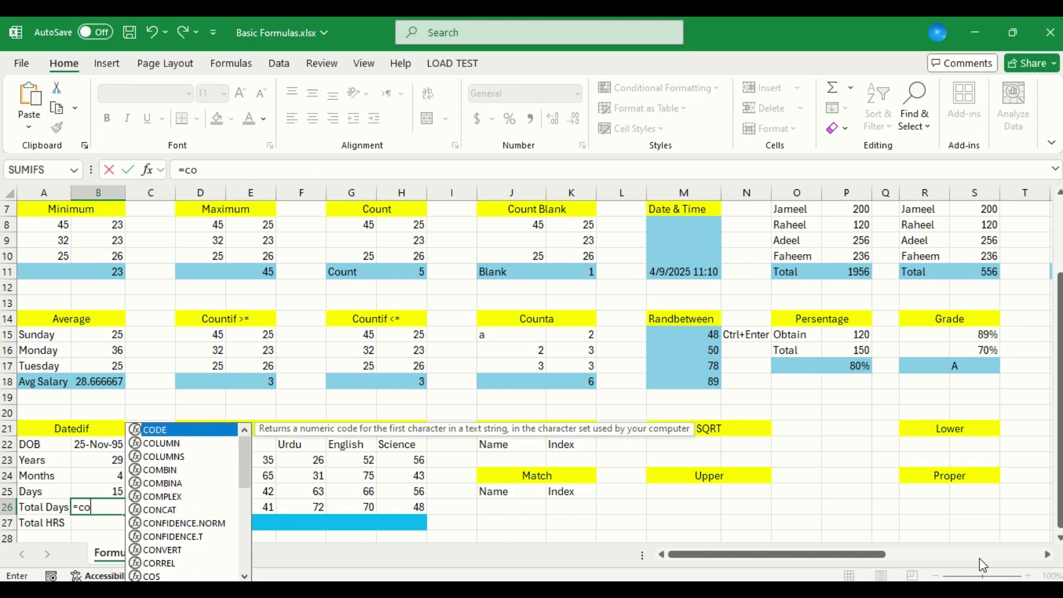
type("nv")
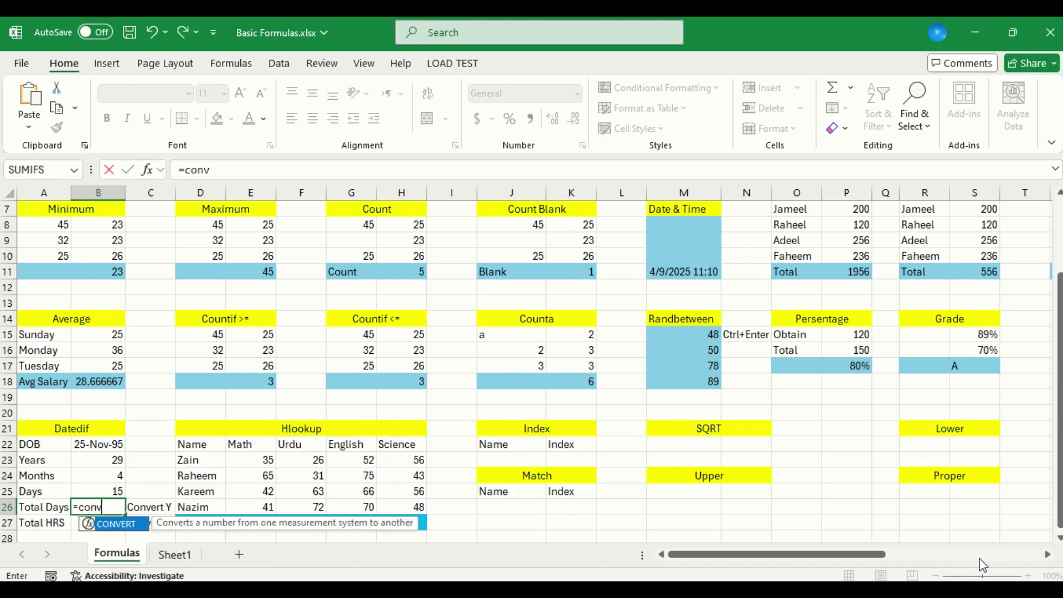
key("Tab")
key("Up")
key("Up")
key("Up")
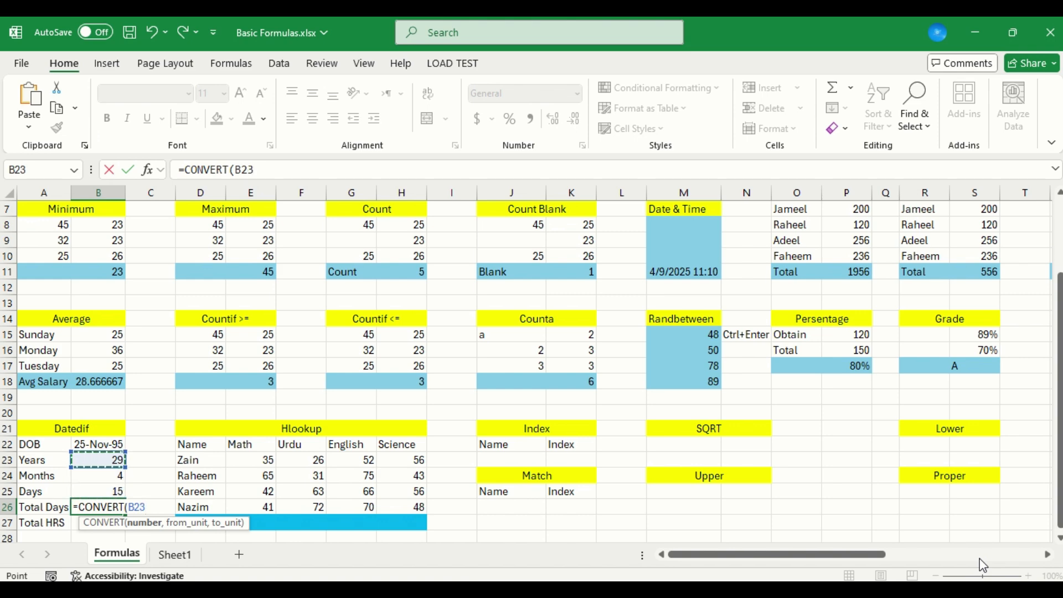
type(",")
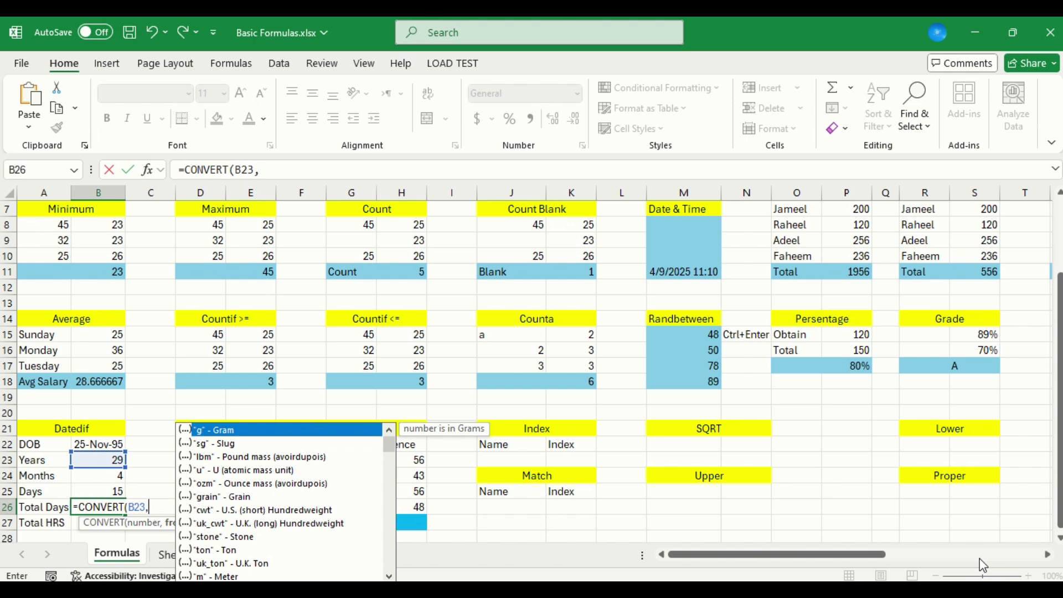
Try to enter the B26 CONVERT formula with "day" as its from unit and no to unit
key("Down")
key("Down")
key("Down")
key("Down")
key("Down")
key("Down")
key("Down")
key("Down")
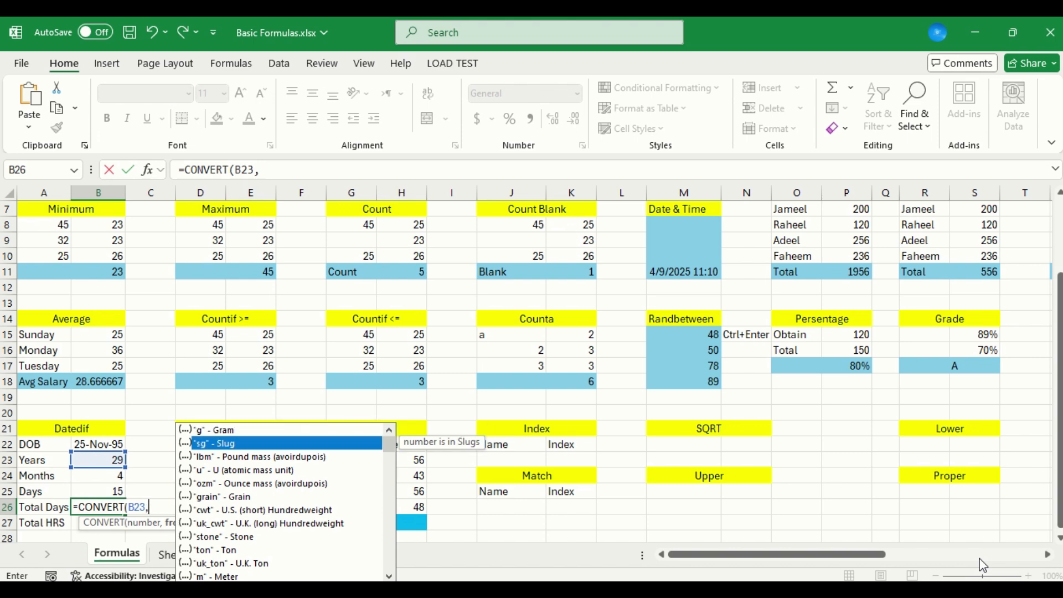
key("Down")
key("Down")
key("Down")
key("Down")
key("Down")
key("Down")
key("Down")
key("Down")
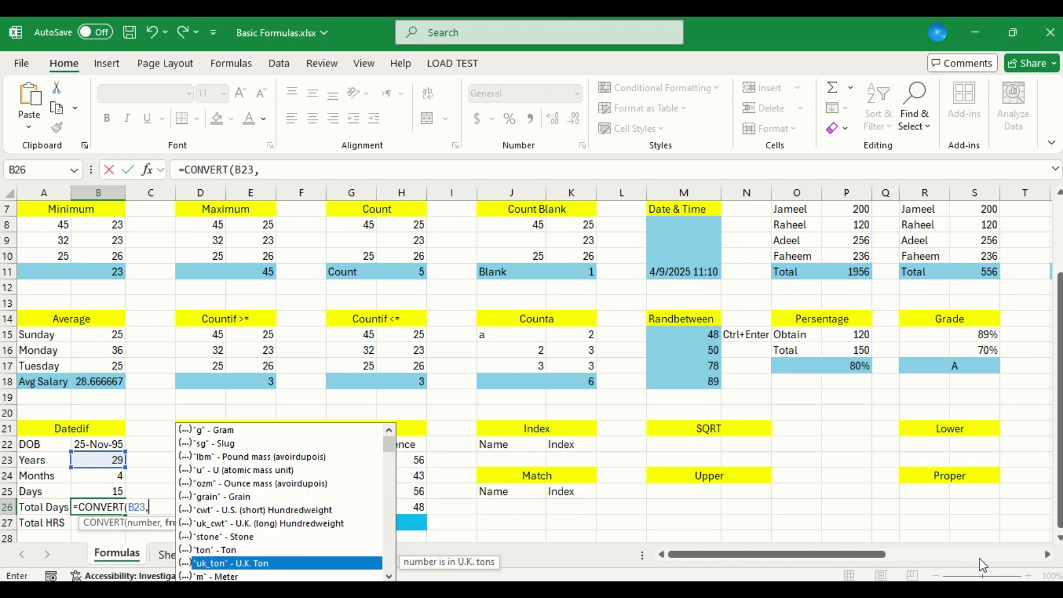
key("Down")
key("Down")
key("Down")
key("Down")
key("Down")
key("Down")
key("Down")
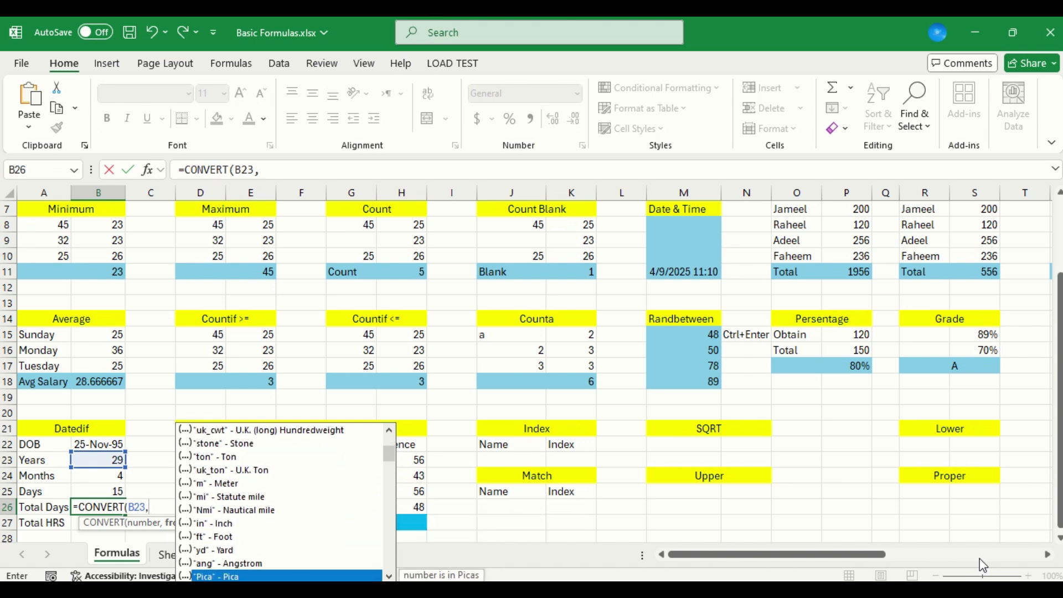
key("Down")
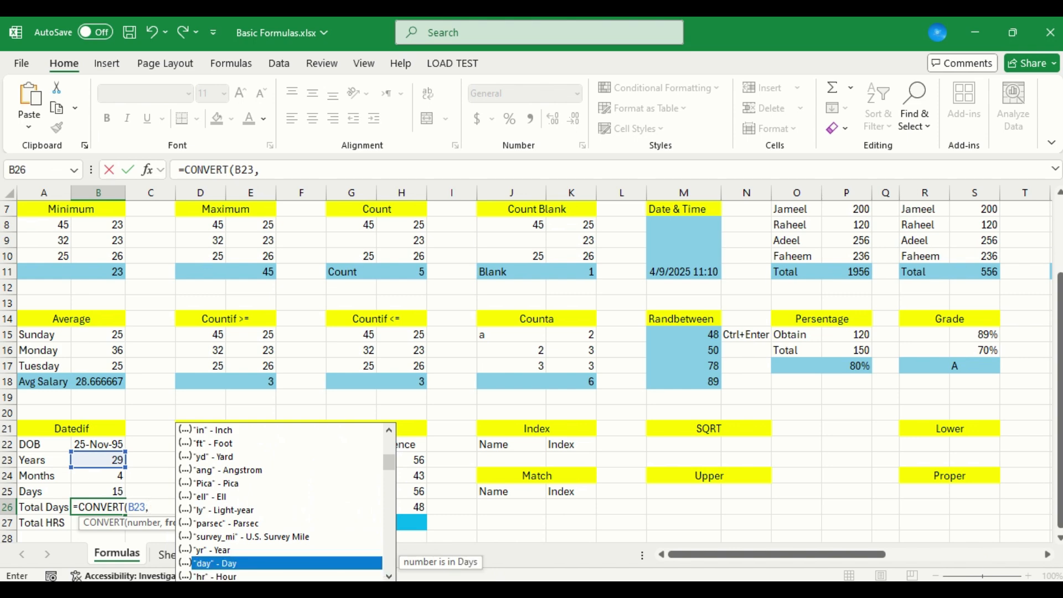
double_click(246, 563)
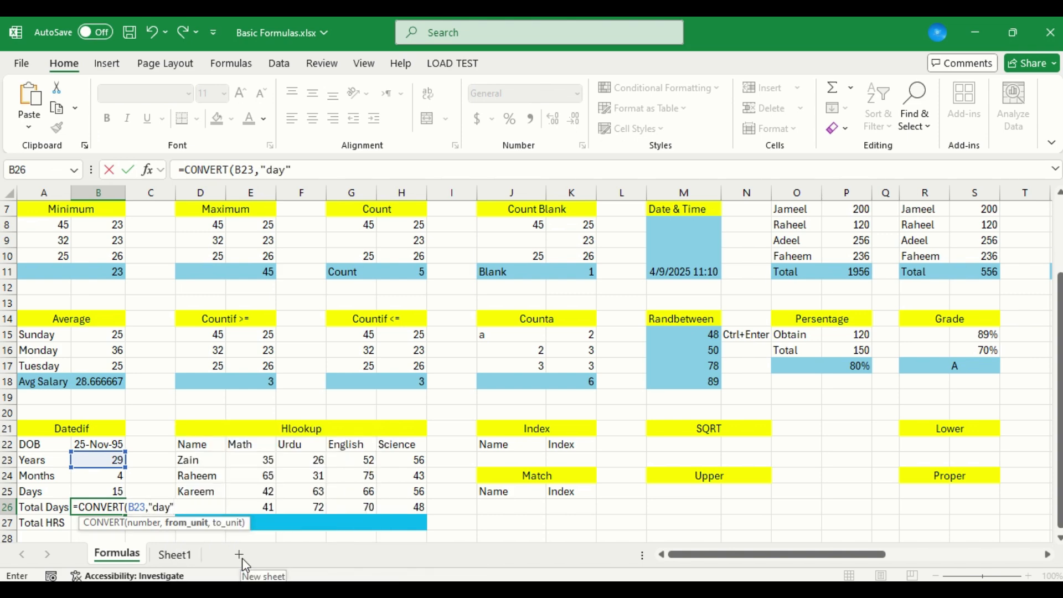
key("Return")
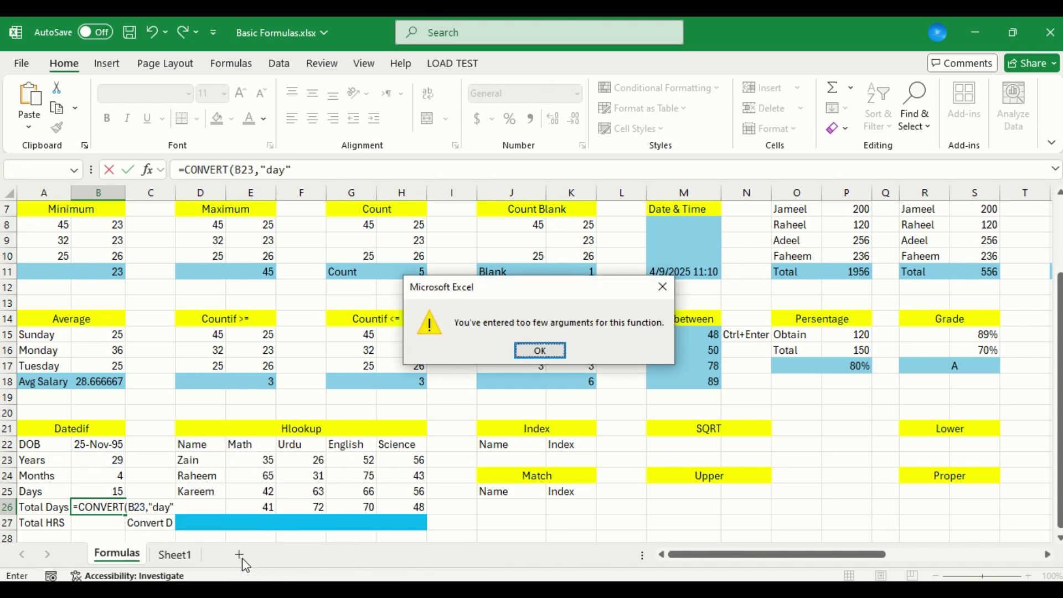
key("Return")
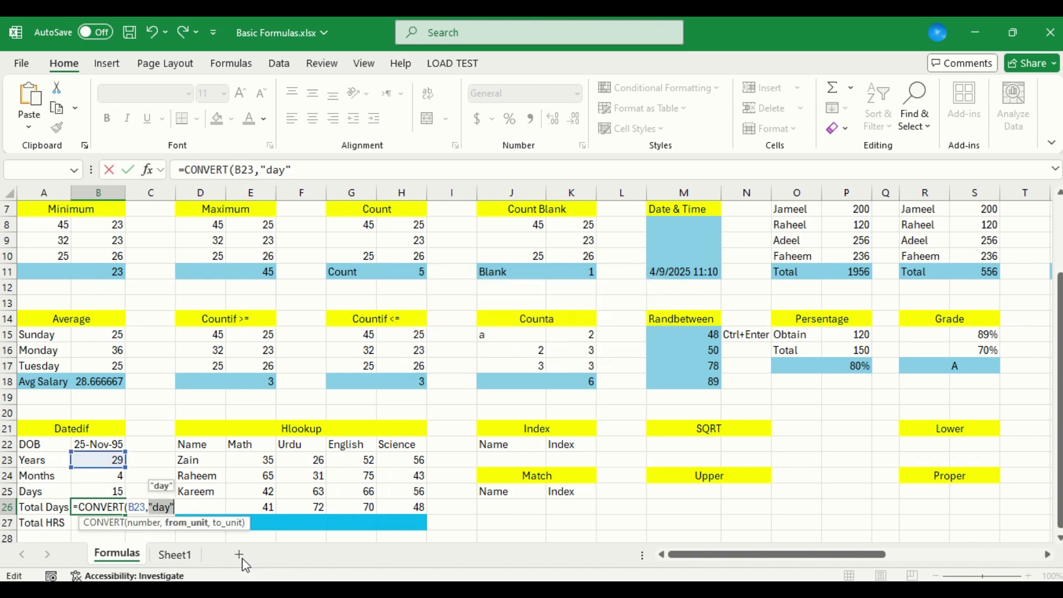
Replace the from unit in the B26 CONVERT formula with "yr" (Year)
key("Right")
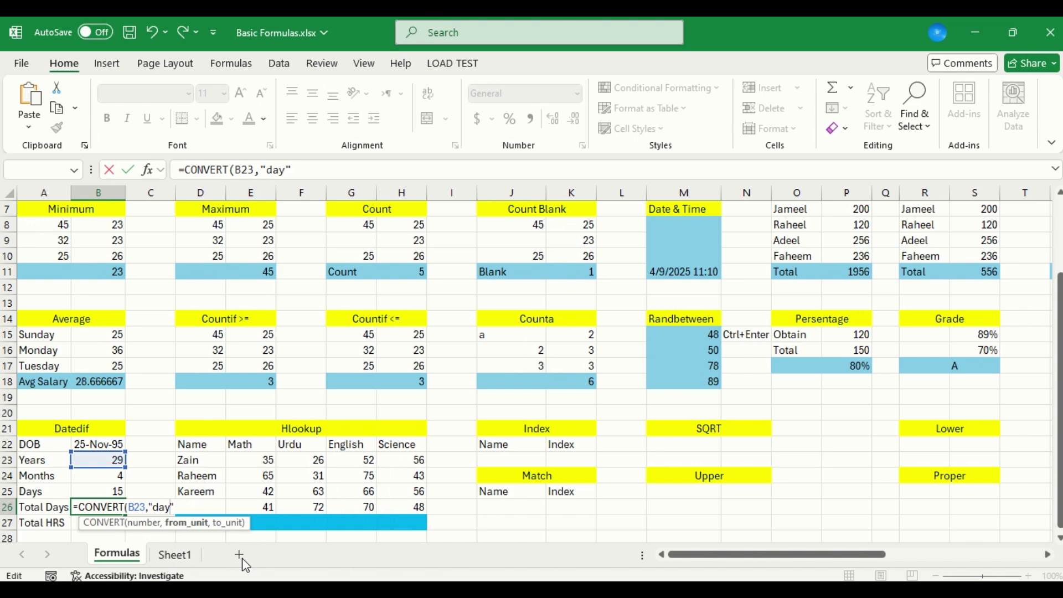
key("BackSpace")
key("BackSpace")
key("BackSpace")
type("Year")
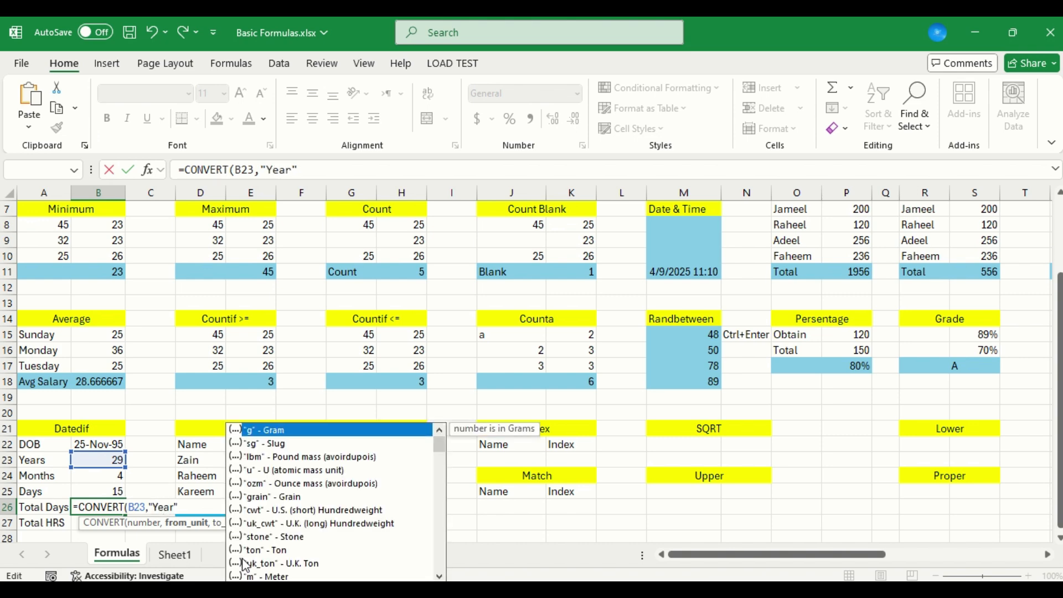
left_click_drag(441, 445, 444, 478)
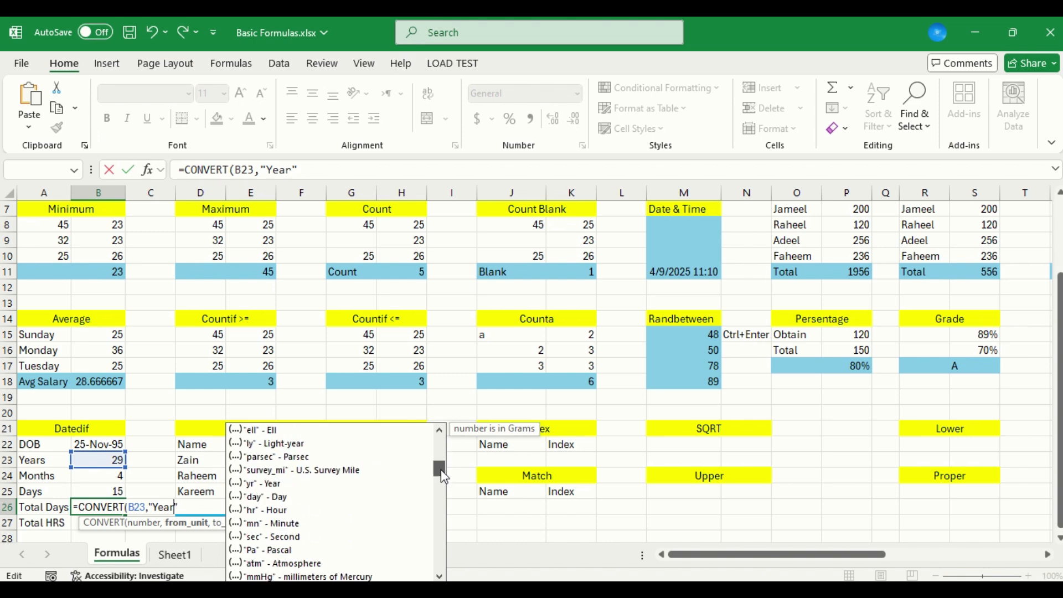
double_click(254, 484)
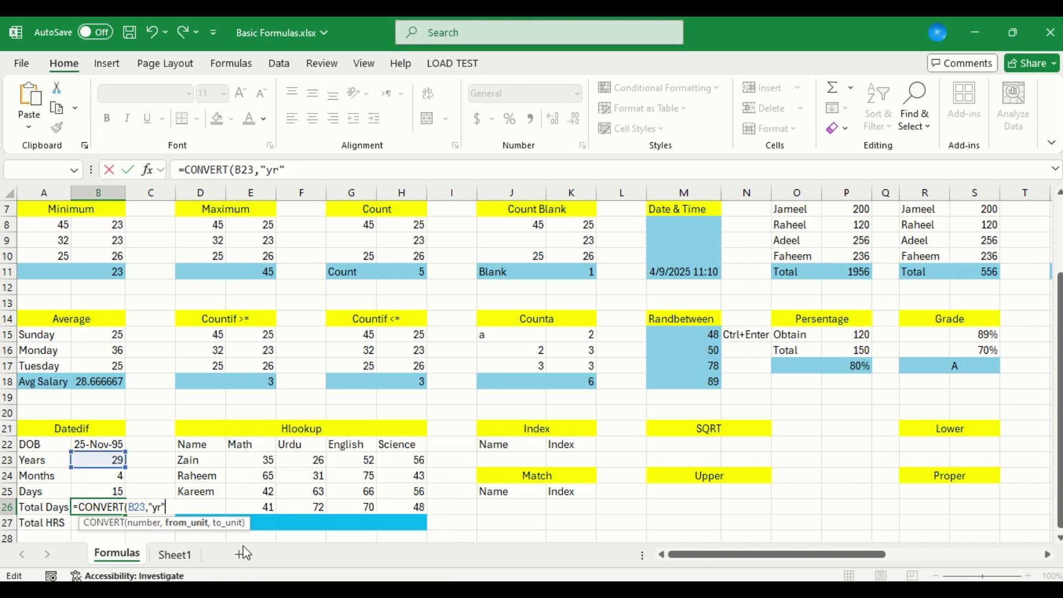
Complete the B26 CONVERT formula with "day" as its to unit and display the result without decimals
type(",")
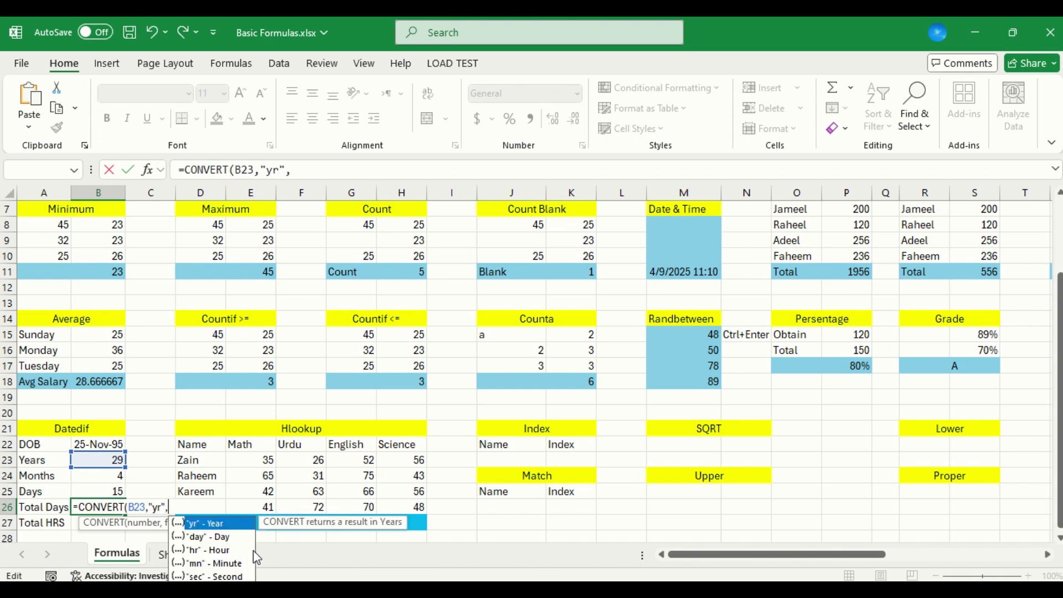
left_click(218, 539)
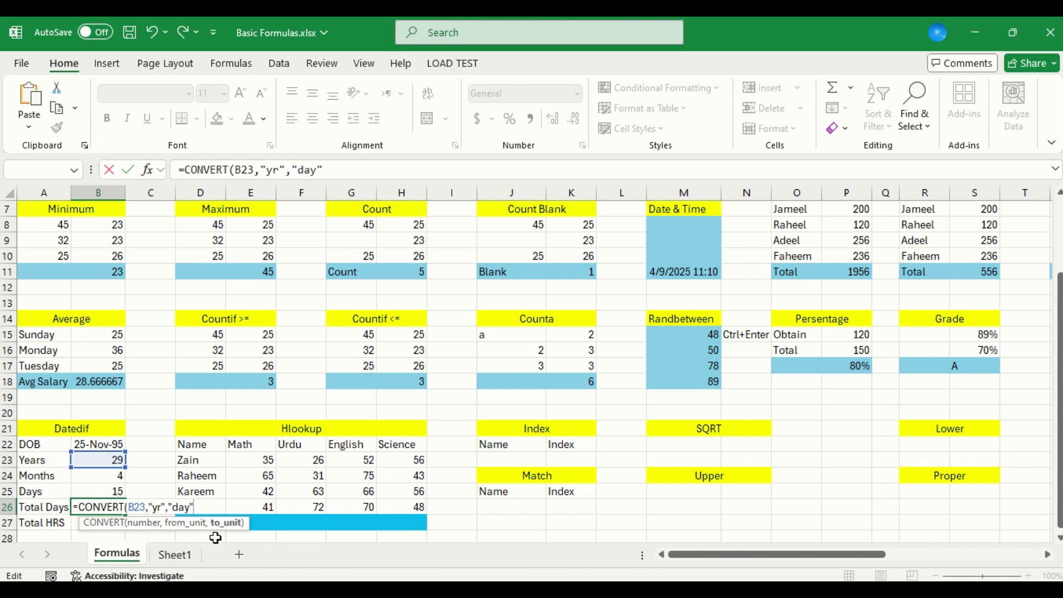
key("ctrl+Return")
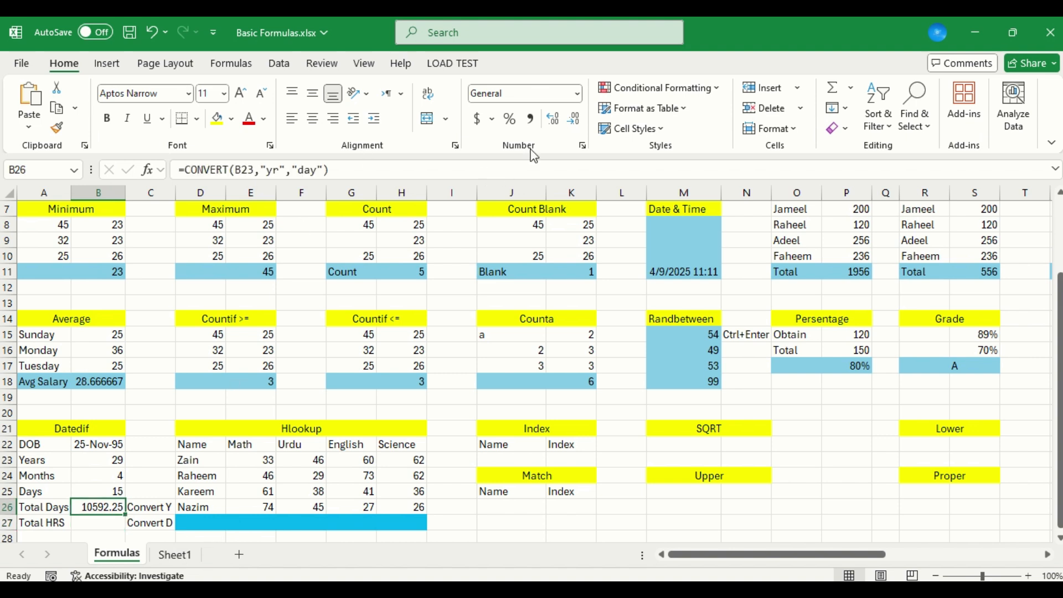
left_click(576, 121)
left_click(576, 120)
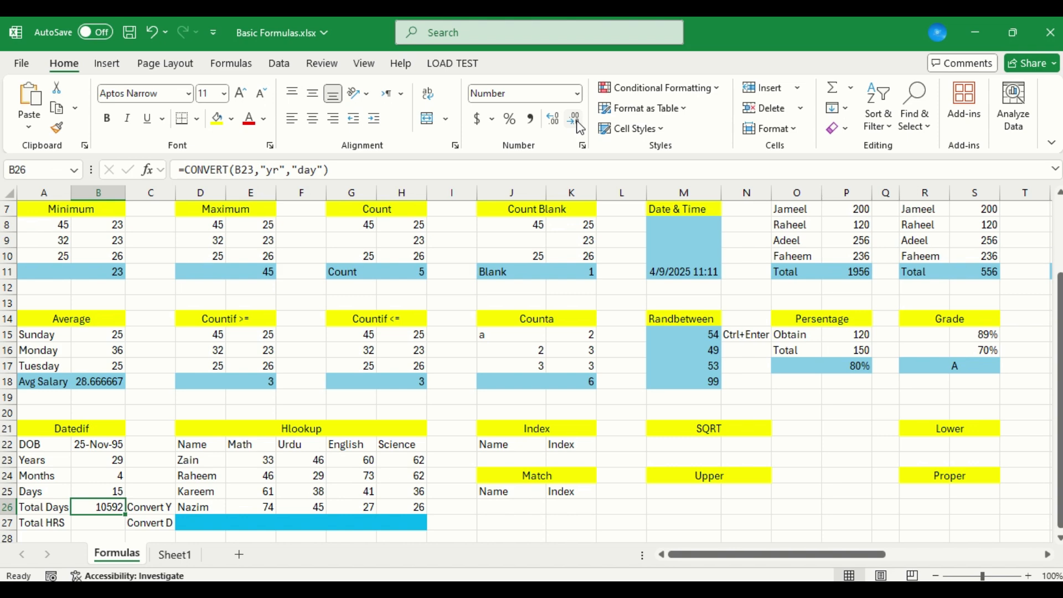
Begin a CONVERT formula in B27 beside Total HRS, using the total days in B26 as its number
key("Down")
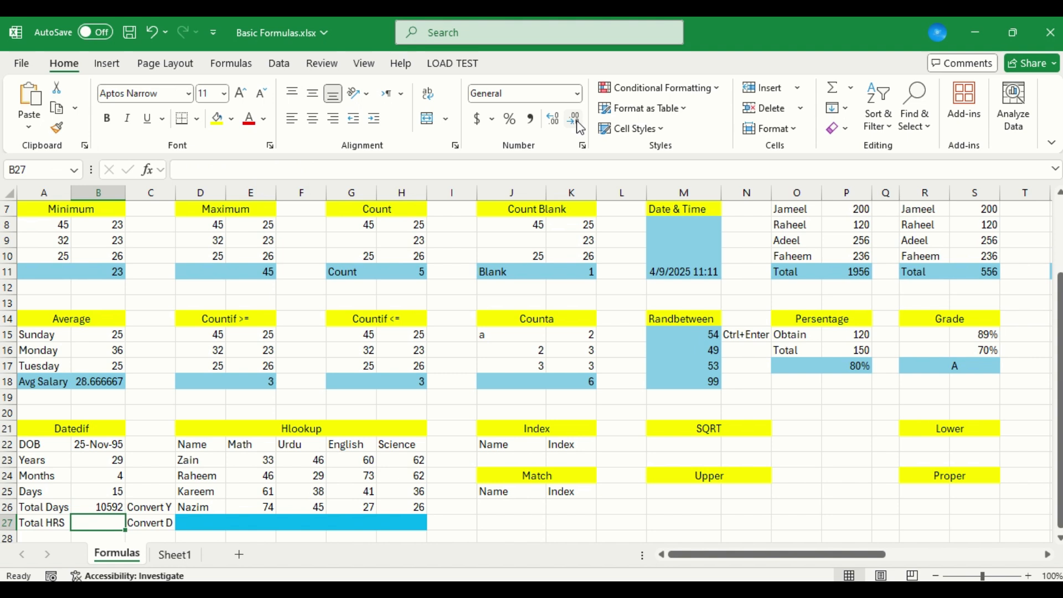
type("=")
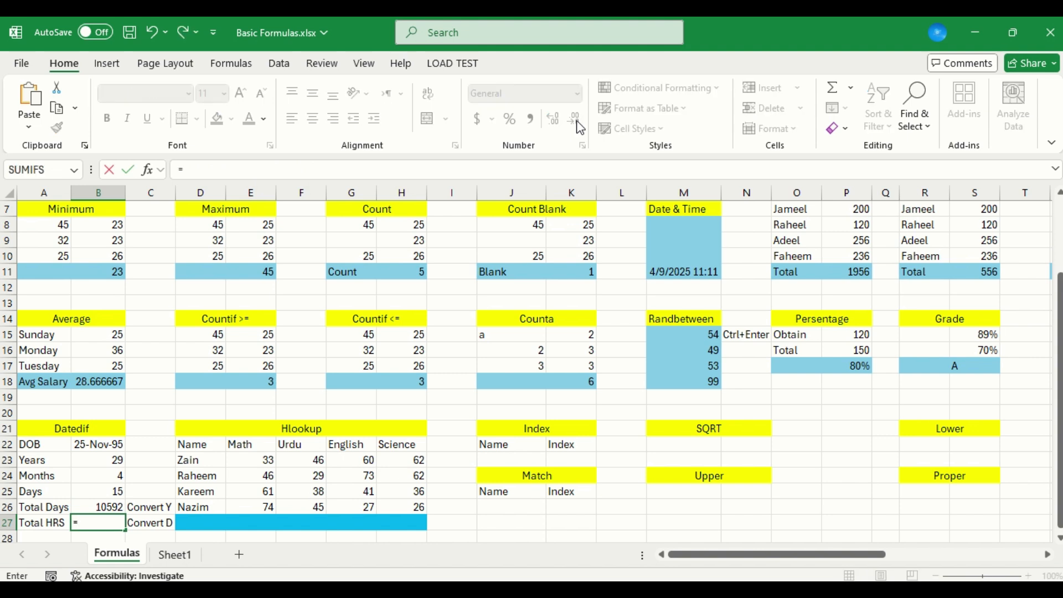
type("Conv")
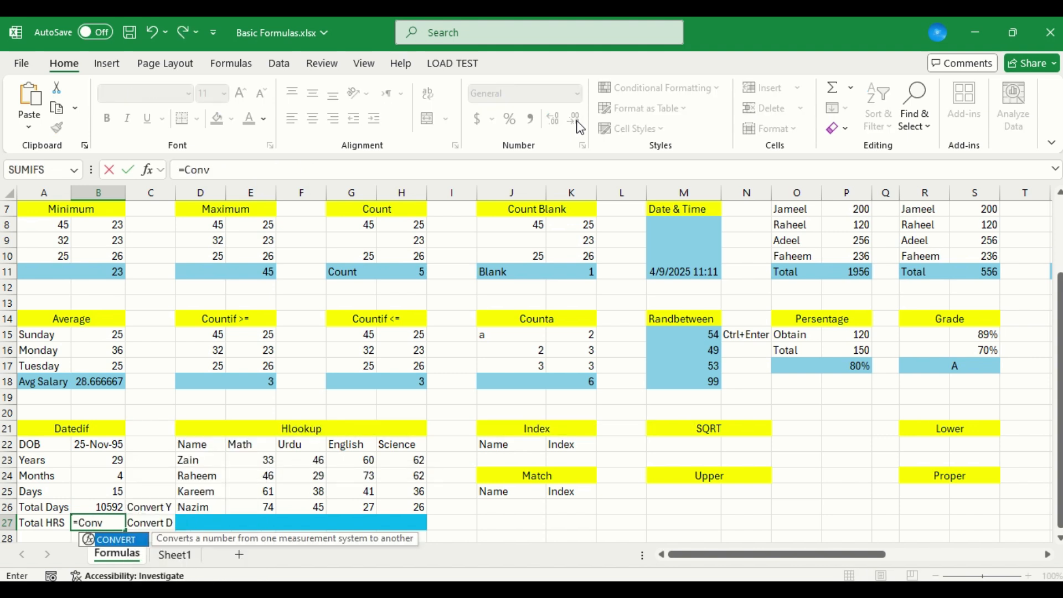
key("Tab")
key("Up")
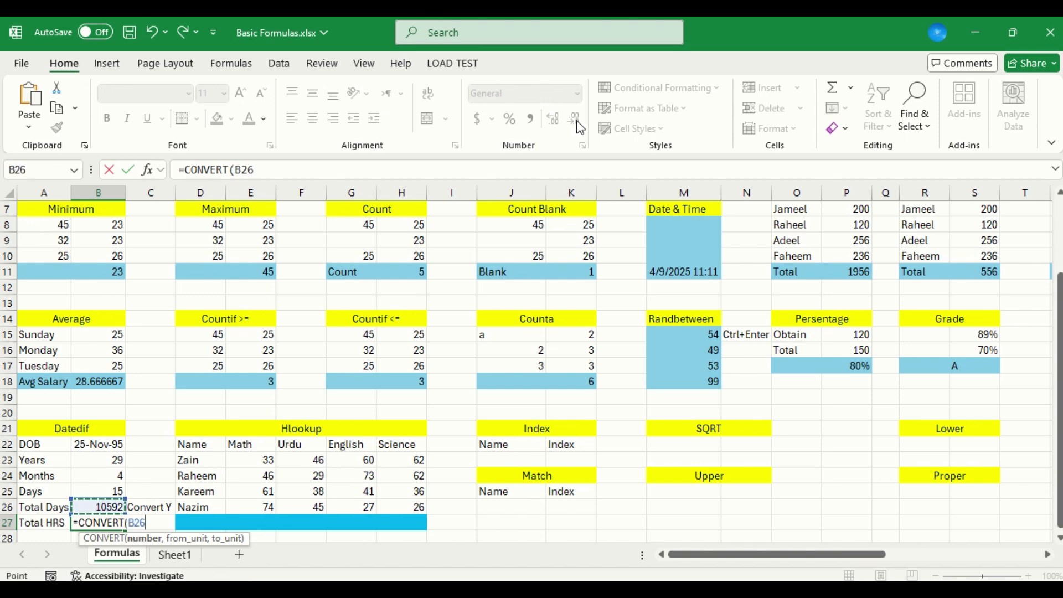
type(",")
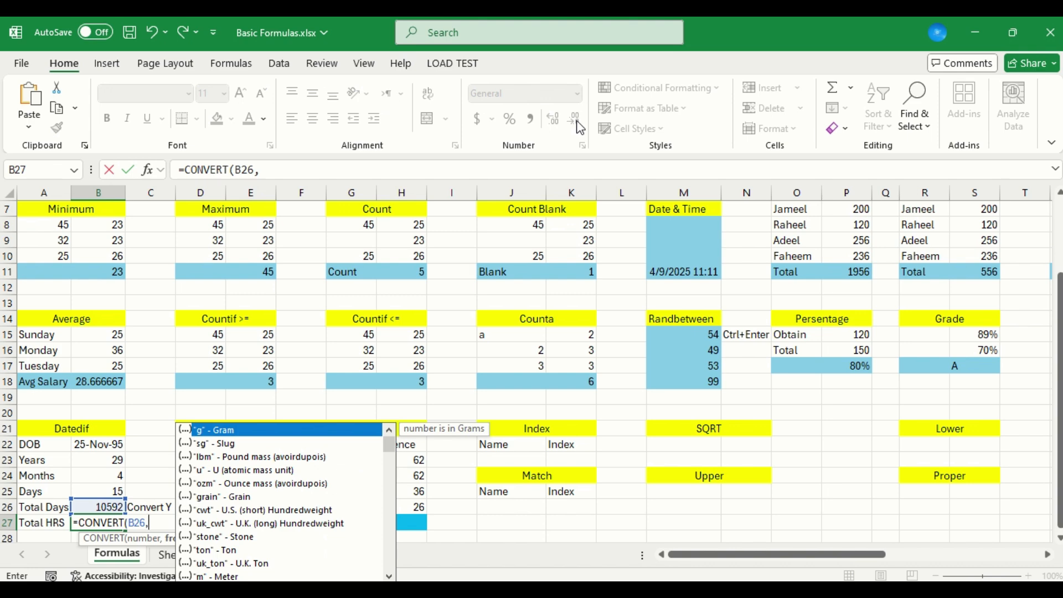
type("d")
Complete the B27 CONVERT formula with "day" as its from unit and "hr" as its to unit
key("BackSpace")
key("Down")
key("Down")
key("Down")
key("Down")
key("Down")
key("Down")
key("Down")
key("Down")
key("Down")
key("Down")
key("Down")
key("Down")
key("Down")
key("Down")
key("Down")
key("Down")
key("Down")
key("Down")
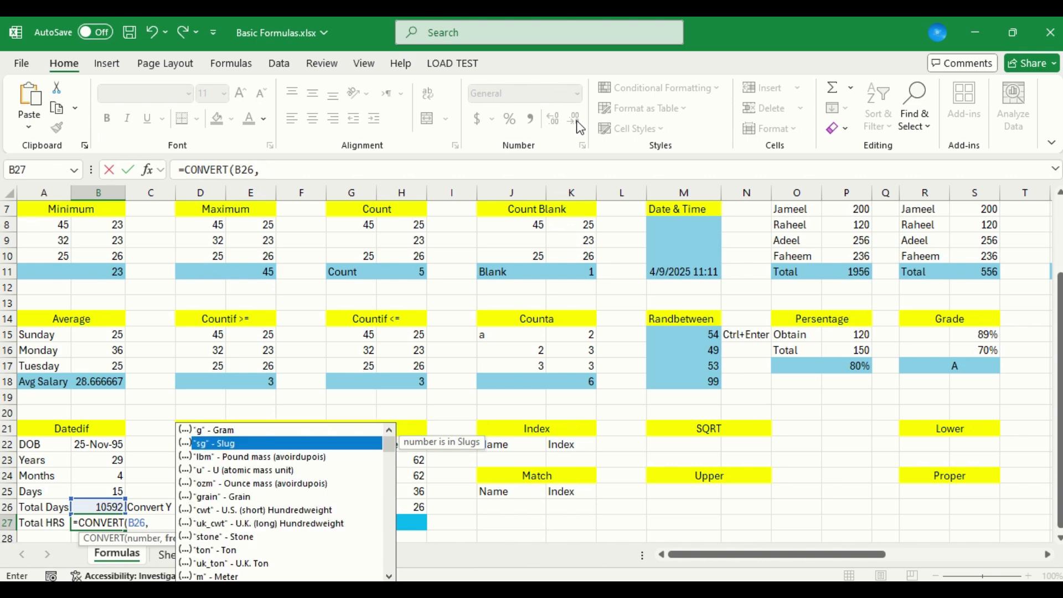
key("Down")
key("Down")
key("Down")
key("Down")
key("Down")
key("Down")
key("Down")
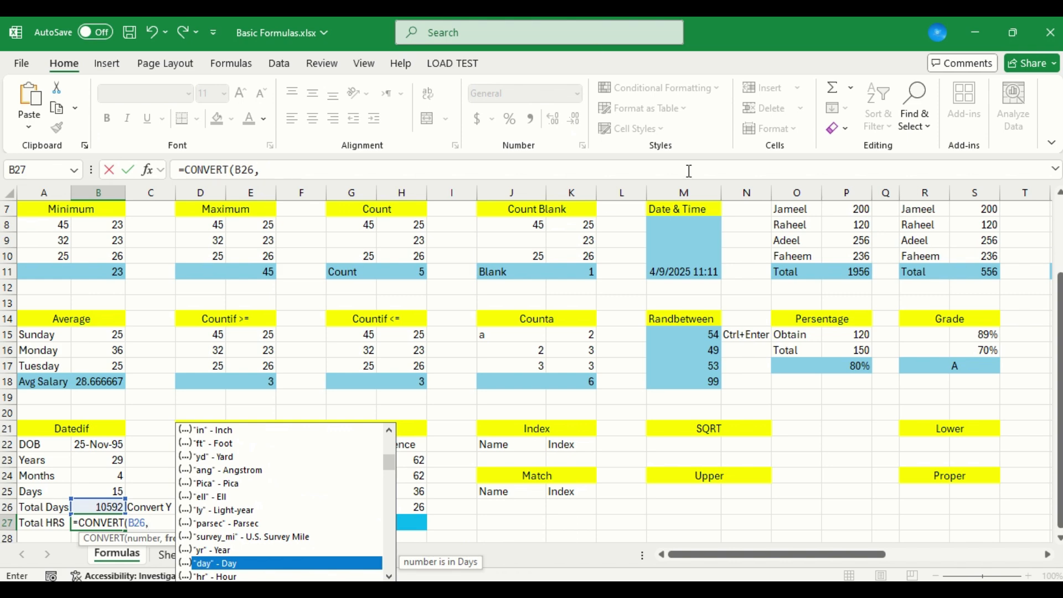
double_click(285, 562)
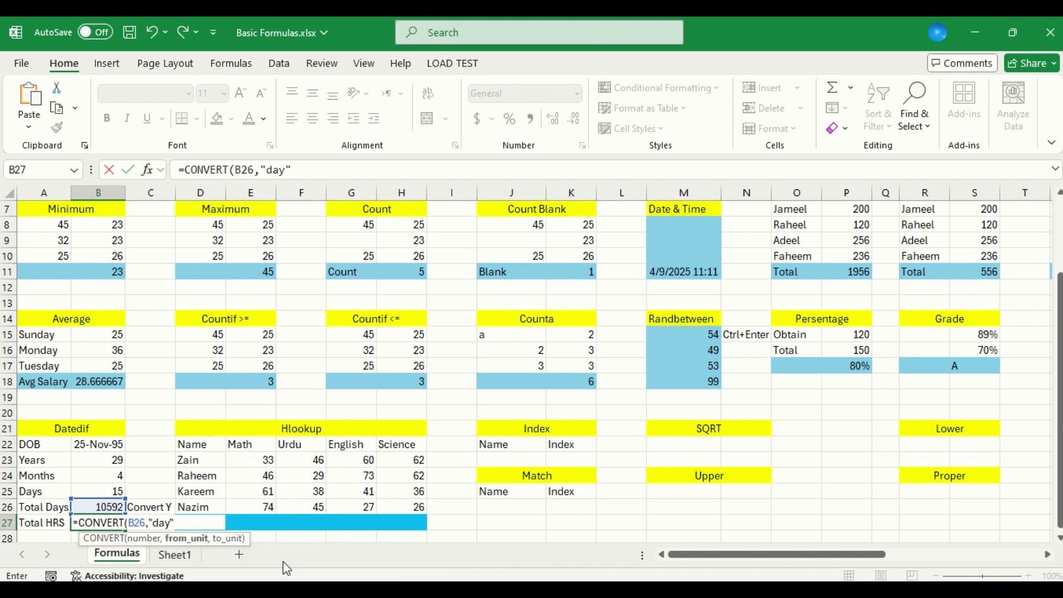
type(",")
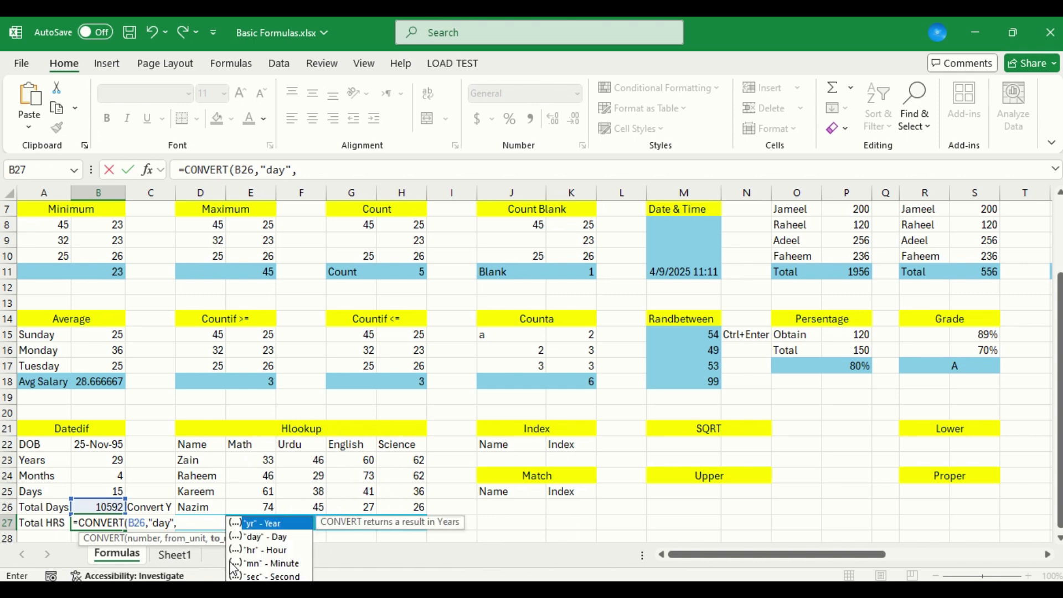
double_click(268, 552)
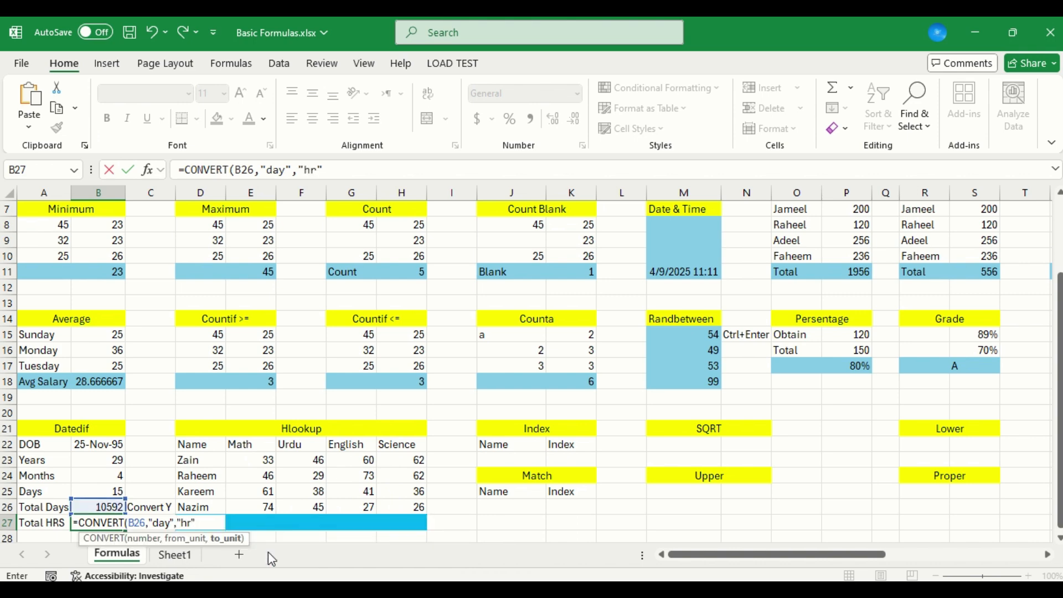
key("Return")
key("Up")
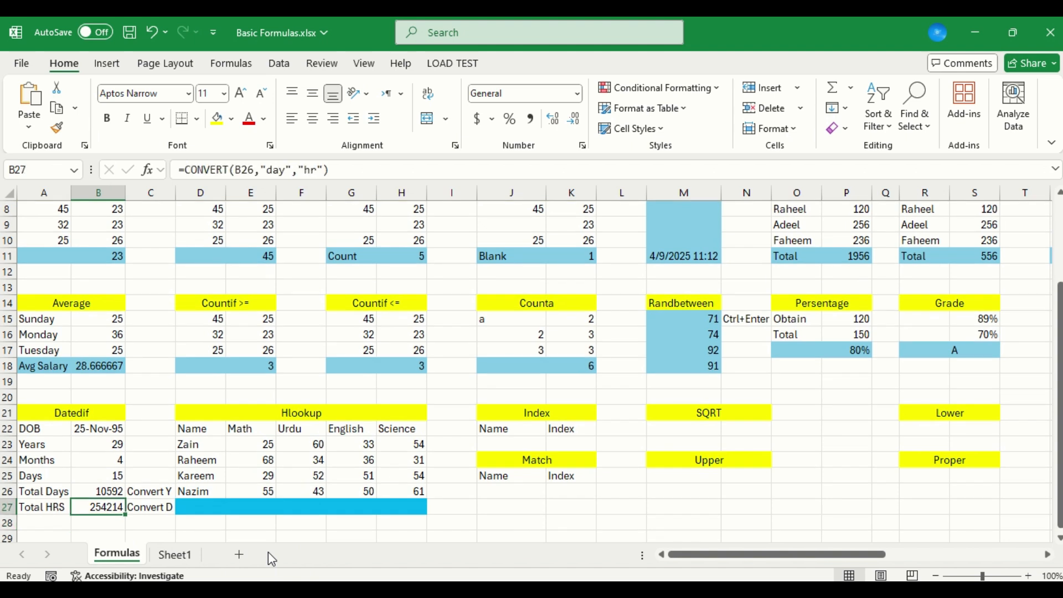
Add the label Total Min in A28 below Total HRS
key("Down")
type("=")
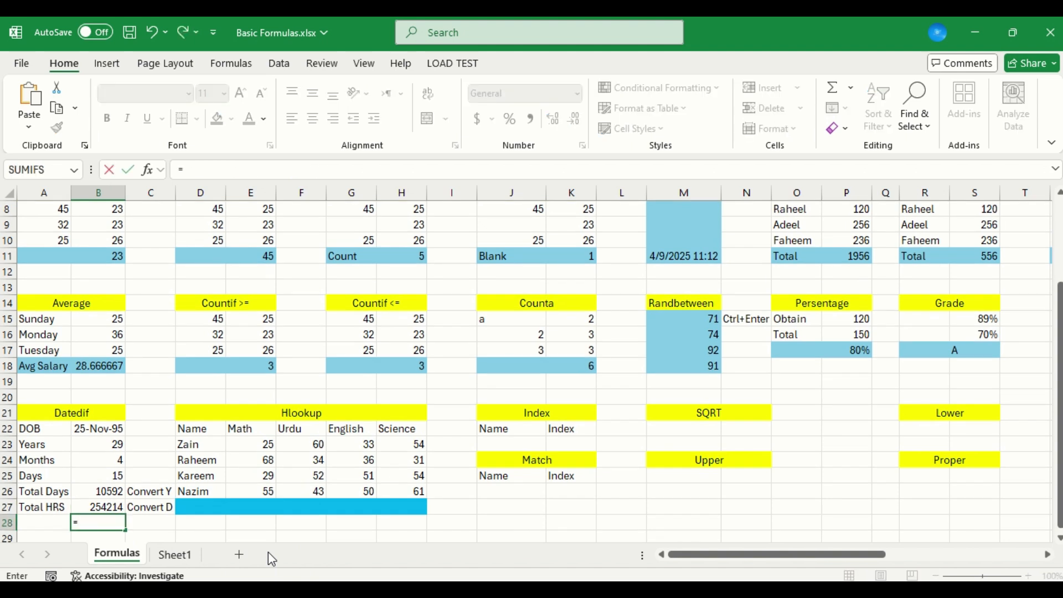
key("Escape")
key("Left")
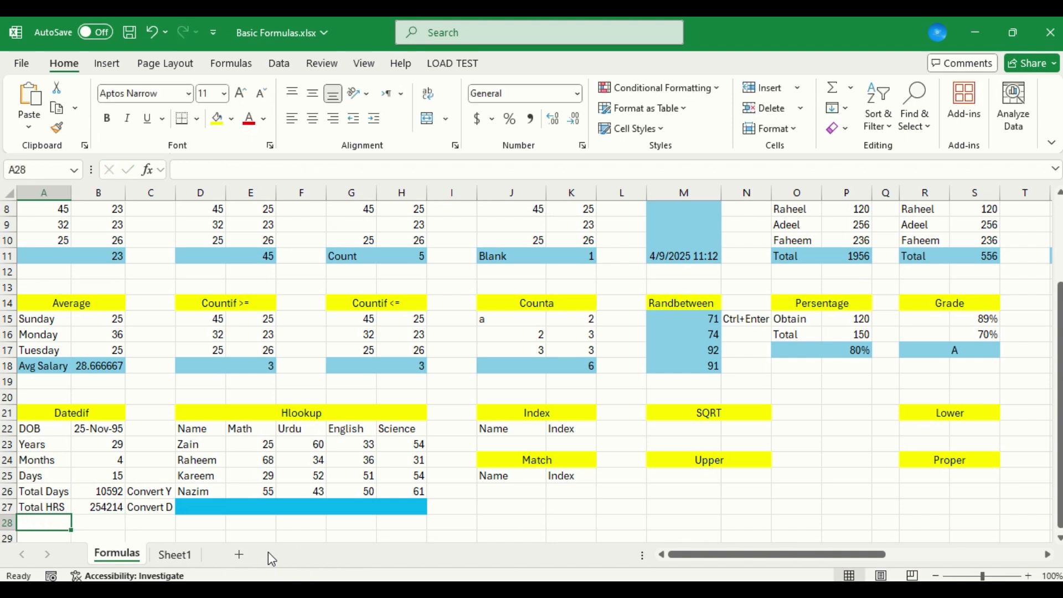
type("Tota")
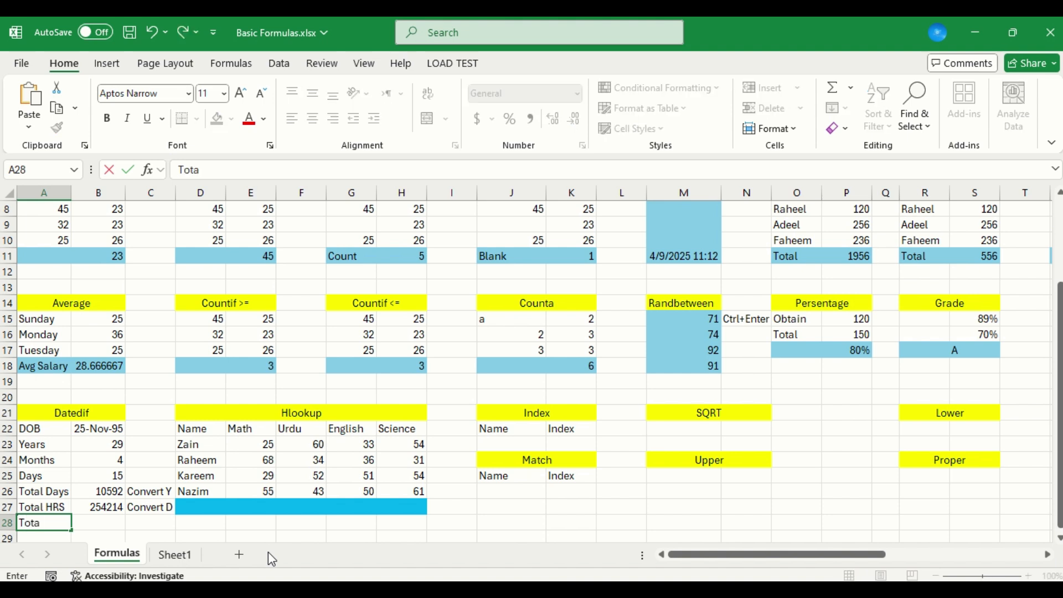
type("l Min")
key("Tab")
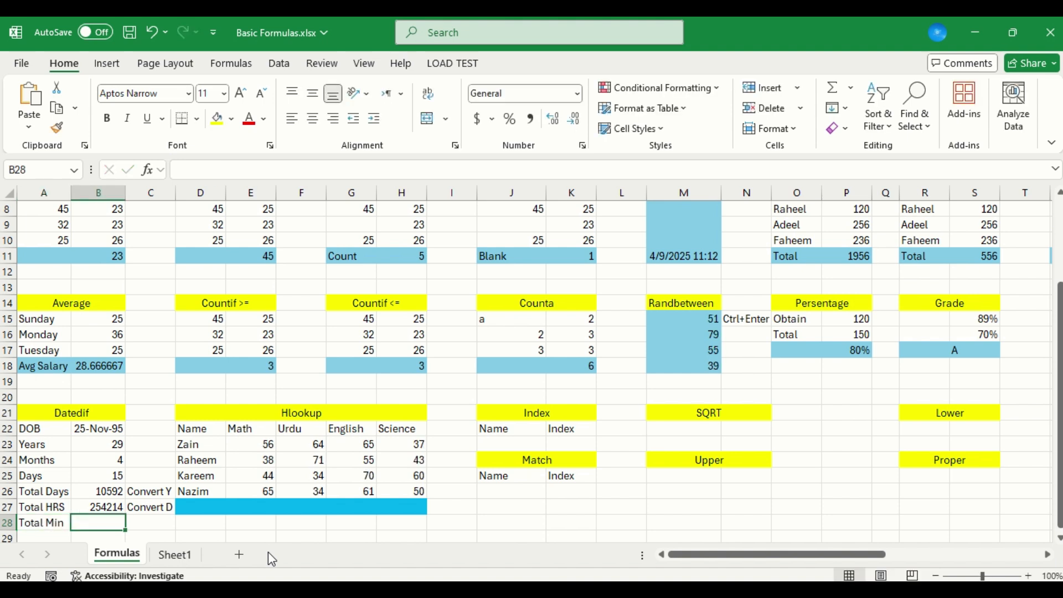
Begin a CONVERT formula in B28 beside Total Min, using the years in B23 as its number
type("=Co")
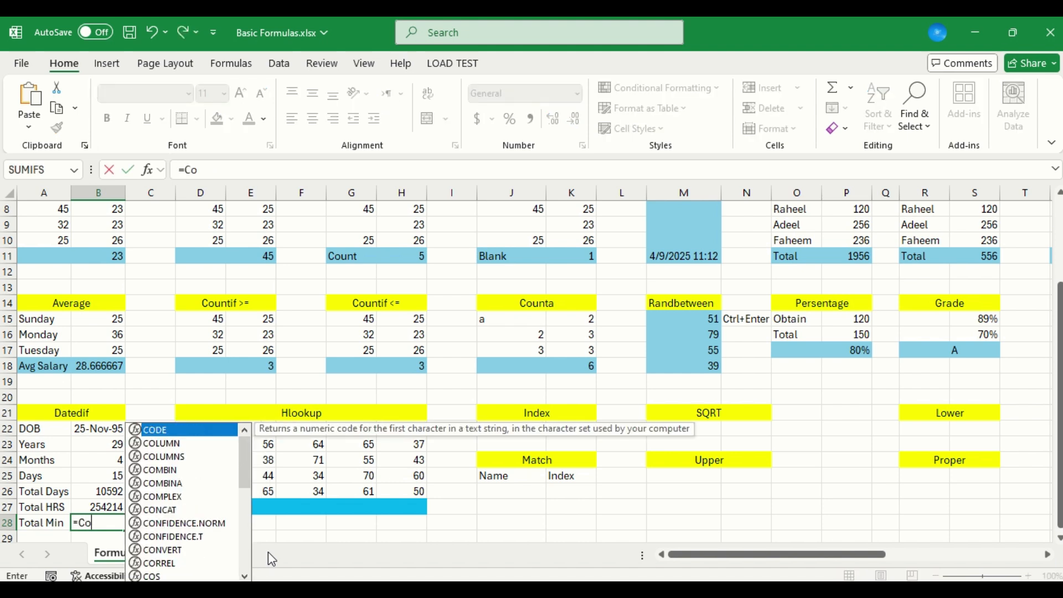
type("nver")
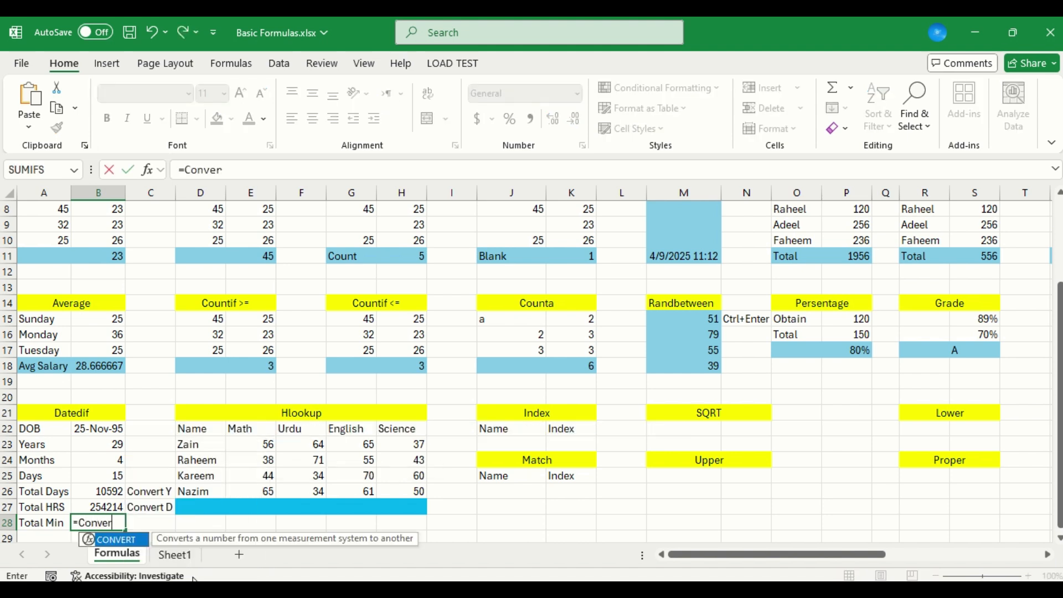
key("Tab")
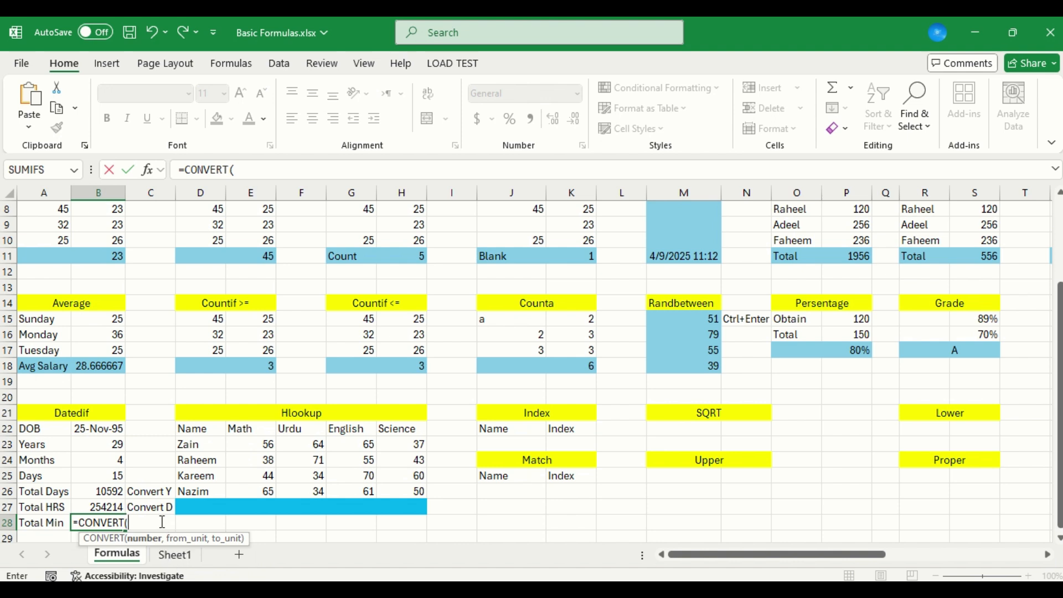
left_click(100, 504)
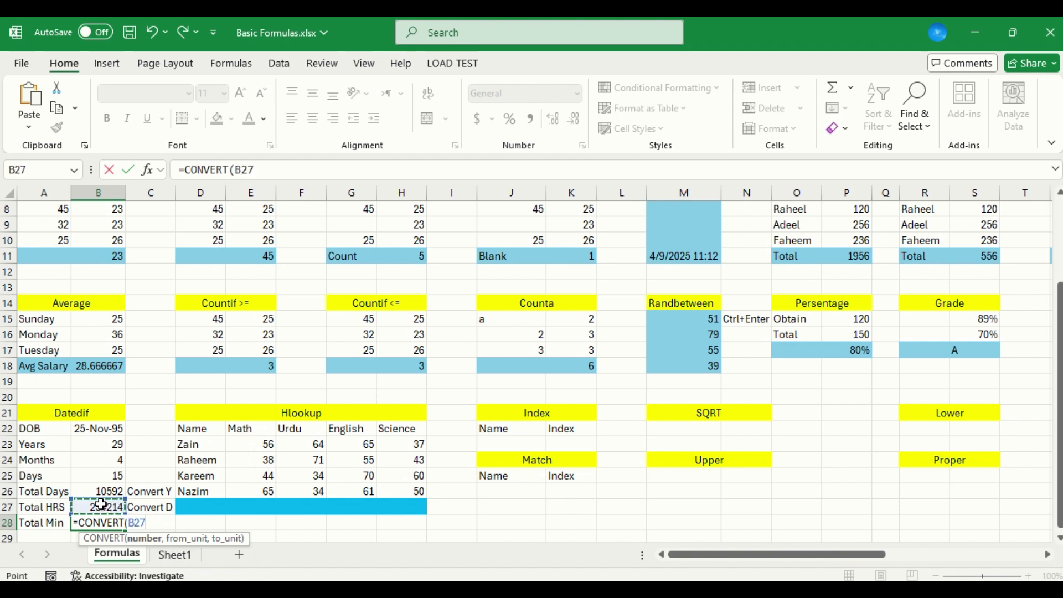
left_click(105, 448)
type(",")
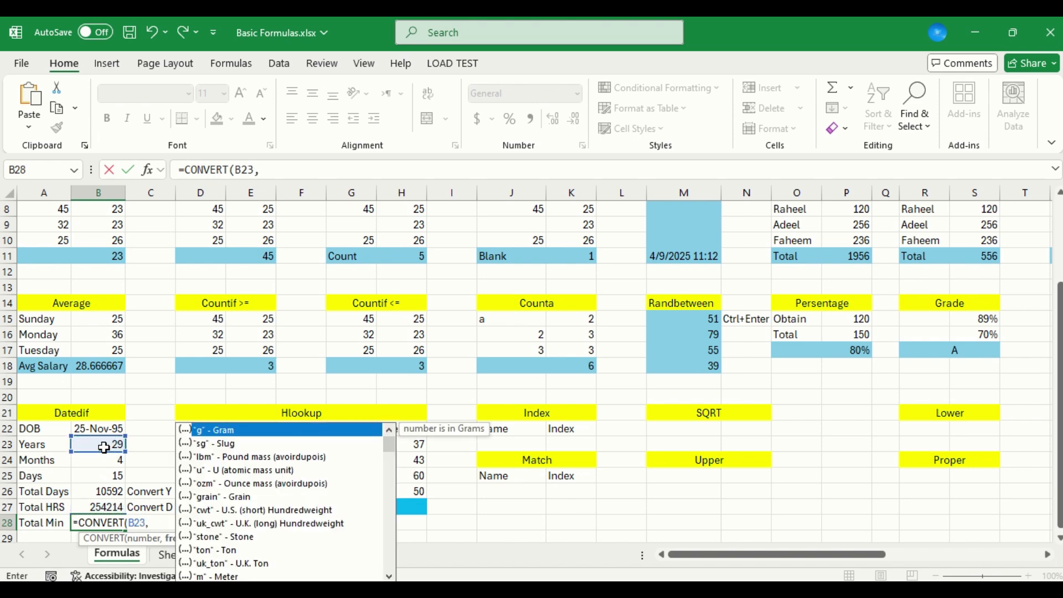
Set "yr" as the from unit of the B28 CONVERT formula
key("Down")
key("Down")
key("Down")
key("Down")
key("Down")
key("Down")
key("Down")
key("Down")
key("Down")
key("Down")
key("Down")
key("Down")
key("Down")
key("Down")
key("Down")
key("Down")
key("Down")
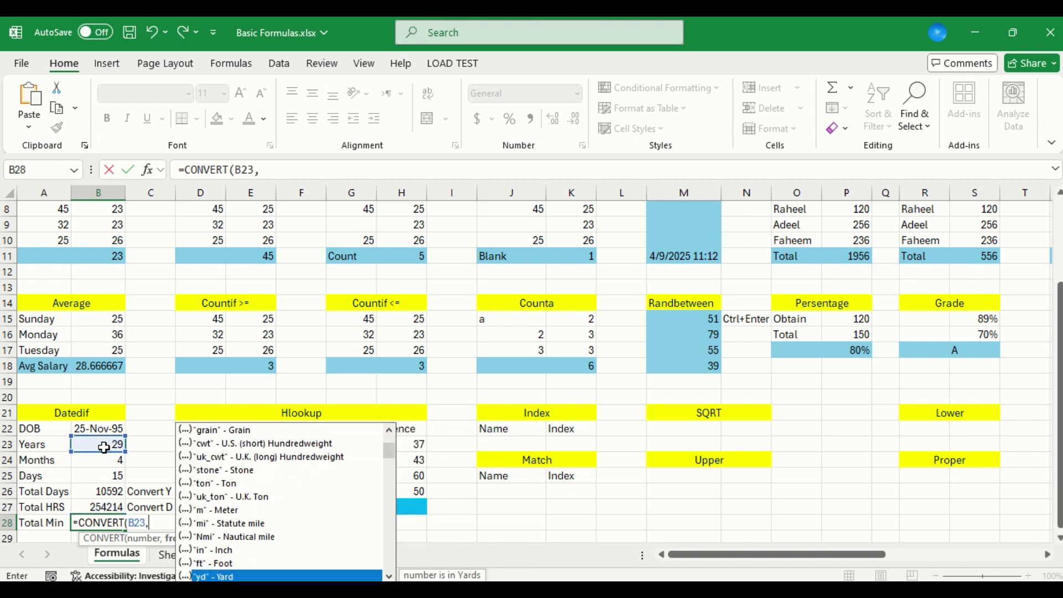
key("Down")
key("Down")
key("Down")
key("Down")
key("Down")
key("Up")
key("Down")
key("Down")
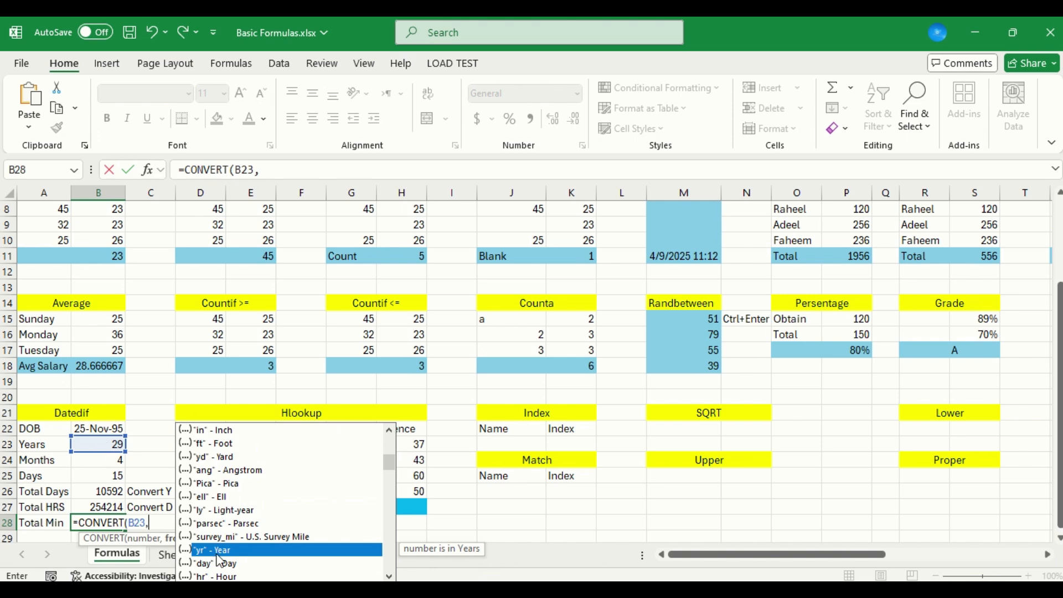
key("Tab")
Try to complete the B28 CONVERT formula with the Minute unit as its to unit
type(",")
key("Down")
key("Down")
key("Down")
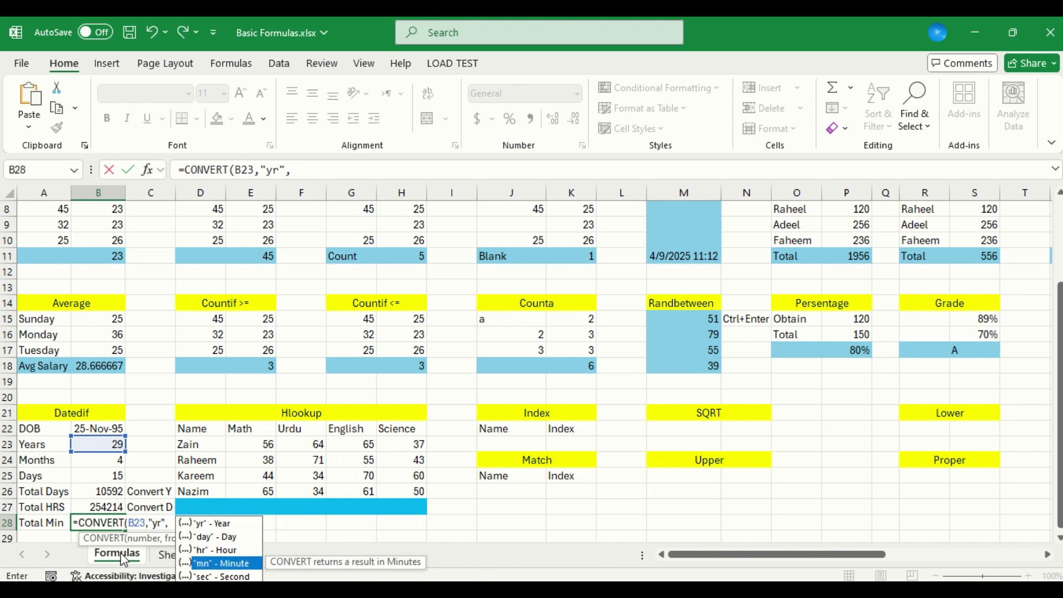
key("Return")
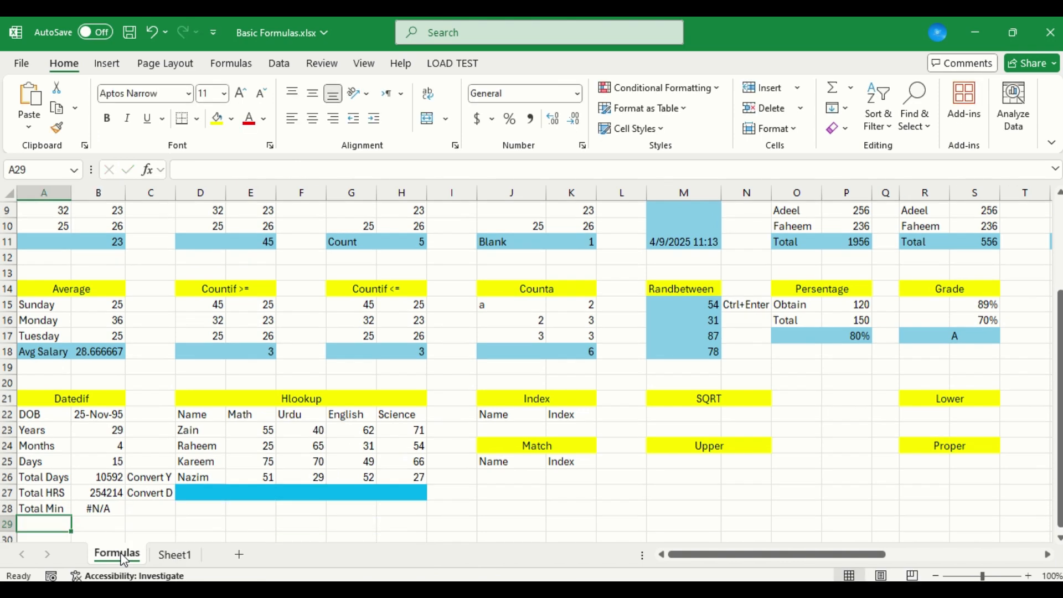
Correct the B28 CONVERT formula by supplying "mn" as its to unit
key("Up")
key("F2")
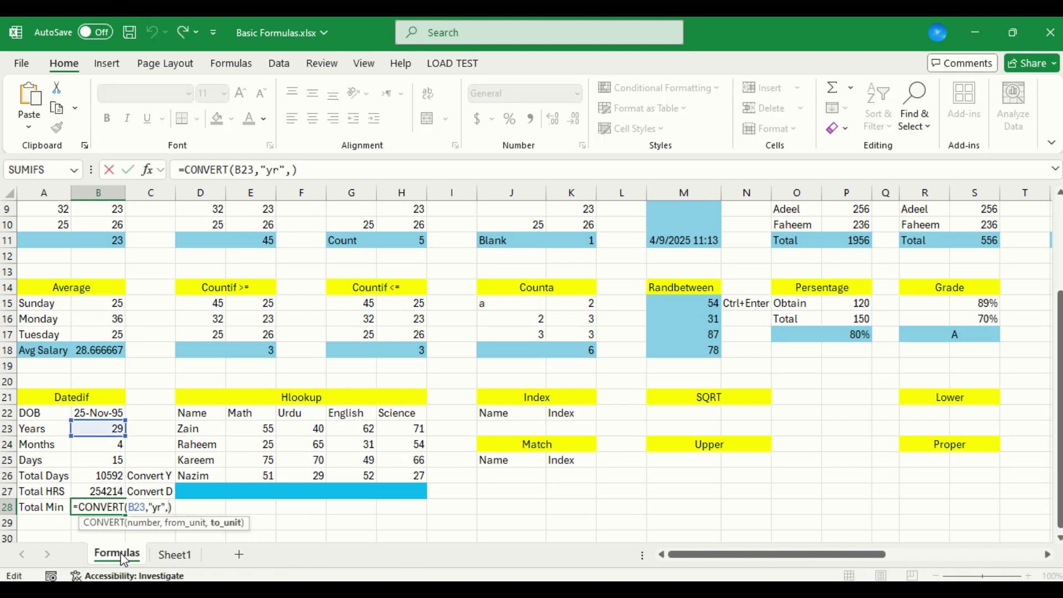
key("BackSpace")
type(",")
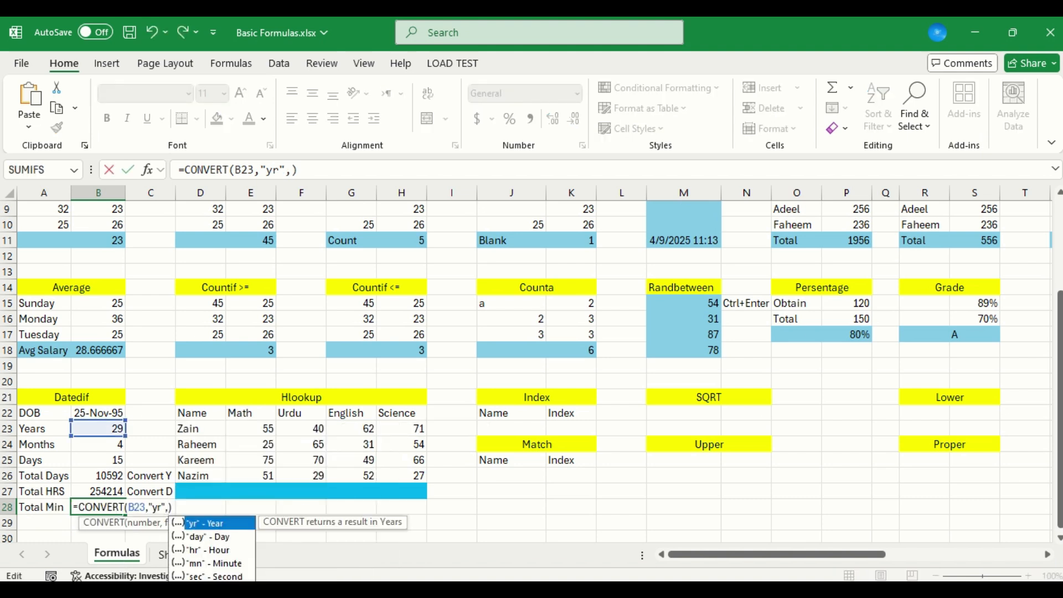
left_click(238, 566)
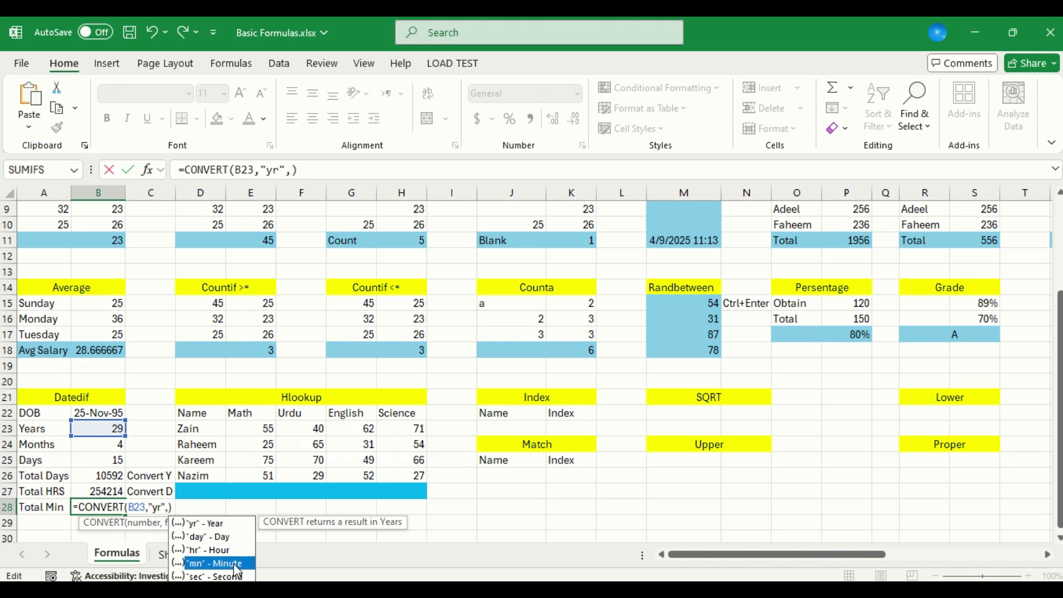
double_click(235, 566)
key("ctrl+Return")
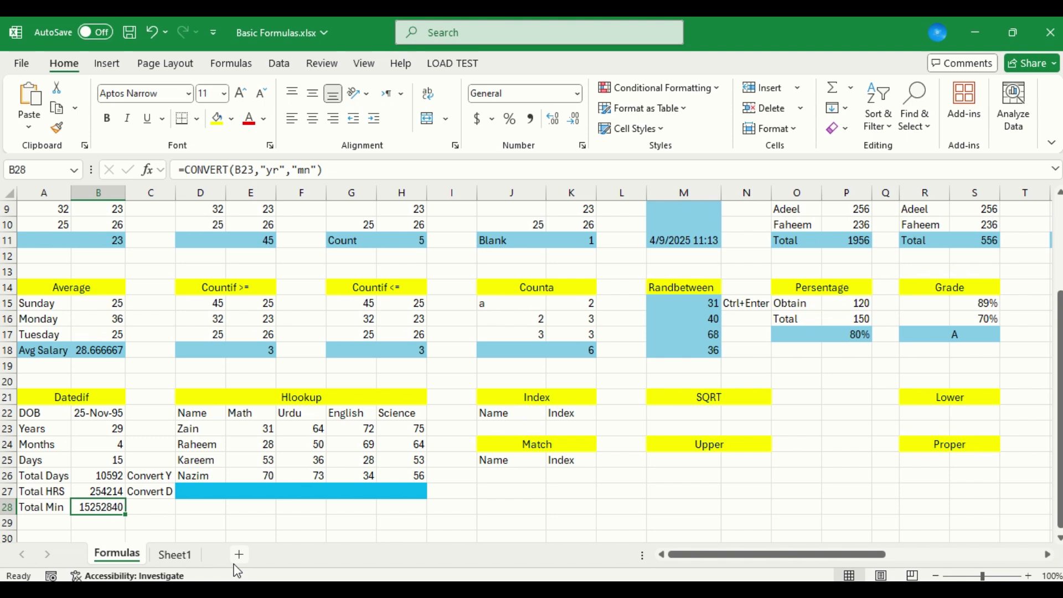
Review the DATEDIF and CONVERT formulas in the Datedif table from B23 down to B28
key("Up")
key("Up")
key("Up")
key("Up")
key("Up")
key("Up")
key("Up")
key("Up")
key("Up")
key("Up")
key("Down")
key("Down")
key("Down")
key("Down")
key("Down")
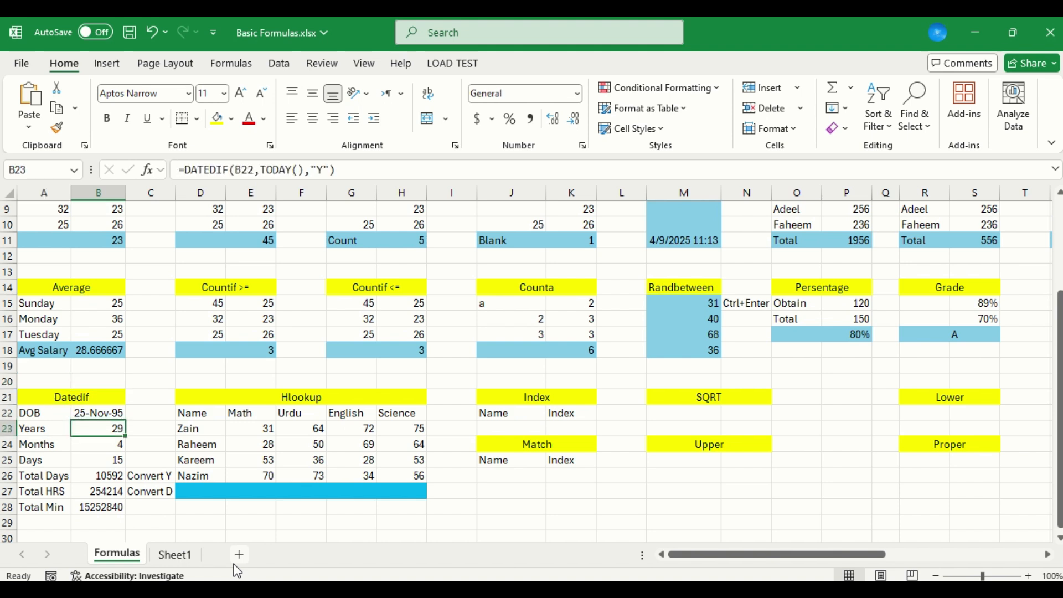
key("Down")
key("Down")
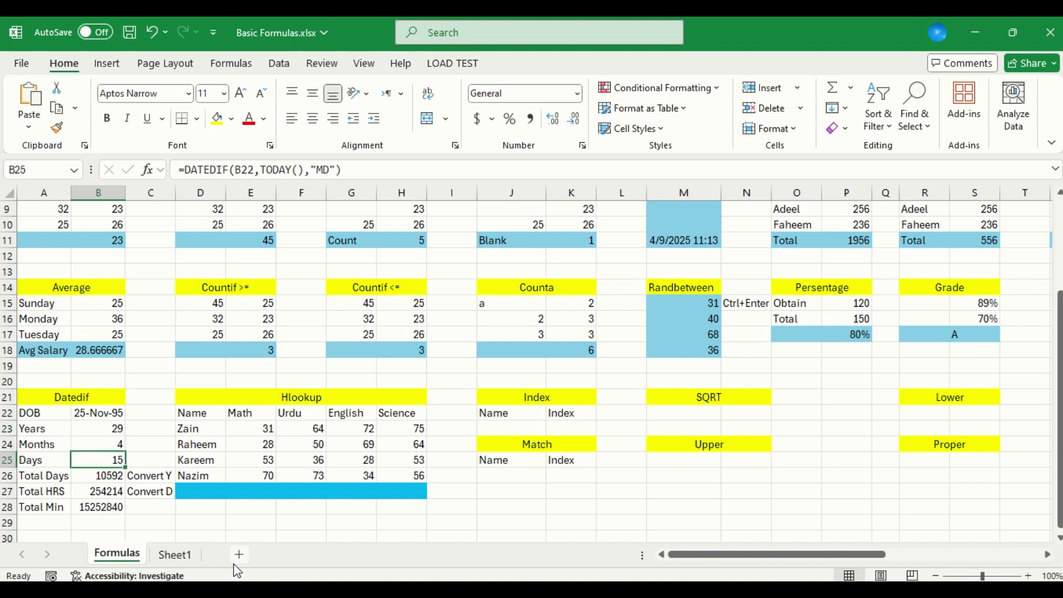
key("Up")
key("Down")
key("Down")
key("Down")
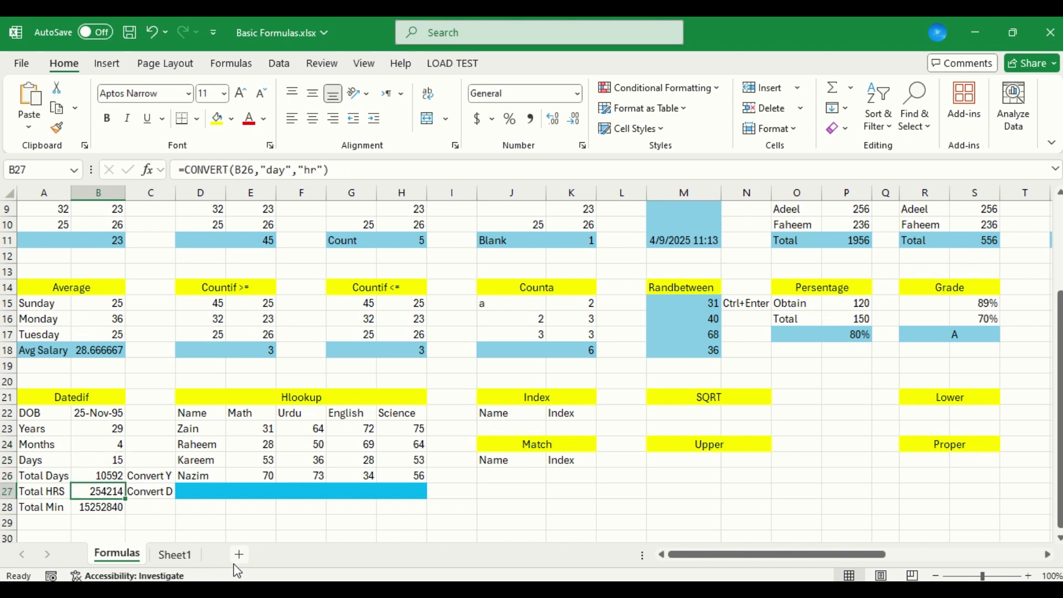
key("Down")
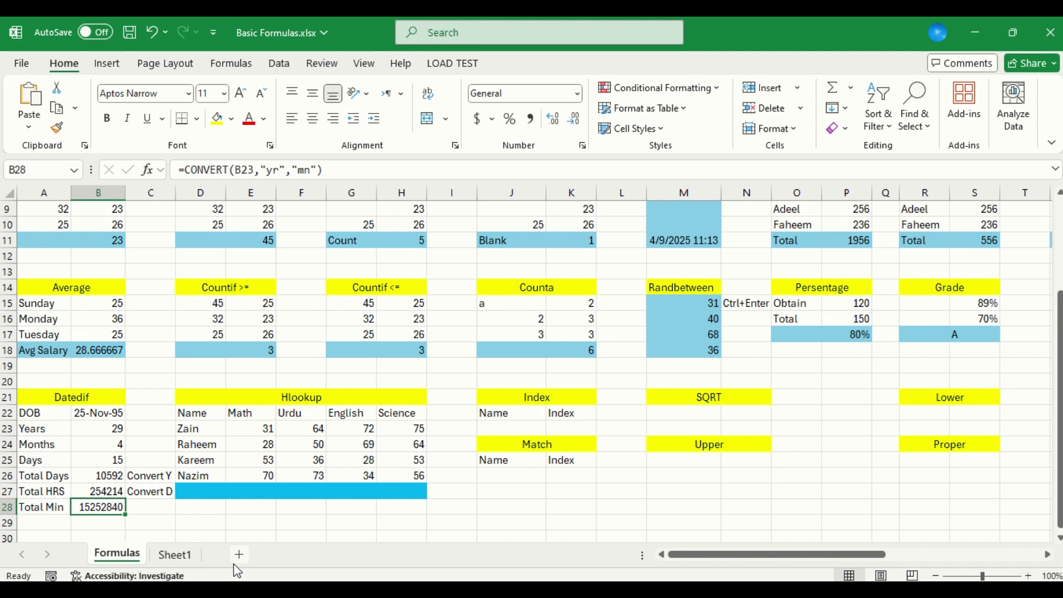
Enter the first listed student's name in D27, in the blue row of the Hlookup table
key("Right")
key("Right")
key("Up")
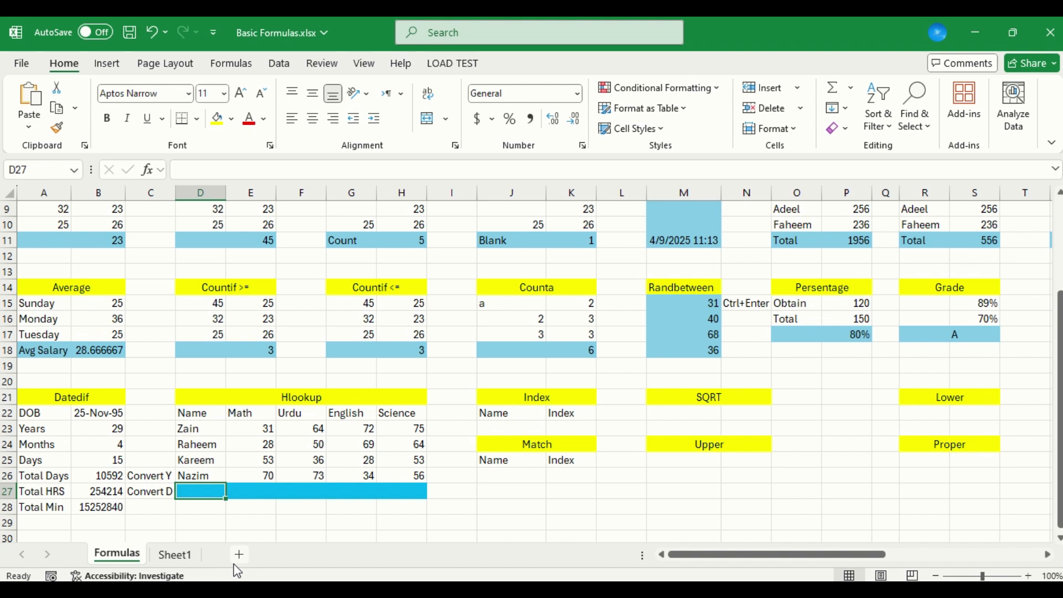
type("Zain")
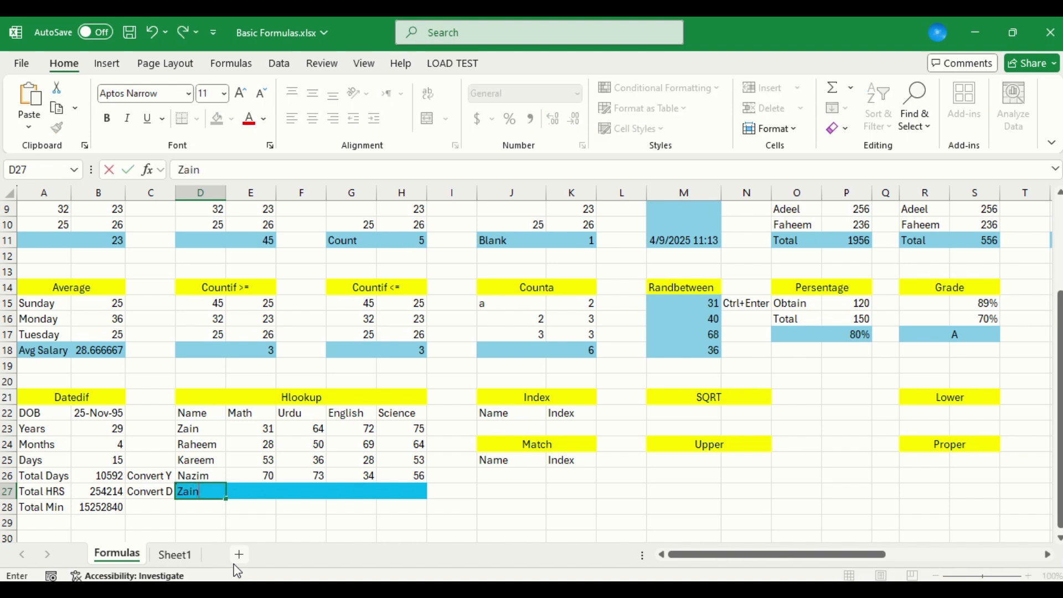
key("Tab")
Replace the RANDBETWEEN formulas in the Hlookup marks range E23:H26 with their fixed values
key("Right")
key("Right")
key("Right")
key("Right")
key("Up")
key("Left")
key("shift+Left")
key("shift+Left")
key("shift+Left")
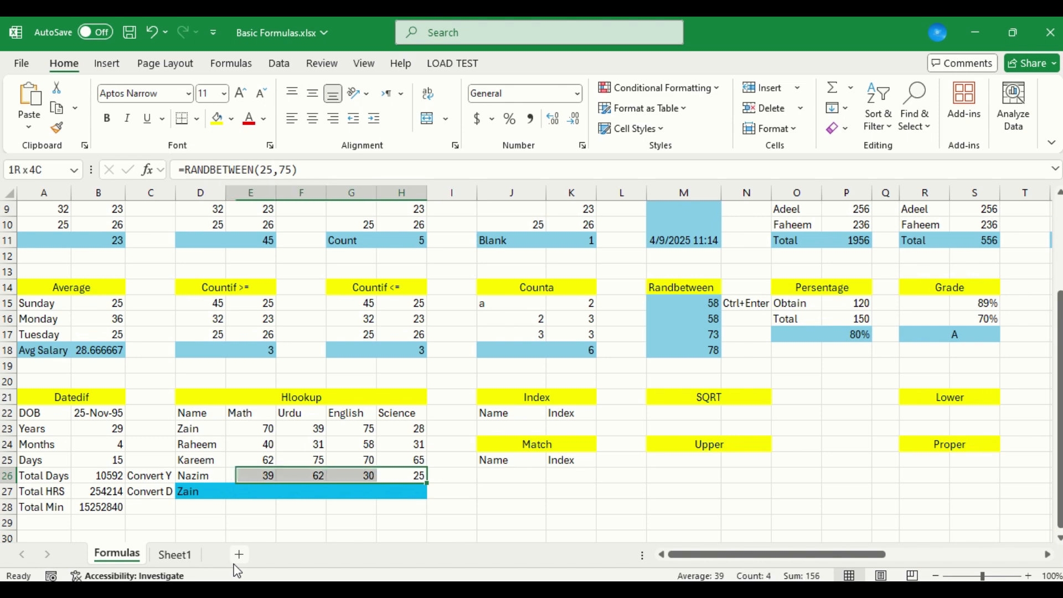
key("shift+Up")
key("shift+Up")
key("shift+Up")
key("ctrl+c")
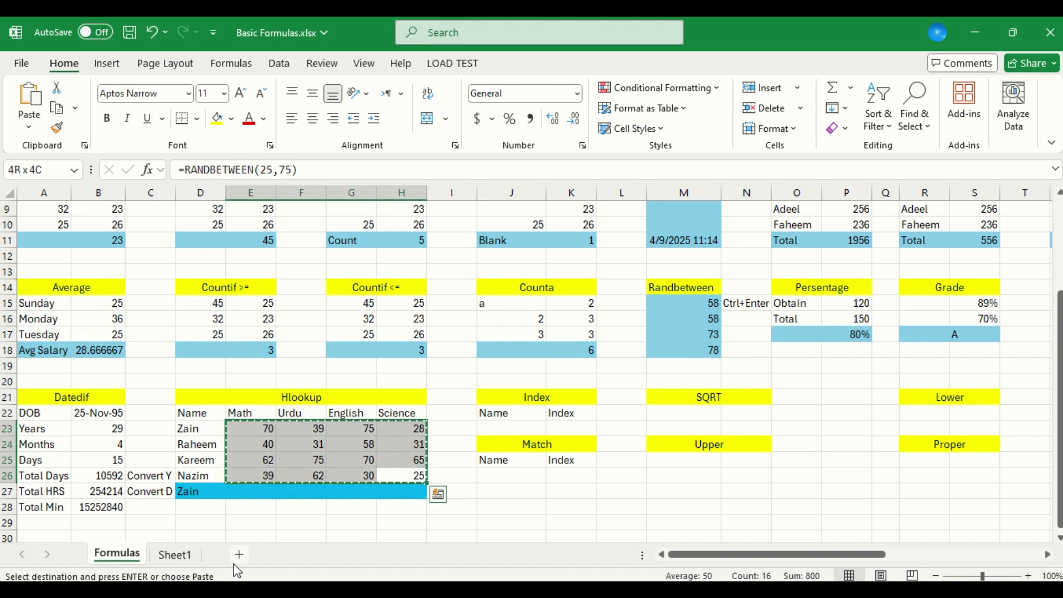
key("ctrl+alt+v")
key("v")
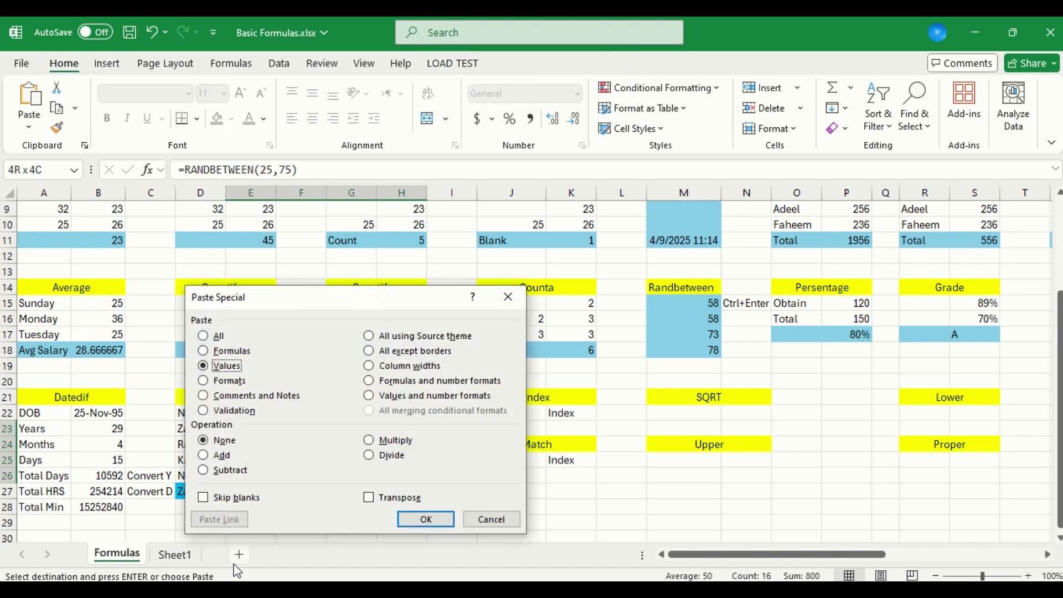
key("Return")
key("Escape")
Begin an HLOOKUP formula in E27 with the student name in D27 as its lookup value
key("Down")
key("Down")
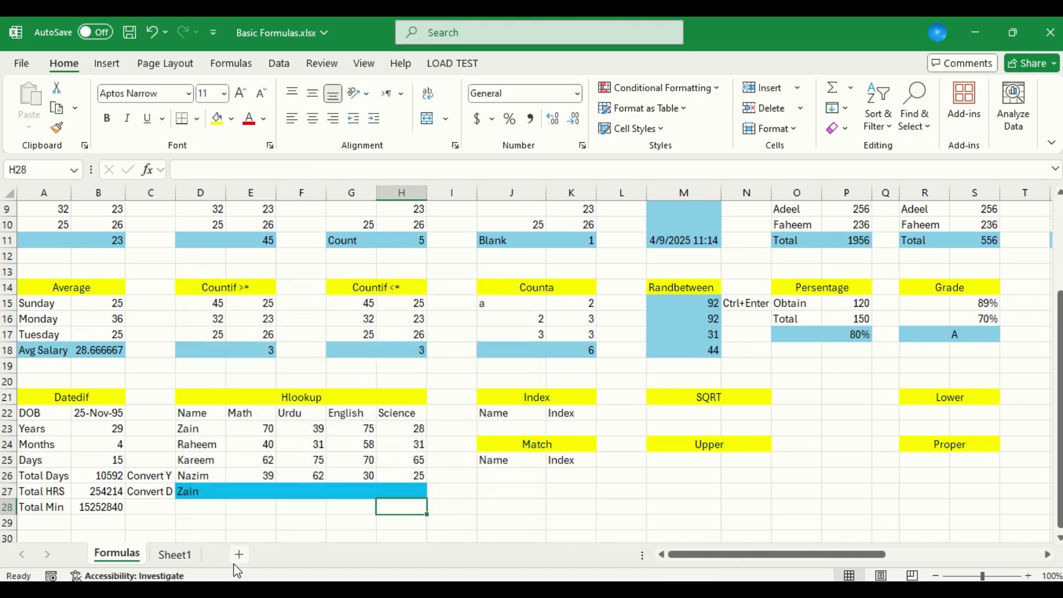
key("Up")
key("Left")
key("Left")
key("Left")
type("=")
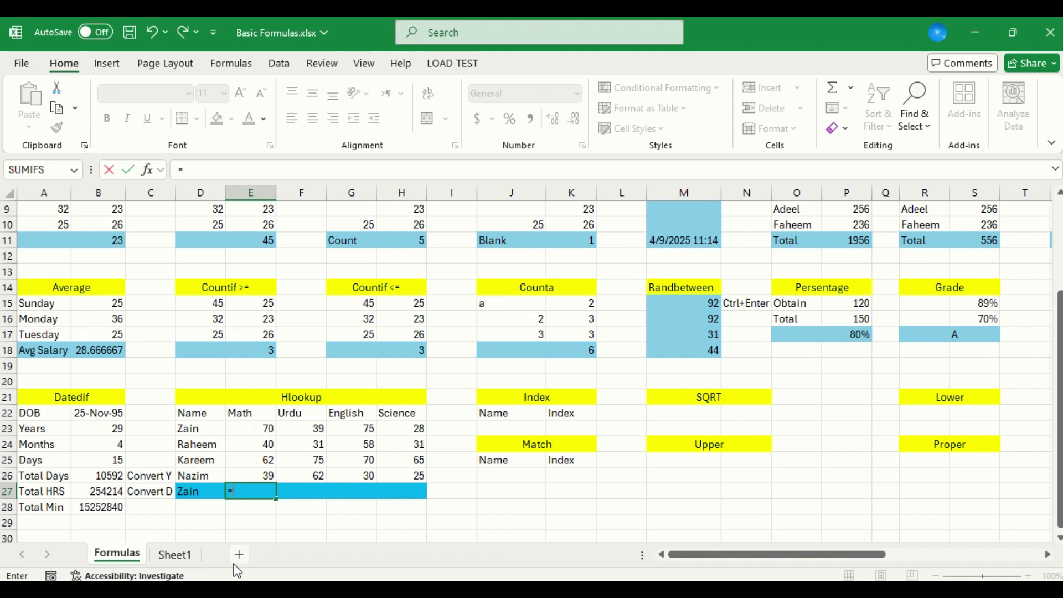
type("hl")
key("Tab")
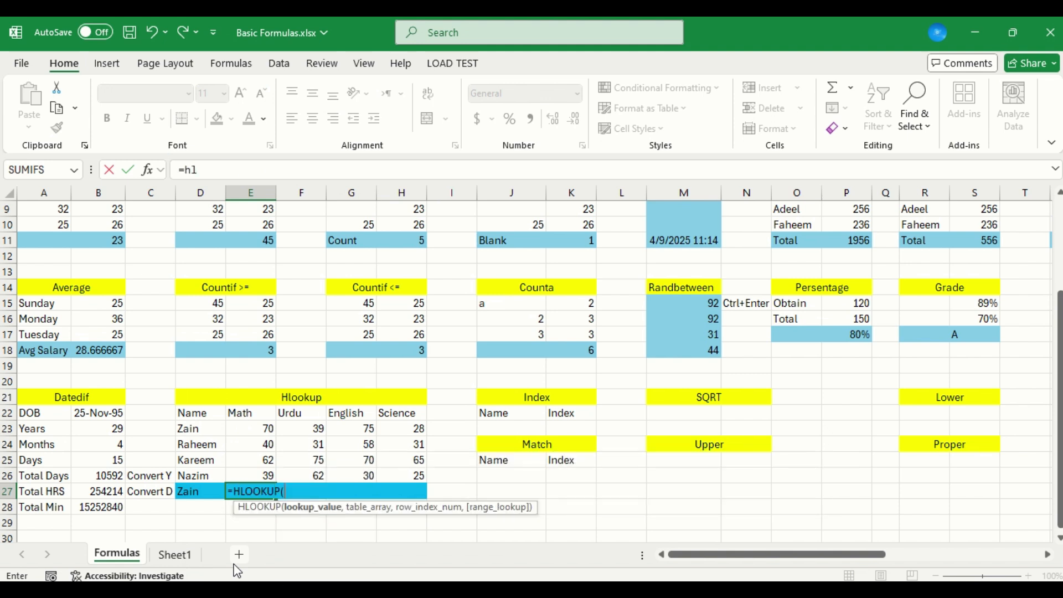
key("Left")
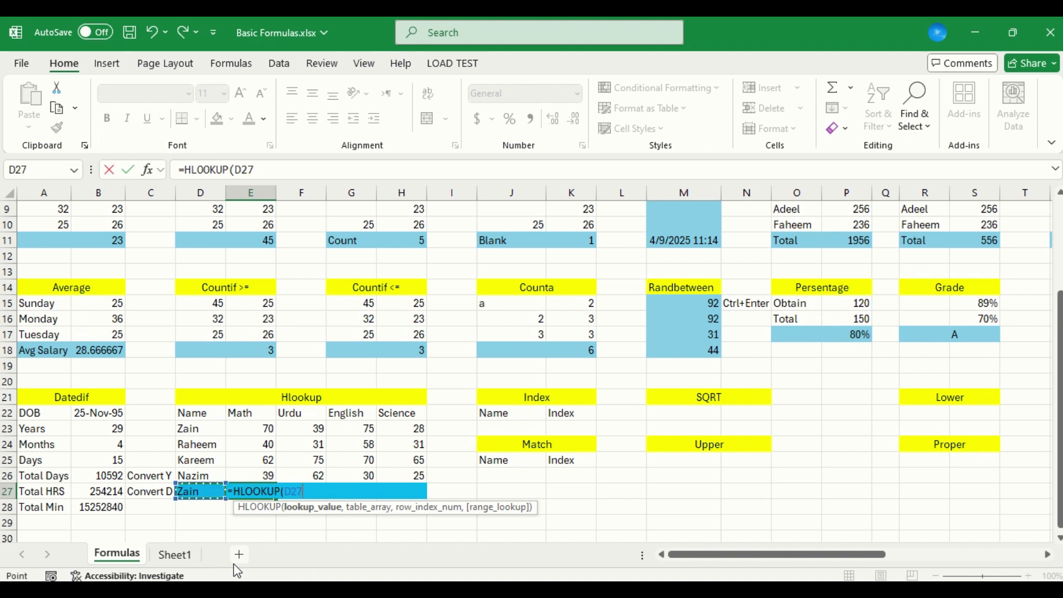
type(",")
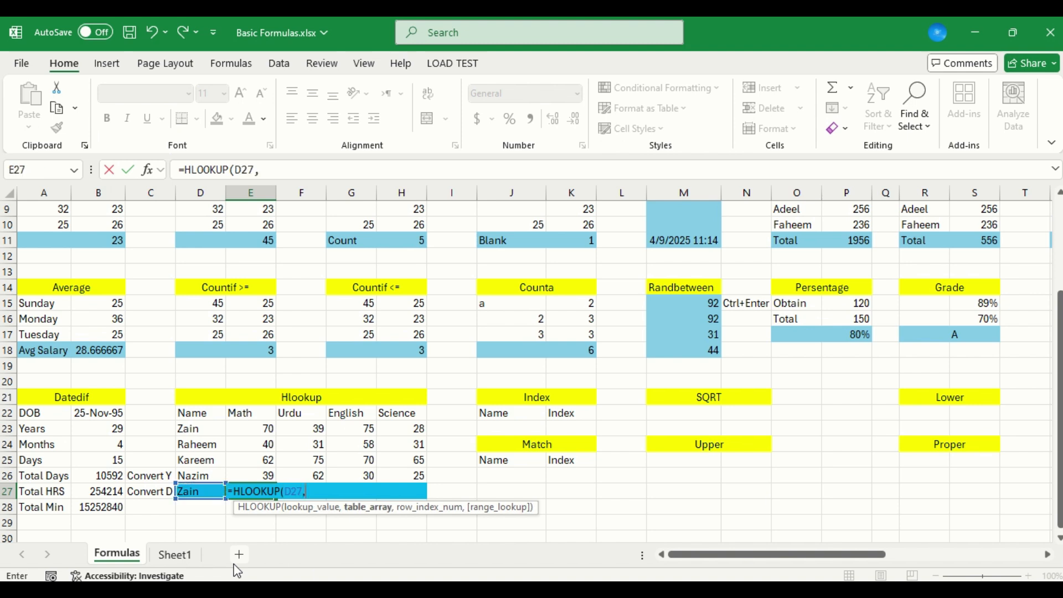
Set D23:H26 as the table array of the E27 HLOOKUP formula
key("Up")
key("Up")
key("Up")
key("Up")
key("Up")
key("Left")
key("Down")
key("shift+Down")
key("shift+Down")
key("shift+Down")
key("shift+Right")
key("shift+Right")
key("shift+Right")
key("shift+Right")
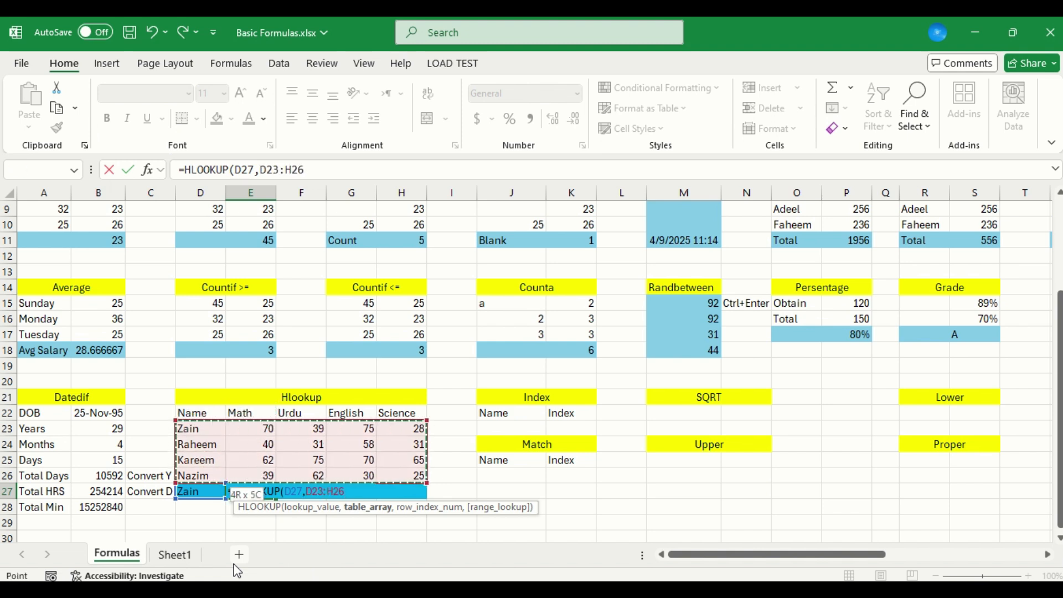
type(",")
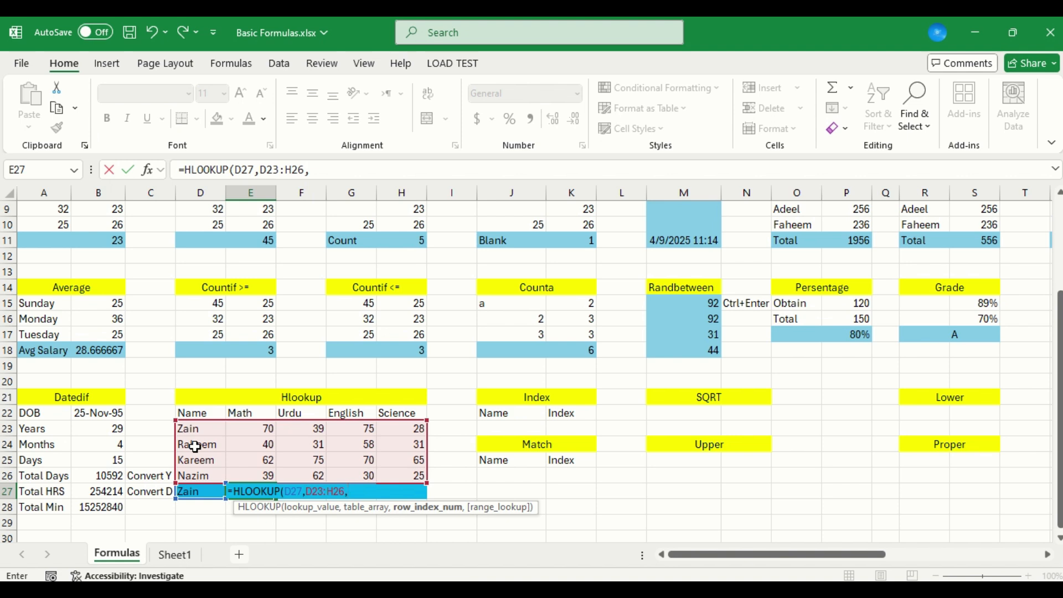
Complete the E27 HLOOKUP formula with row index 2 and FALSE for an exact match
type("2")
type(",")
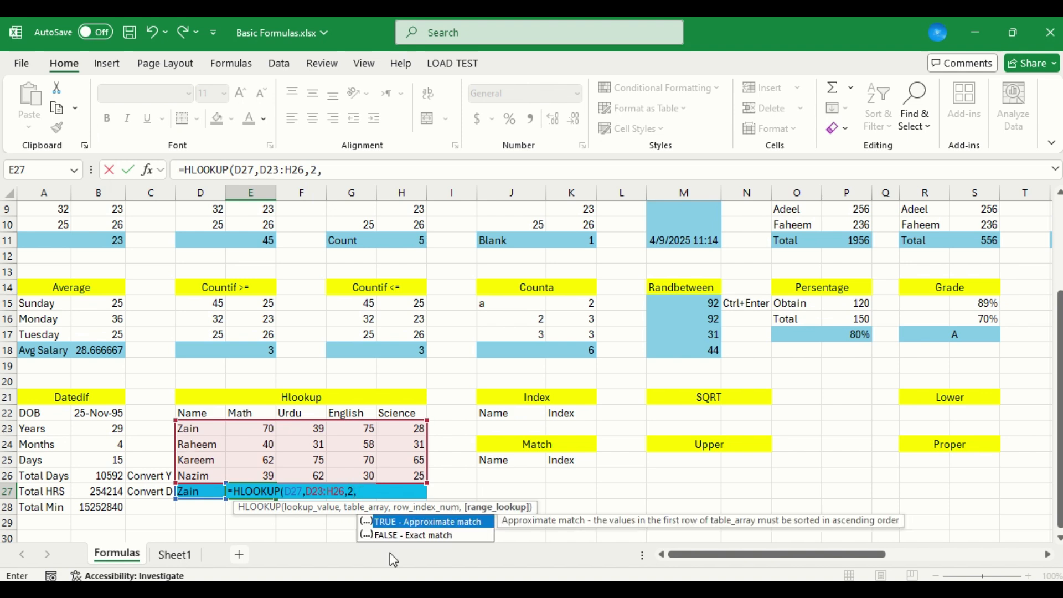
double_click(406, 536)
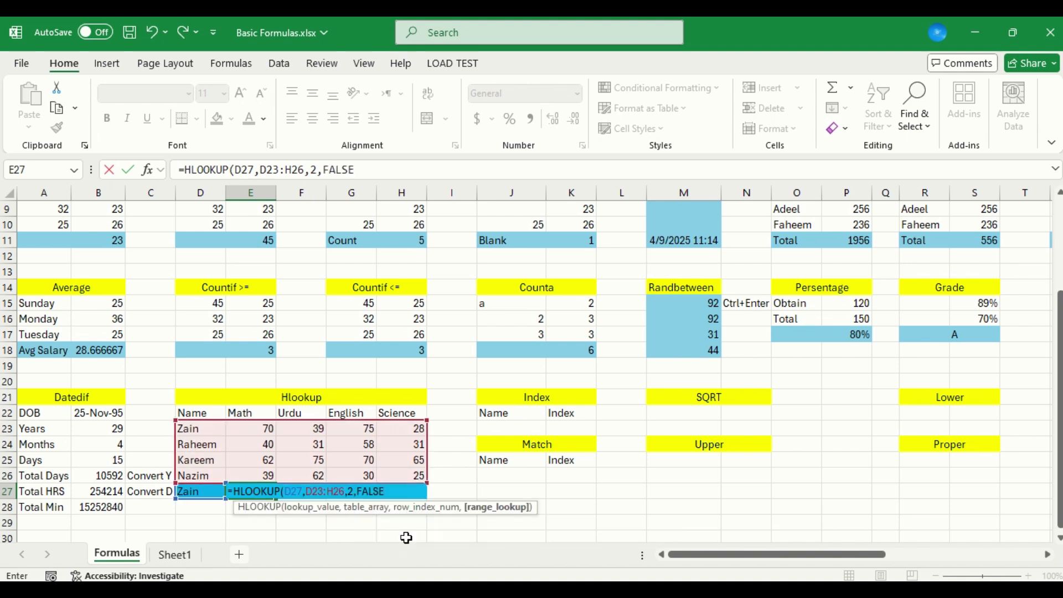
key("ctrl+Return")
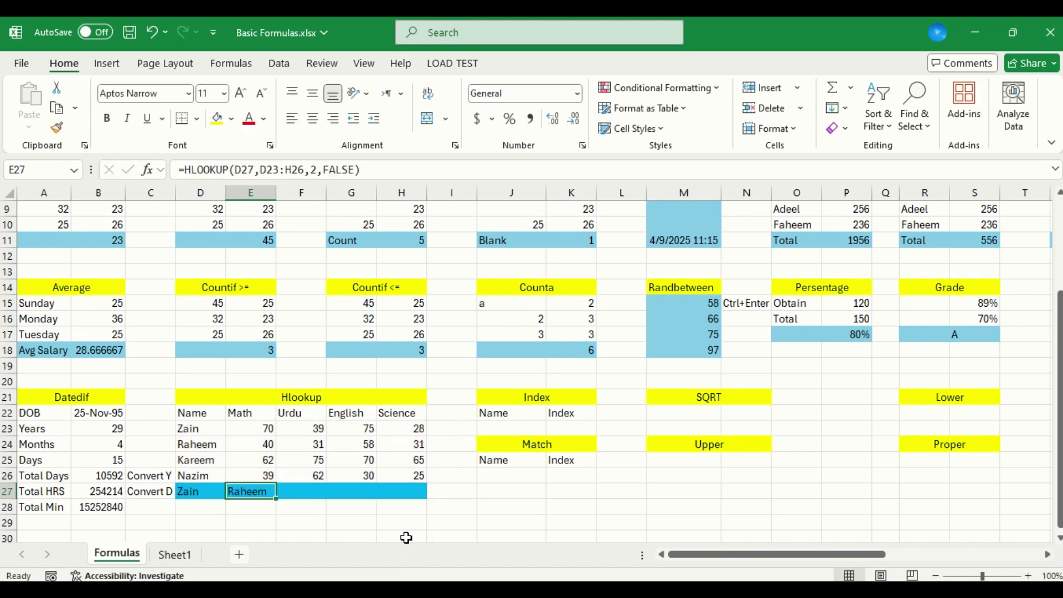
Check the E27 HLOOKUP result against the student names in D23 and D24
key("Left")
key("Up")
key("Up")
key("Up")
key("Up")
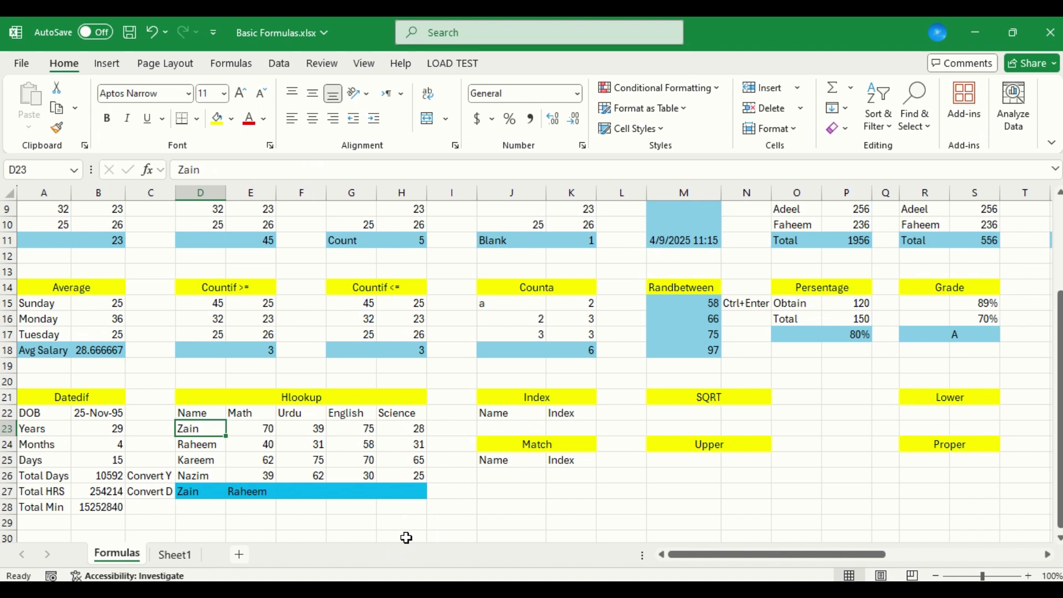
key("Down")
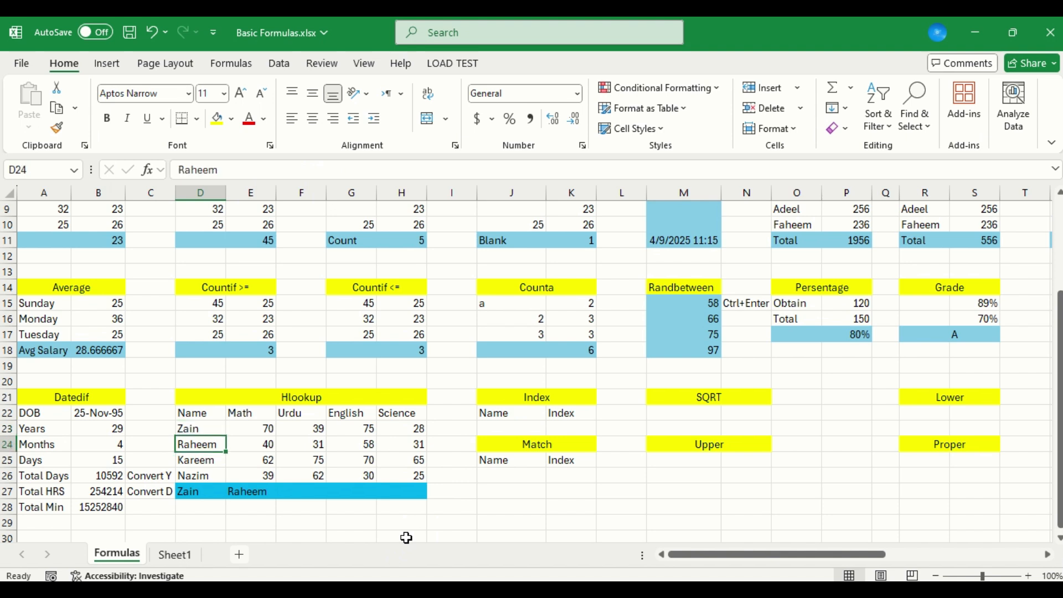
key("Up")
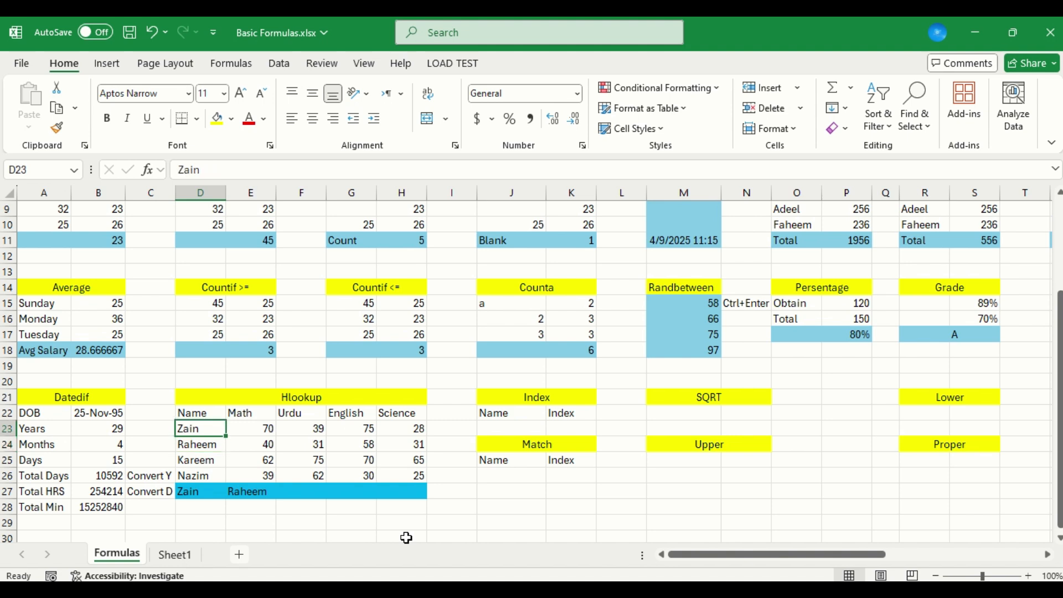
Replace the HLOOKUP lookup value in D27 with the subject Math
key("Down")
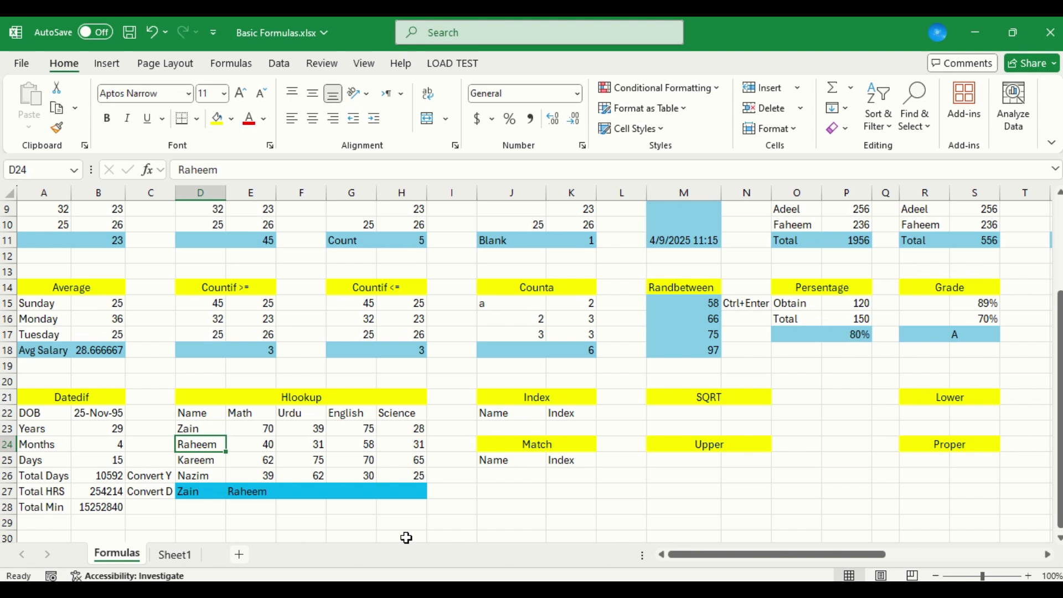
key("Up")
key("Up")
key("Right")
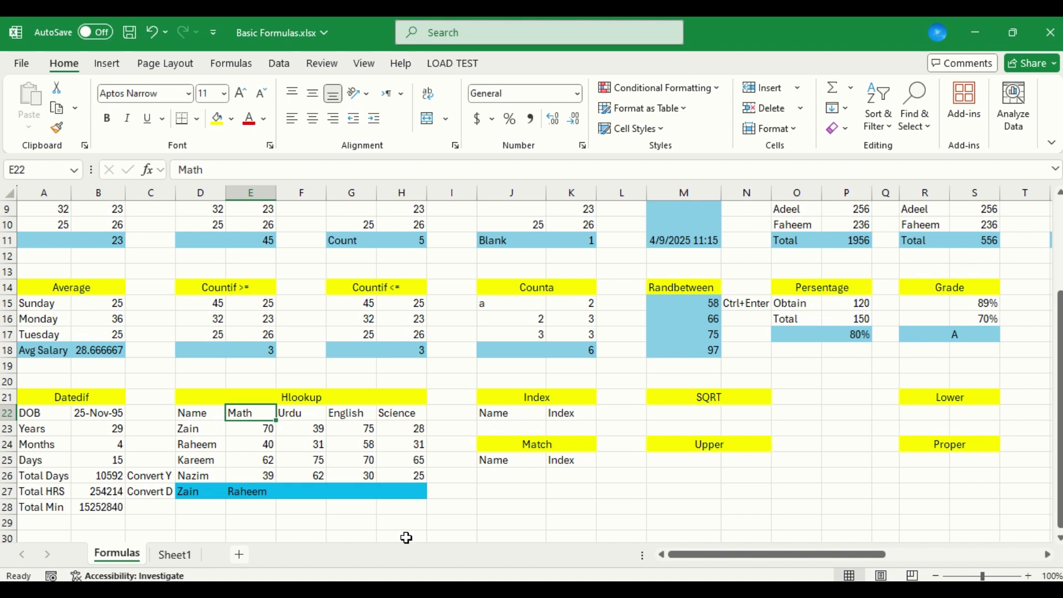
key("Left")
key("Down")
key("Down")
key("Down")
key("Down")
key("Down")
type("Math")
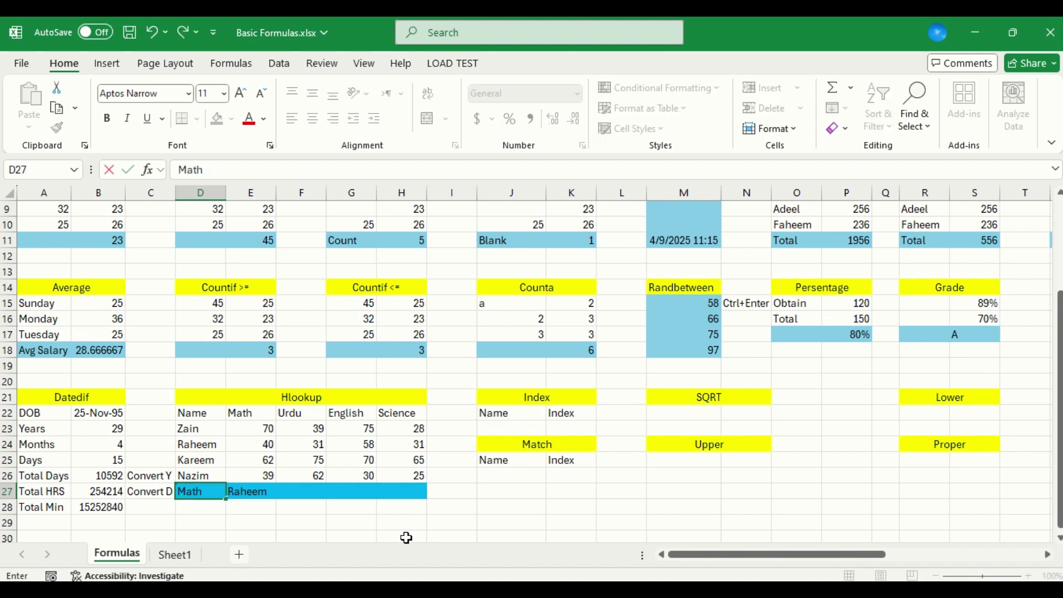
key("Return")
Extend the table array of the E27 HLOOKUP formula to D22:H26 so it includes the header row
key("Up")
key("Right")
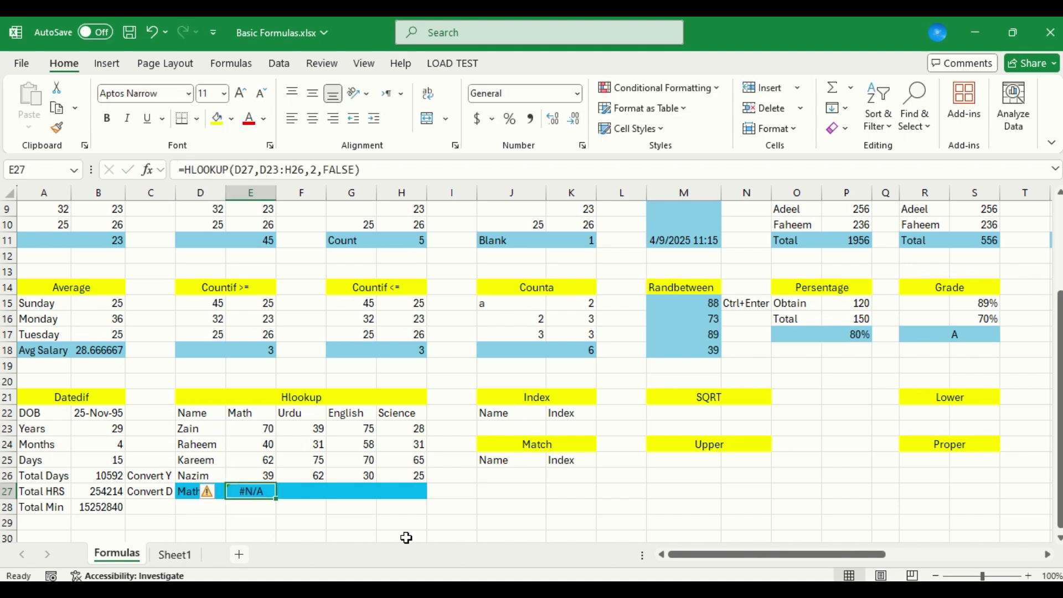
key("F2")
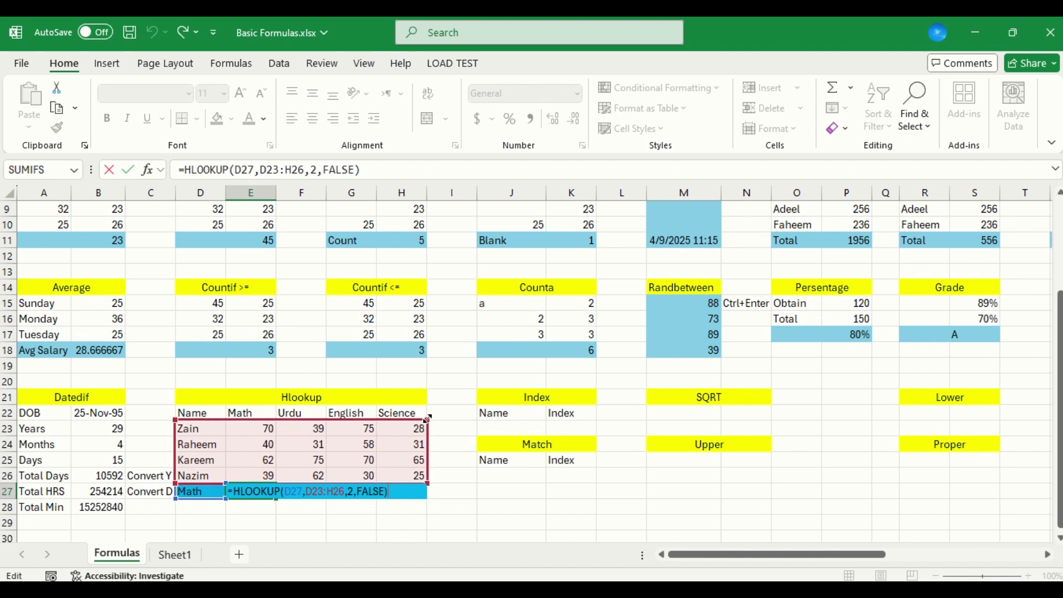
left_click_drag(428, 419, 430, 404)
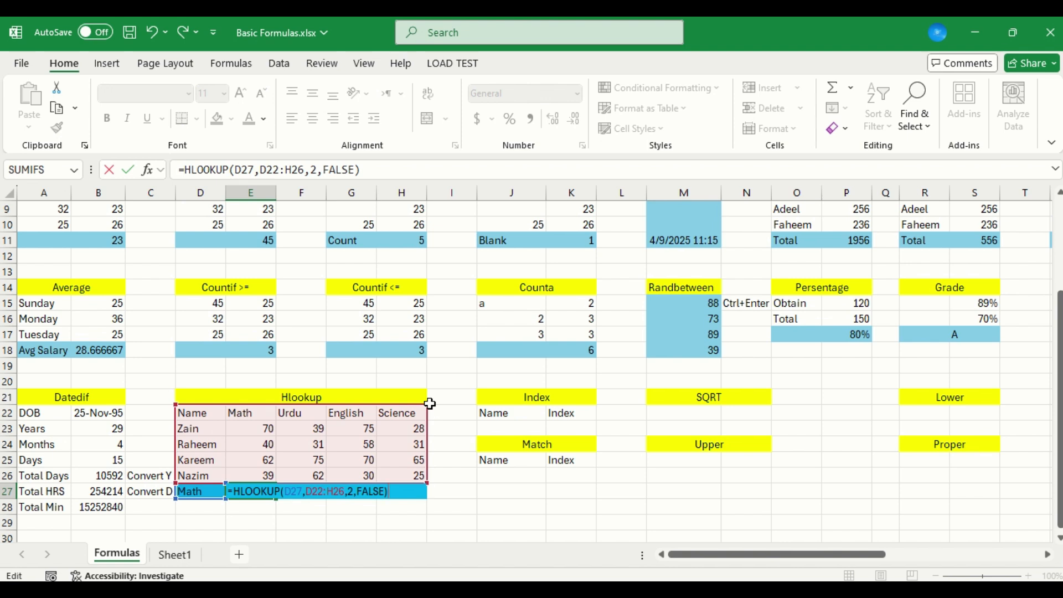
key("ctrl+Return")
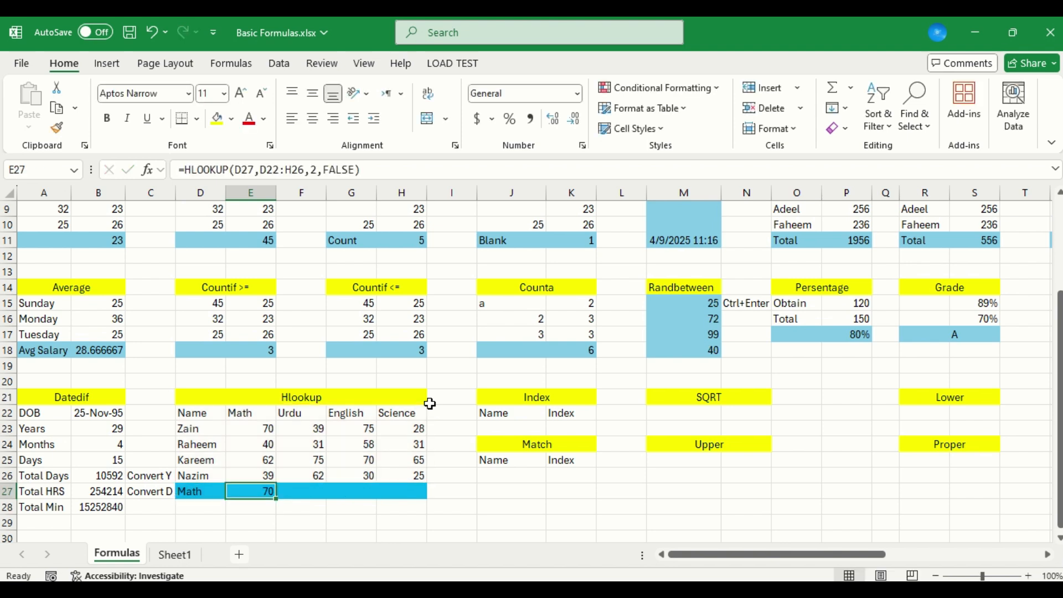
Compare the E27 result with the Math marks, and change the lookup value in D27 to Urdu
key("Up")
key("Up")
key("Up")
key("Up")
key("Up")
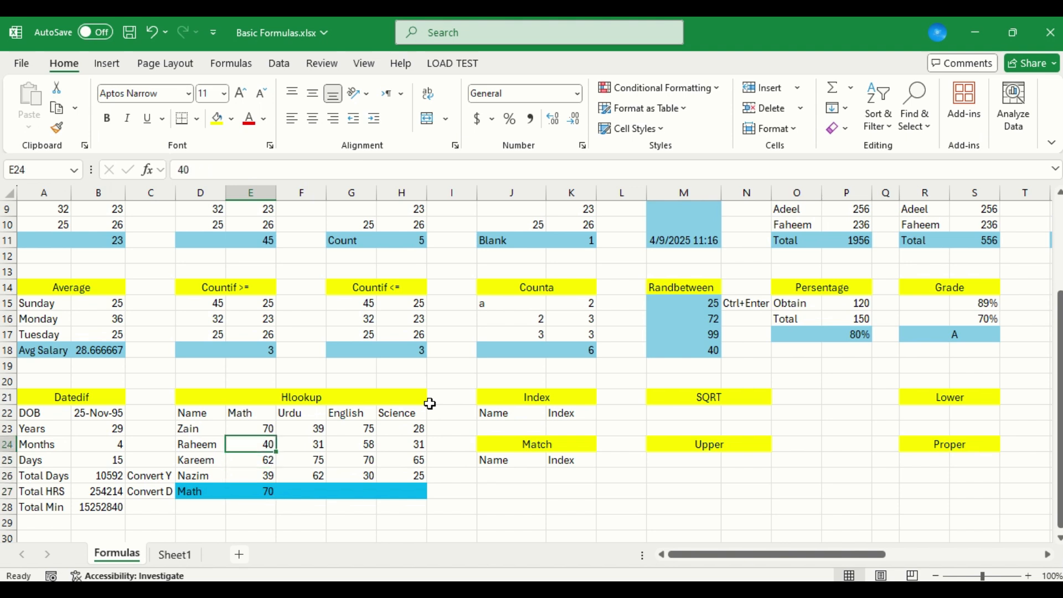
key("Down")
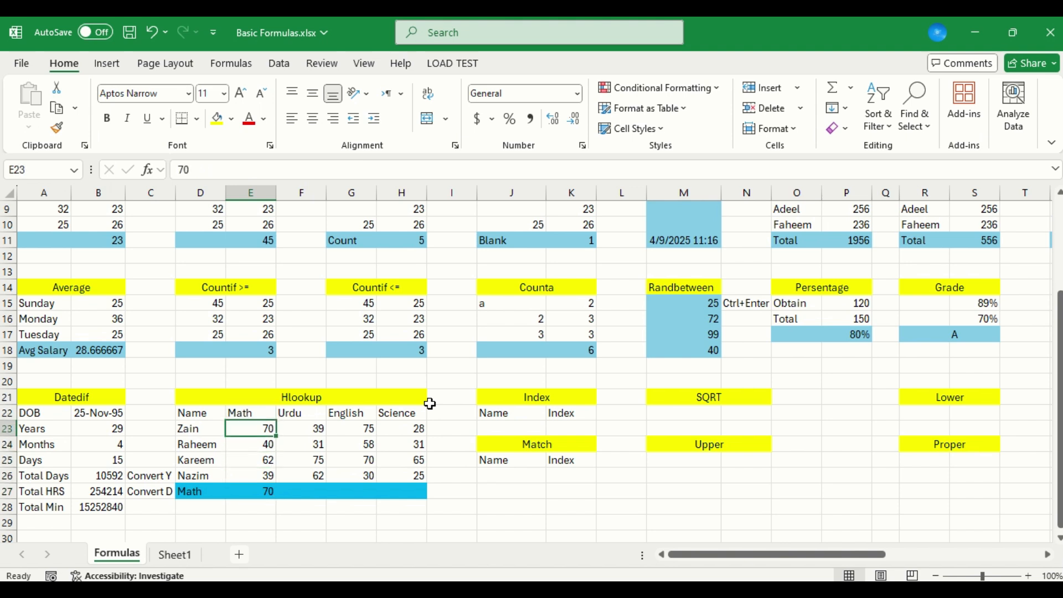
key("Down")
key("Down")
key("Down")
key("Down")
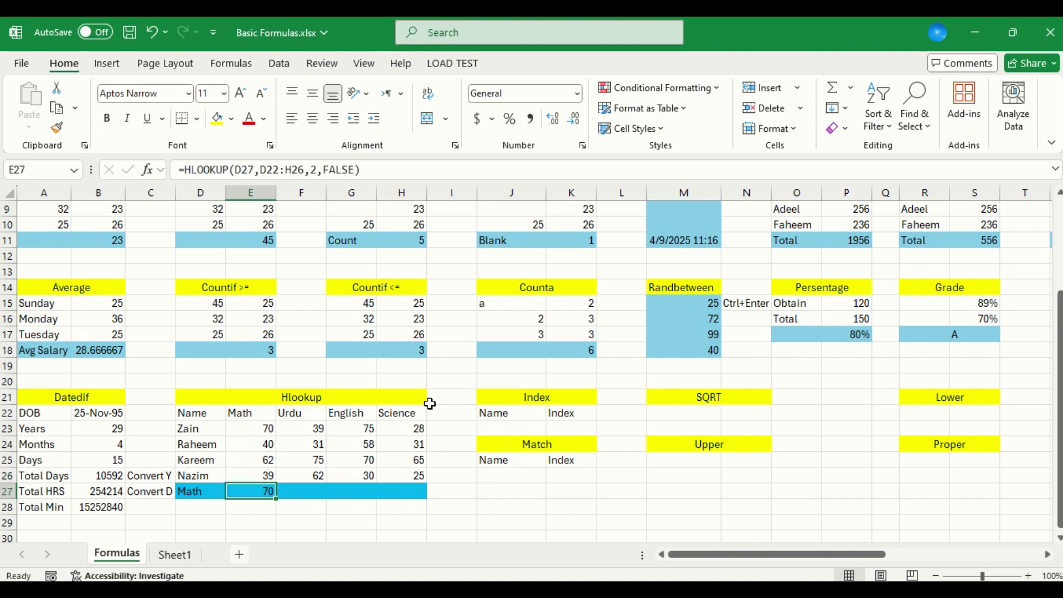
key("Left")
type("Urdu")
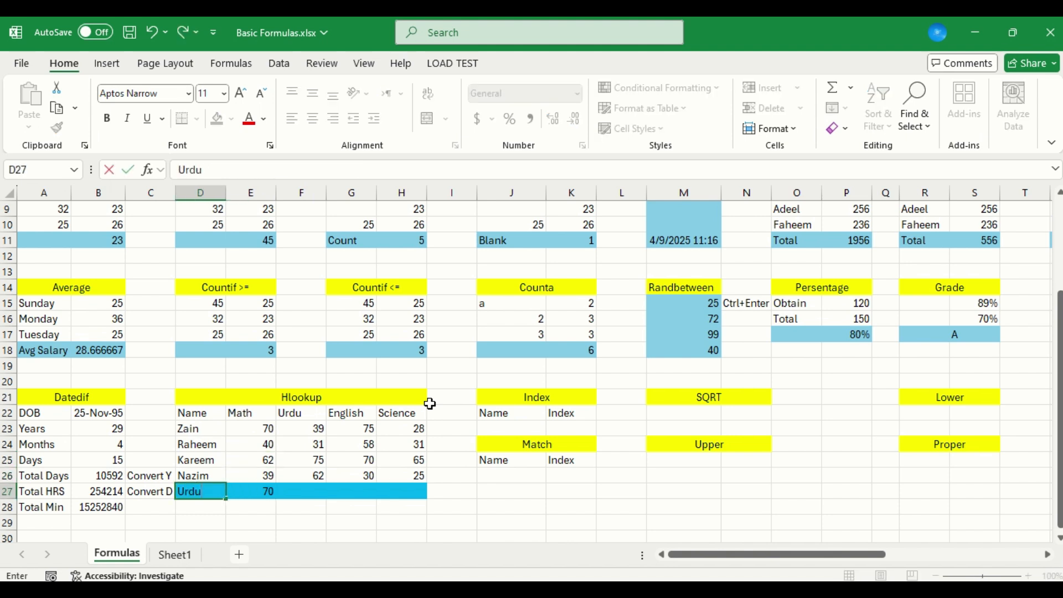
key("Return")
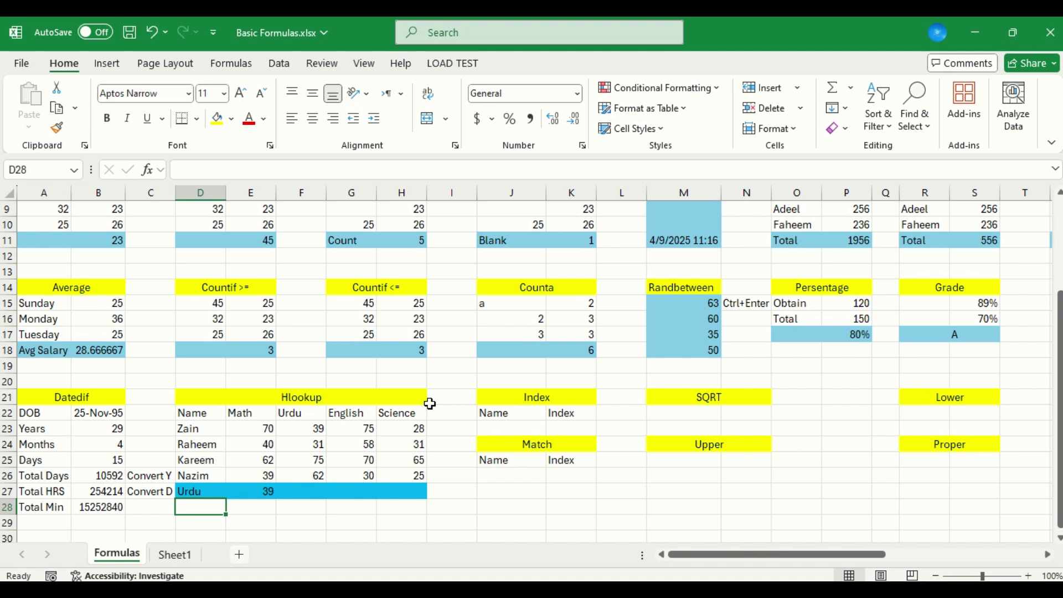
Copy the merged Hlookup heading from row 21 to D30
key("Up")
key("Up")
key("Up")
key("Up")
key("Up")
key("Up")
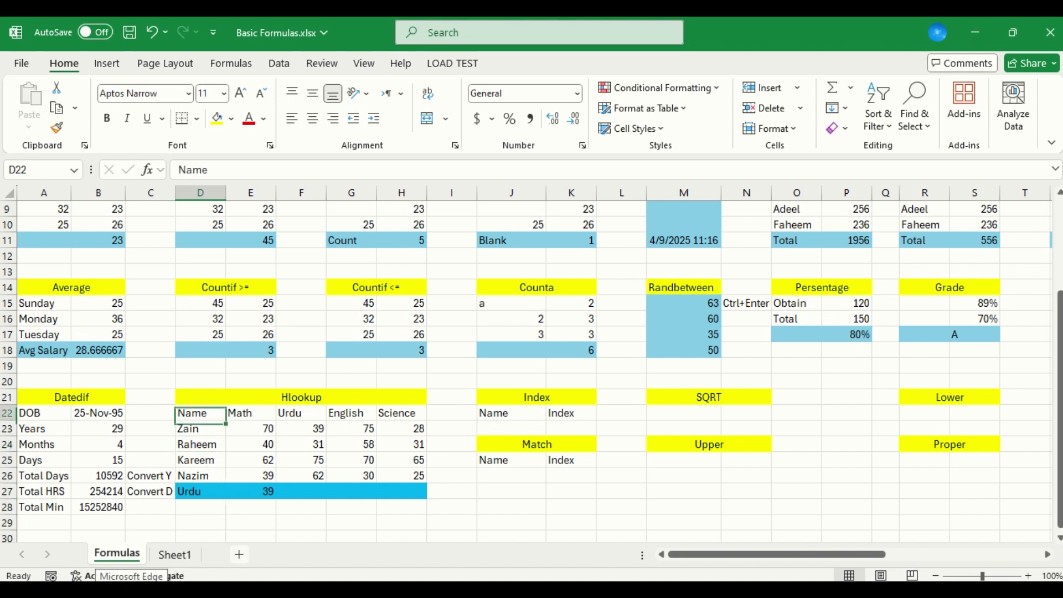
key("Up")
key("ctrl+c")
key("Down")
key("Down")
key("Down")
key("Down")
key("Down")
key("Down")
key("Down")
key("Down")
key("Down")
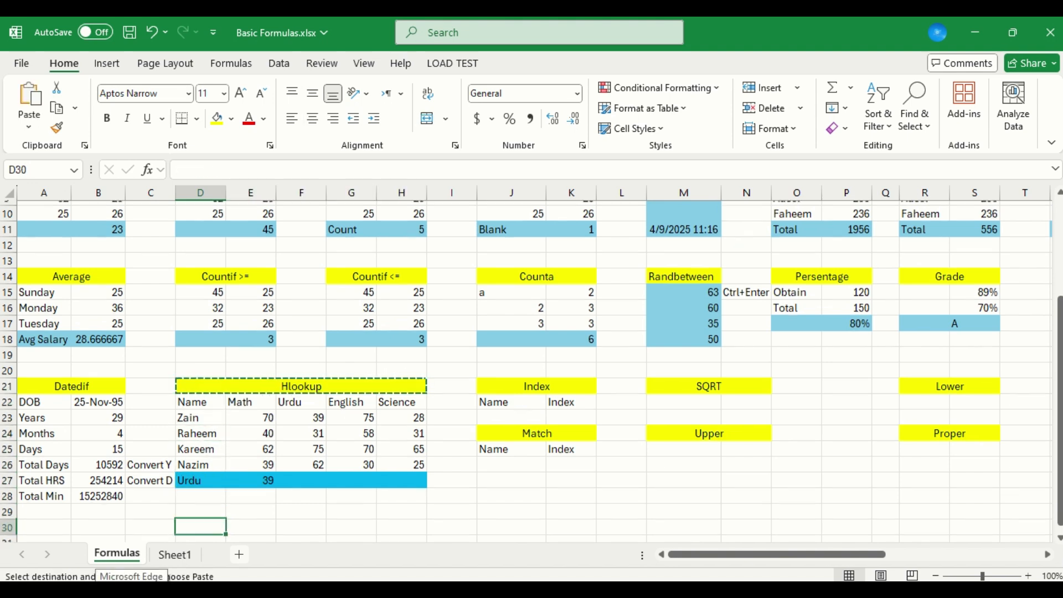
key("Return")
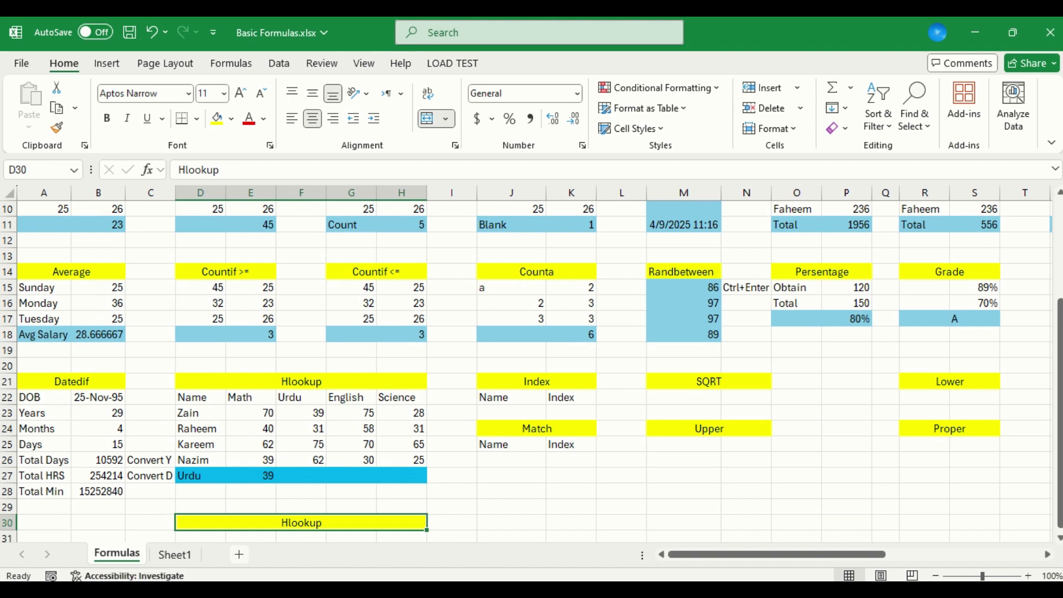
Rename the copied heading in D30 to Vlookup and fill D31 with yellow
key("F2")
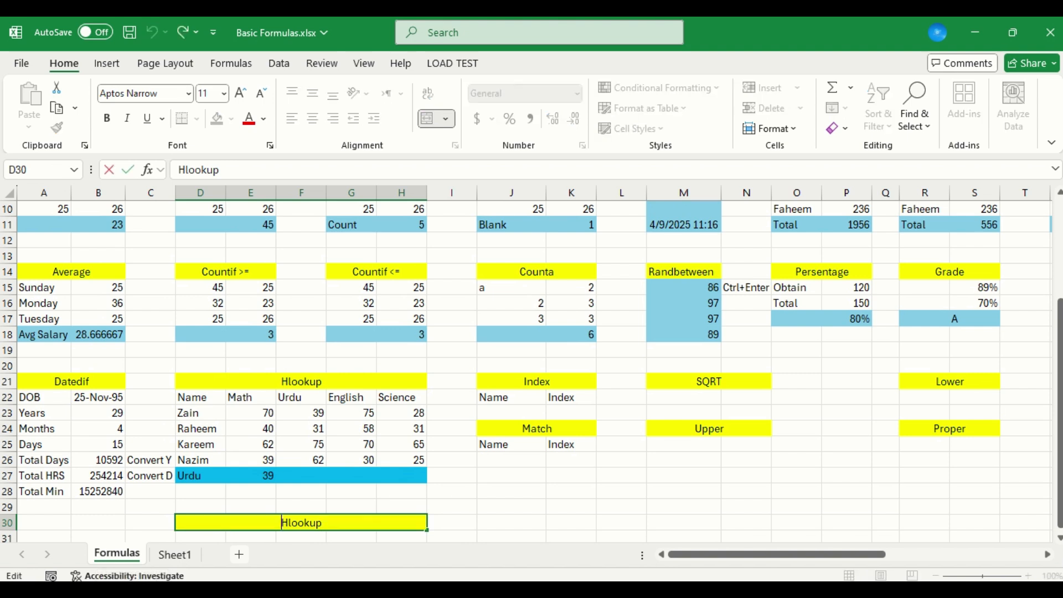
key("Delete")
type("V")
key("Return")
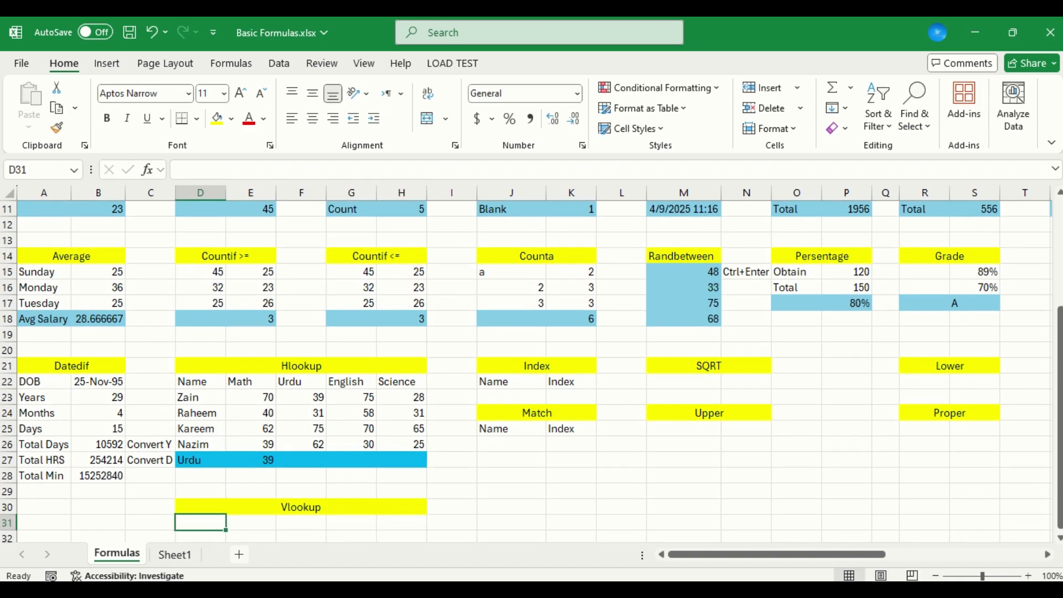
left_click(216, 118)
Begin a VLOOKUP formula in E31 with D31 as its lookup value
key("Right")
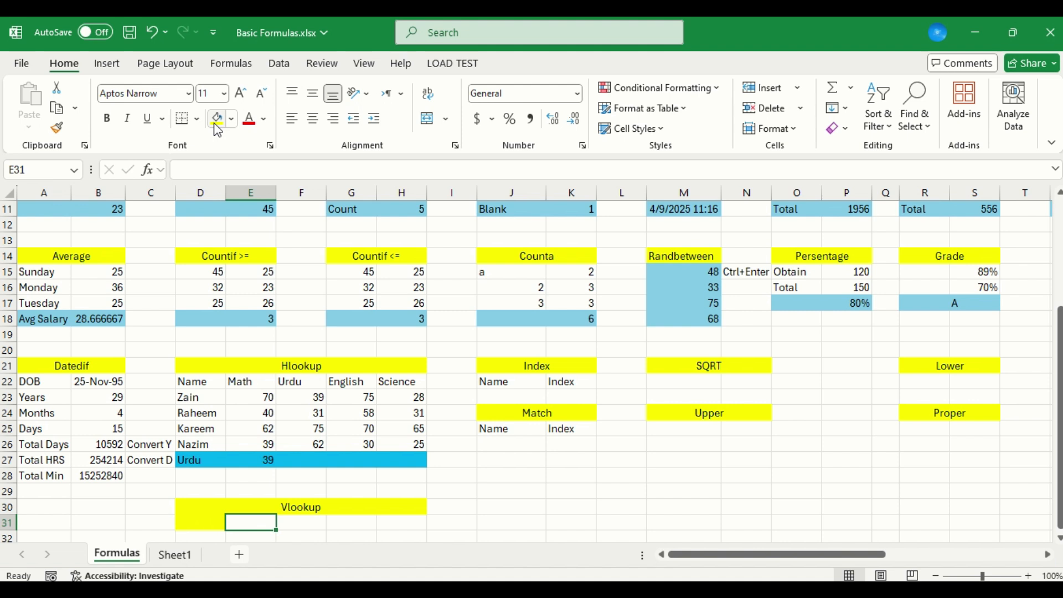
type("=v")
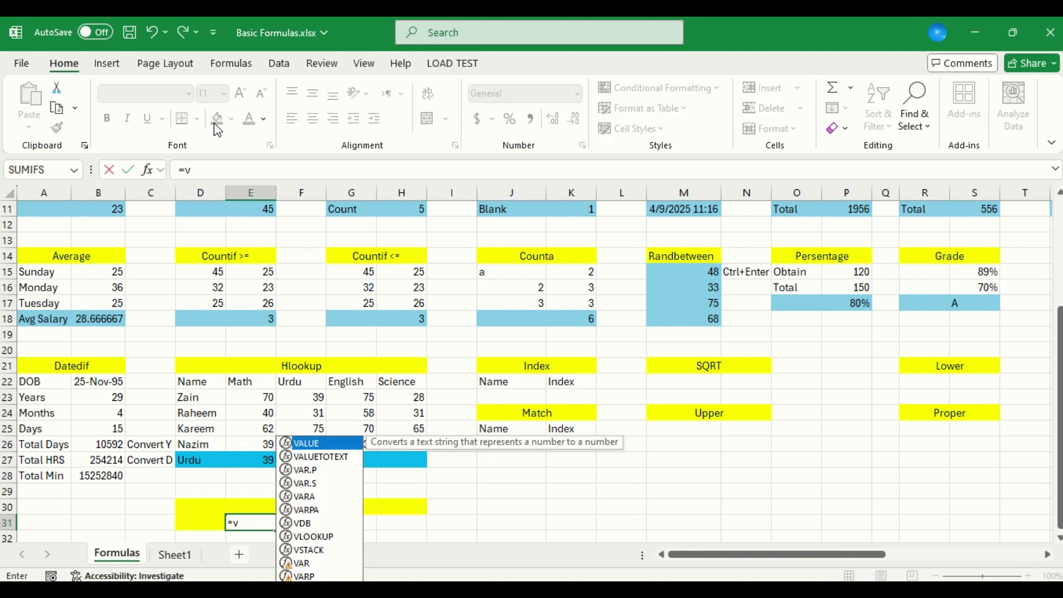
type("lo")
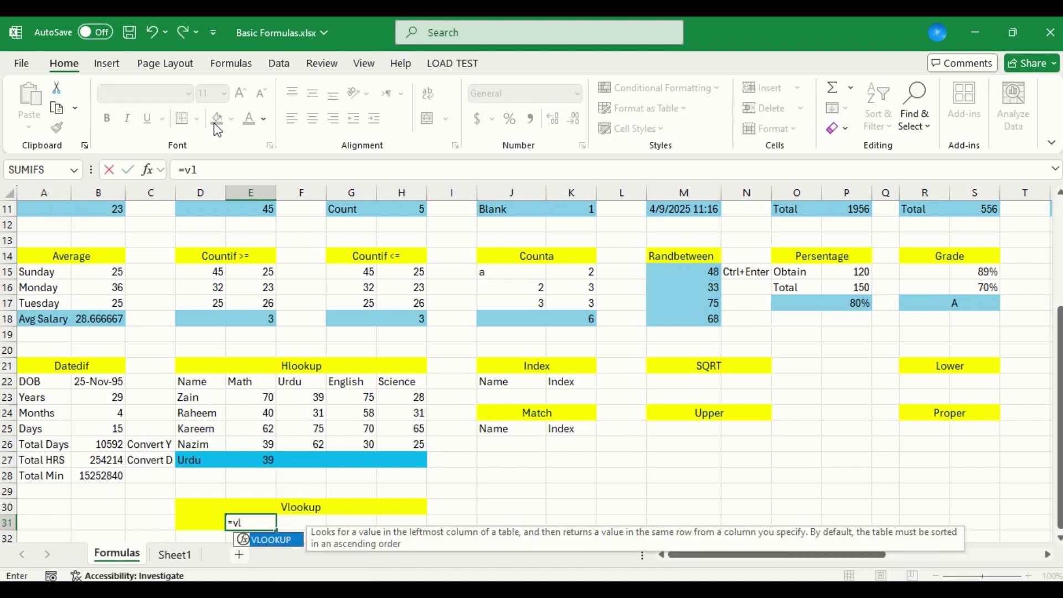
key("Tab")
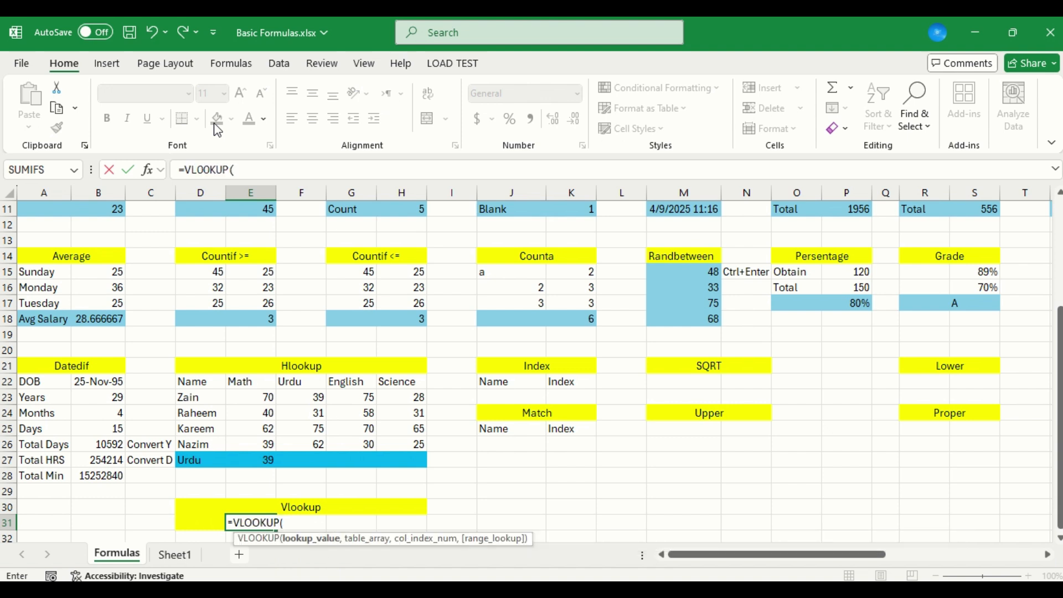
key("Left")
type(",")
Set D22:H26 as the table array of the E31 VLOOKUP formula
key("Up")
key("Up")
key("Up")
key("Up")
key("Up")
key("Up")
key("Up")
key("Up")
key("Up")
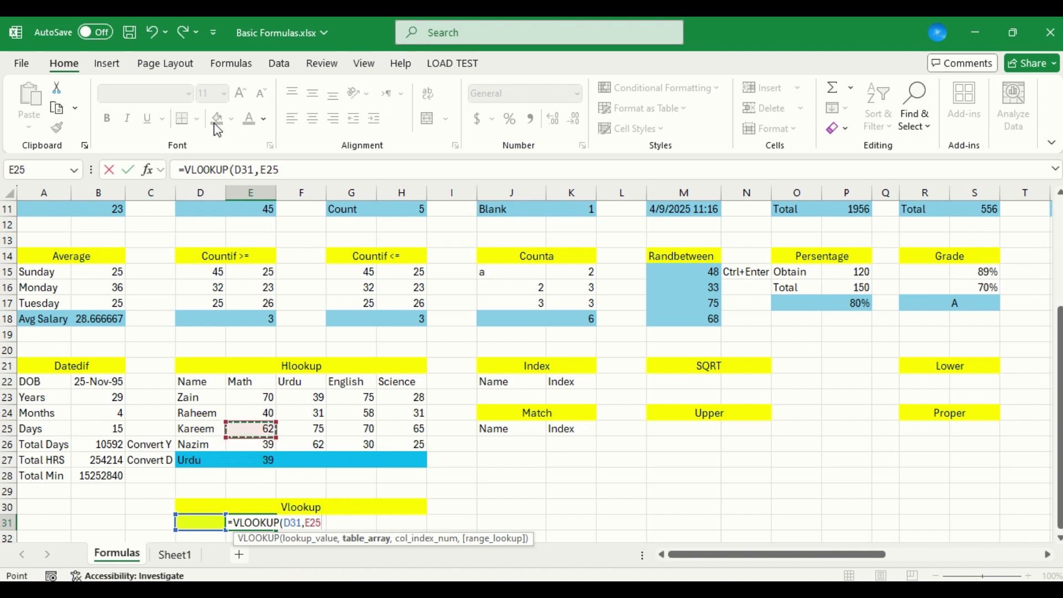
key("Left")
key("shift+Down")
key("shift+Down")
key("shift+Down")
key("shift+Down")
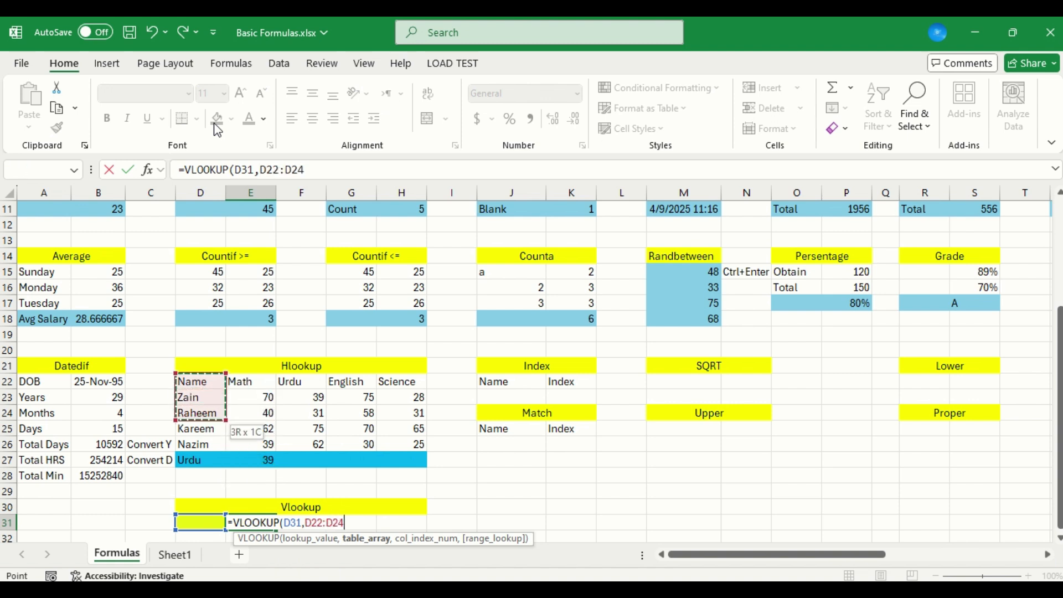
key("shift+Right")
key("shift+Right")
key("shift+Right")
key("shift+Right")
key("shift+Right")
key("shift+Left")
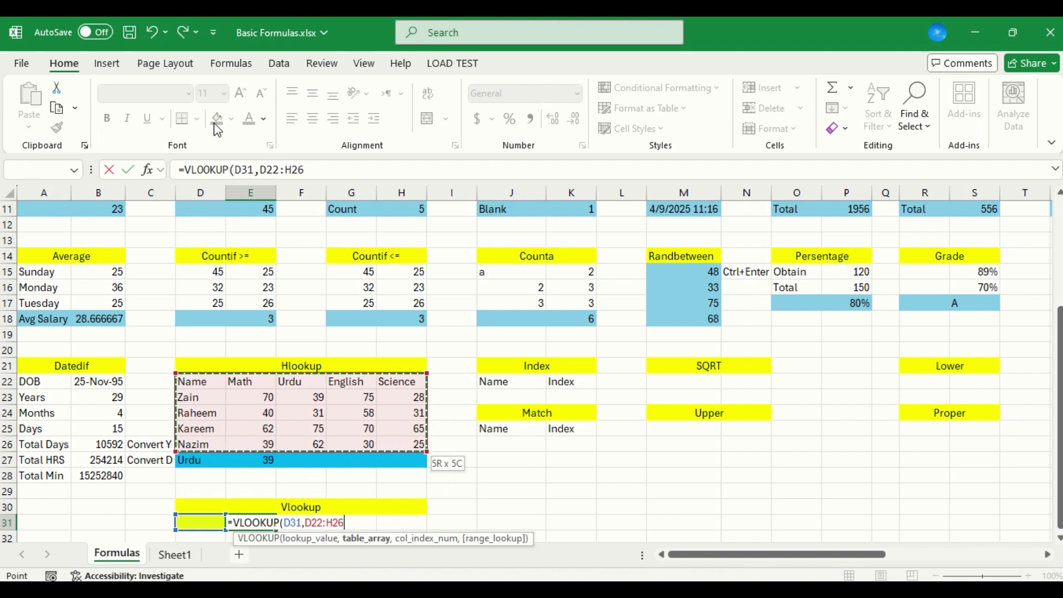
type(",")
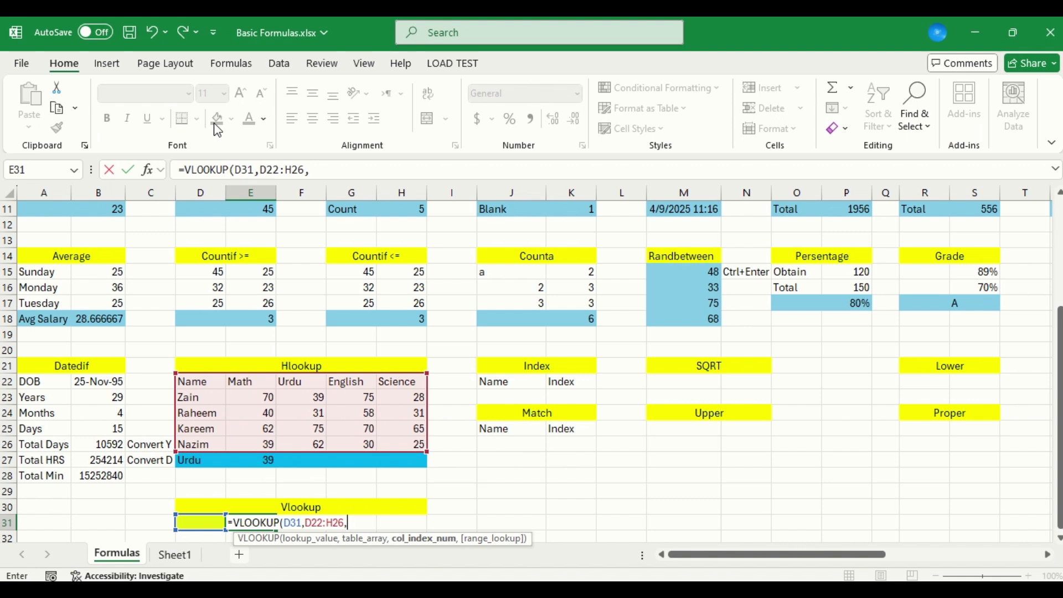
type("2")
Complete the E31 VLOOKUP formula with column index 2 and FALSE for an exact match
type(",")
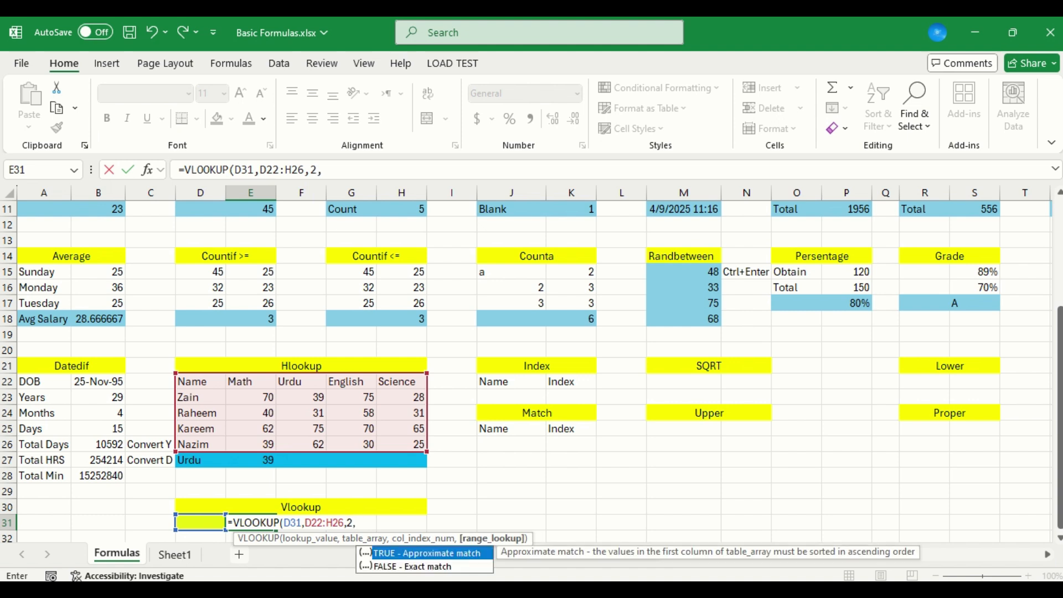
double_click(470, 566)
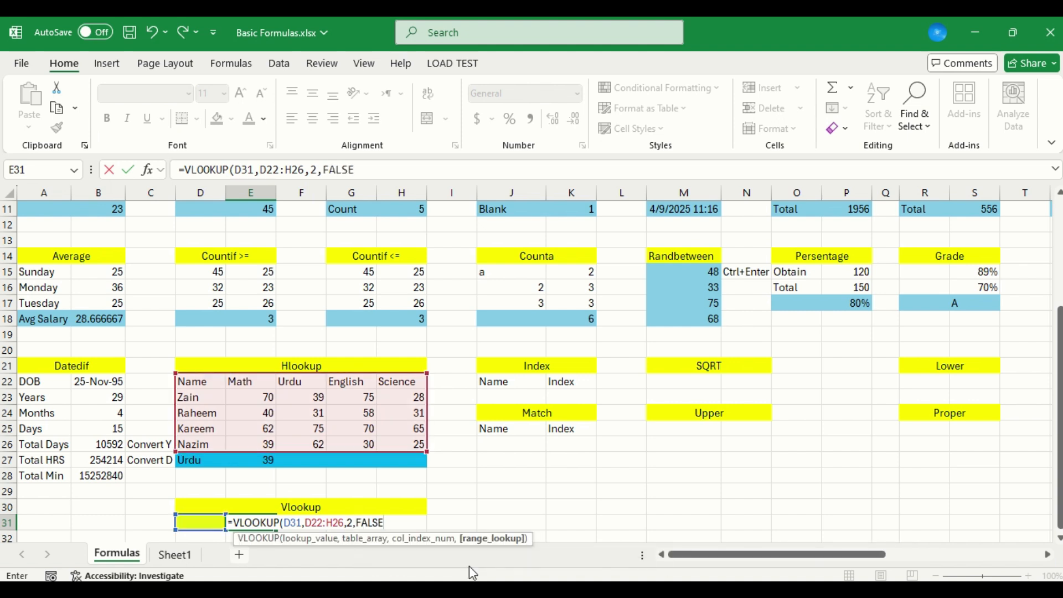
key("Return")
Enter the first student's name from the marks table in D31 as the VLOOKUP lookup value
key("Up")
key("Left")
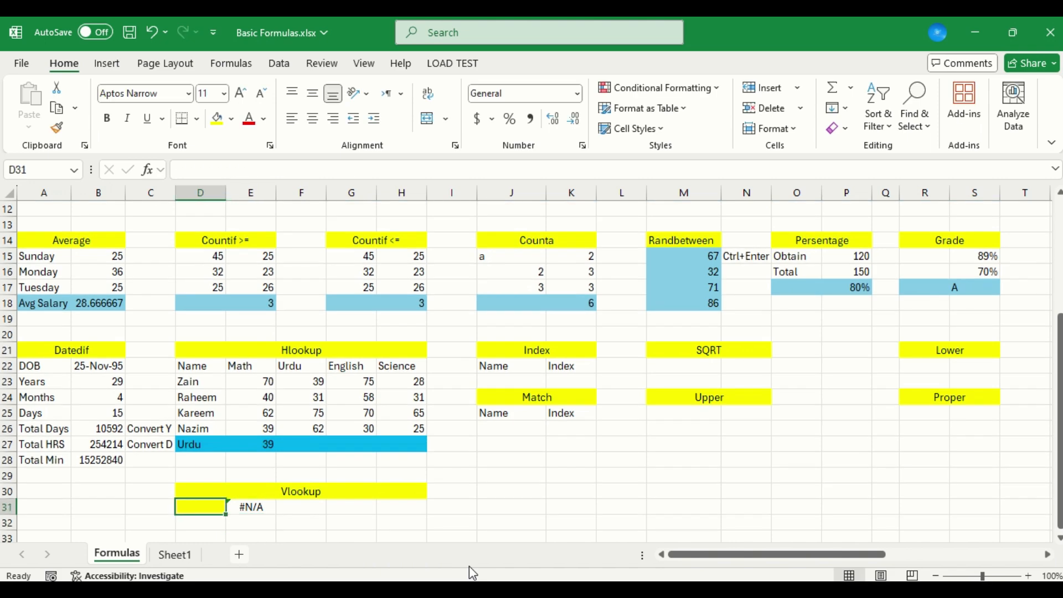
type("Zain")
key("Return")
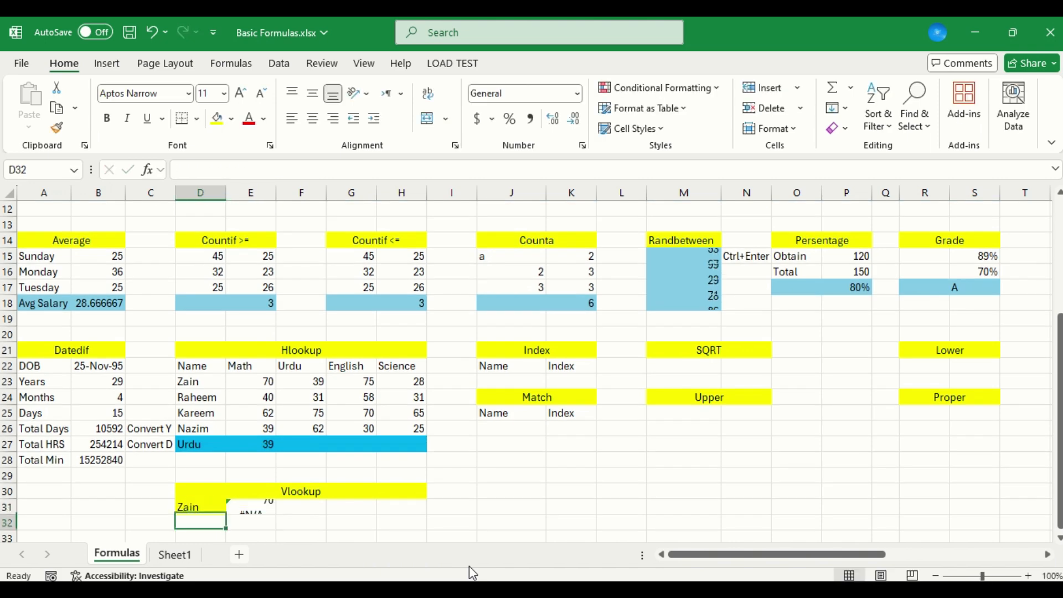
Check the E31 VLOOKUP result against the first student's Math mark in D23:E23
key("Up")
key("Up")
key("Up")
key("Up")
key("Up")
key("Up")
key("Up")
key("Up")
key("Up")
key("shift+Right")
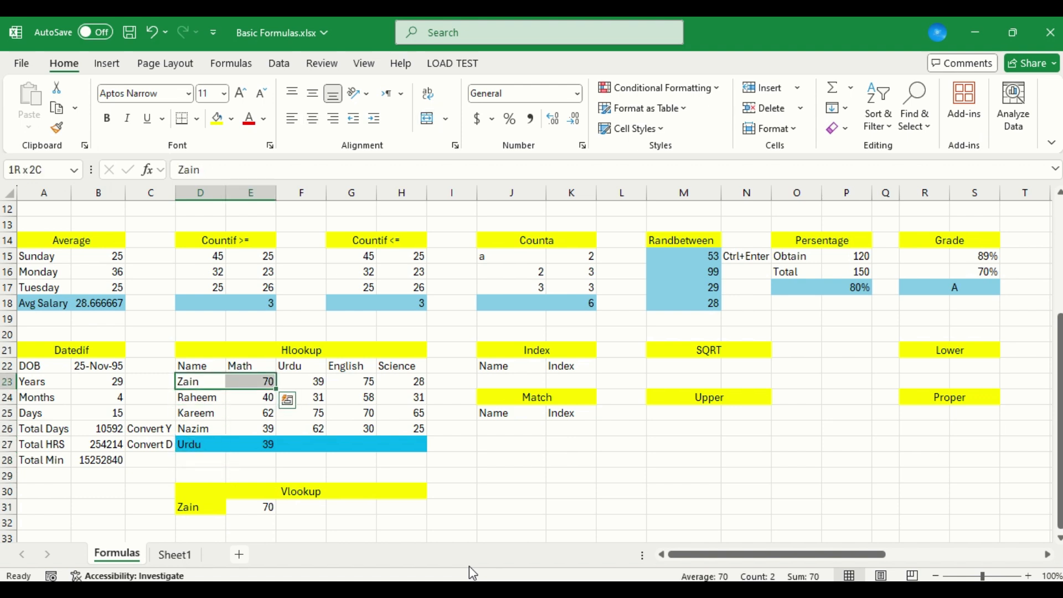
key("Right")
key("Down")
key("Down")
key("Down")
key("Down")
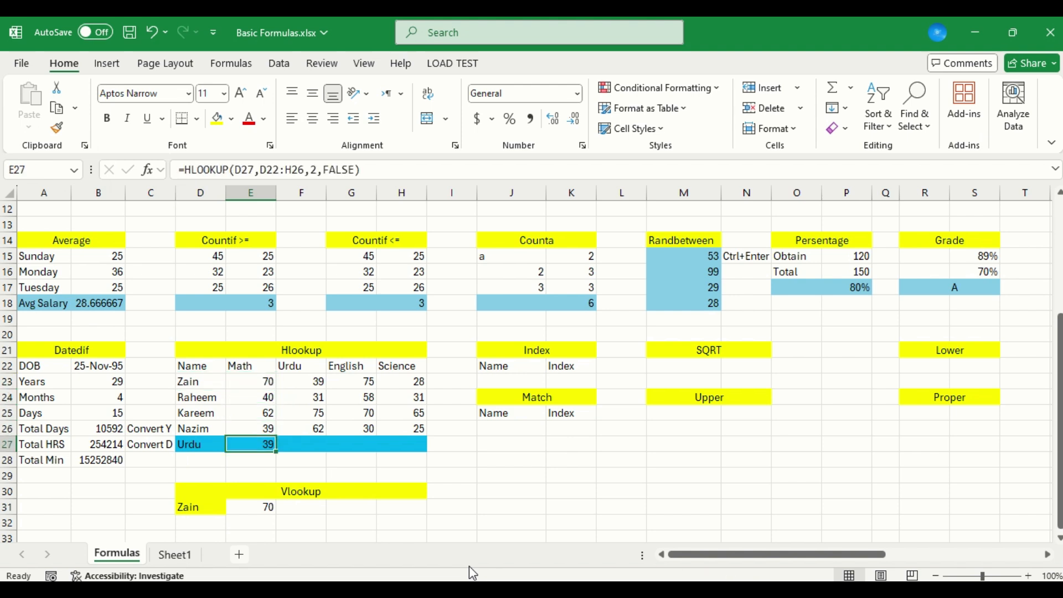
key("Up")
key("Down")
Copy the VLOOKUP formula text from E31 into F31
left_click(304, 507)
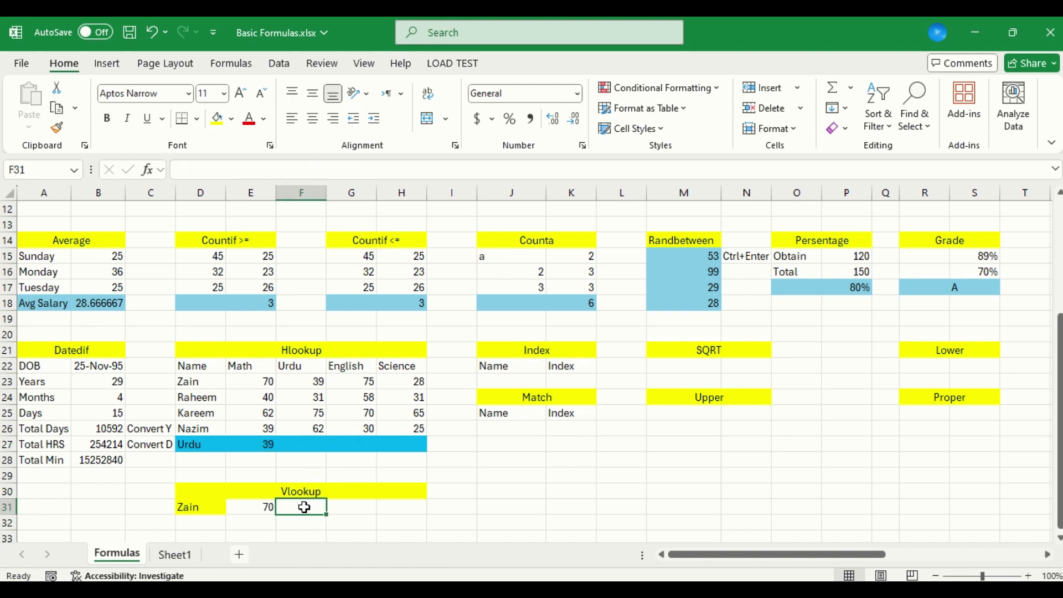
key("Left")
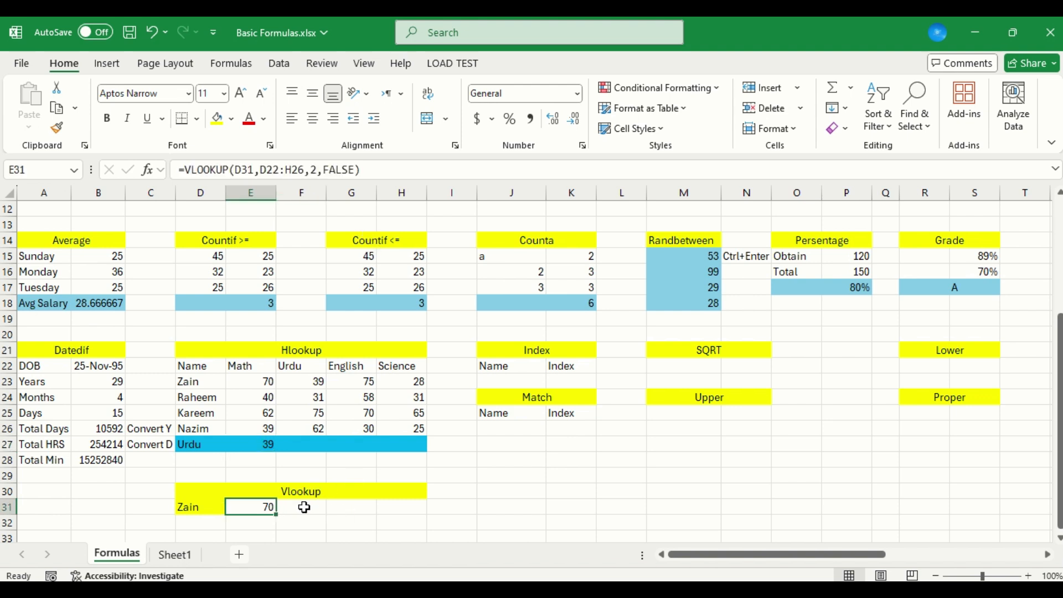
key("F2")
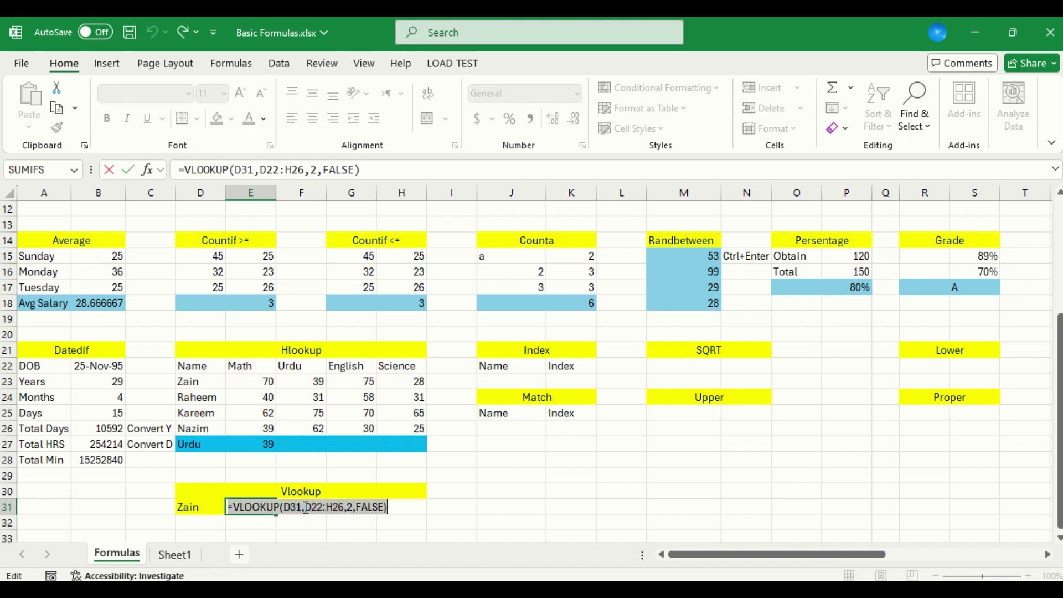
key("Return")
left_click(304, 508)
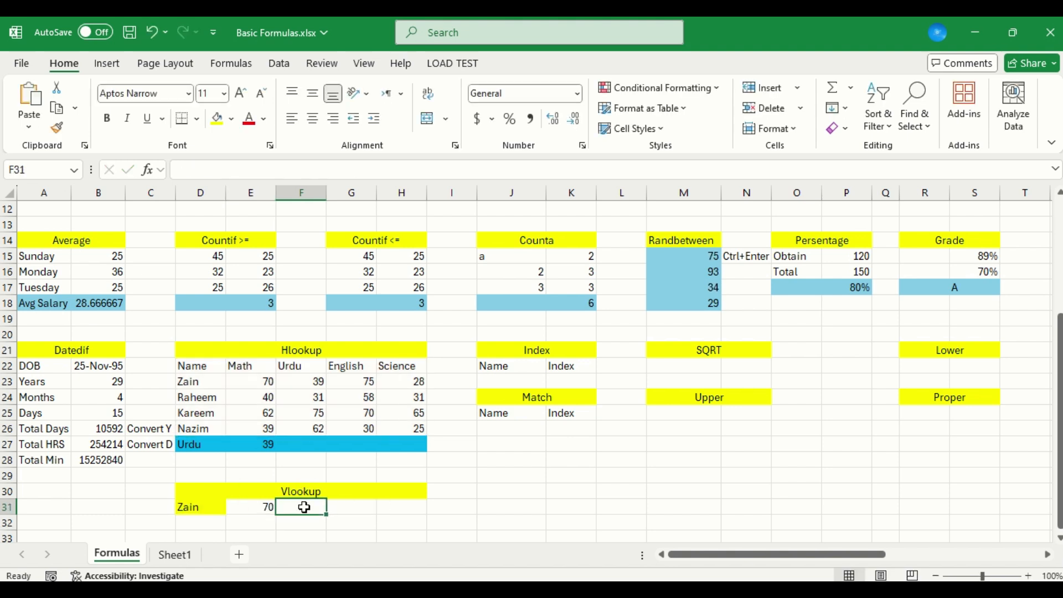
key("F2")
type("=VLOOKUP(D31,D22:H26,2,FALSE)")
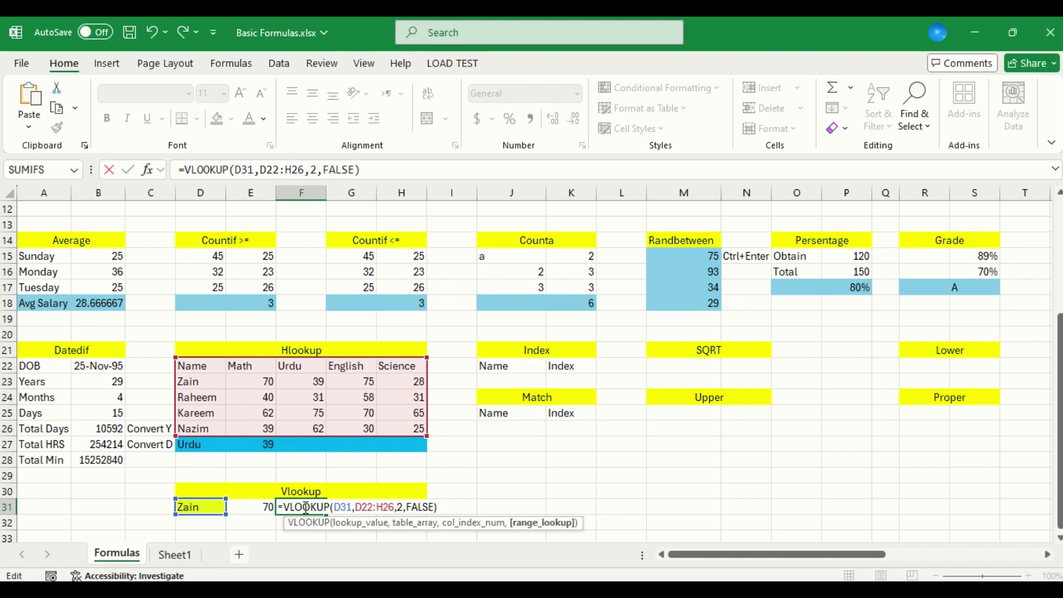
Change the column index in the F31 VLOOKUP formula to 3 for the Urdu mark
key("Left")
key("Left")
key("Left")
key("Left")
key("Left")
key("Left")
key("Left")
key("BackSpace")
type("3")
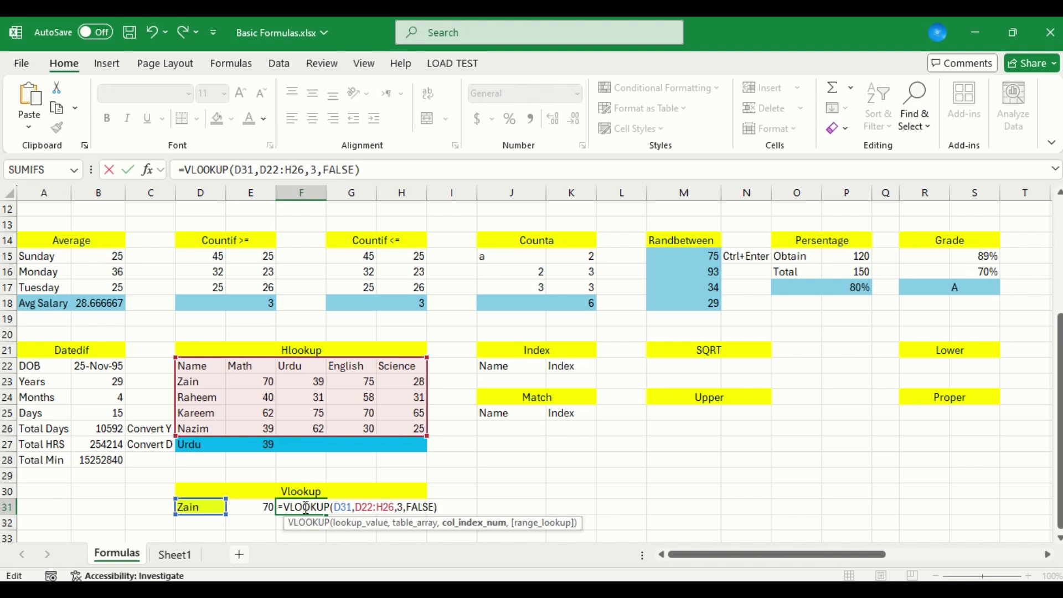
key("ctrl+Return")
Add the copied VLOOKUP formula to G31 with column index 4 for the English mark
key("Right")
key("F2")
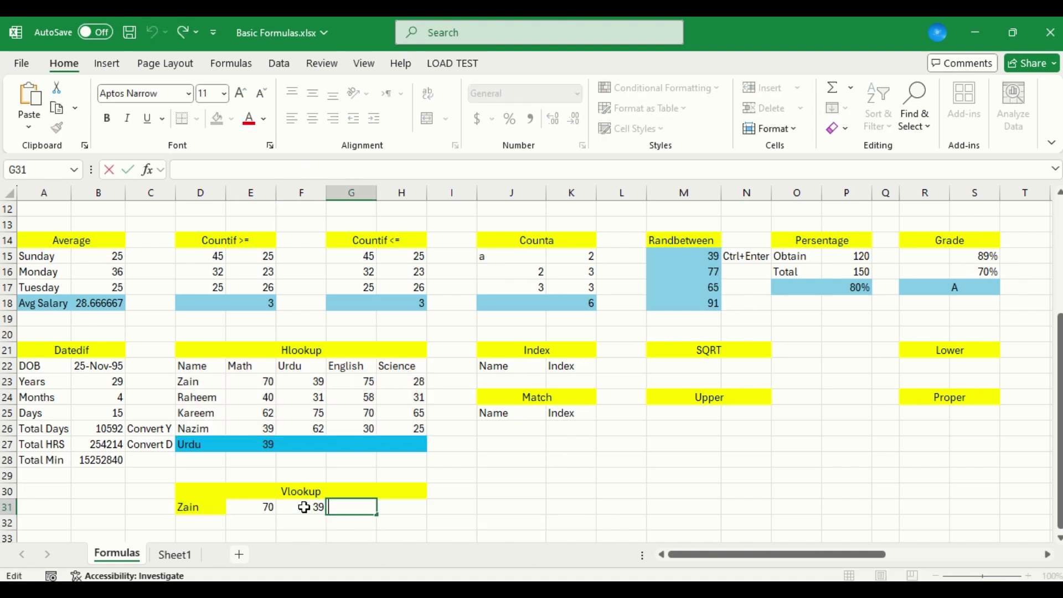
type("=VLOOKUP(D31,D22:H26,2,FALSE)")
key("Left")
key("Left")
key("Left")
key("Left")
key("Left")
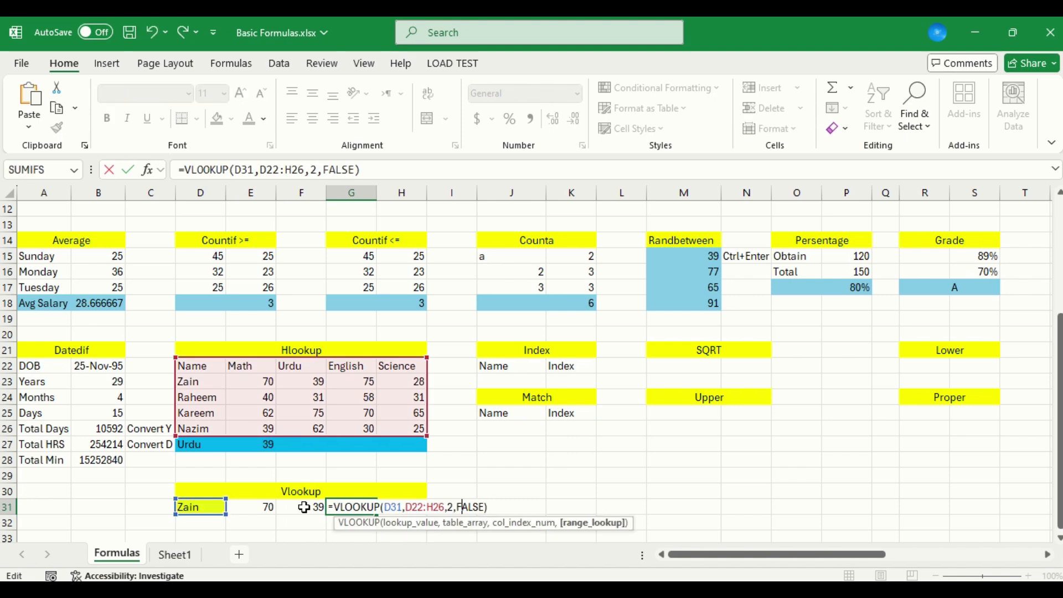
key("Left")
key("Left")
key("Left")
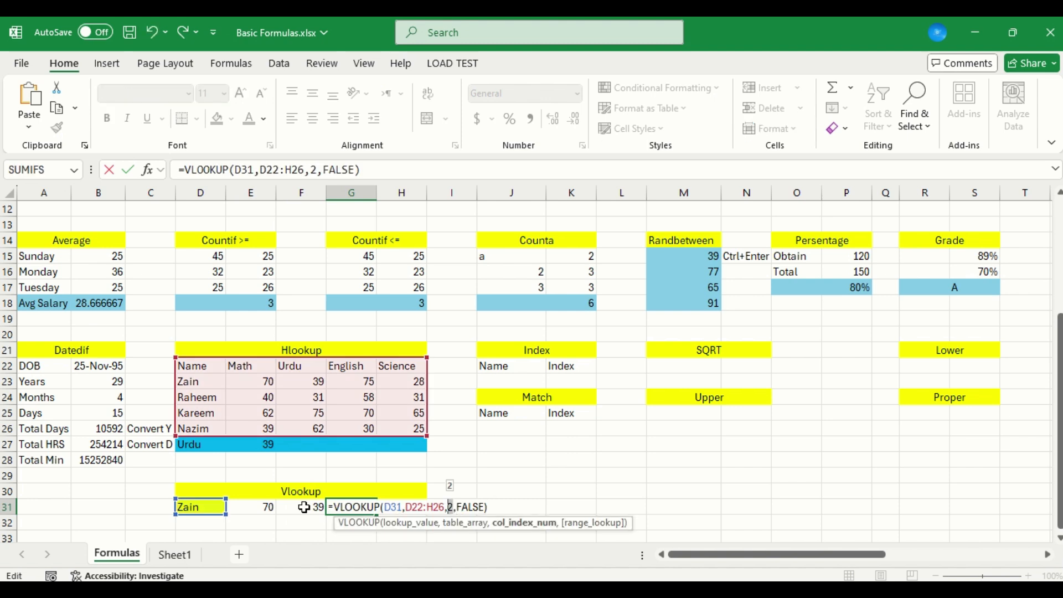
key("Delete")
type("4")
key("Return")
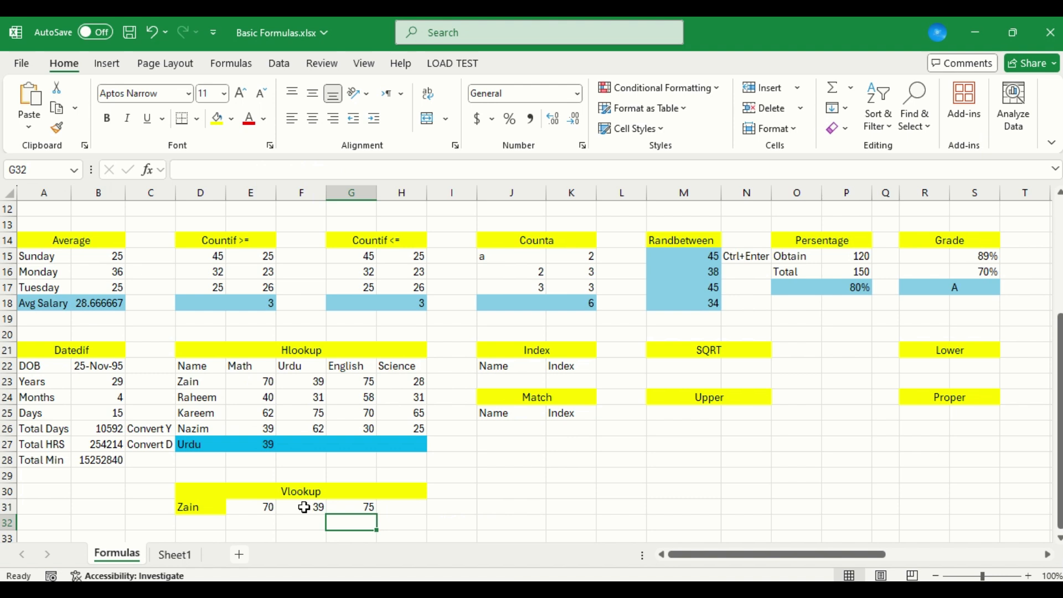
key("Up")
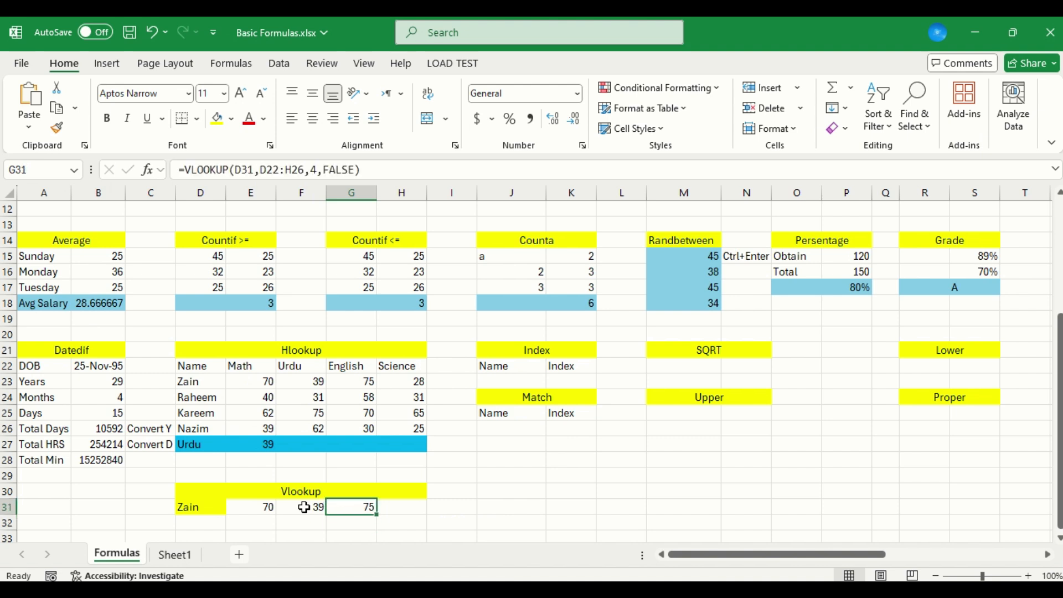
Clear the Index and Match tables in J21:K25, including their yellow headings, and go to M22 under SQRT
key("Up")
key("Up")
key("Up")
key("Down")
key("Down")
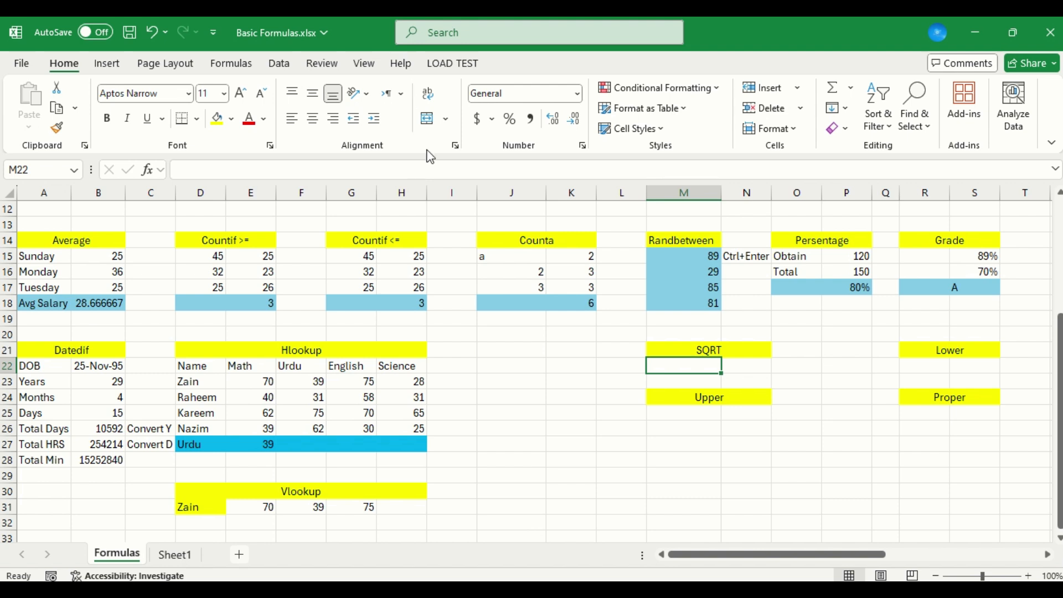
Enter 25 in M22 and calculate its square root in N22 with a SQRT formula referencing M22
type("25")
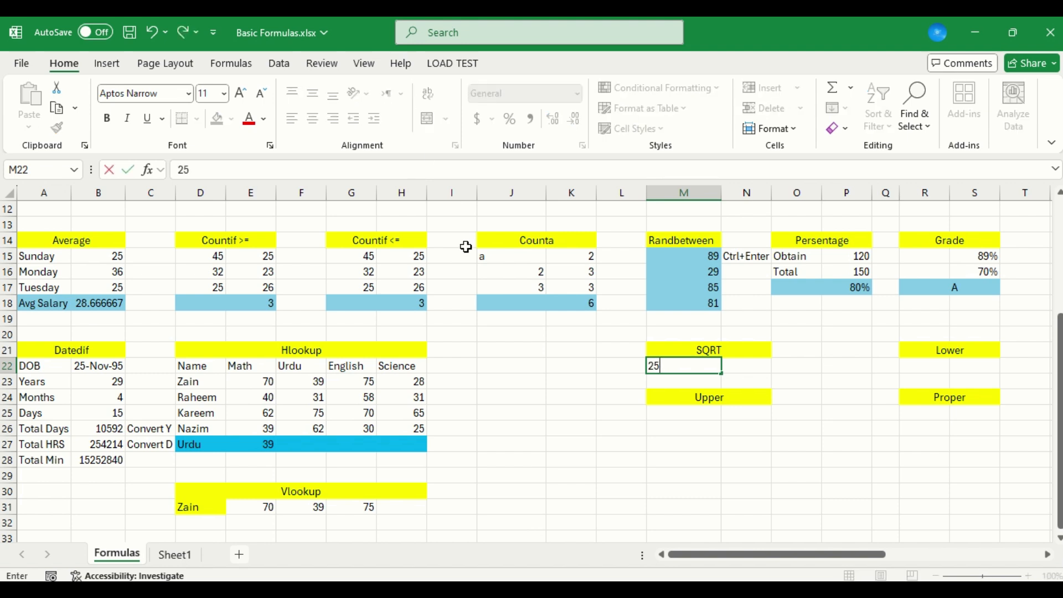
key("Tab")
type("=")
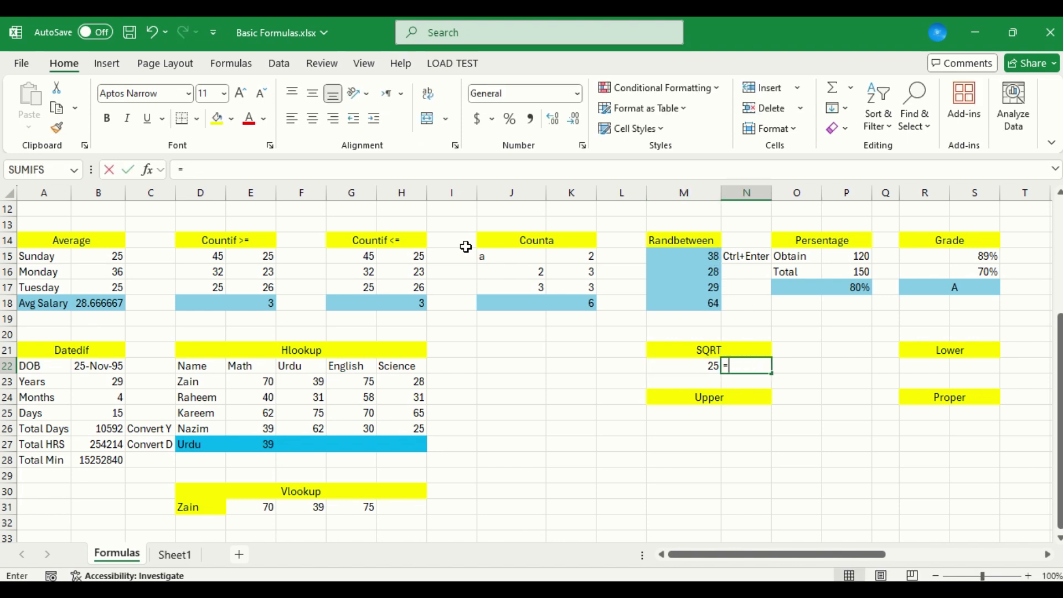
type("sqr")
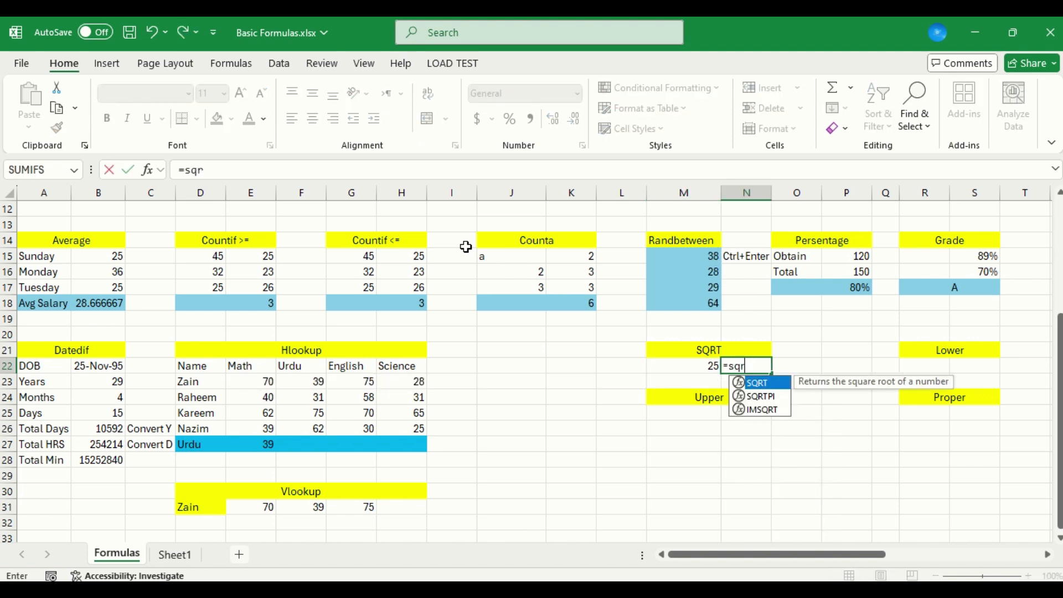
key("Tab")
key("Left")
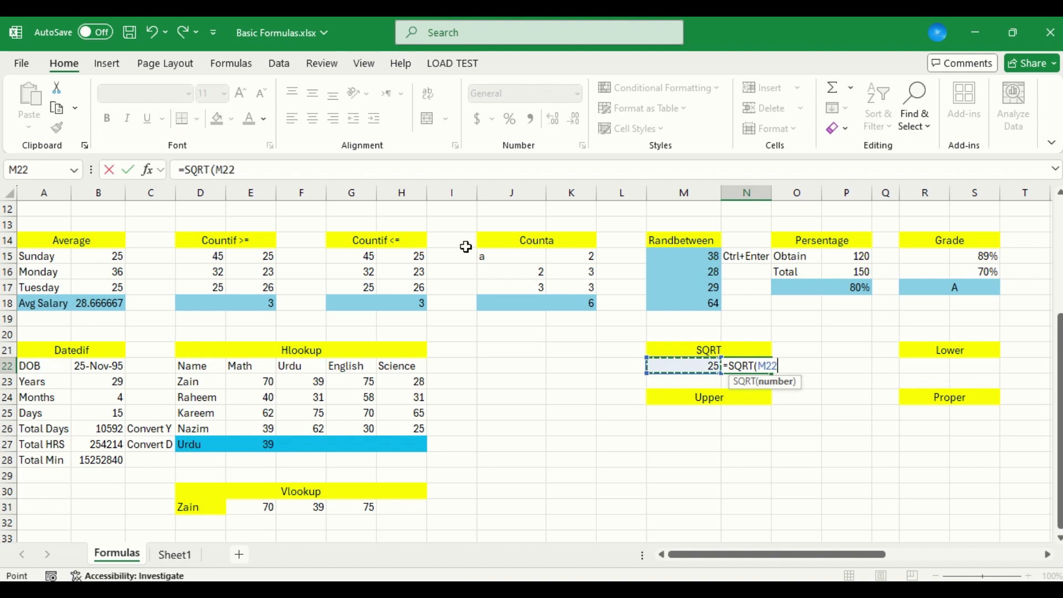
key("Return")
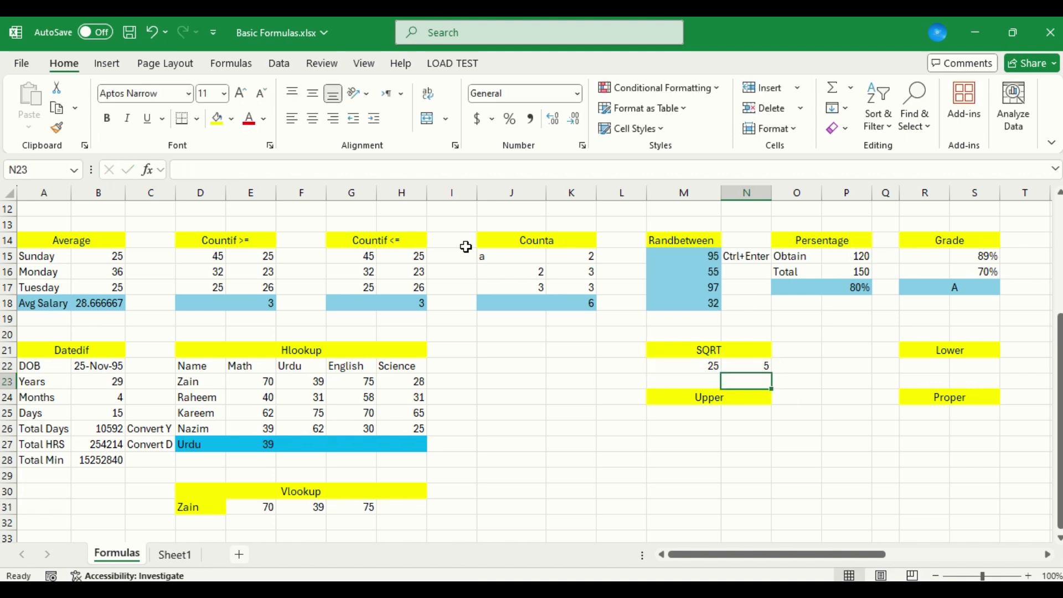
Copy the SQRT table in M21:N22 to the empty area starting at J21
key("Up")
key("Up")
key("shift+Down")
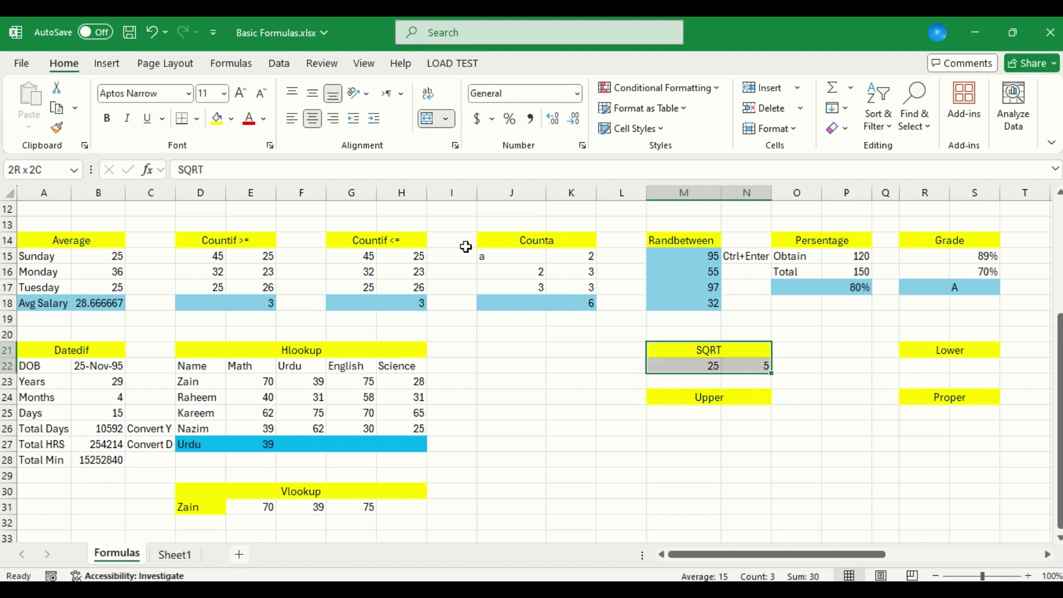
key("ctrl+c")
key("Left")
key("Left")
Rename the copied table's heading in J21 as Power
key("Left")
key("Return")
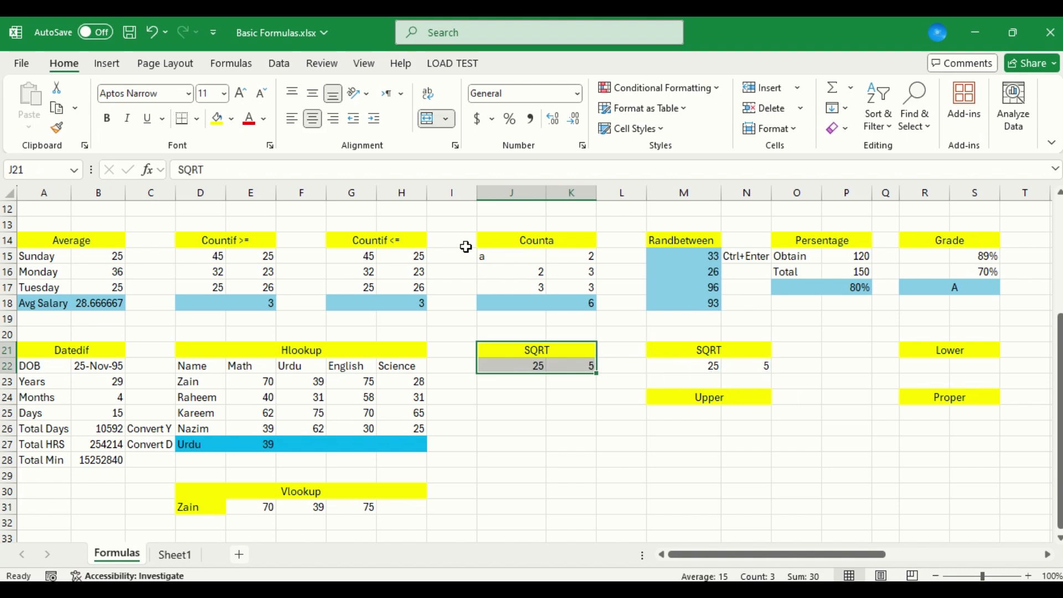
key("Right")
key("Right")
key("Right")
key("Down")
key("Left")
key("Left")
key("Left")
key("Left")
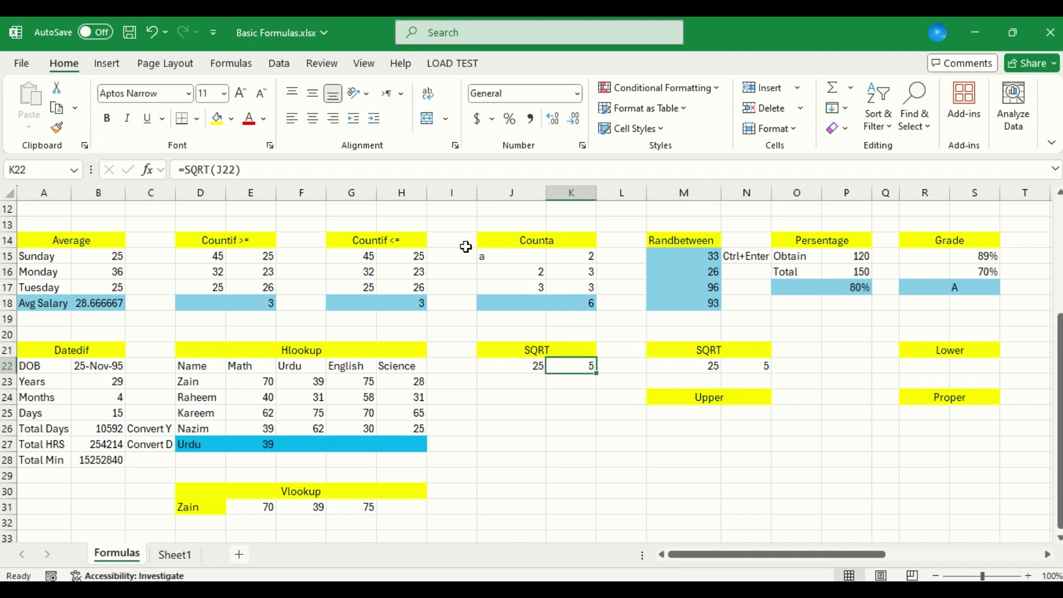
key("Up")
type("Power")
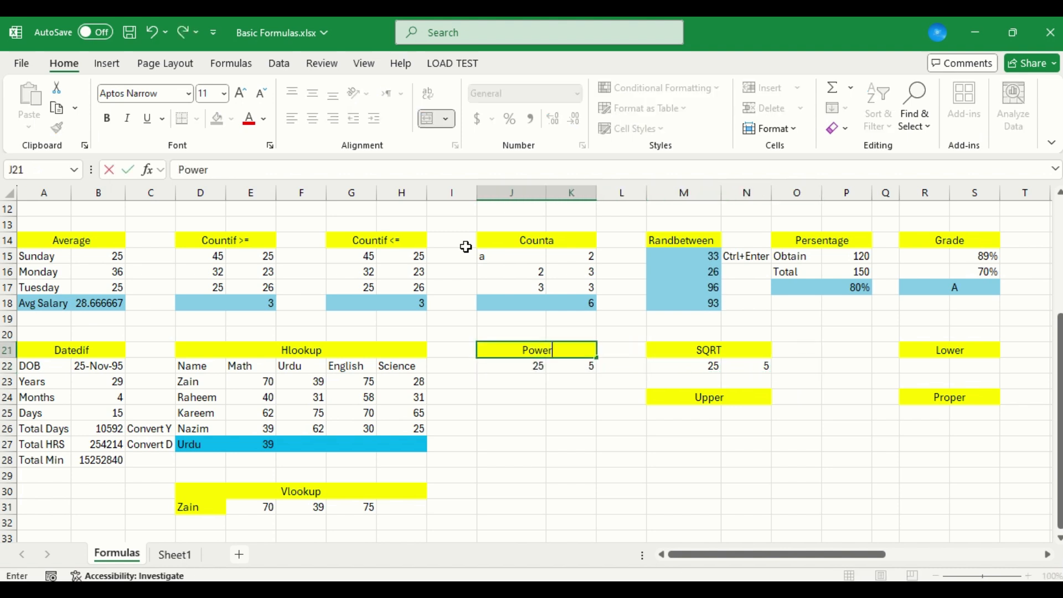
key("Return")
Enter 5 in J22 and the formula =POWER(J22,J23) in K22
key("Right")
key("Left")
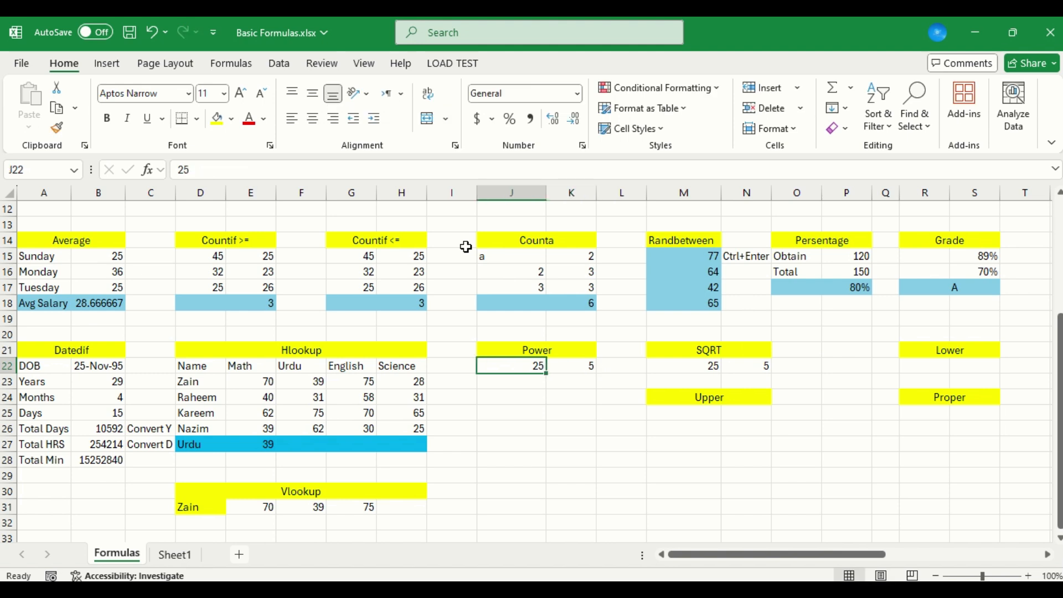
type("5")
key("Right")
type("=")
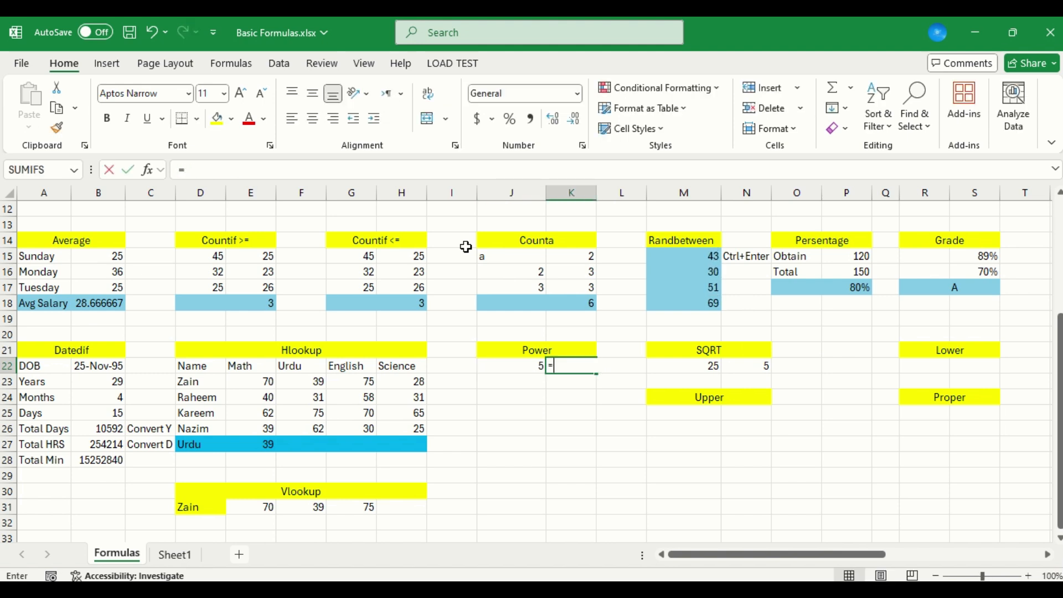
type("po")
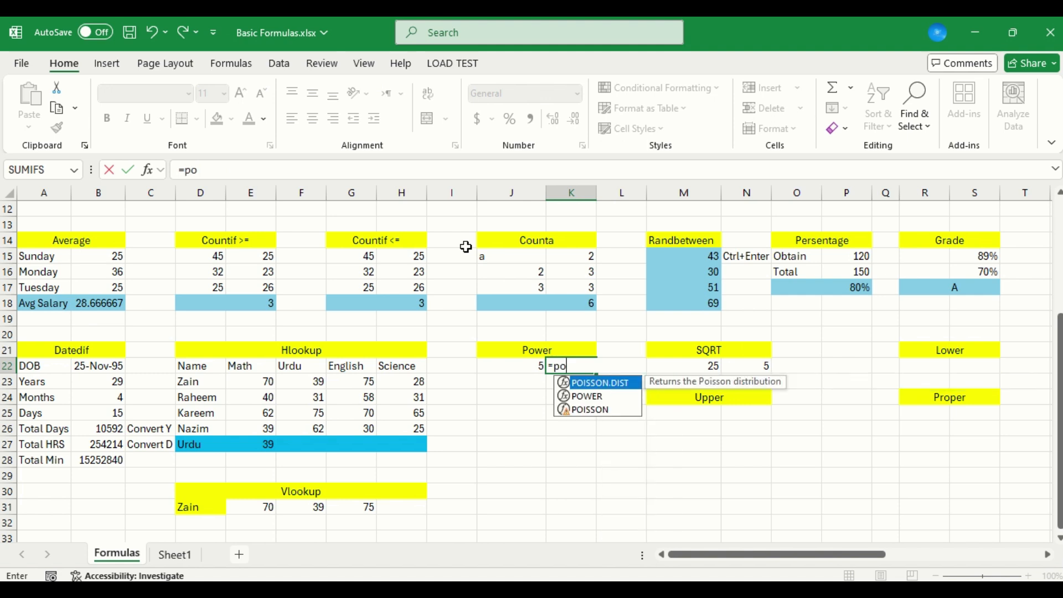
key("Down")
key("Tab")
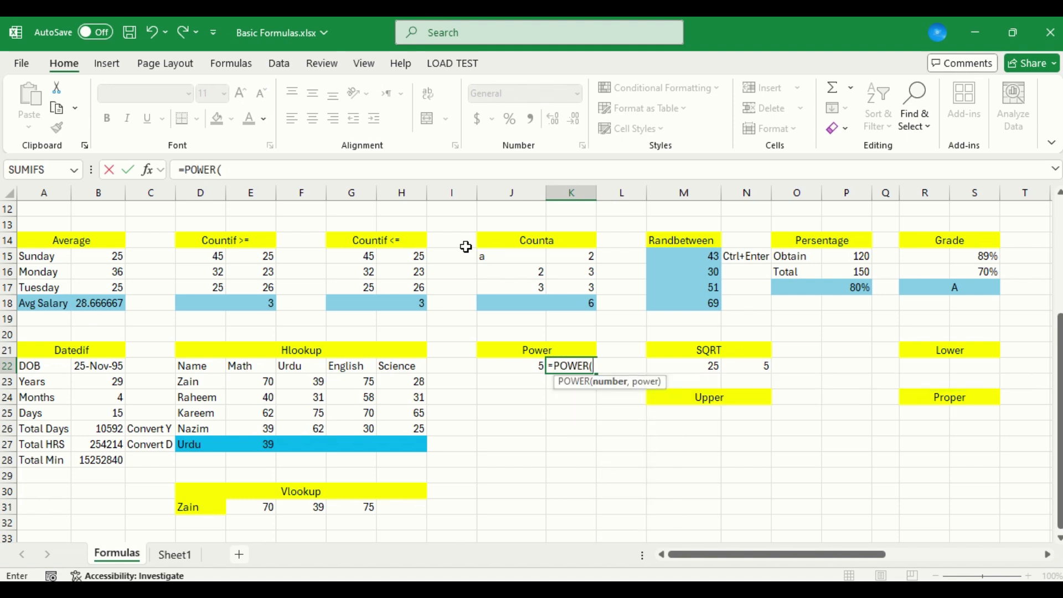
key("Left")
type(",")
key("Down")
key("Left")
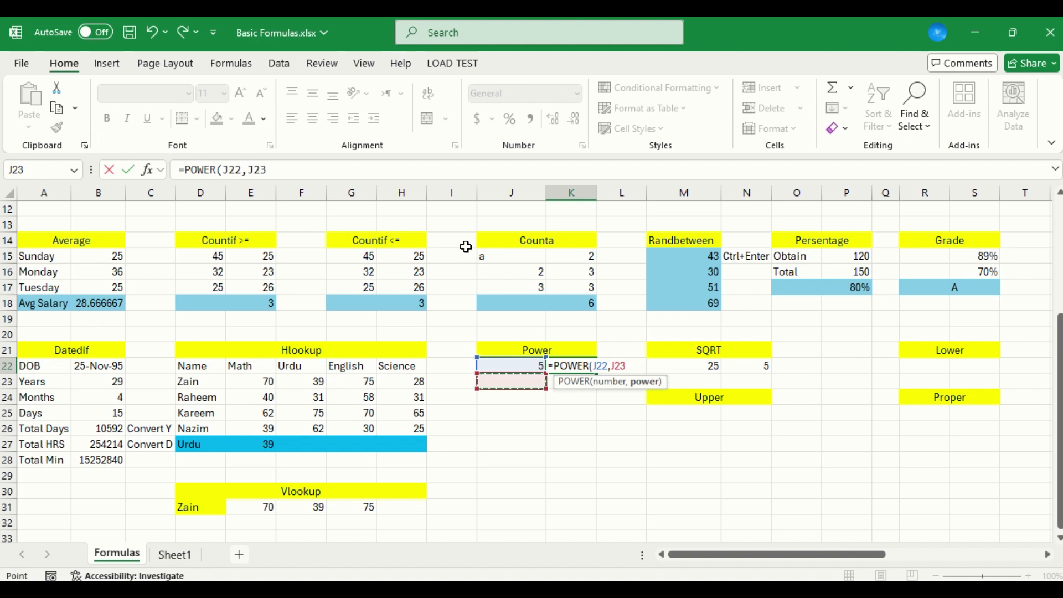
key("Return")
Enter 0 as the exponent in J23
key("Up")
key("Down")
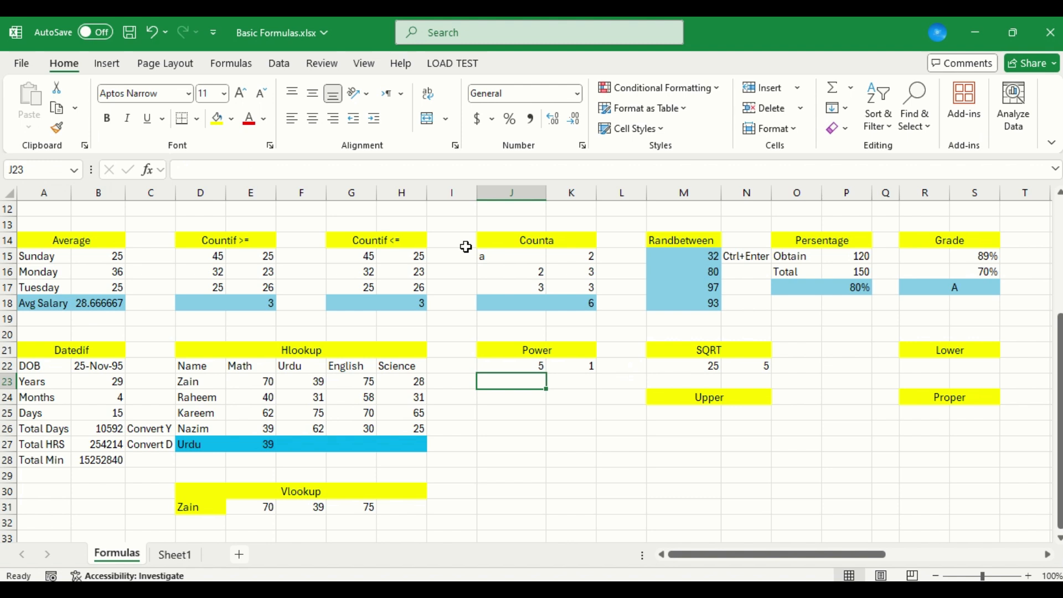
type("0")
key("Return")
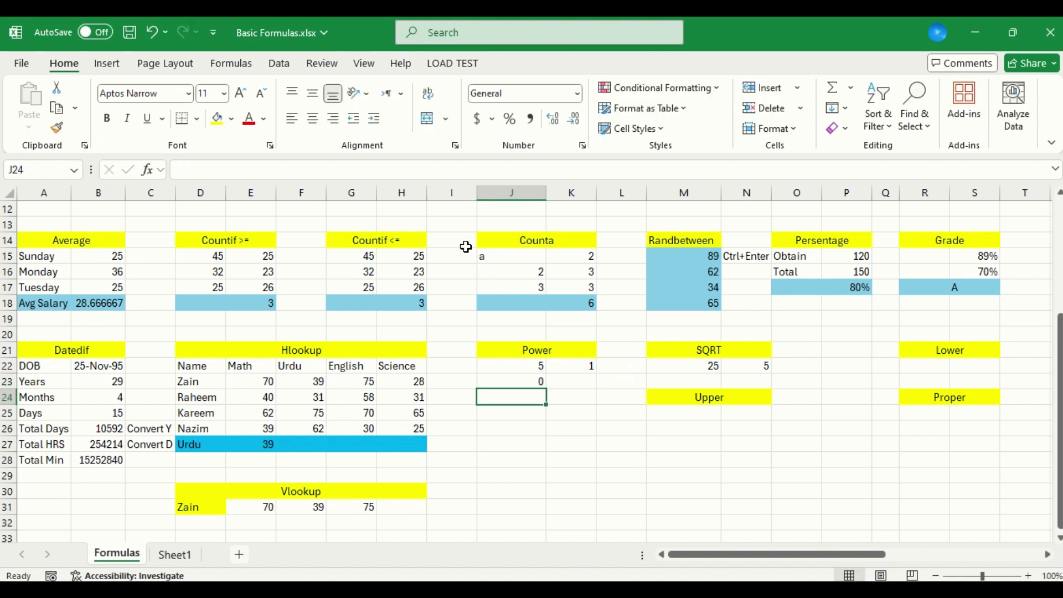
Set both the exponent in J23 and the base number in J22 to 2
key("Up")
type("2")
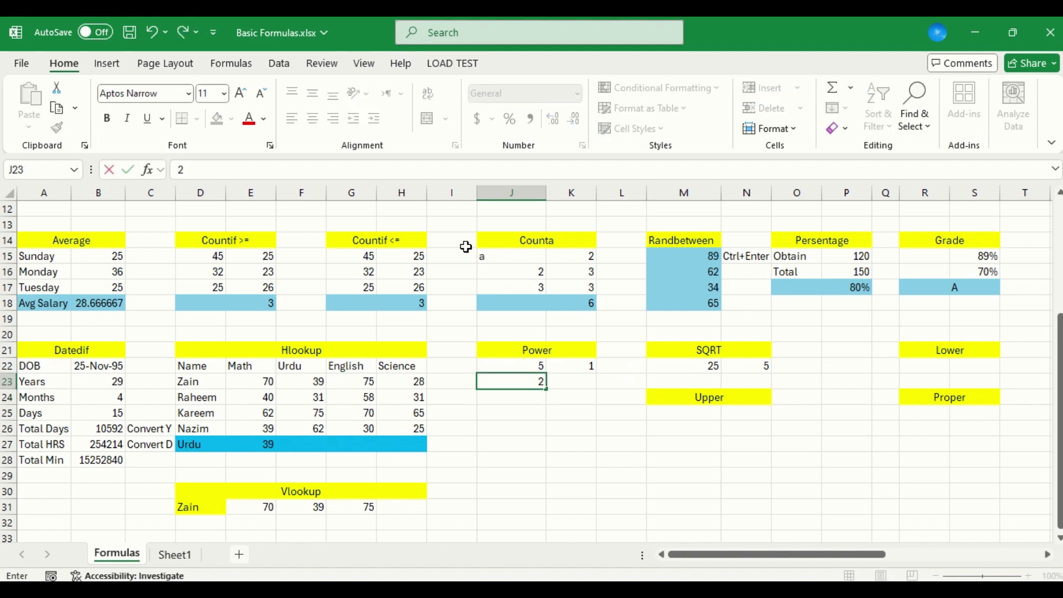
key("Return")
key("Up")
key("Up")
type("2")
key("Return")
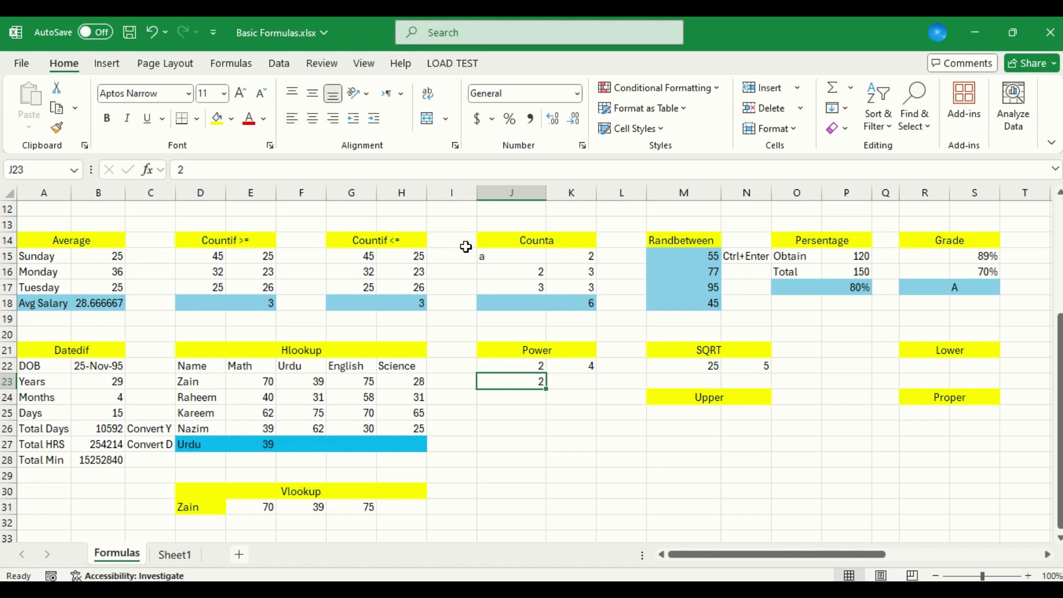
Try the exponents 3 and 4 in J23 for the POWER formula
type("3")
key("Return")
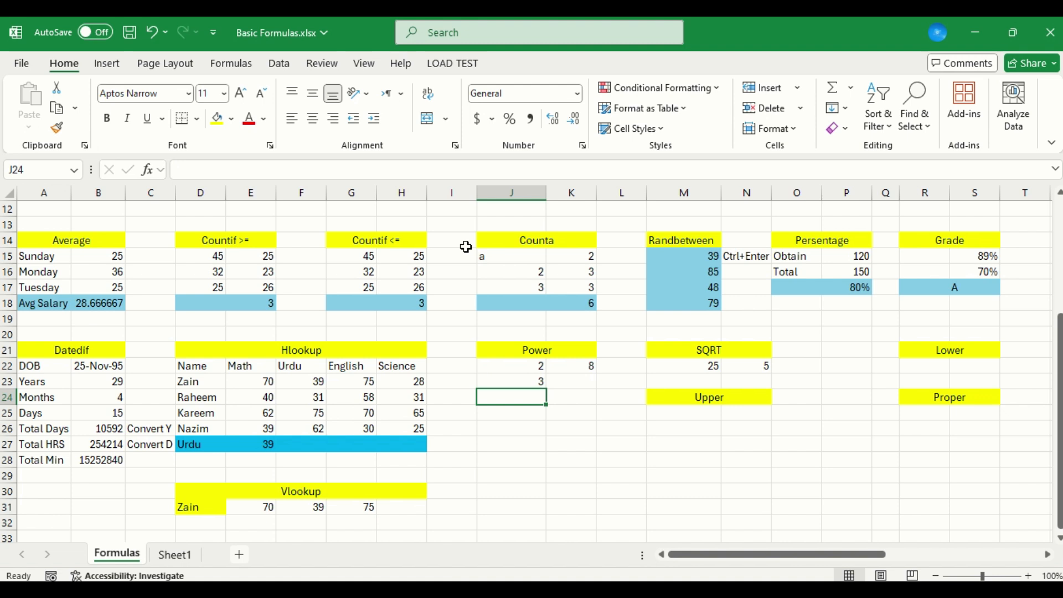
key("Up")
type("4")
key("Return")
Set the exponent in J23 to 8 and review the POWER formula in K22
key("Up")
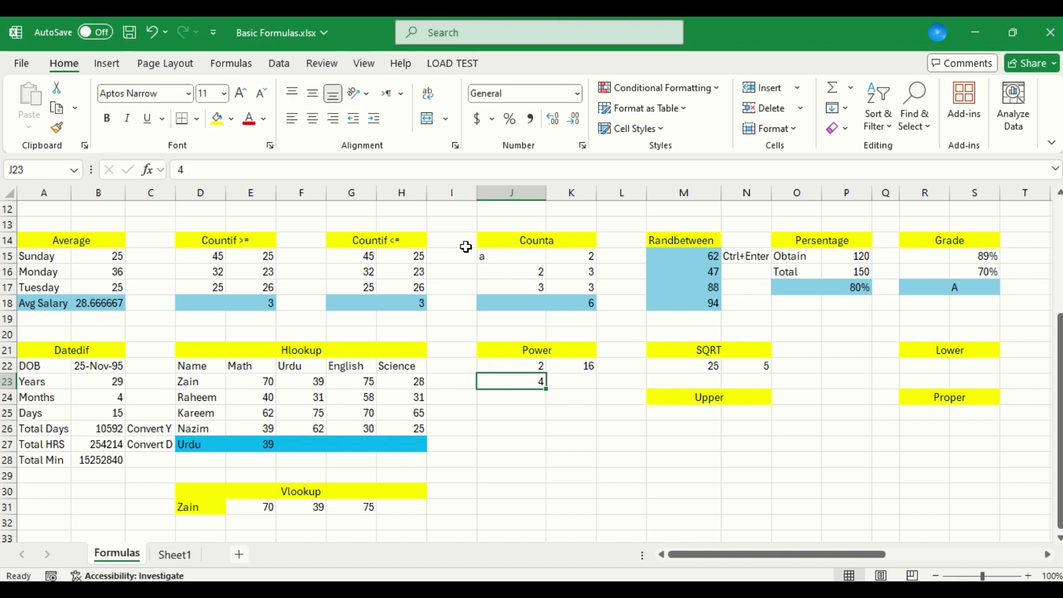
type("8")
key("Return")
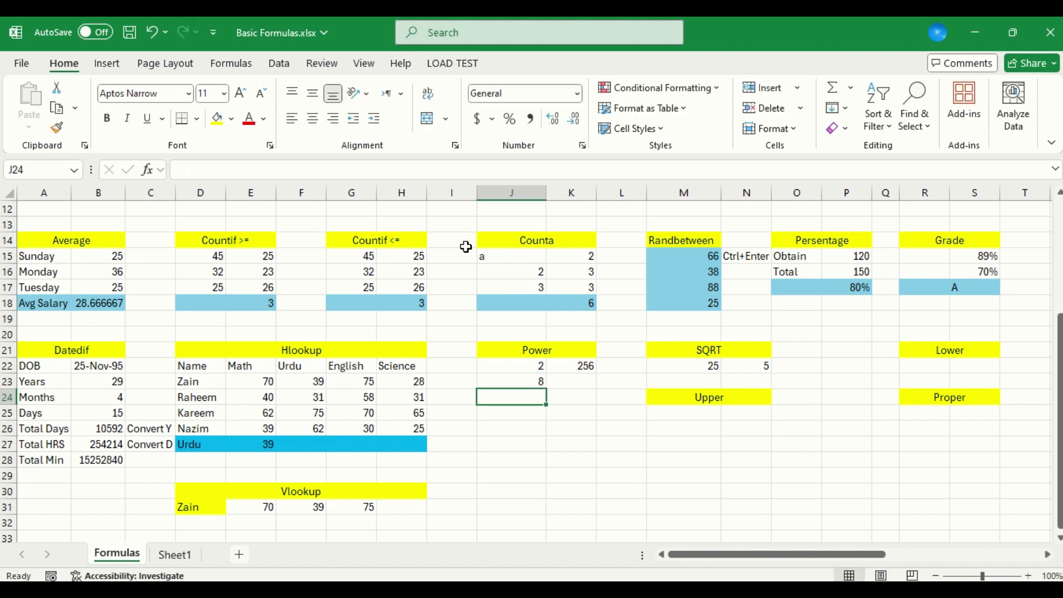
key("Down")
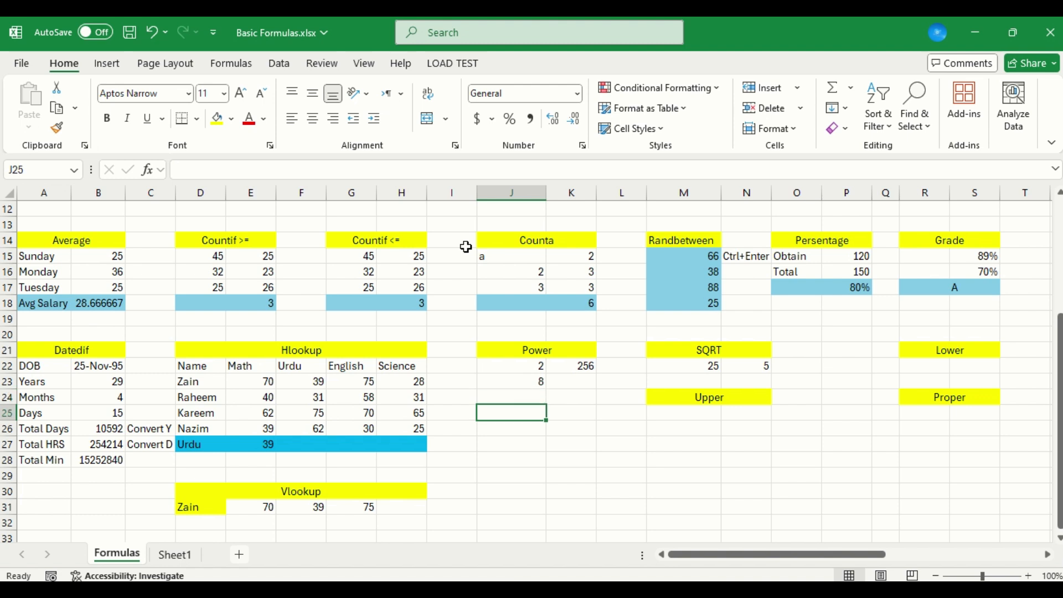
key("Up")
key("Up")
key("Right")
key("Up")
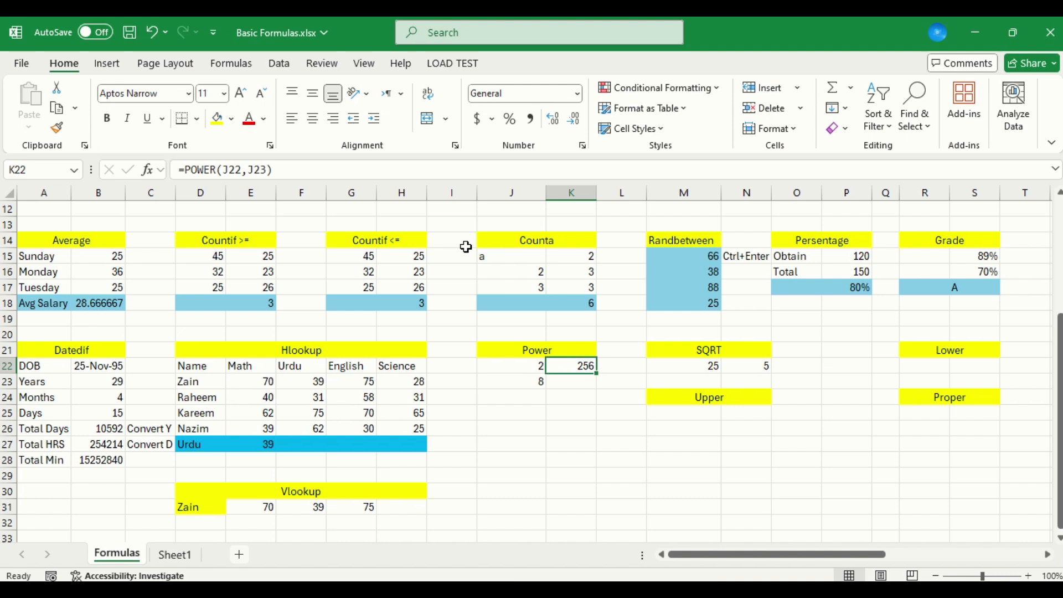
Enter a sample name with an initial capital in M25, under the Upper heading
key("Left")
key("Up")
key("Down")
key("Down")
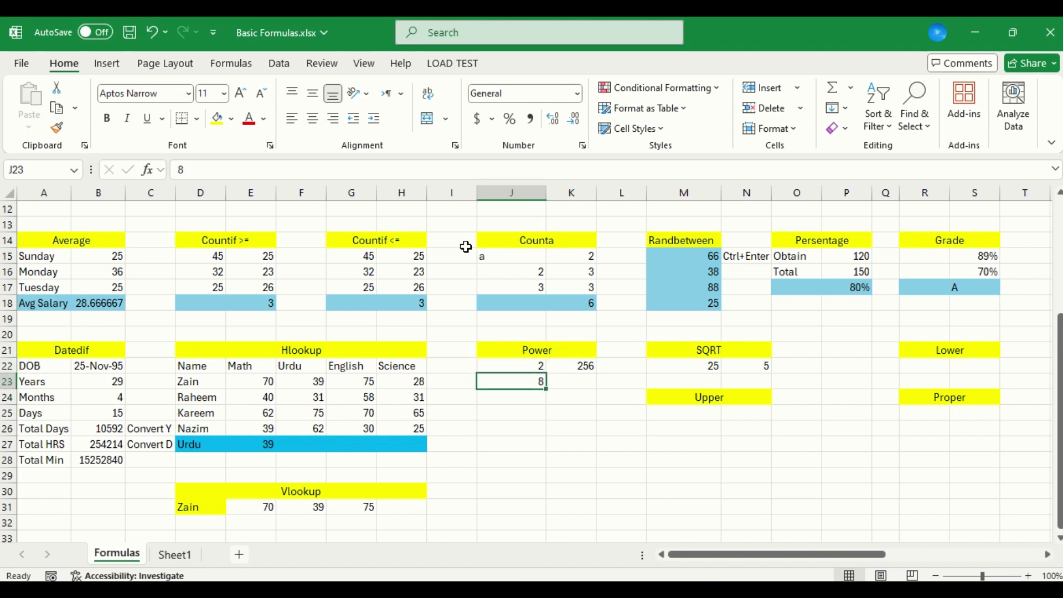
key("Down")
key("Down")
key("Right")
key("Right")
key("Right")
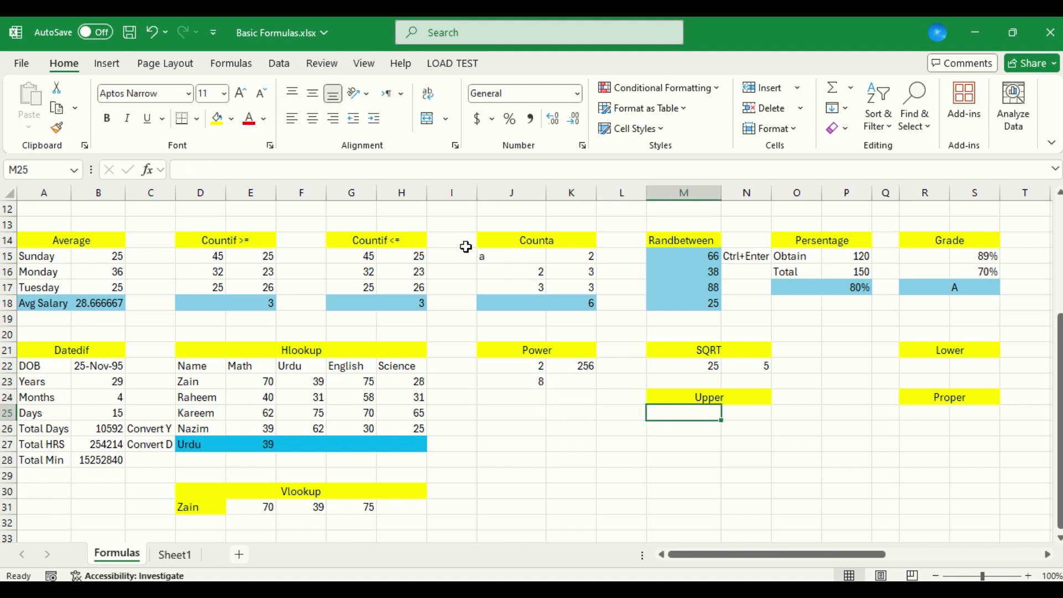
type("Khan")
key("Tab")
Convert the name in M25 to uppercase in N25 using the UPPER function
type("=upp")
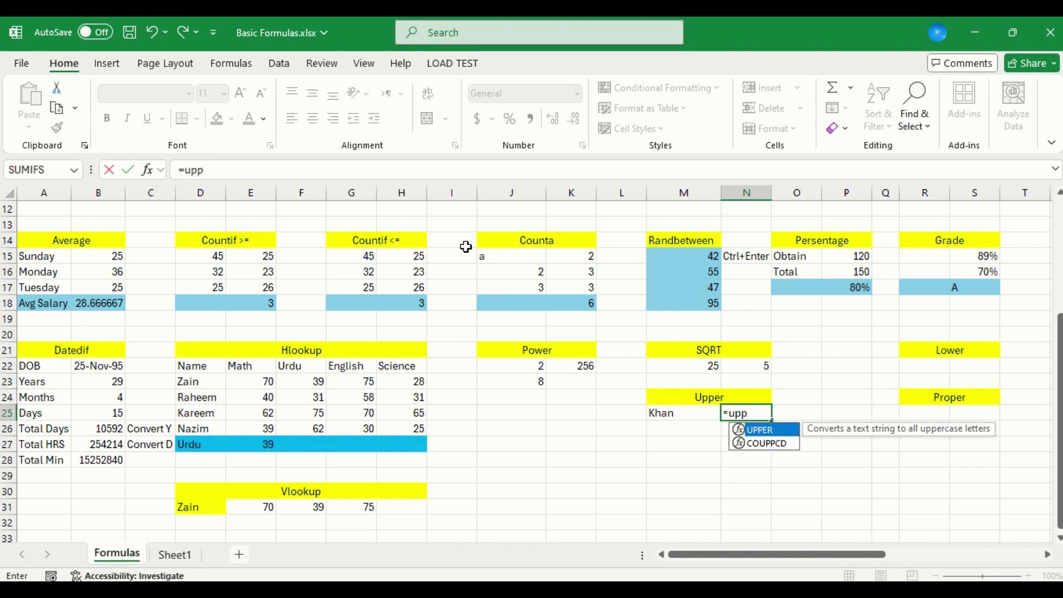
key("Tab")
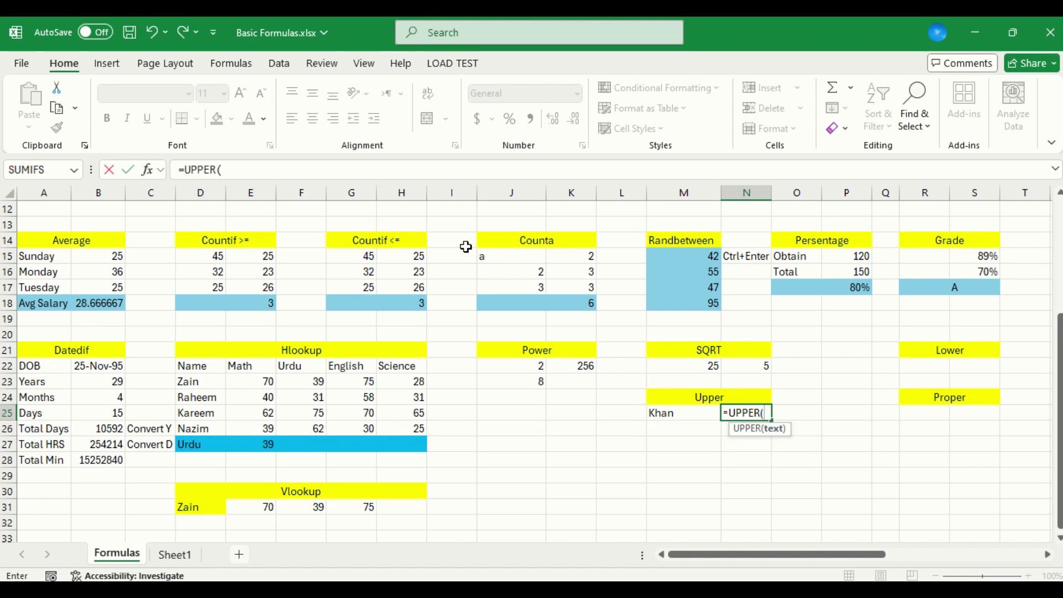
key("Left")
key("Return")
Enter the same capitalised sample name in R22, under the Lower heading
key("Right")
key("Right")
key("Right")
key("Right")
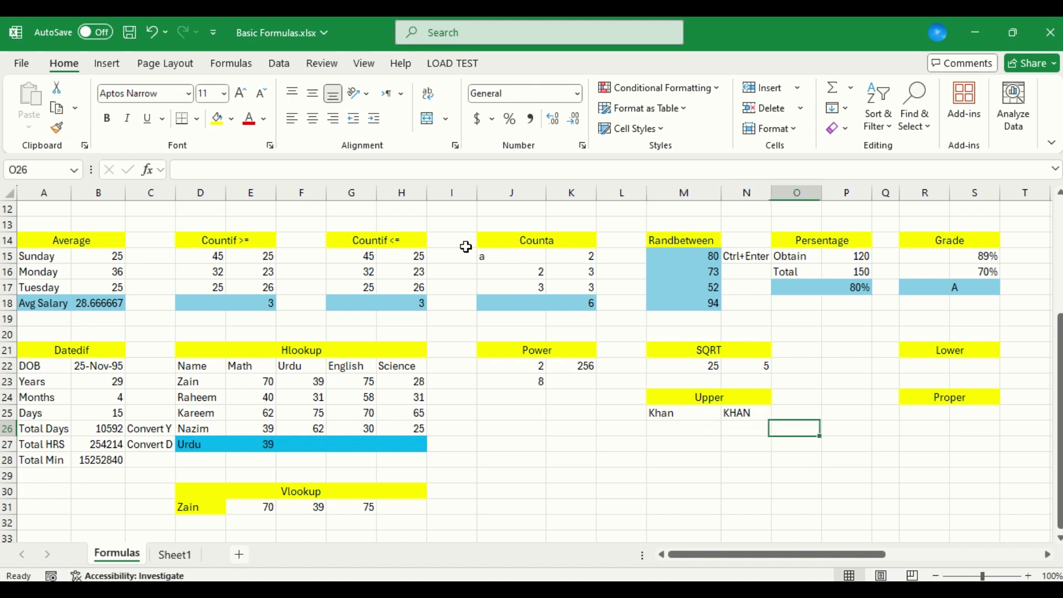
key("Up")
key("Up")
key("Up")
key("Right")
key("Up")
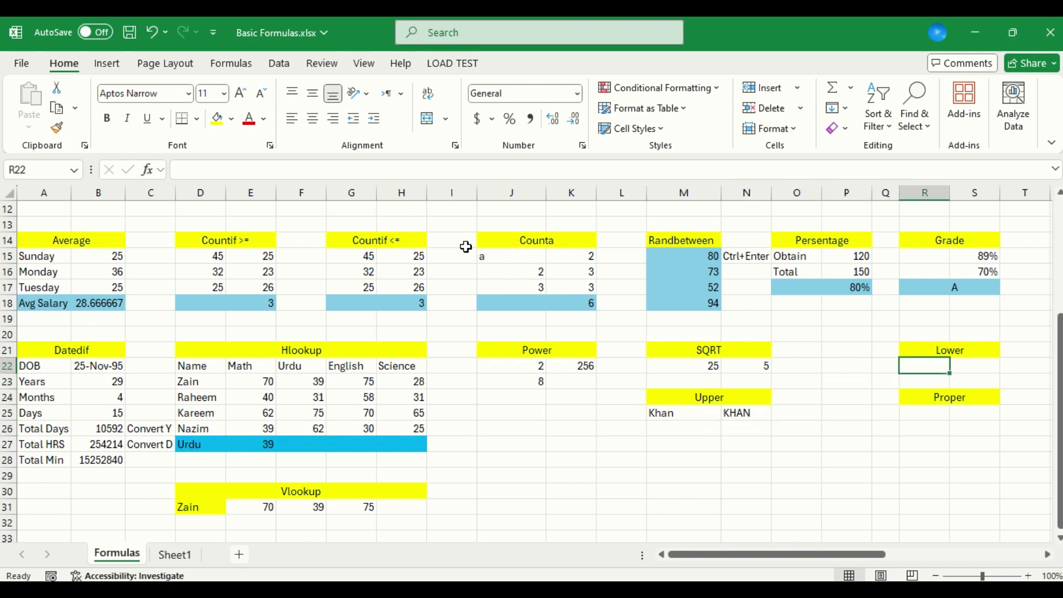
type("Khan")
key("Tab")
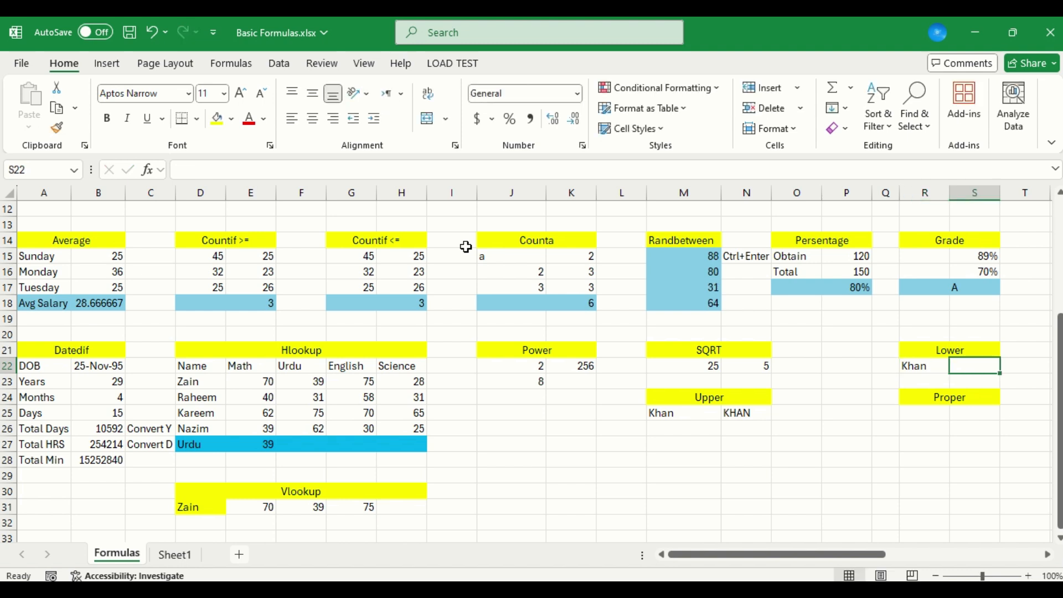
Convert the name to lowercase in S22 with the formula =LOWER(R22)
type("=")
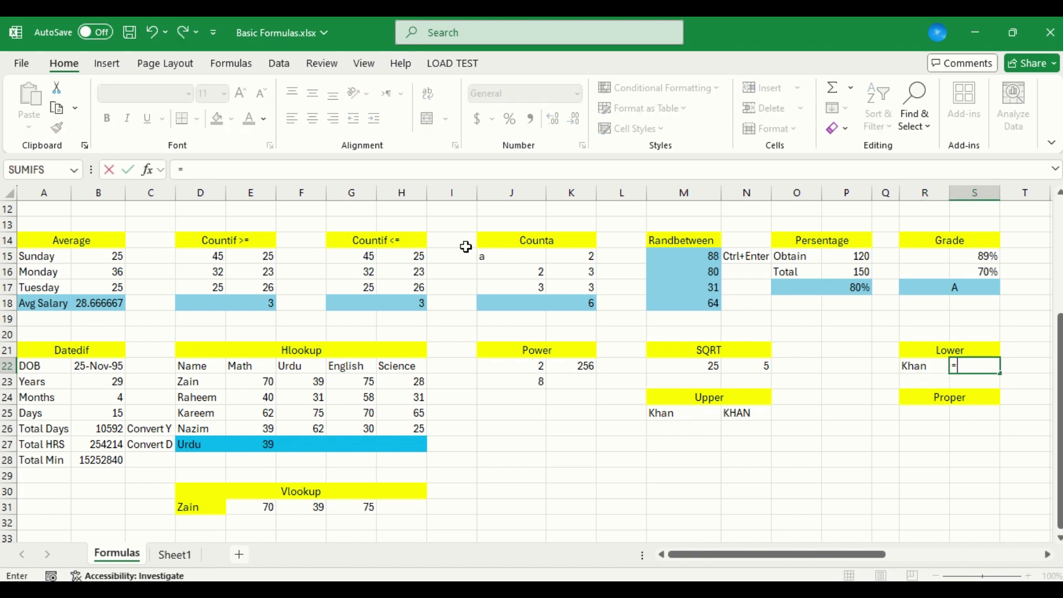
type("low")
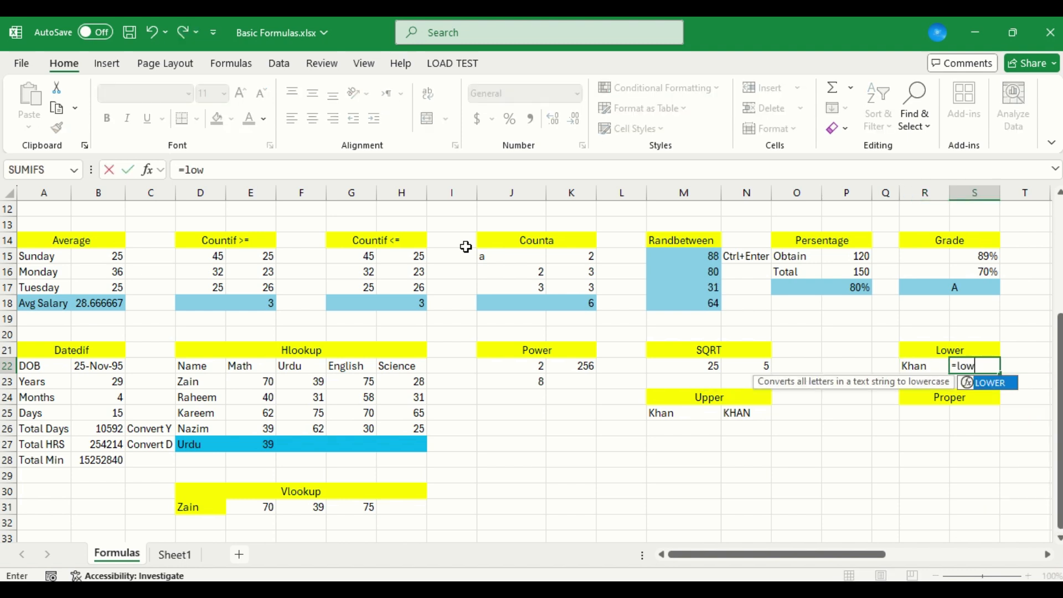
key("Tab")
key("Left")
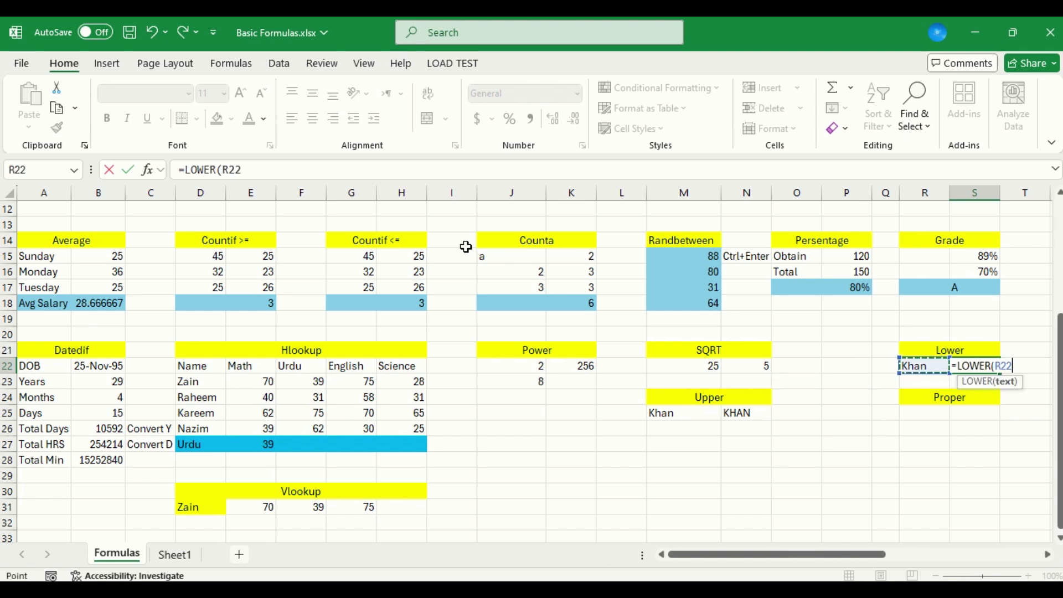
key("Return")
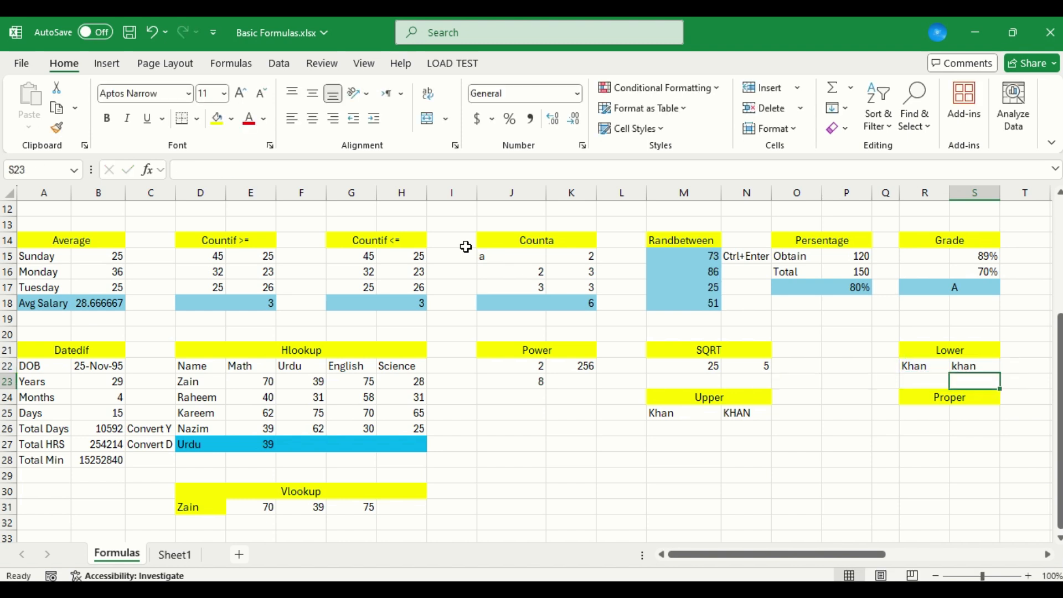
Enter the sample name in all lowercase letters in R25, under the Proper heading
key("Down")
key("Down")
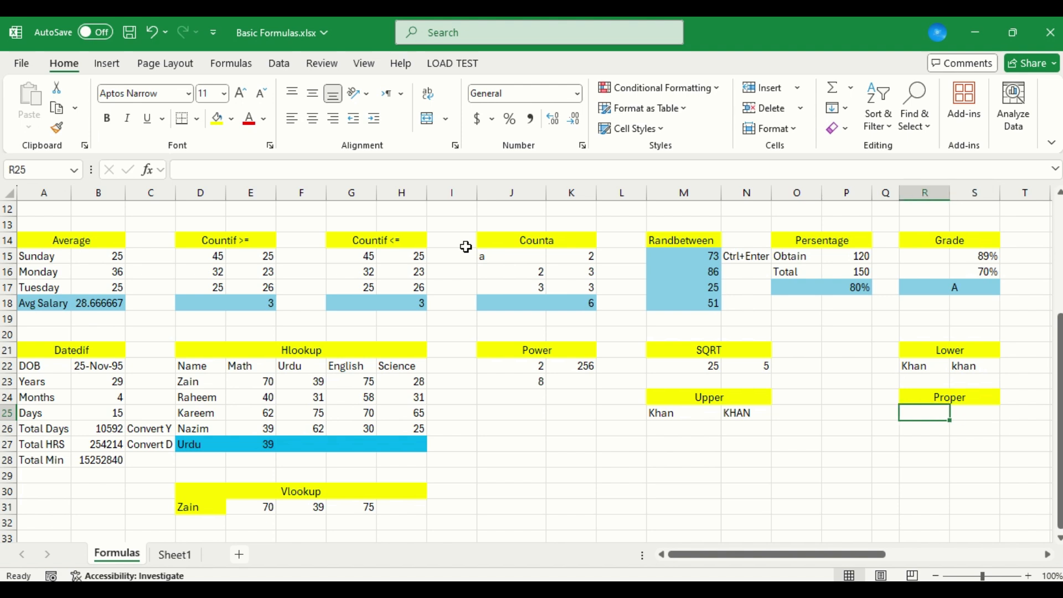
type("khan")
key("Return")
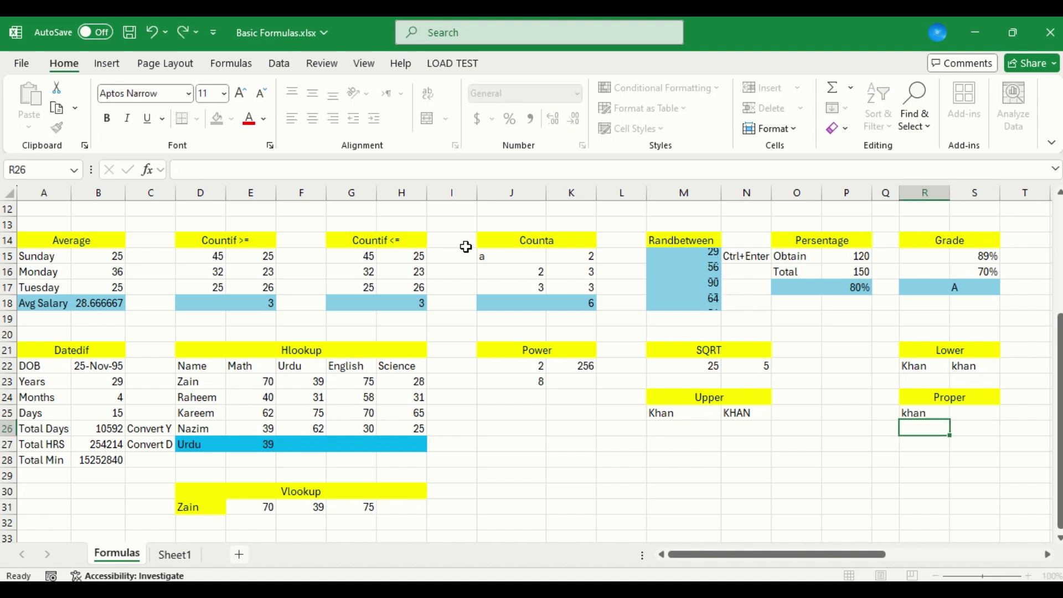
Convert the name to proper case in S25 with the formula =PROPER(R25)
key("Up")
key("Right")
type("=por")
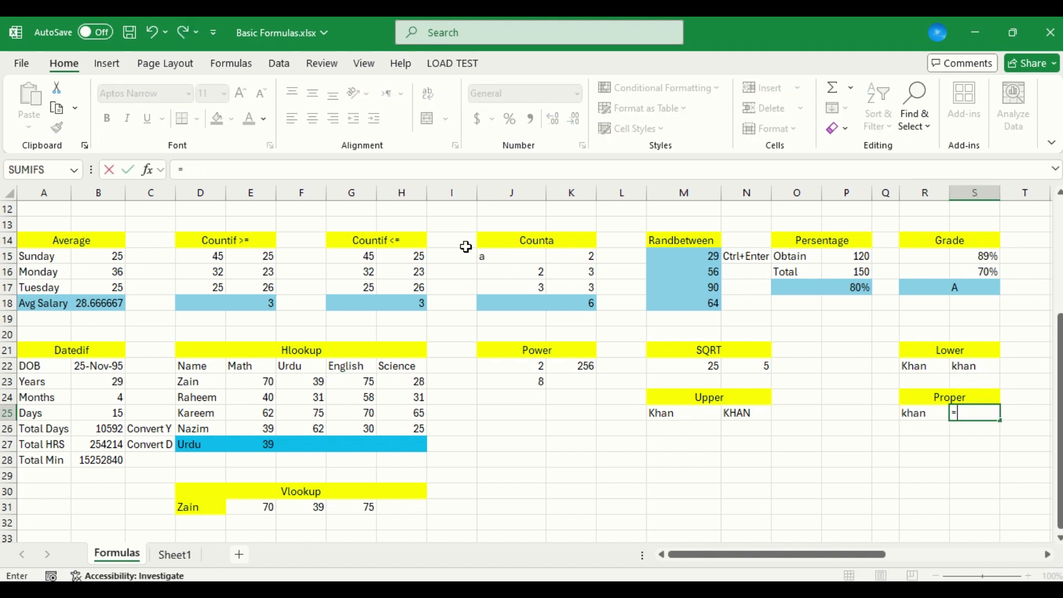
key("BackSpace")
key("BackSpace")
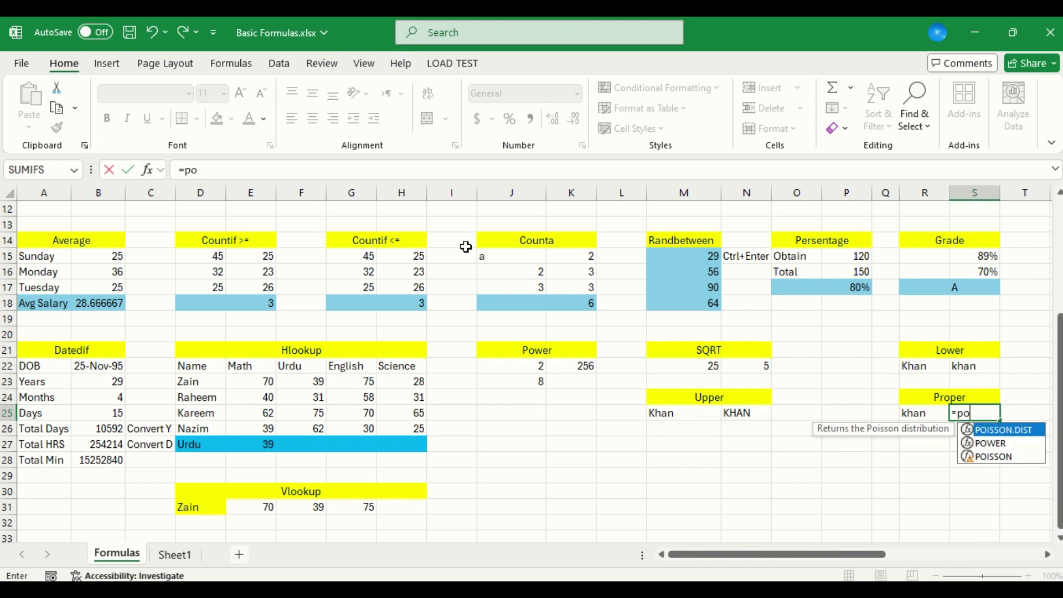
type("ro")
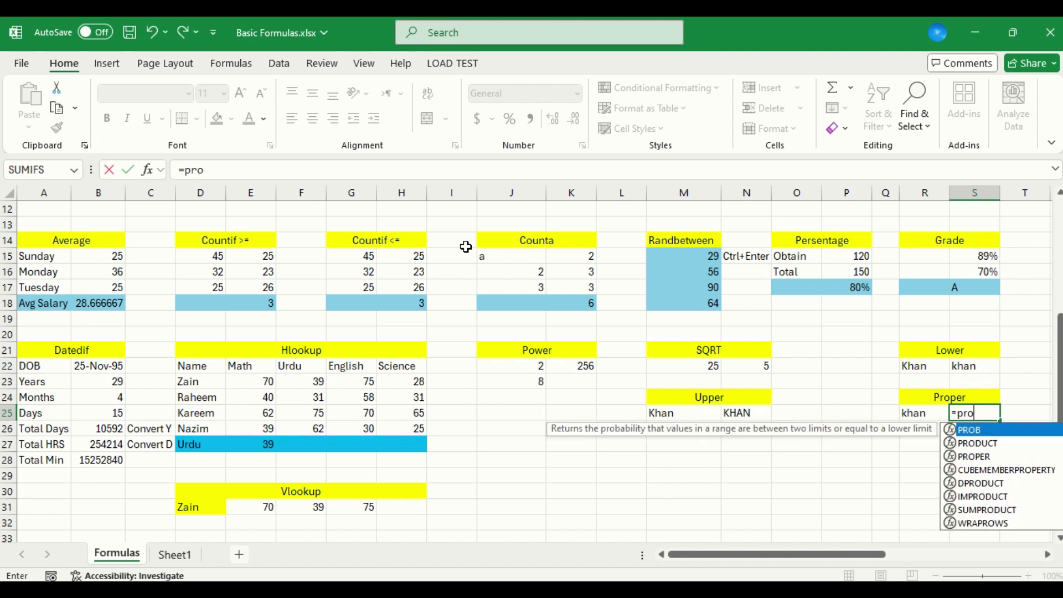
key("Down")
key("Down")
key("Tab")
key("Left")
key("Return")
key("Up")
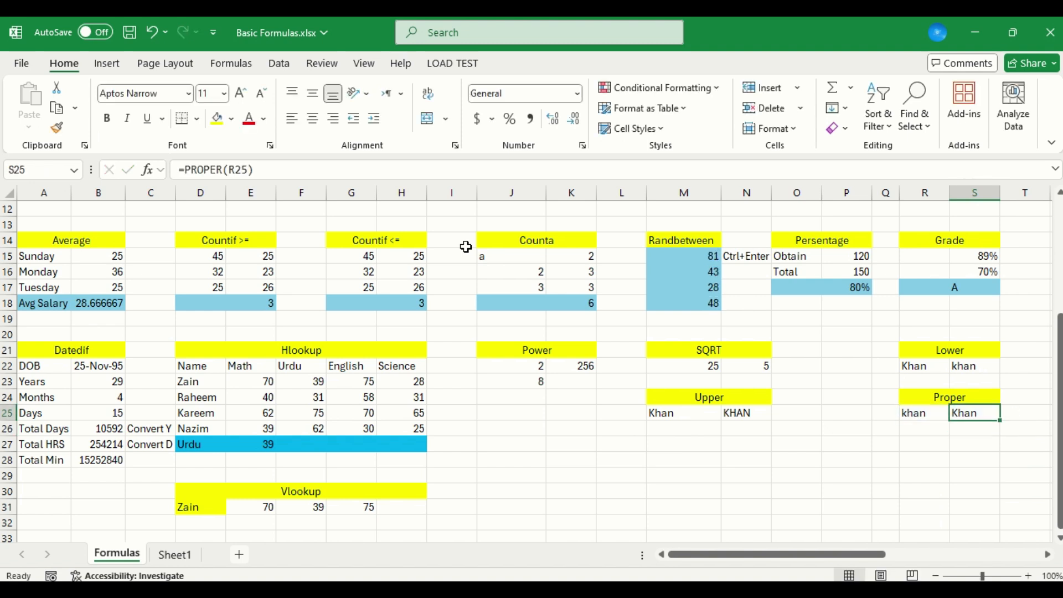
scroll(466, 247, "right", 2)
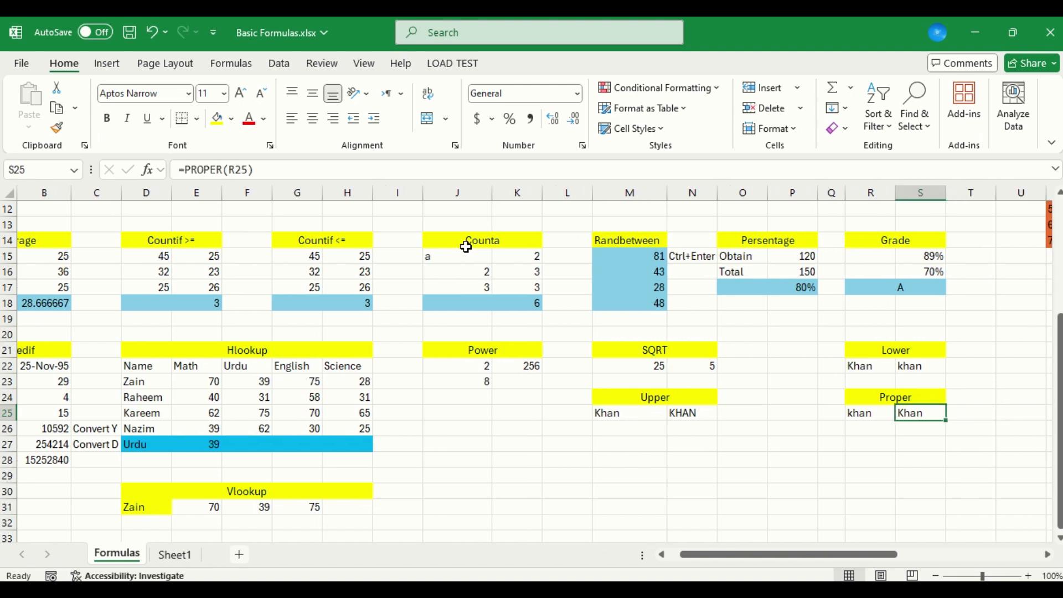